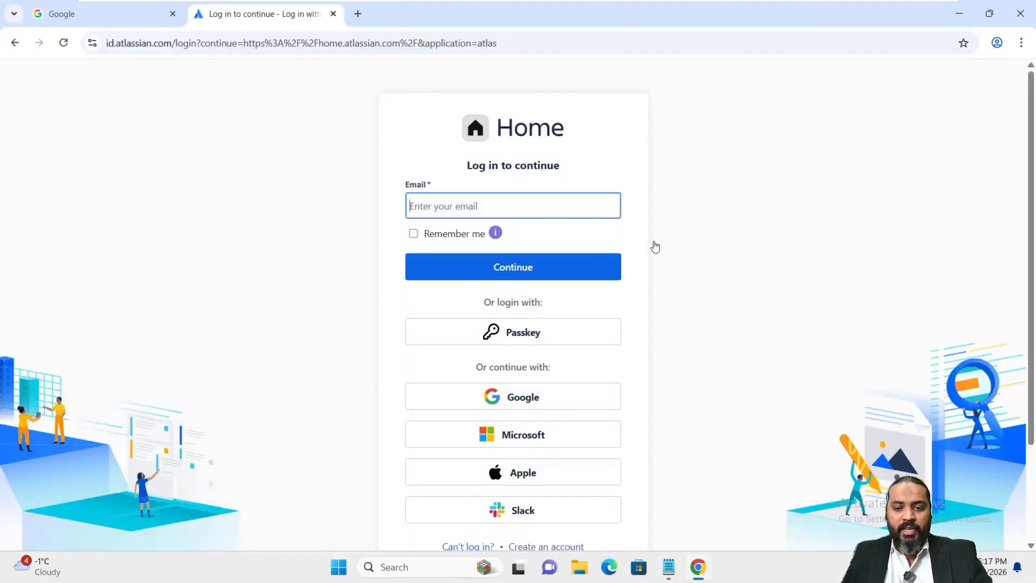
Step: Leave the Atlassian login page for the Create an account sign-up page
scroll(709, 233, "down", 3)
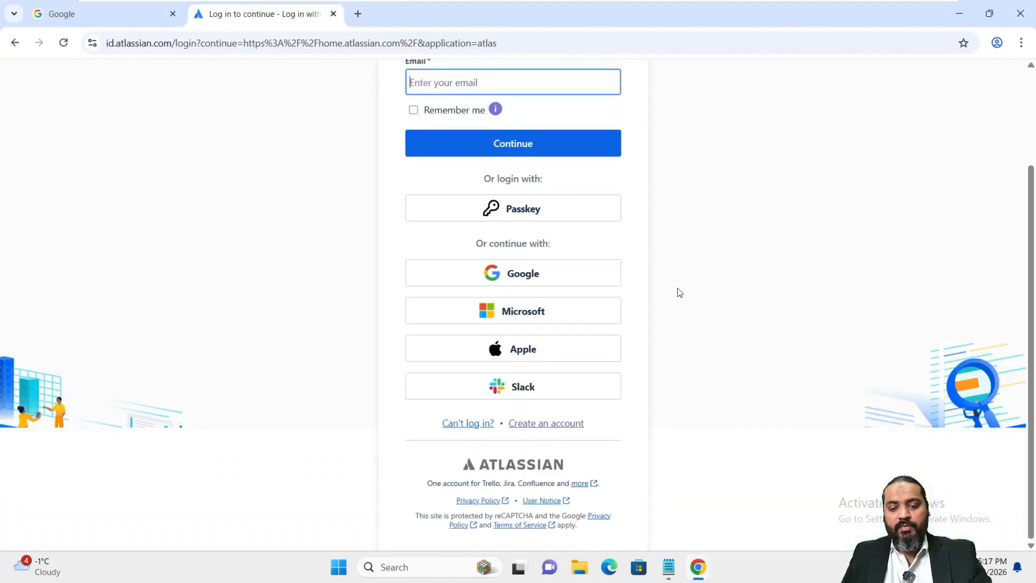
left_click(539, 425)
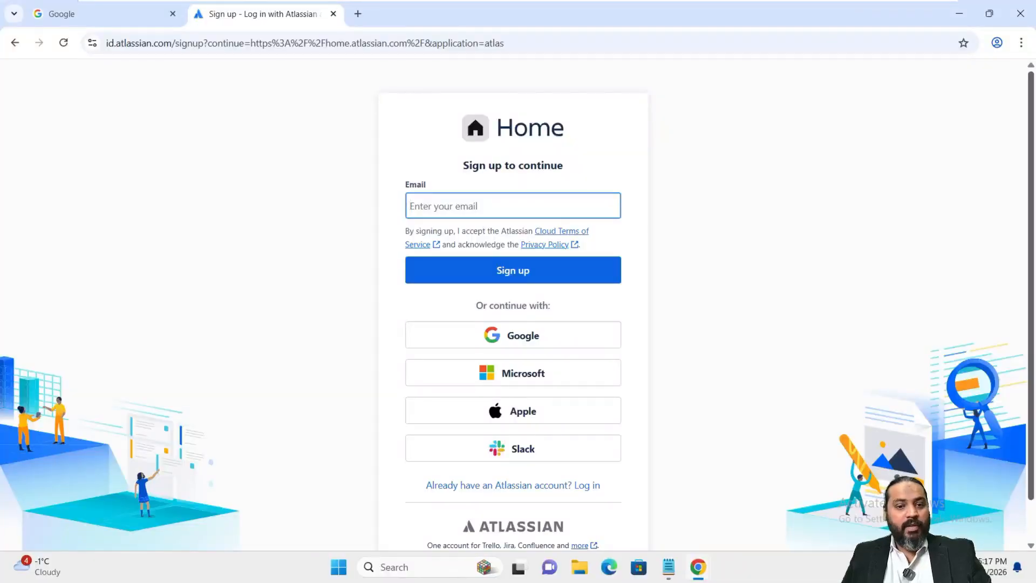
Step: Sign up with the work email and verify it using the six-digit emailed code
key("ctrl+v")
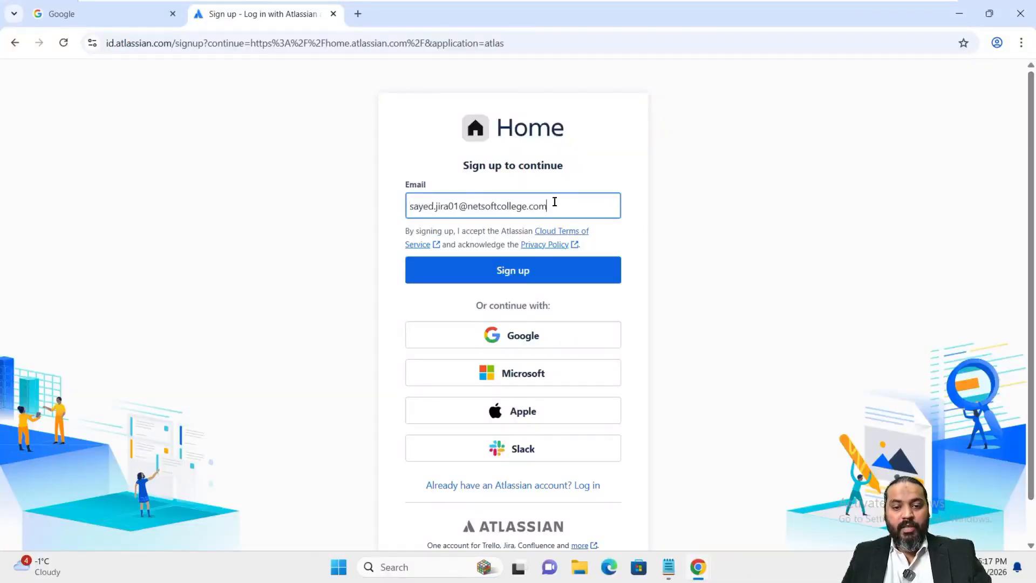
left_click(526, 285)
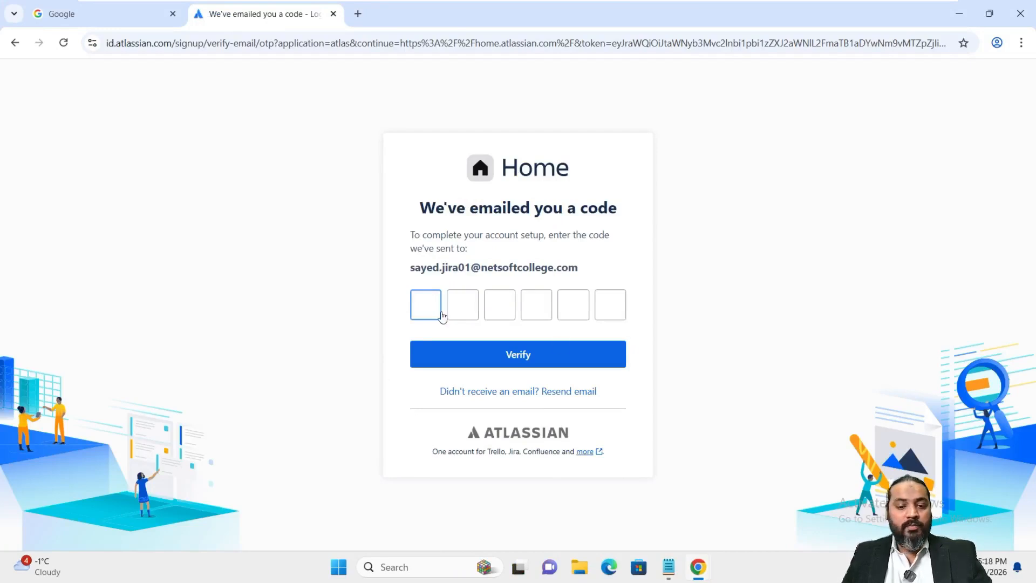
key("ctrl+v")
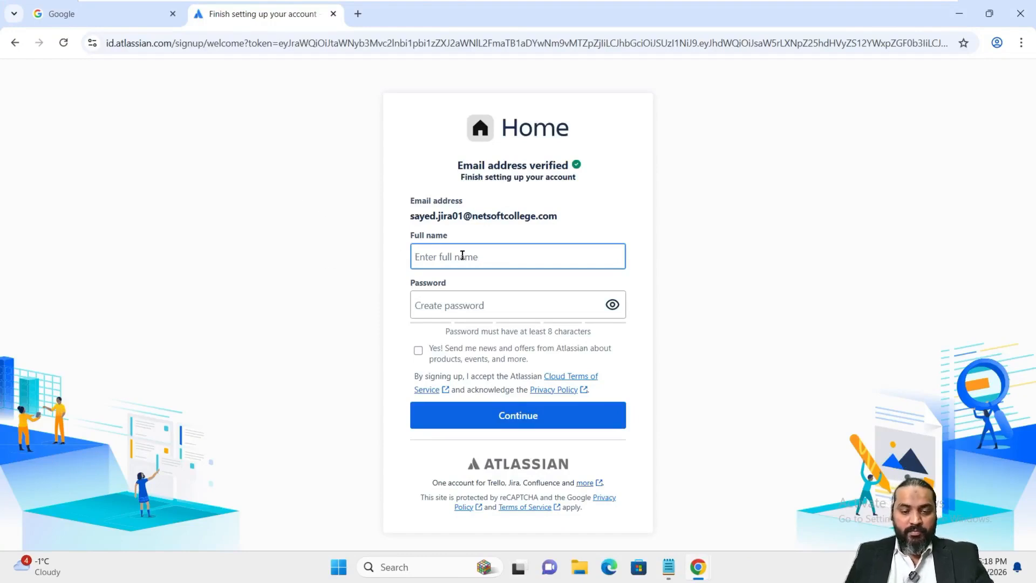
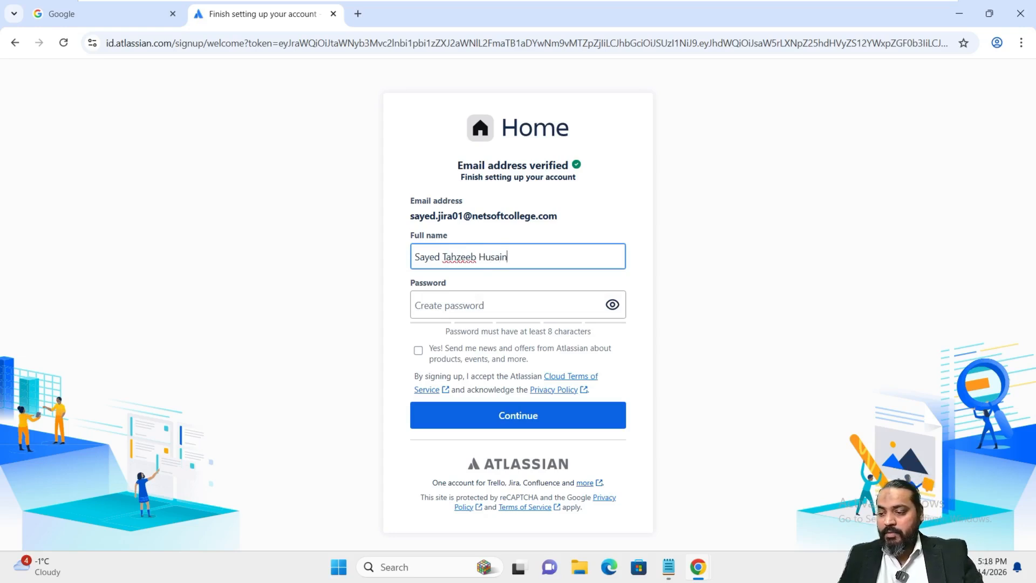
Step: Enter the account holder's full name and a password to finish account setup
left_click(456, 303)
type("•••••••••••")
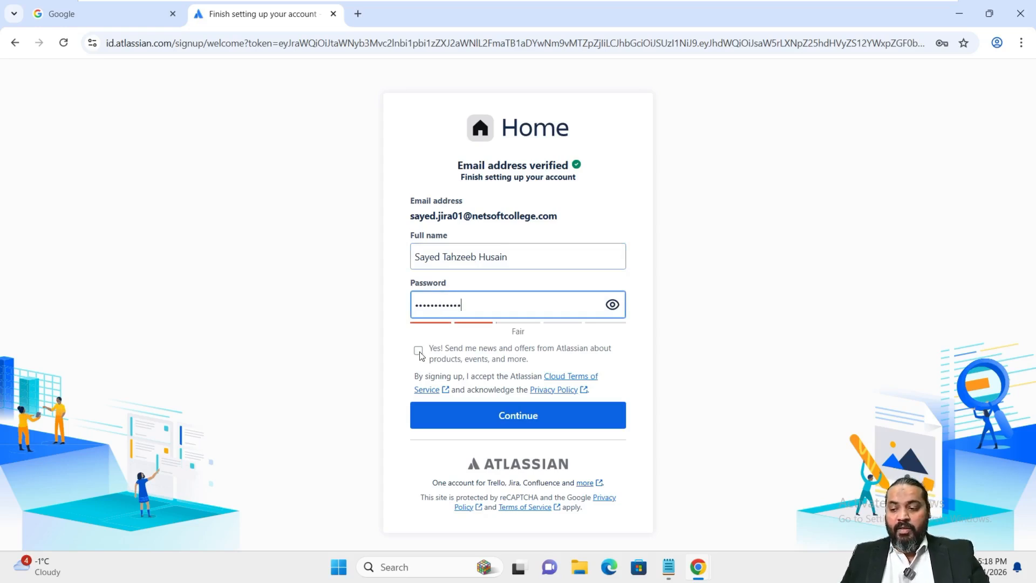
left_click(507, 426)
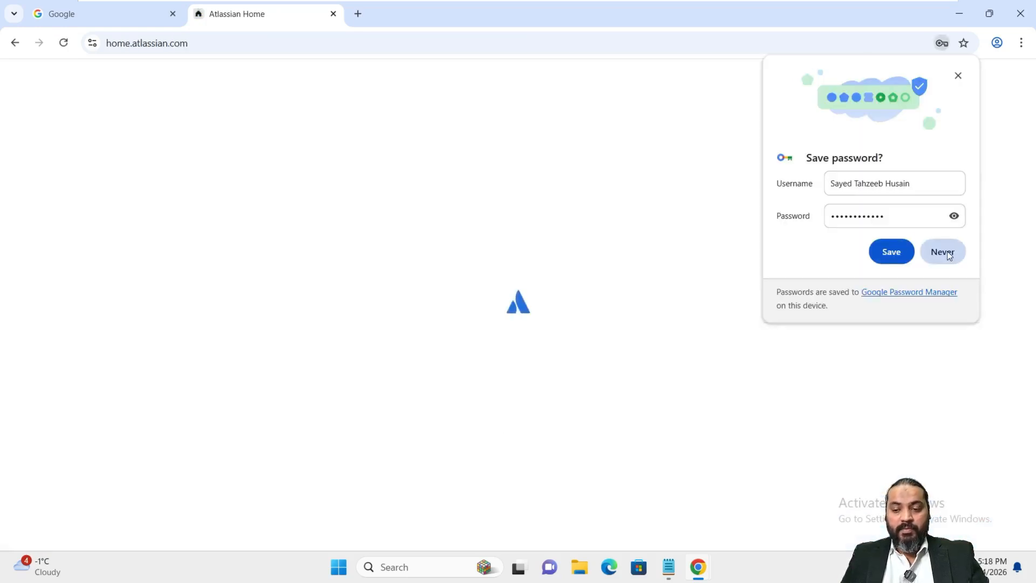
Step: Decline saving the password, accept all cookies, and open the Try Atlassian products catalogue from the apps list
left_click(941, 251)
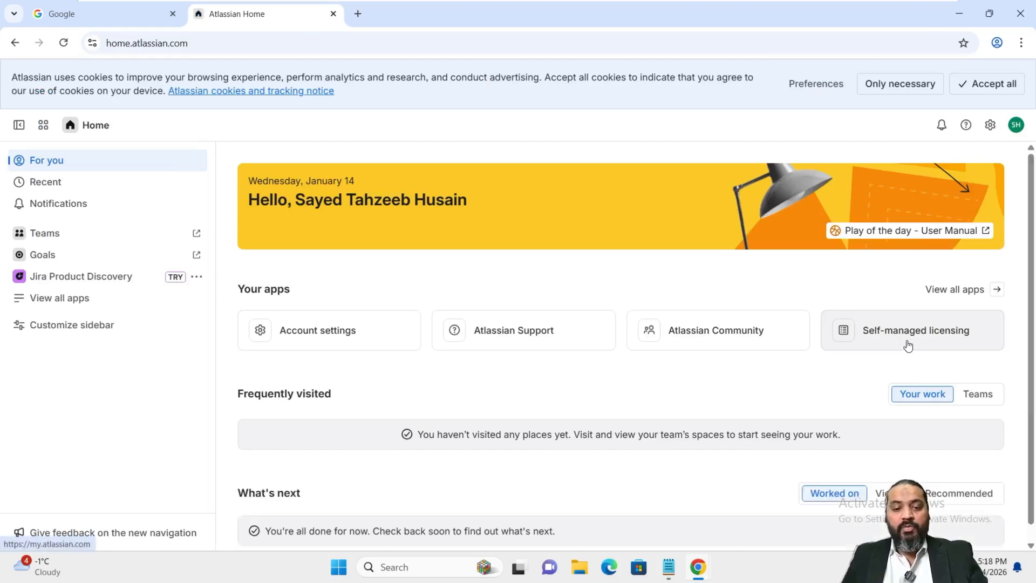
left_click(1006, 84)
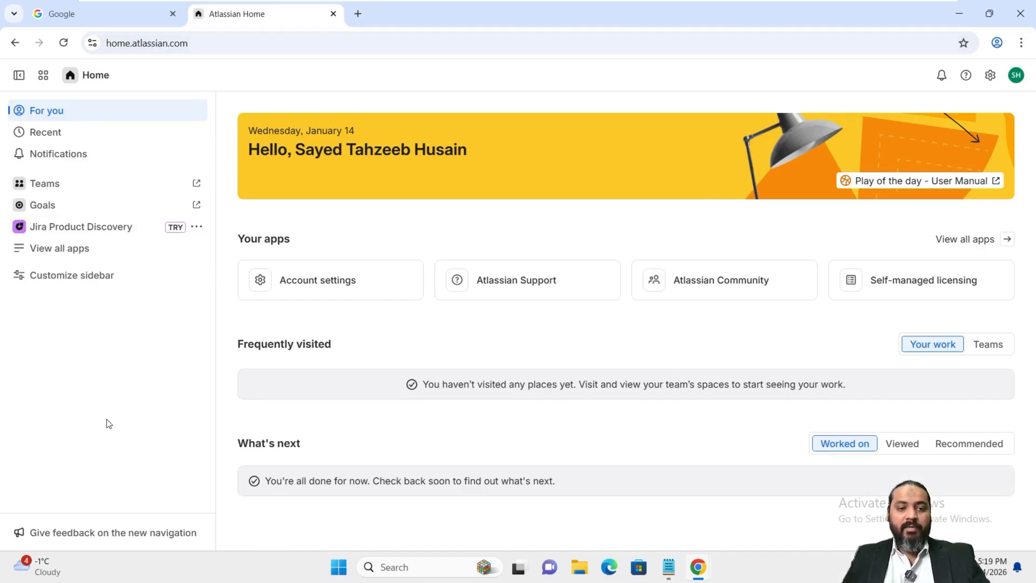
left_click(56, 255)
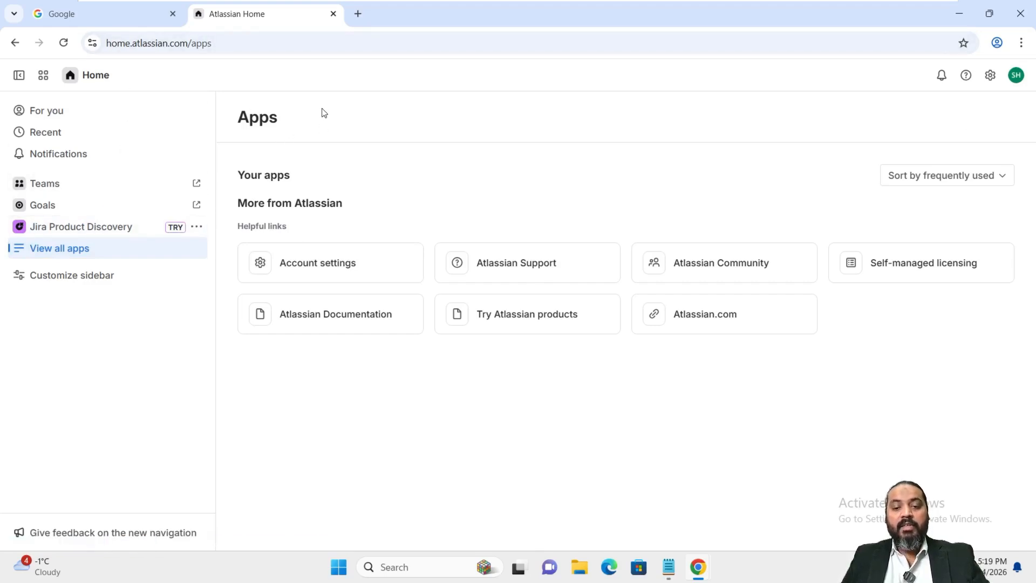
left_click(553, 328)
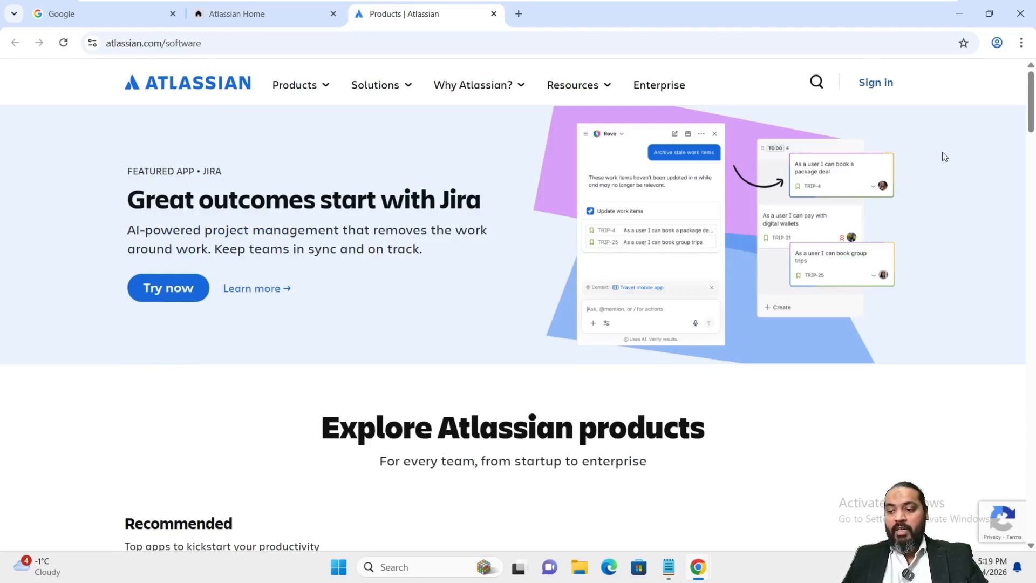
Step: Find the Jira Service Management card on the products page and start its free trial with Try now
scroll(653, 236, "down", 3)
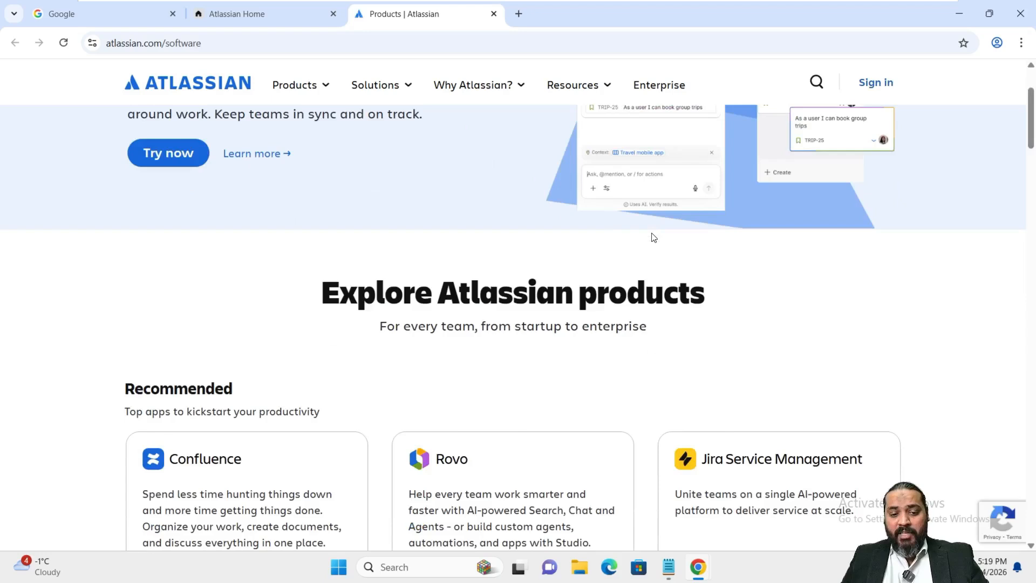
scroll(653, 236, "down", 1)
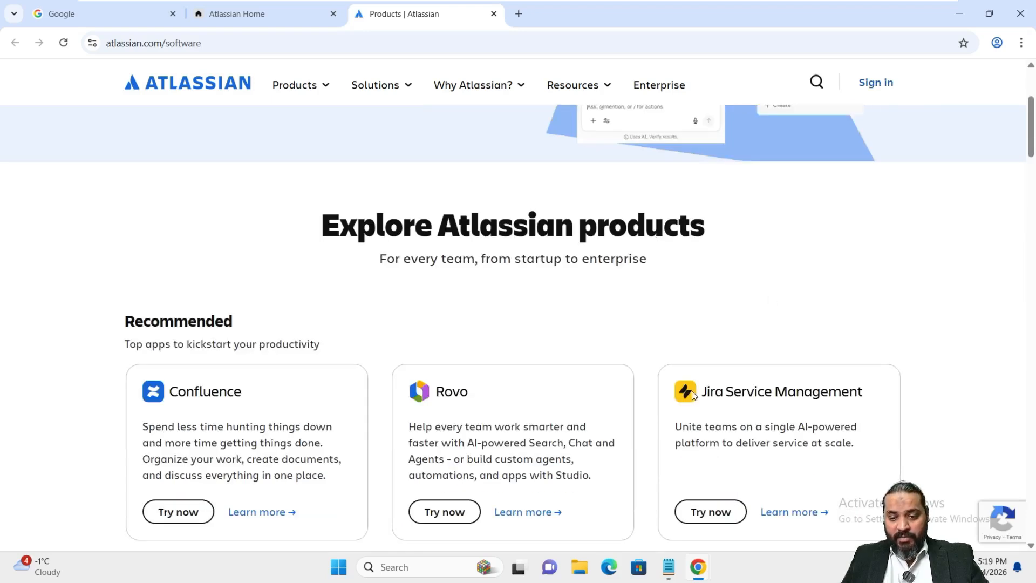
left_click_drag(702, 394, 899, 398)
left_click(949, 303)
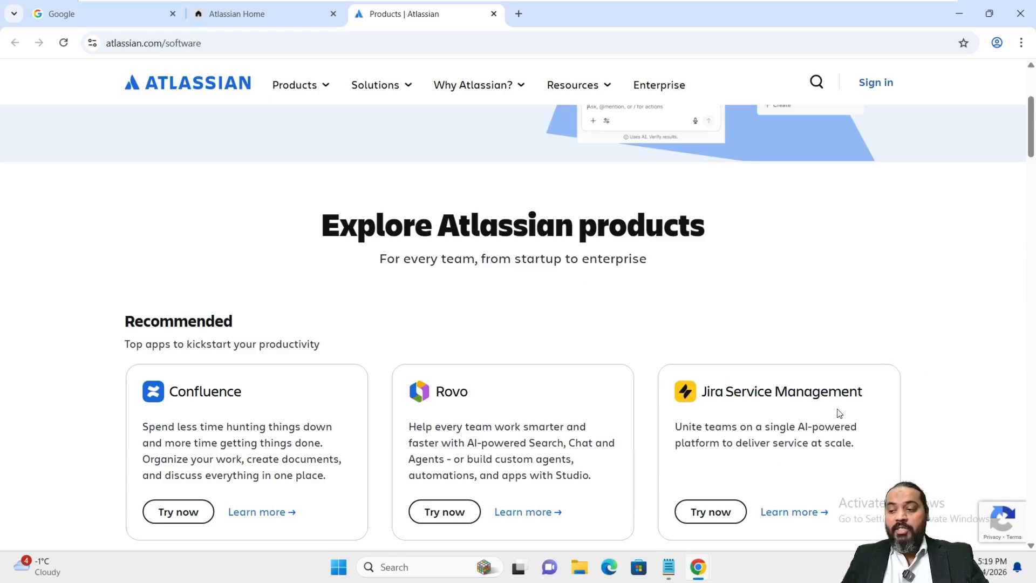
scroll(839, 413, "down", 8)
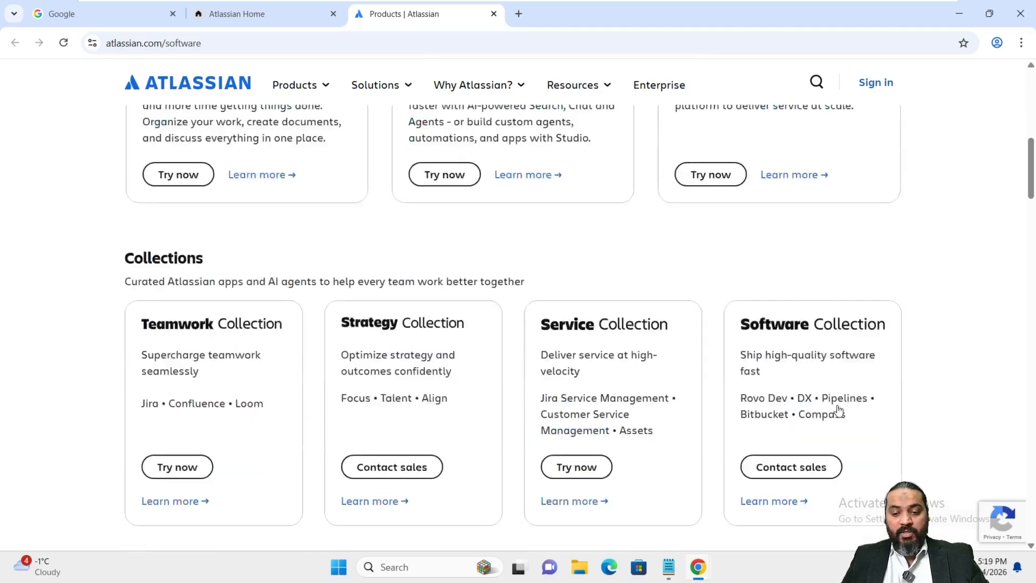
scroll(838, 407, "down", 9)
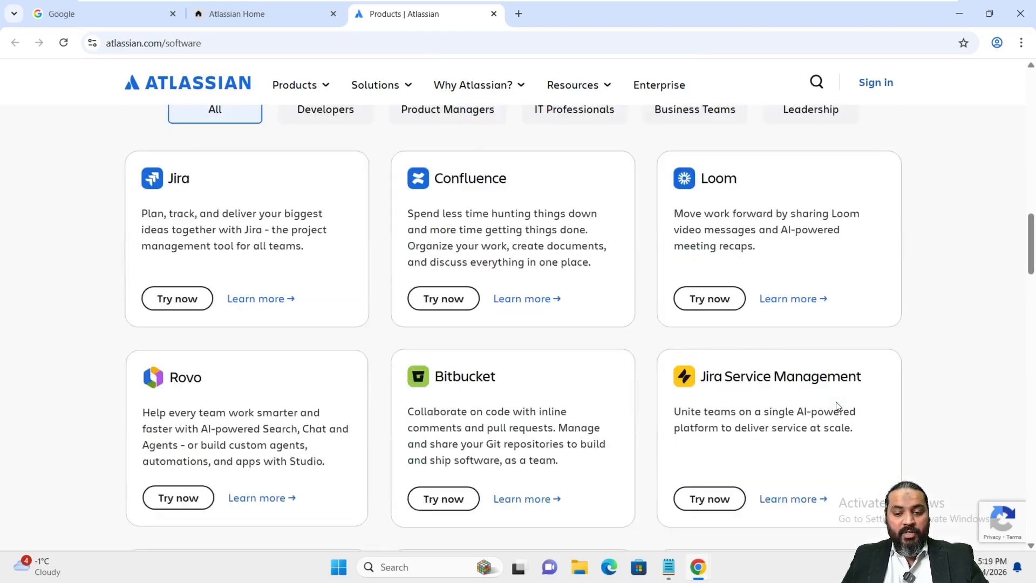
scroll(307, 394, "down", 7)
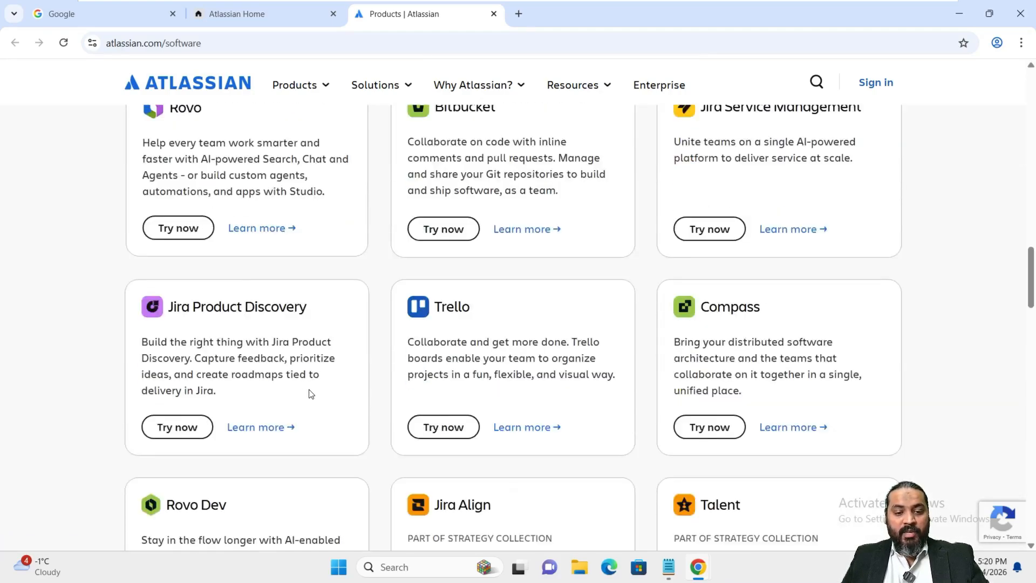
scroll(309, 393, "down", 12)
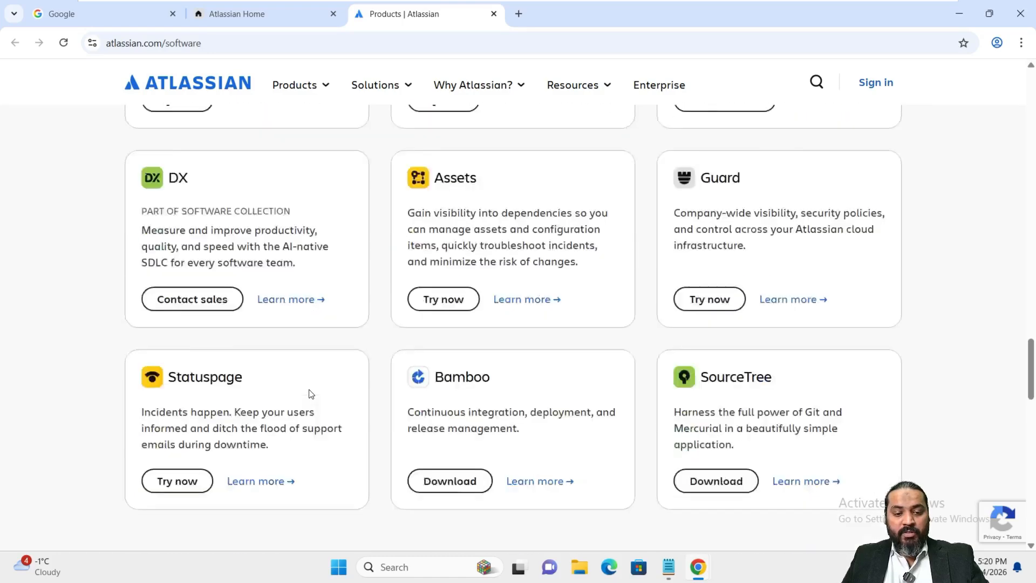
scroll(309, 394, "down", 17)
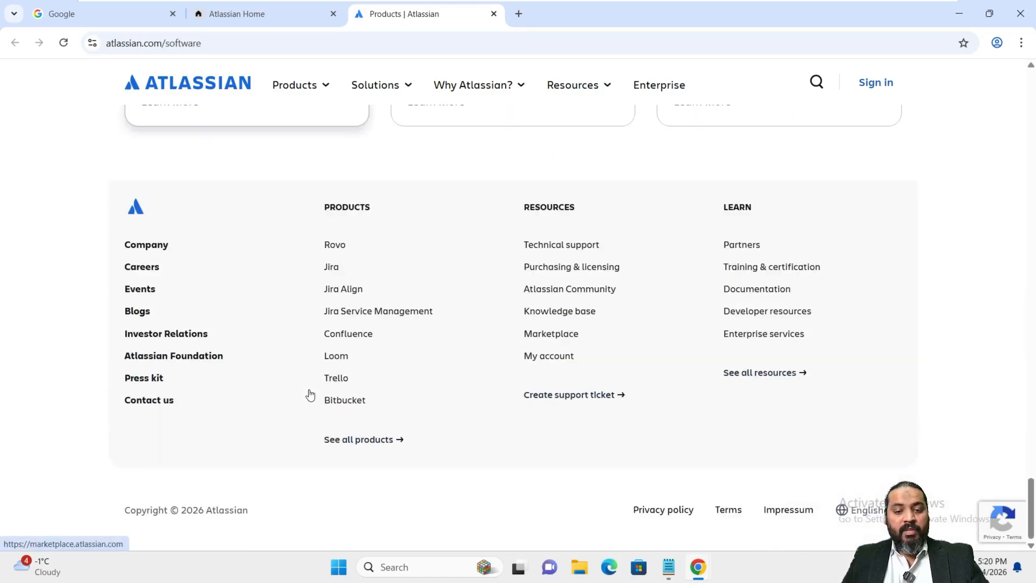
scroll(317, 390, "up", 16)
scroll(318, 390, "up", 20)
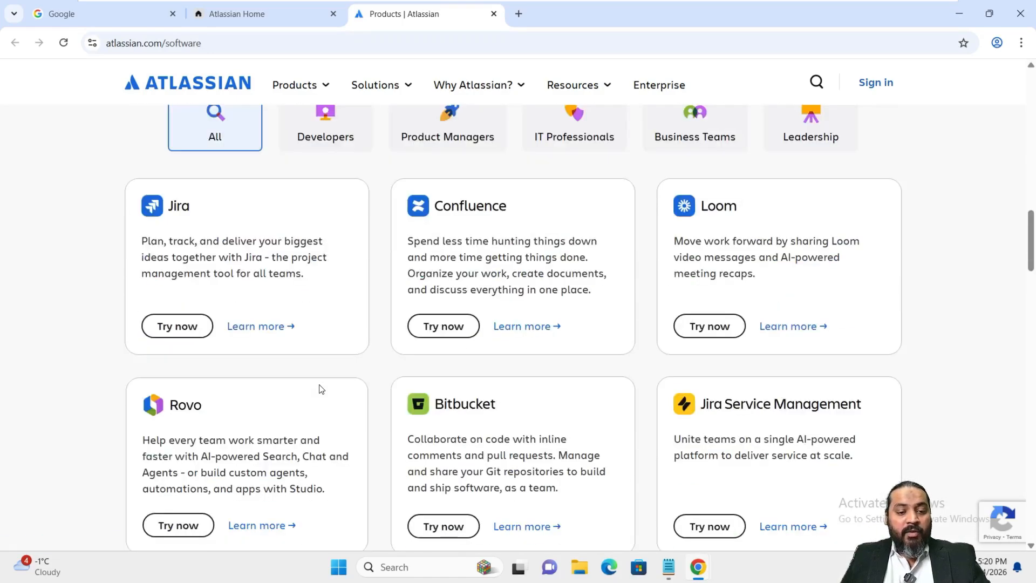
scroll(320, 388, "up", 1)
scroll(319, 388, "down", 10)
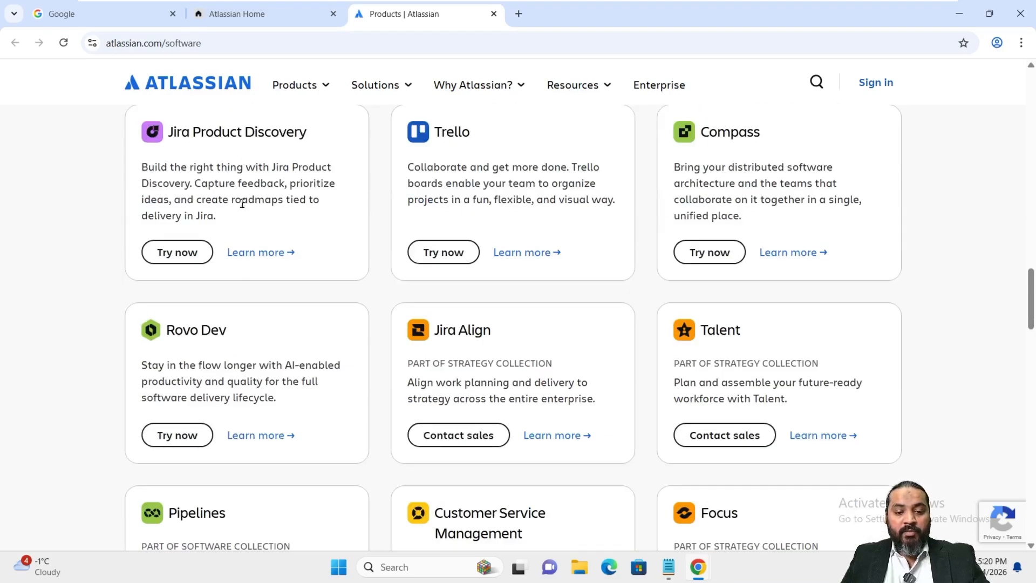
scroll(669, 371, "up", 10)
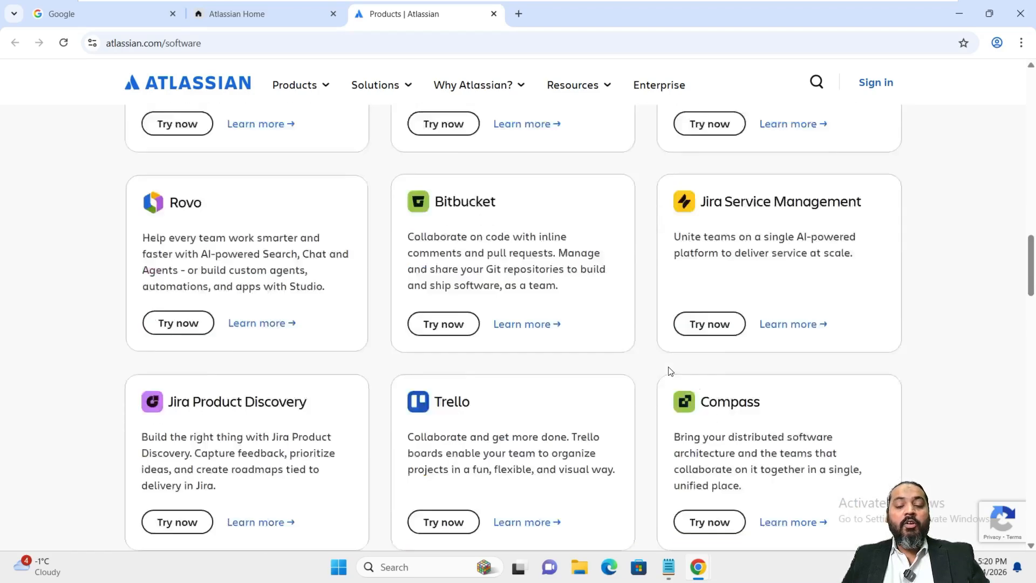
scroll(669, 371, "down", 2)
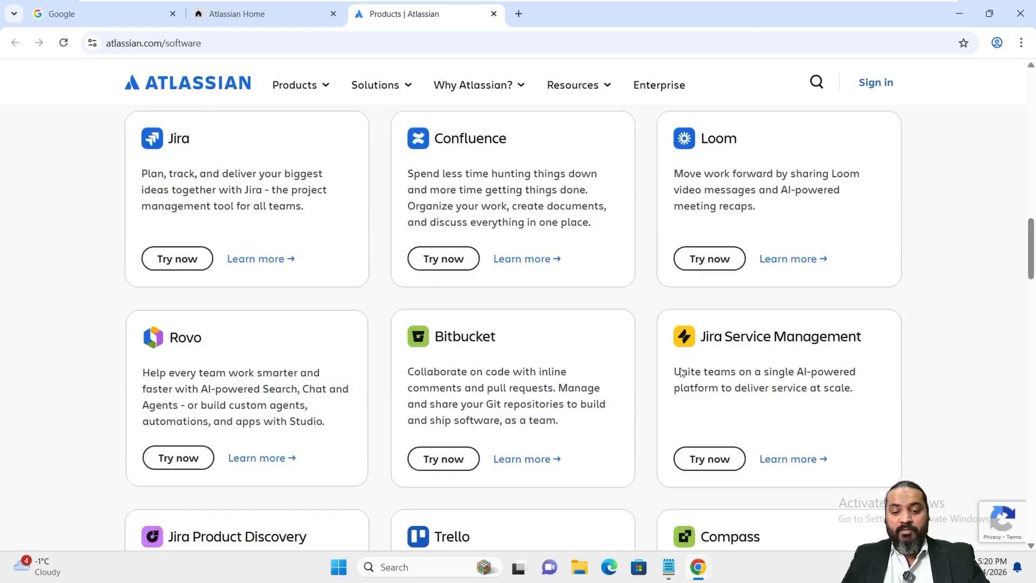
left_click(711, 467)
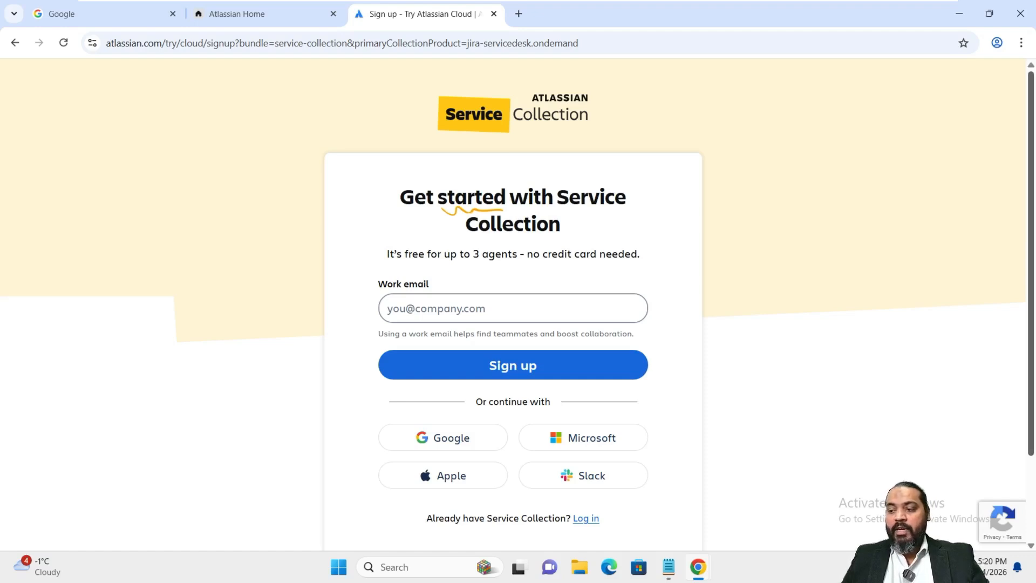
Step: Replace the typed 'netsoftacademy' with the saved work email suggestion and submit the Service Collection sign-up
left_click(476, 312)
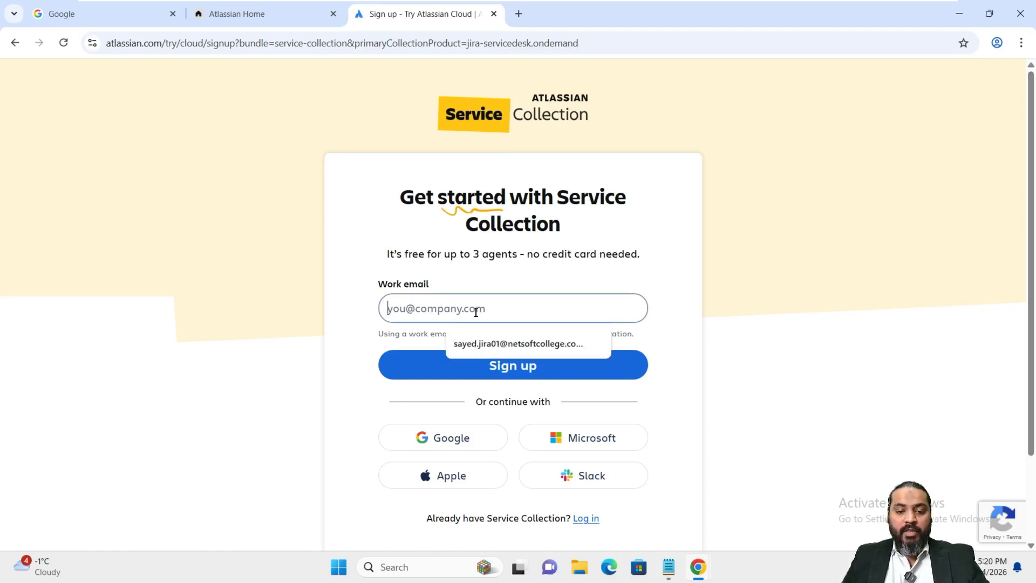
type("netsoftacademy")
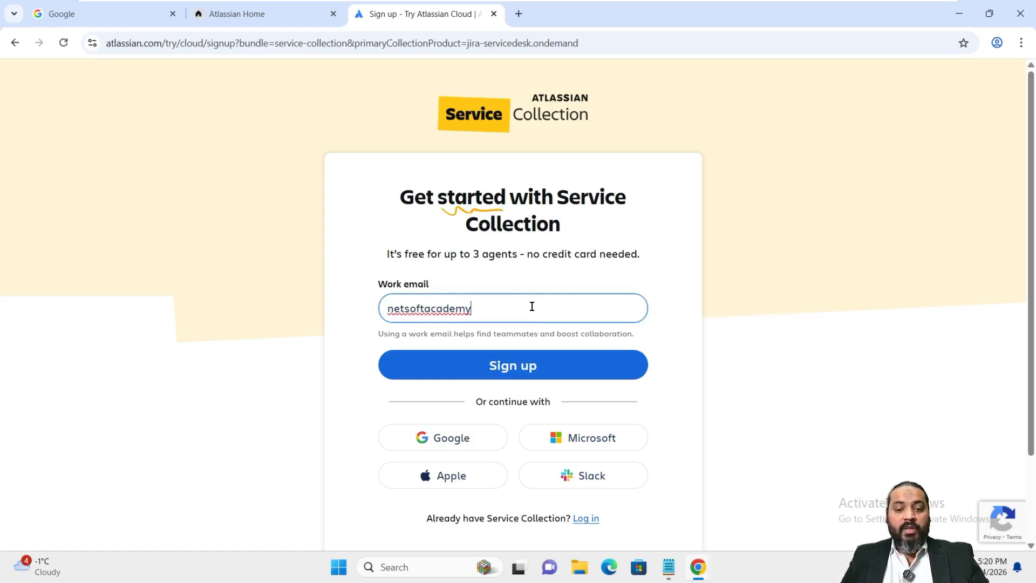
left_click_drag(532, 306, 251, 304)
key("ctrl+c")
key("BackSpace")
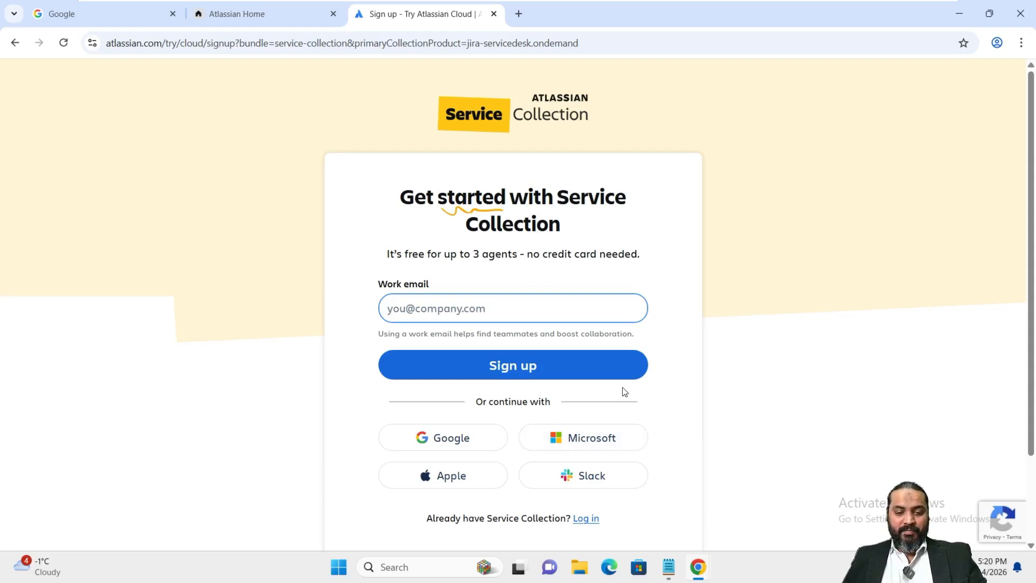
scroll(621, 390, "down", 2)
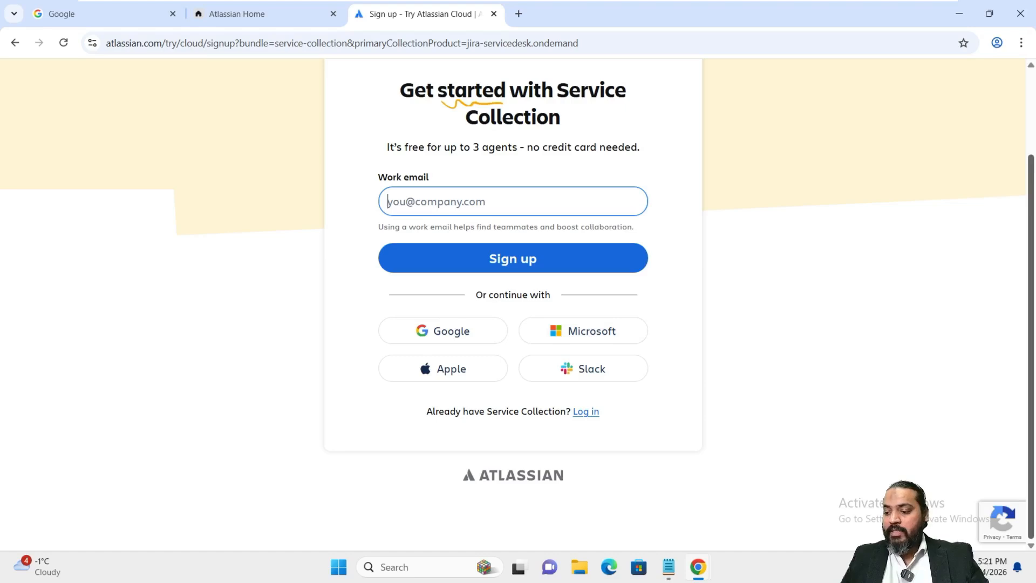
left_click(532, 206)
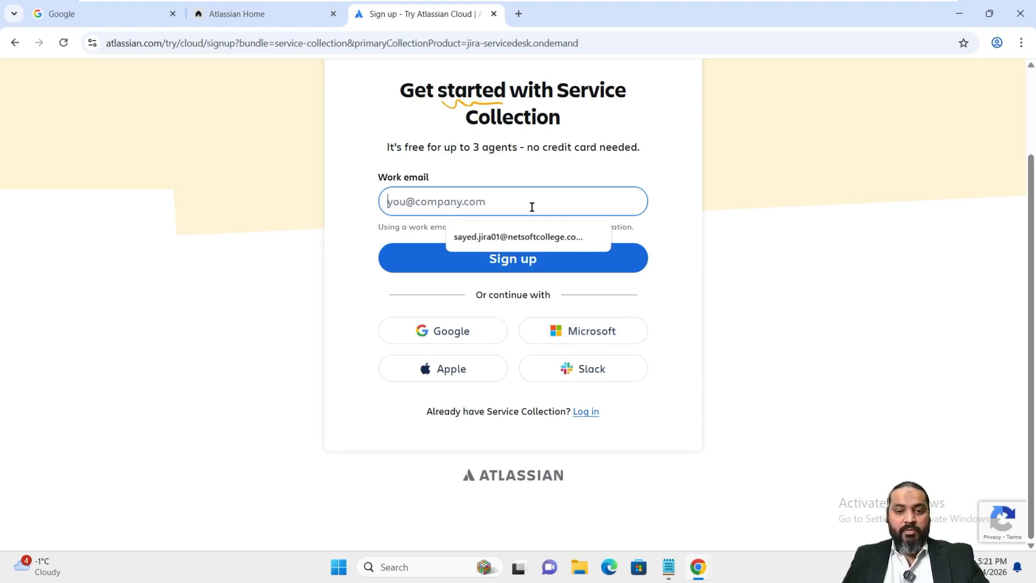
key("Down")
key("Return")
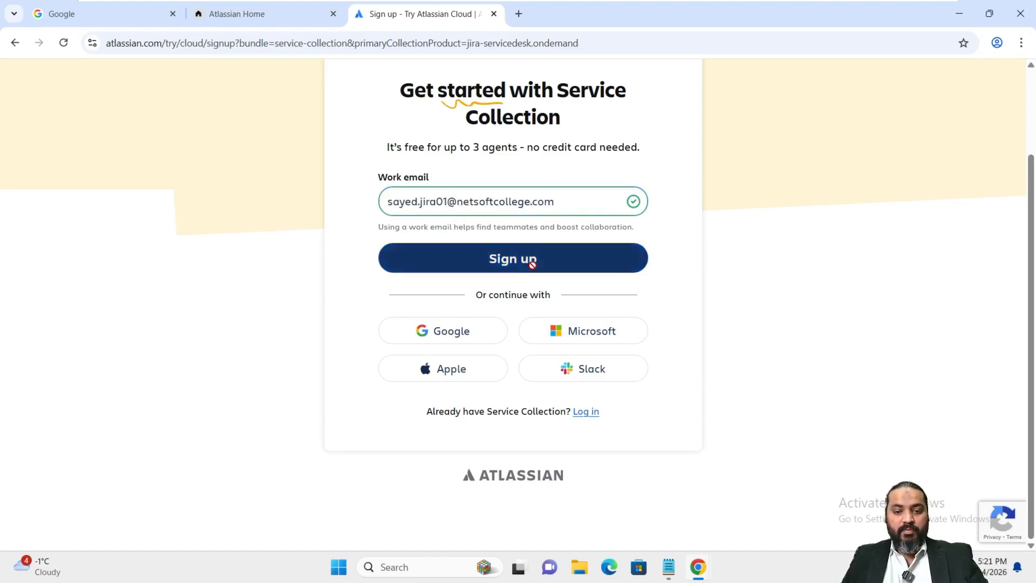
left_click(533, 265)
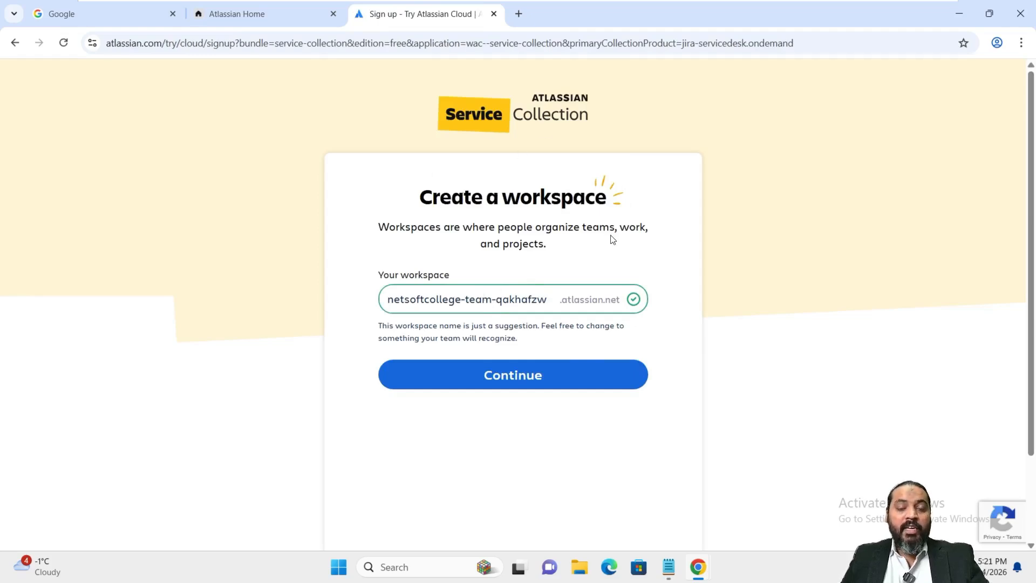
Step: Replace the suggested workspace name with netsoftacademy, then try netsoftacademy01412 after it proves taken
left_click(516, 303)
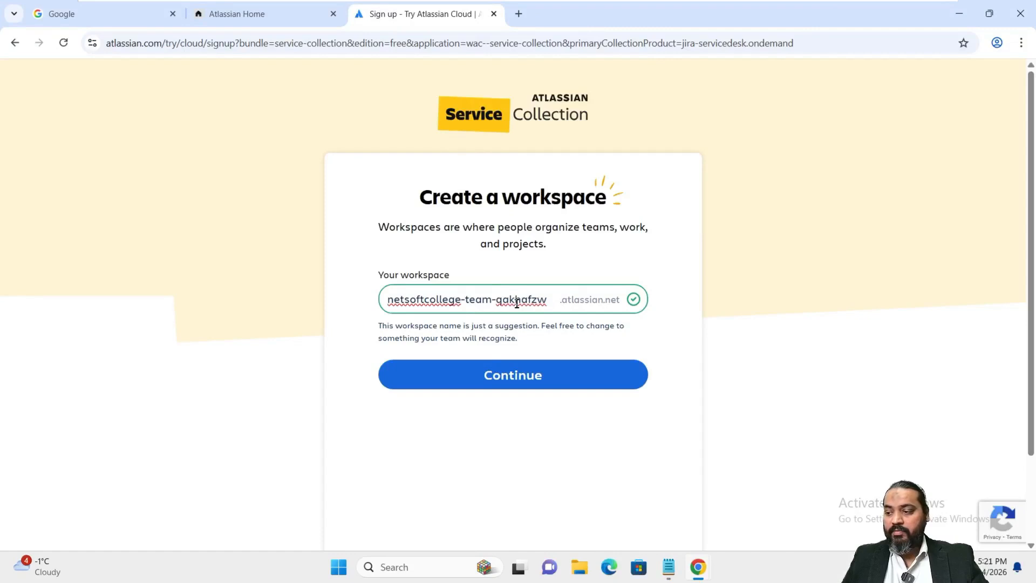
key("ctrl+a")
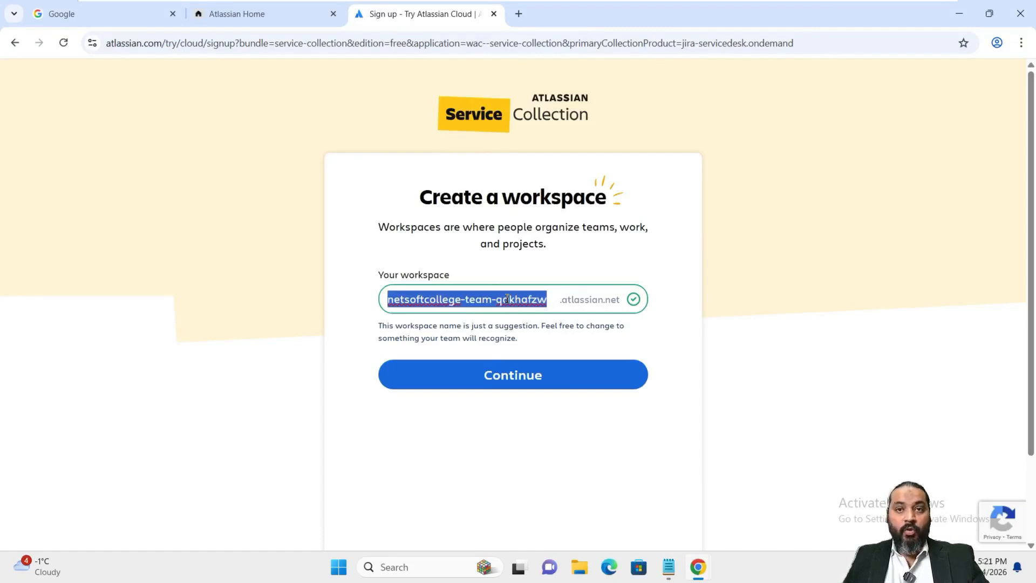
key("ctrl+v")
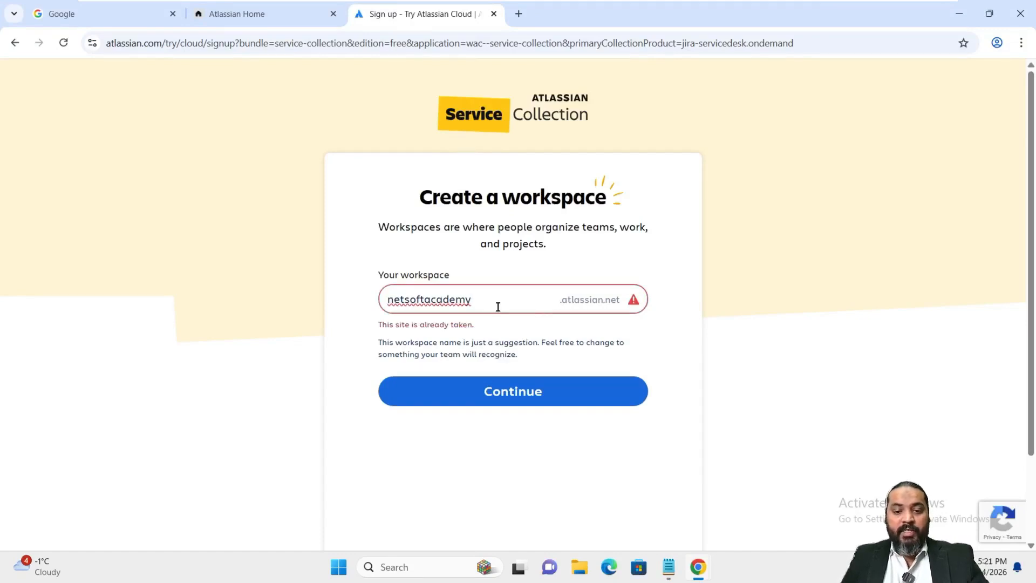
left_click_drag(372, 325, 499, 326)
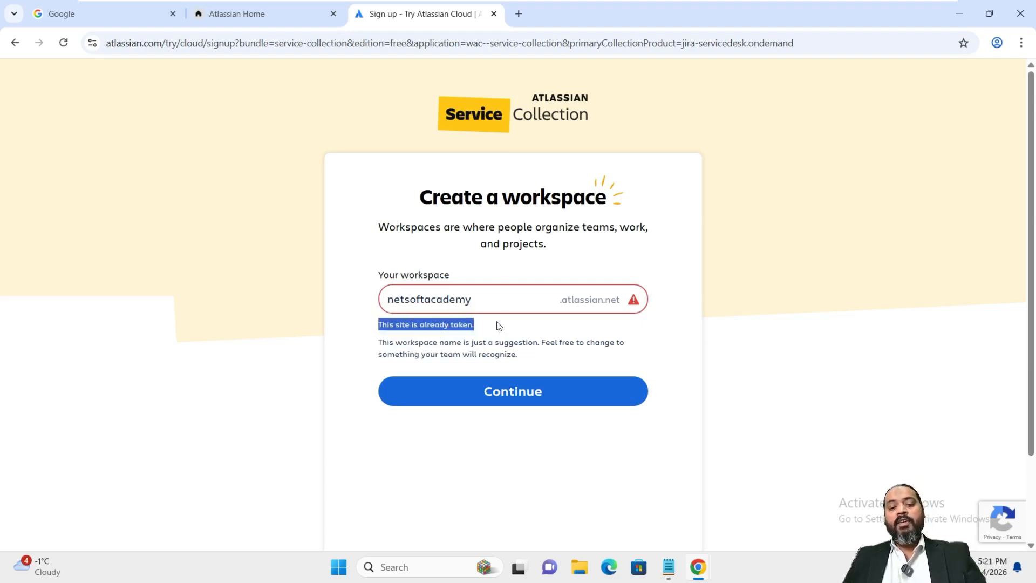
left_click(502, 292)
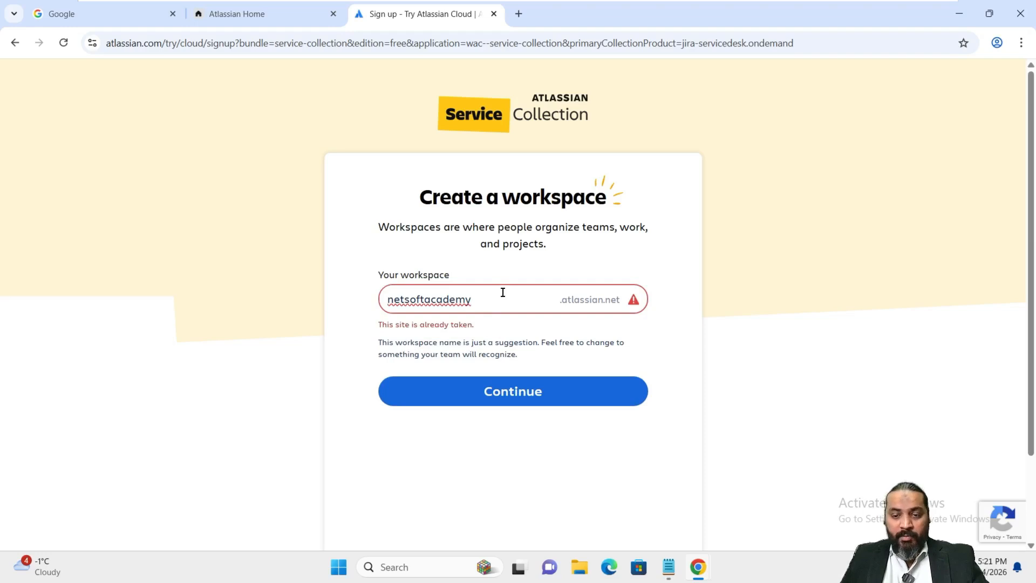
type("01")
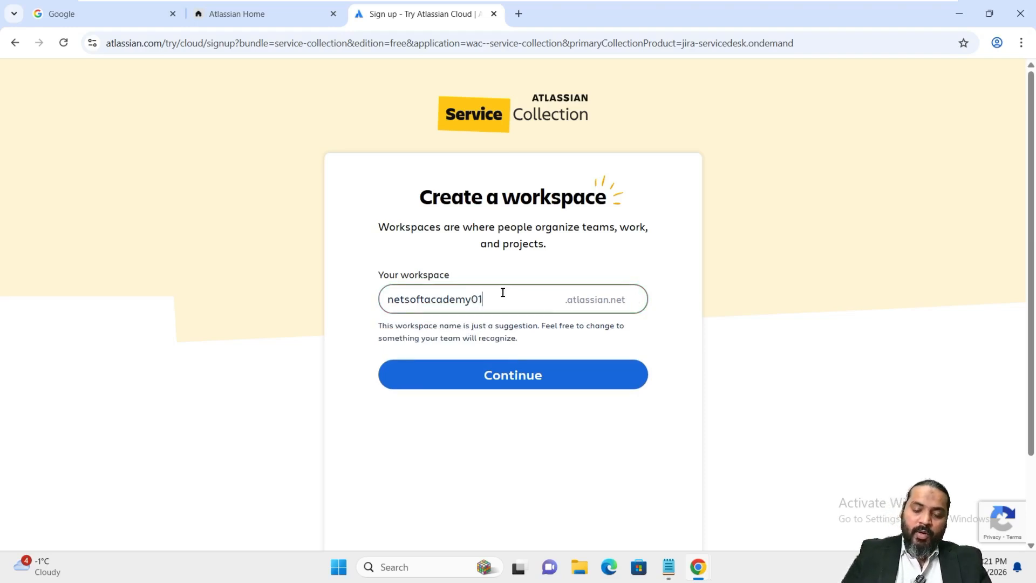
type("4")
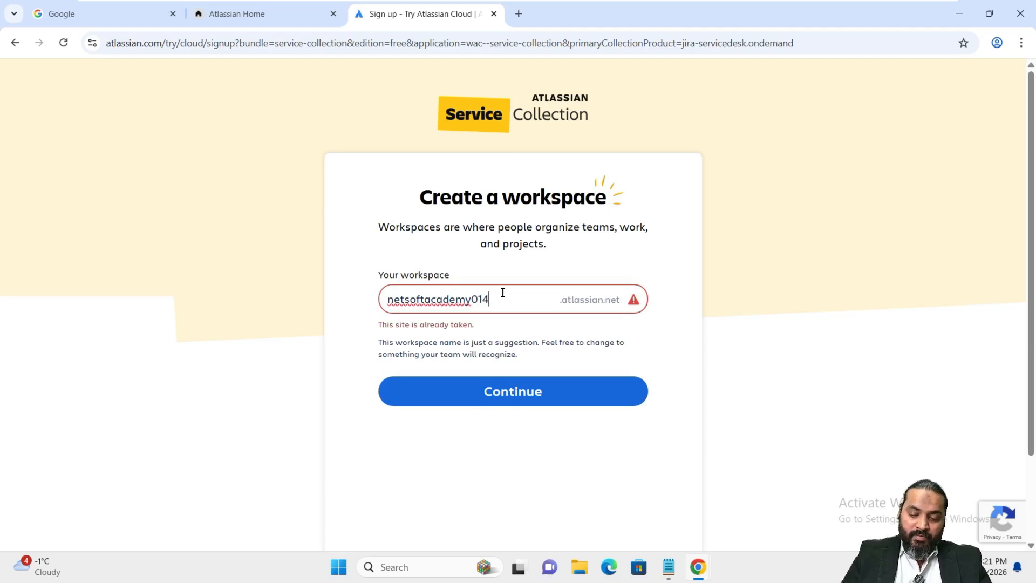
type("12")
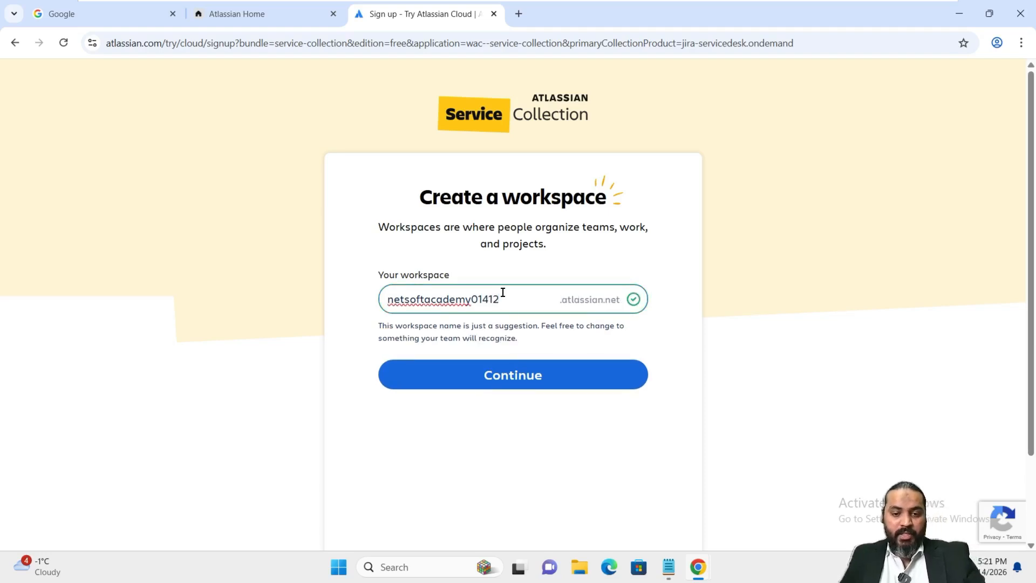
Step: Edit the digits until the name is the available netsoftacademy05 and submit the workspace
left_click(479, 300)
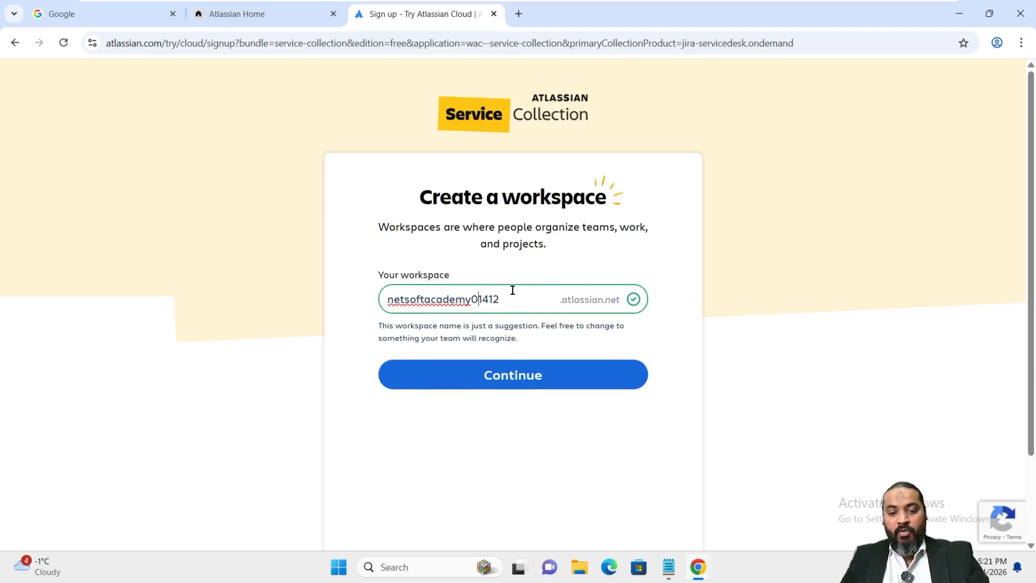
key("BackSpace")
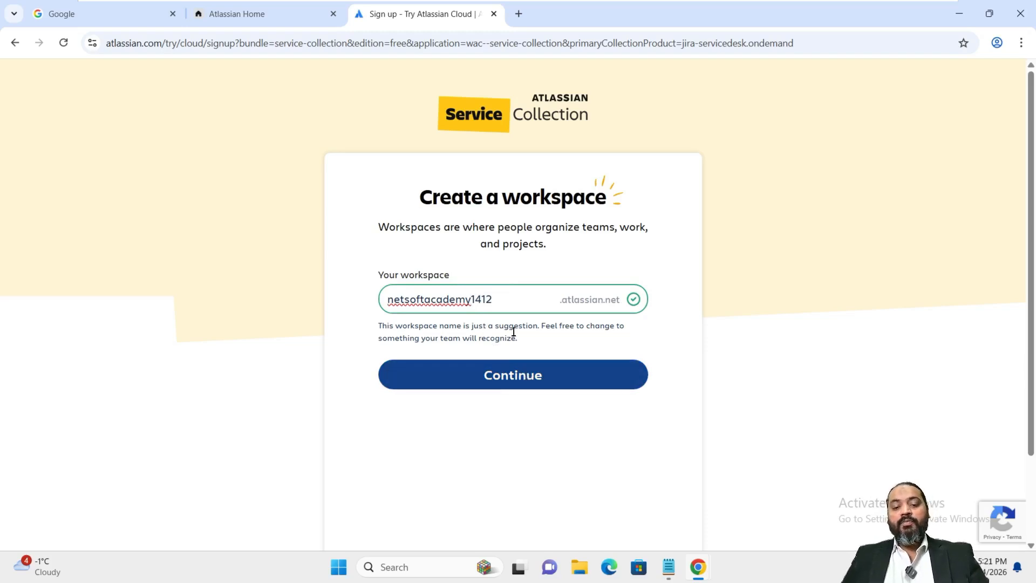
type("0")
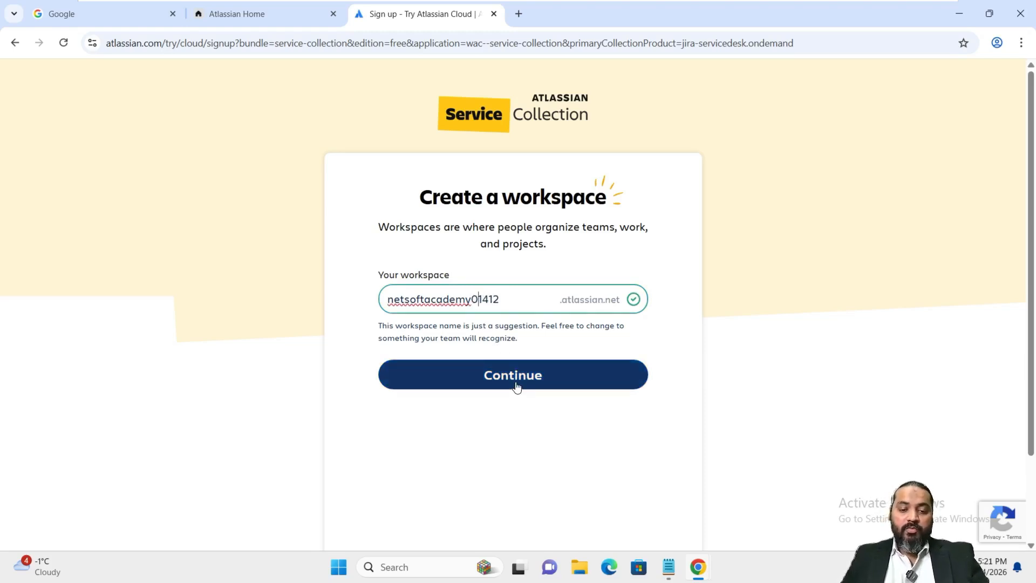
key("Delete")
key("Delete")
key("Delete")
key("Delete")
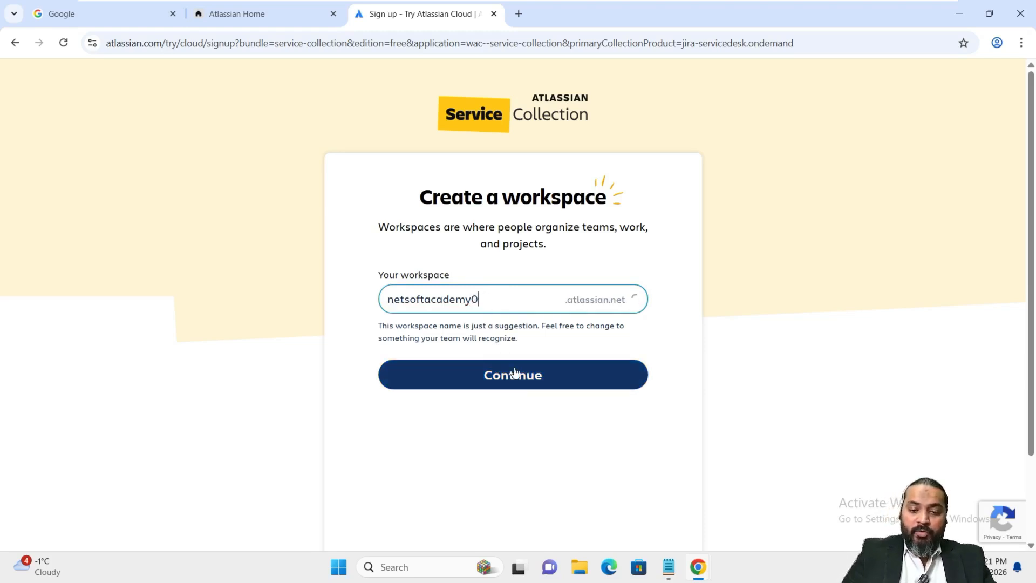
type("222")
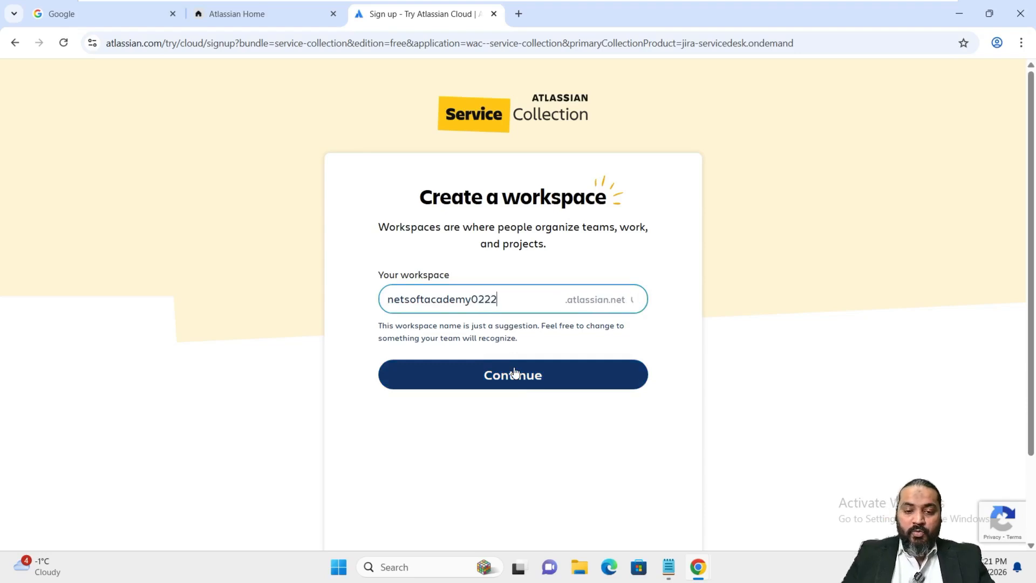
key("BackSpace")
key("BackSpace")
key("BackSpace")
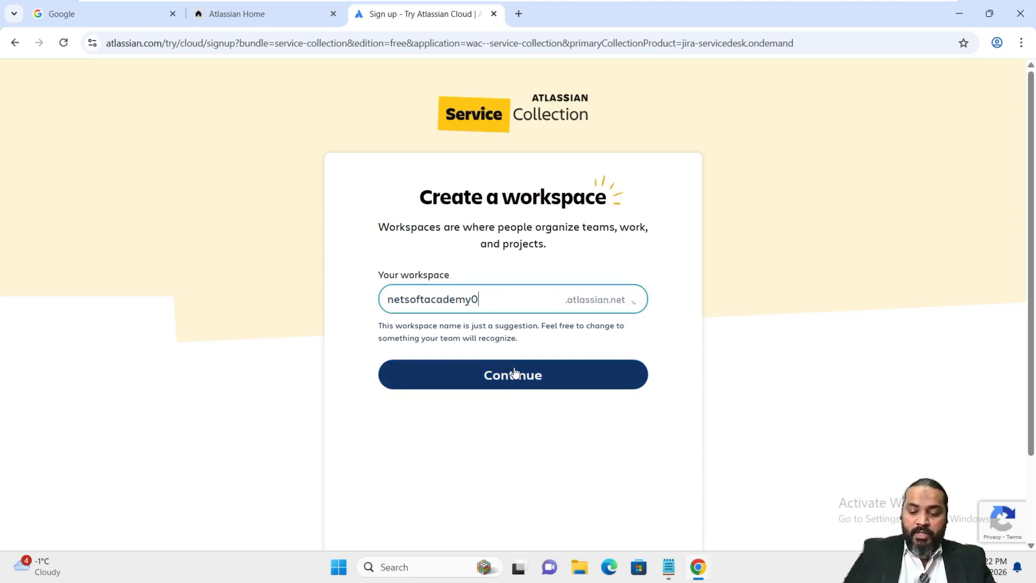
type("5")
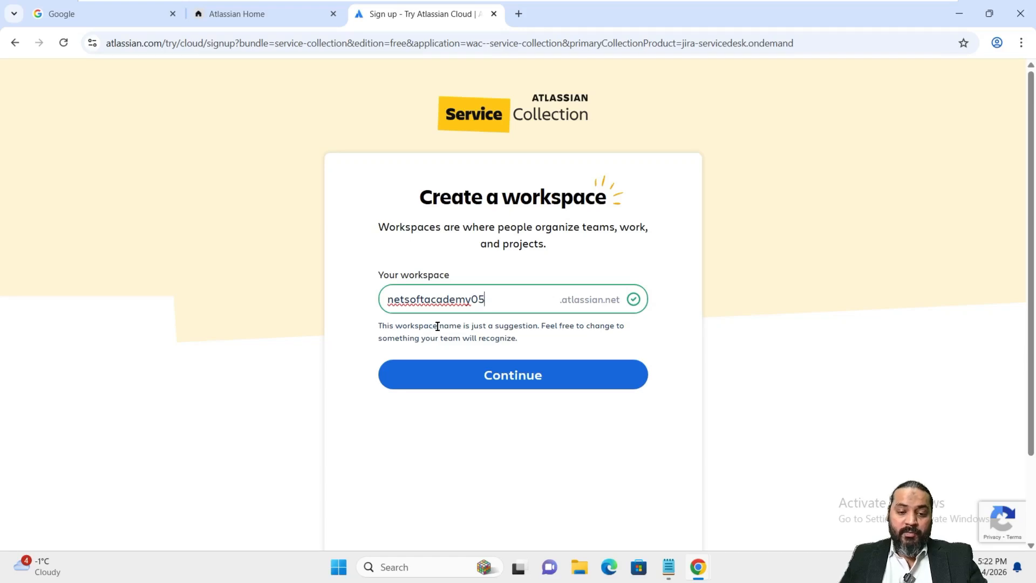
left_click(390, 299)
left_click_drag(397, 298, 516, 298)
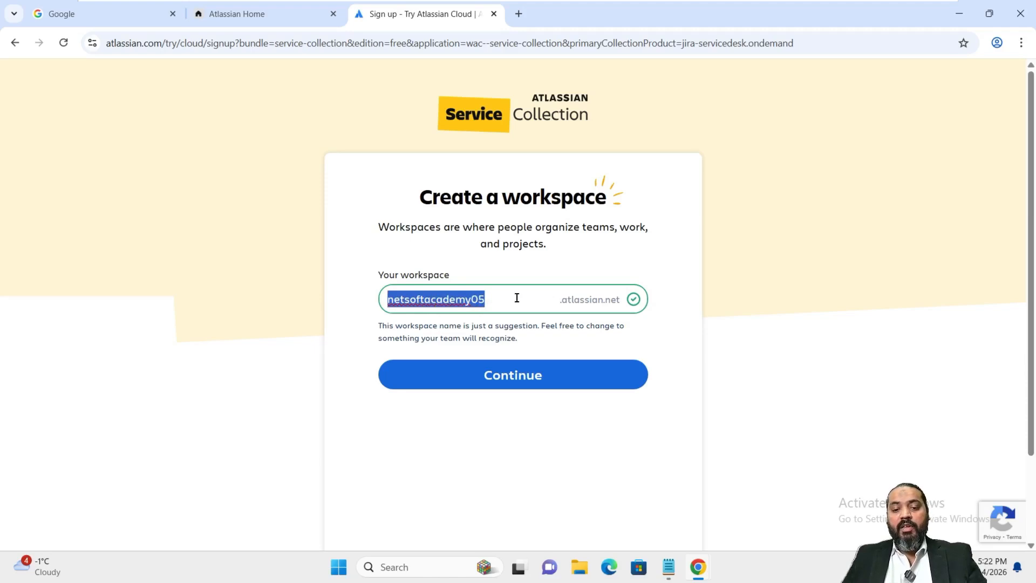
left_click(516, 298)
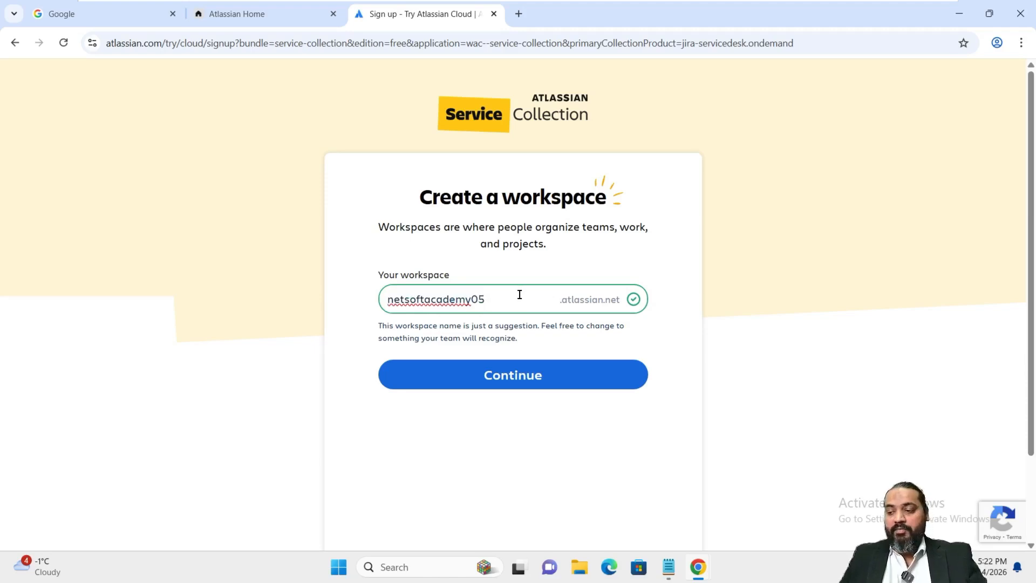
left_click(538, 371)
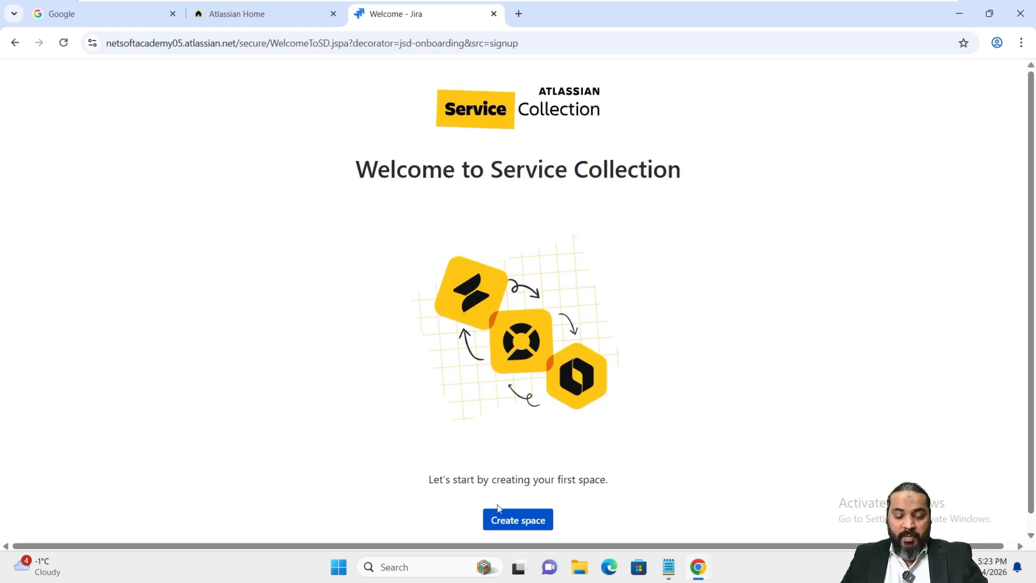
Step: Start creating the first space from the Welcome to Service Collection page
left_click(504, 519)
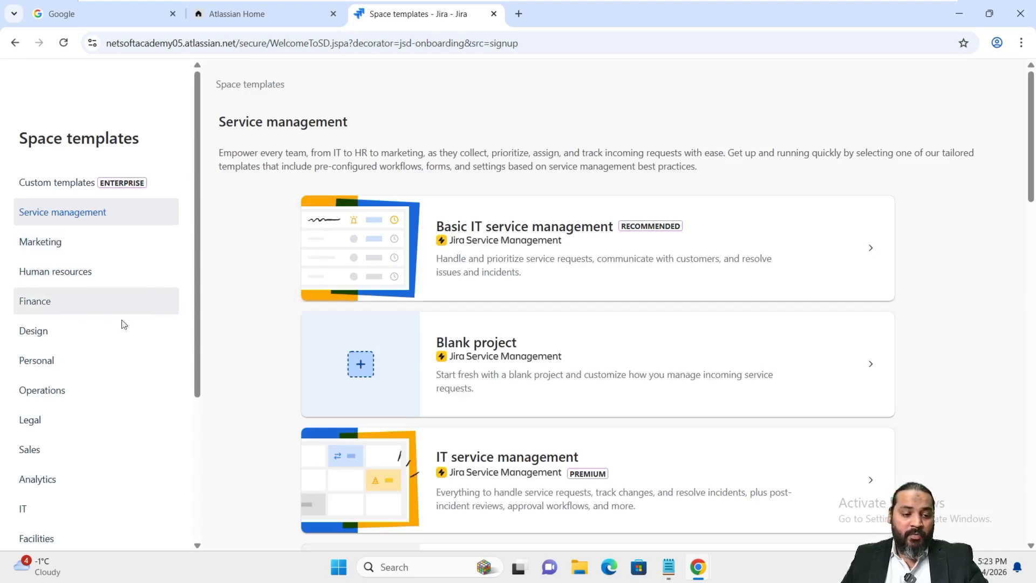
Step: Pick the Basic IT service management template and use it for the new space
scroll(102, 387, "down", 4)
scroll(76, 356, "up", 4)
scroll(432, 393, "down", 9)
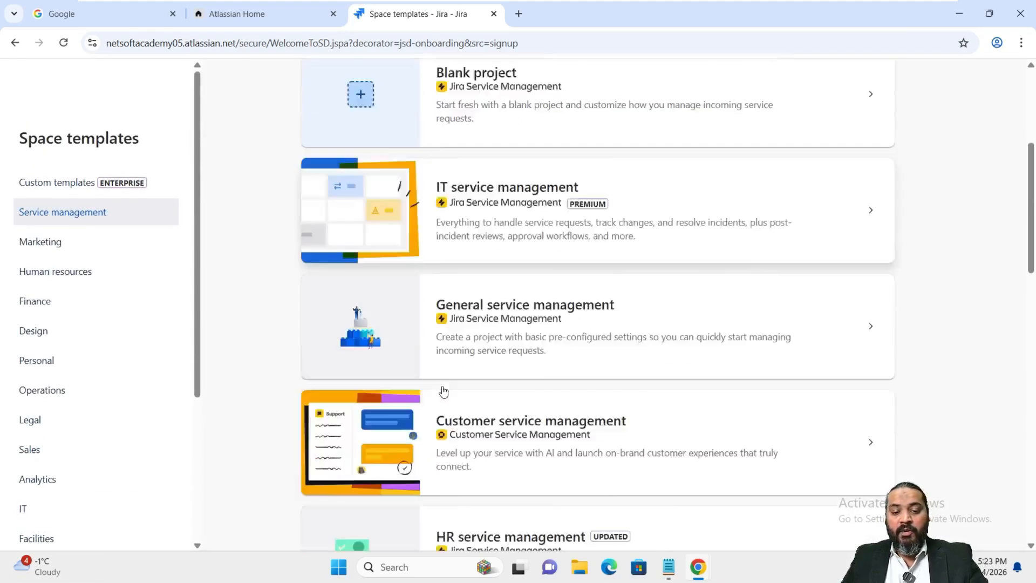
scroll(443, 392, "up", 9)
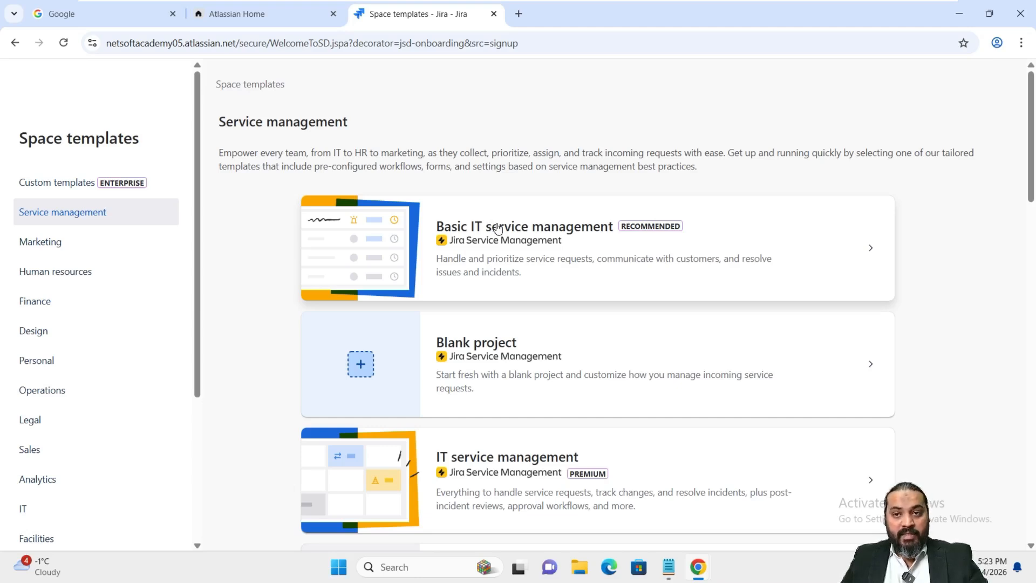
left_click(498, 229)
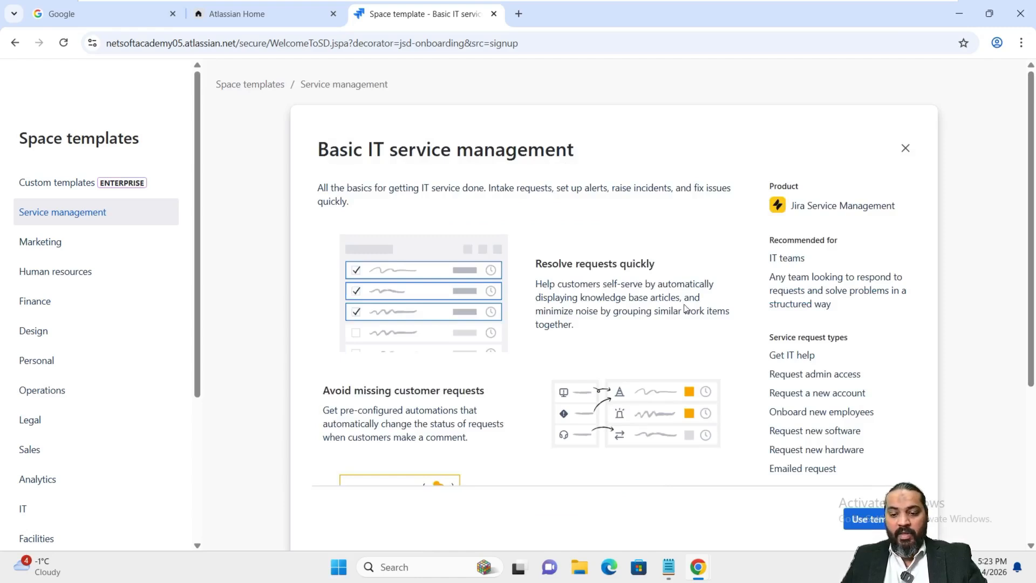
left_click(865, 520)
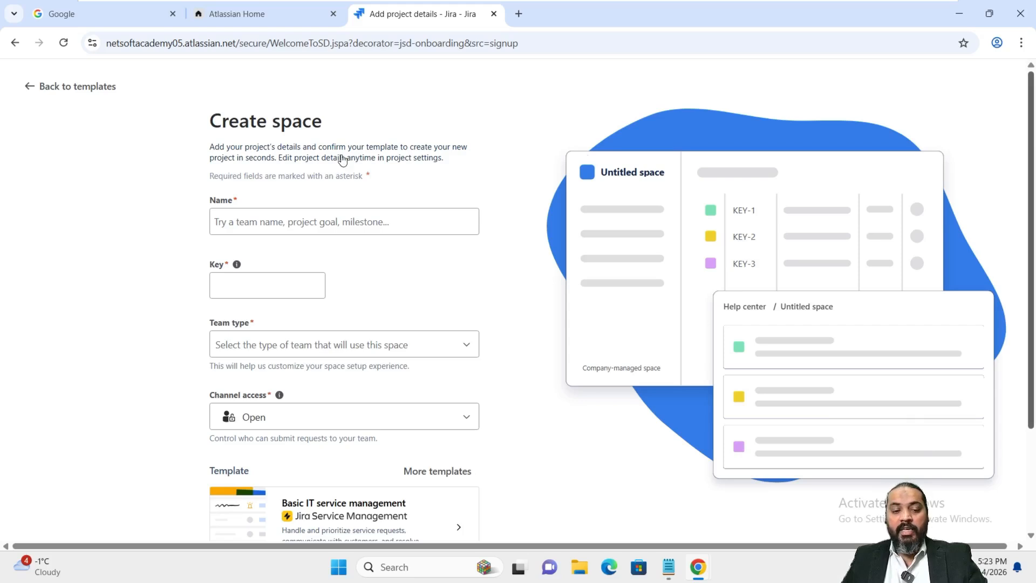
Step: Name the space NetSoft IT Service Management and set its team type to Information technology (IT)
left_click(347, 219)
type("NetSoft IT Service Management")
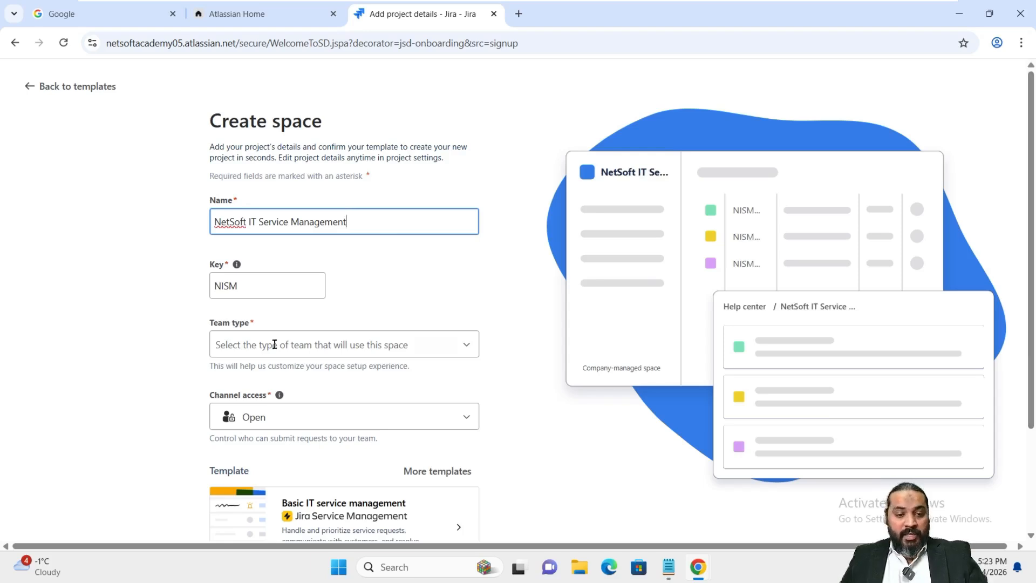
left_click(334, 345)
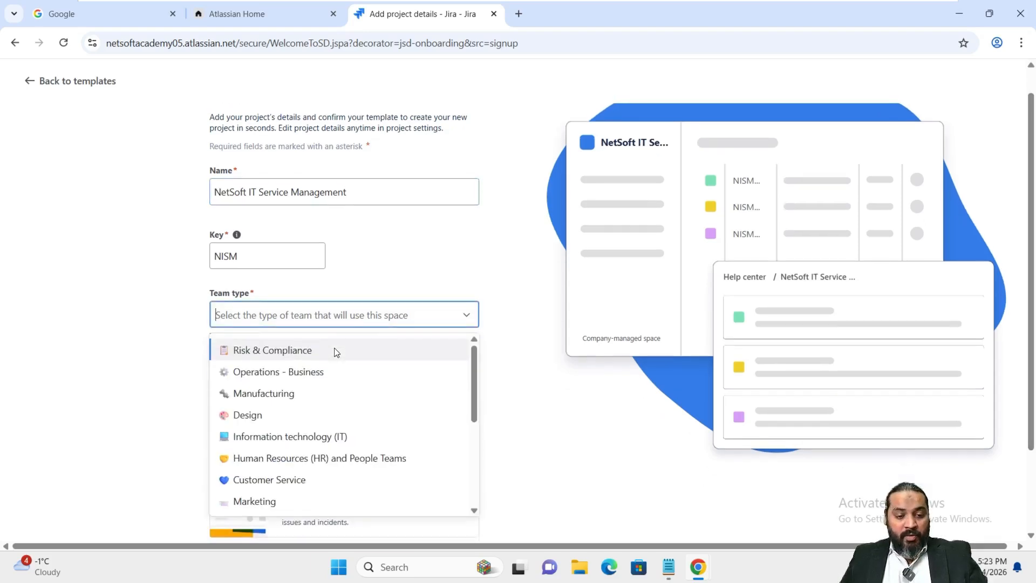
left_click(307, 437)
left_click(274, 315)
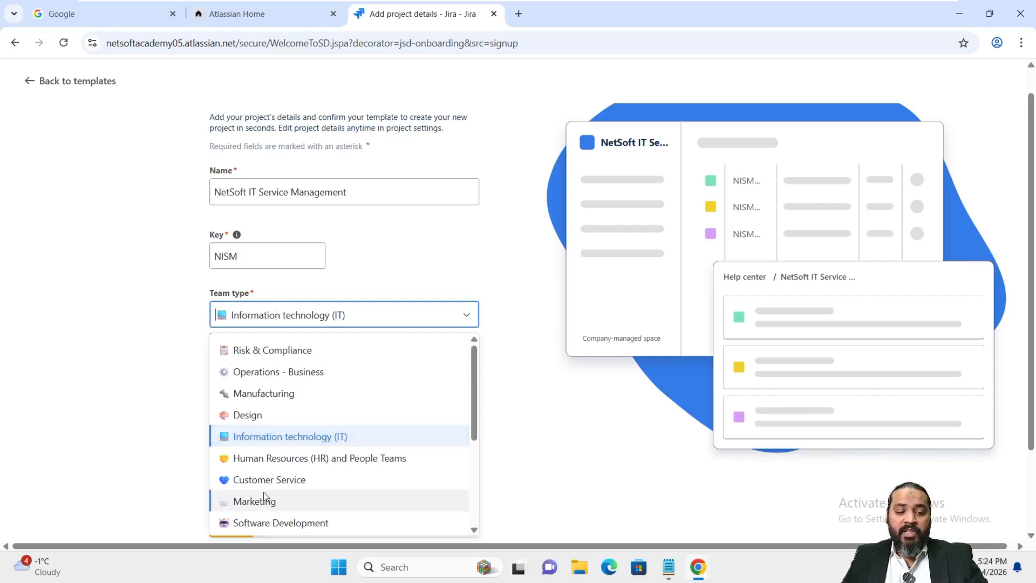
scroll(330, 482, "down", 3)
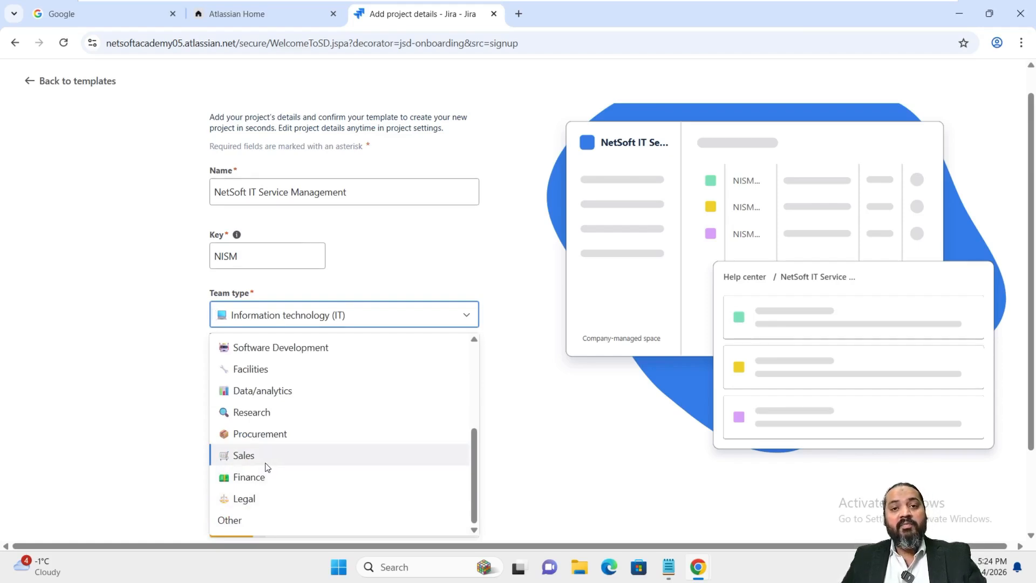
scroll(267, 464, "up", 3)
left_click(280, 440)
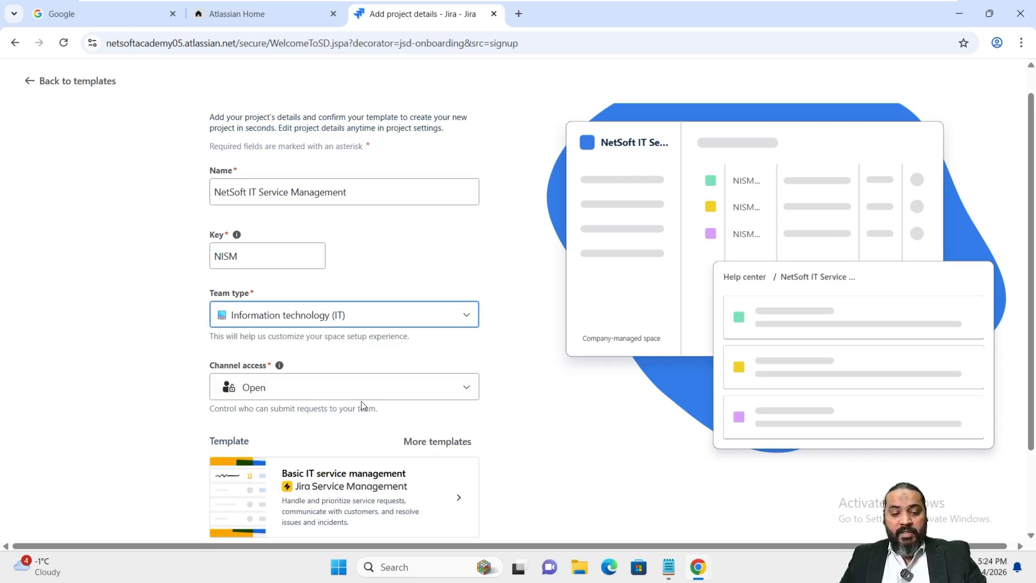
Step: Create the NISM space and wait for its Welcome getting-started page
scroll(363, 404, "down", 2)
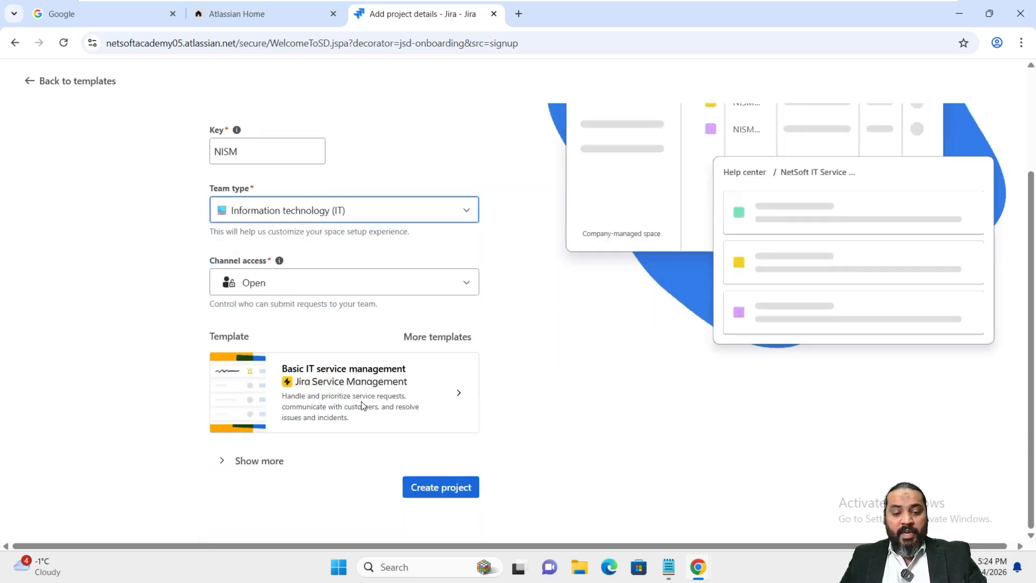
left_click(447, 492)
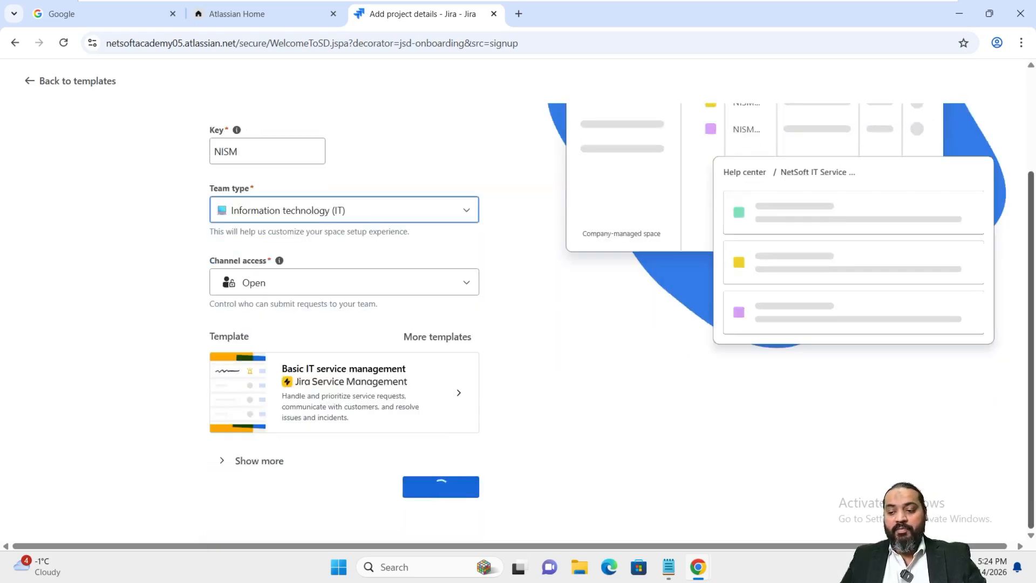
scroll(653, 361, "up", 3)
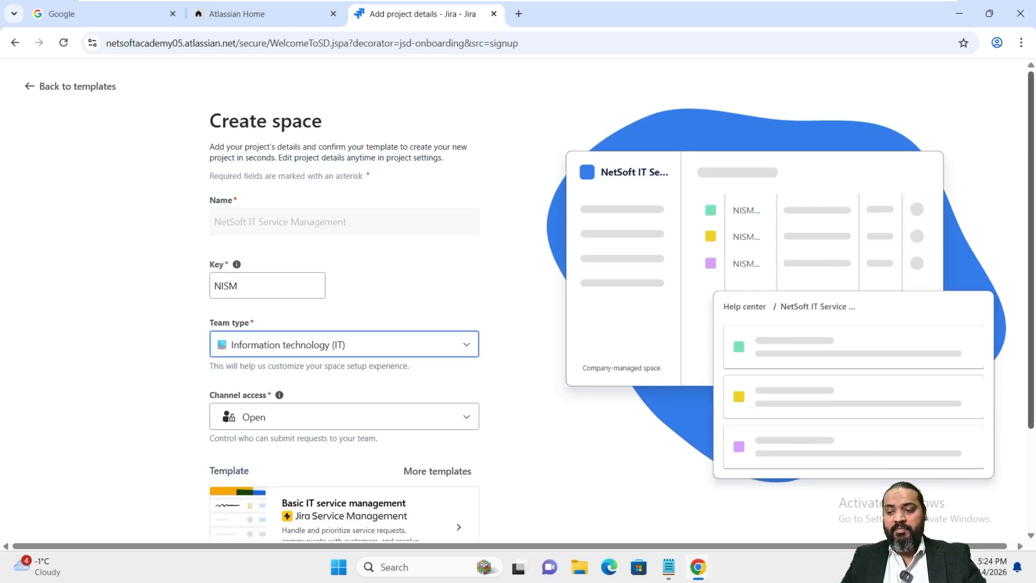
scroll(1007, 331, "down", 3)
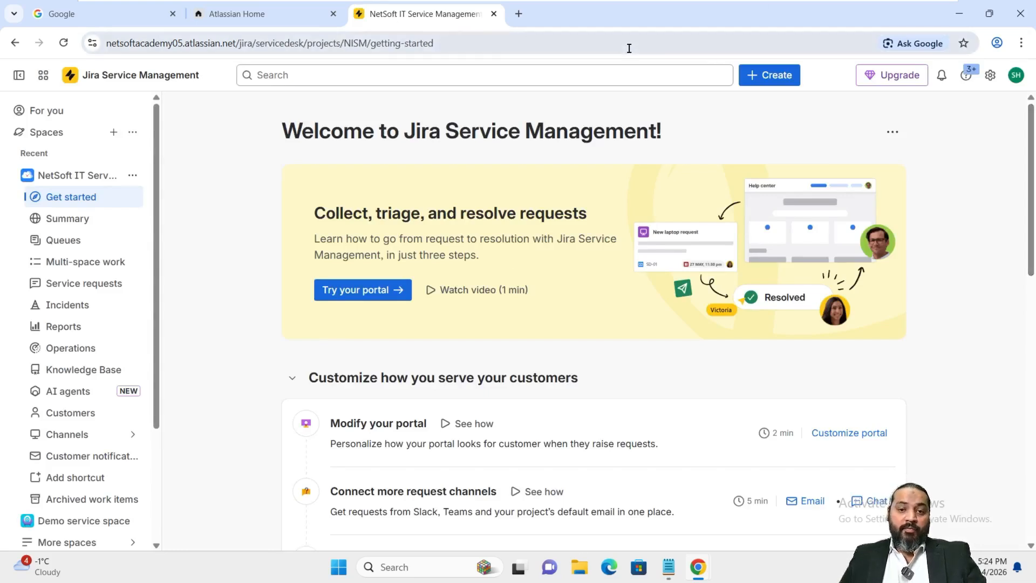
Step: Close the Jira tab, reload the Atlassian Home Apps page, and open the Settings gear menu
left_click(494, 13)
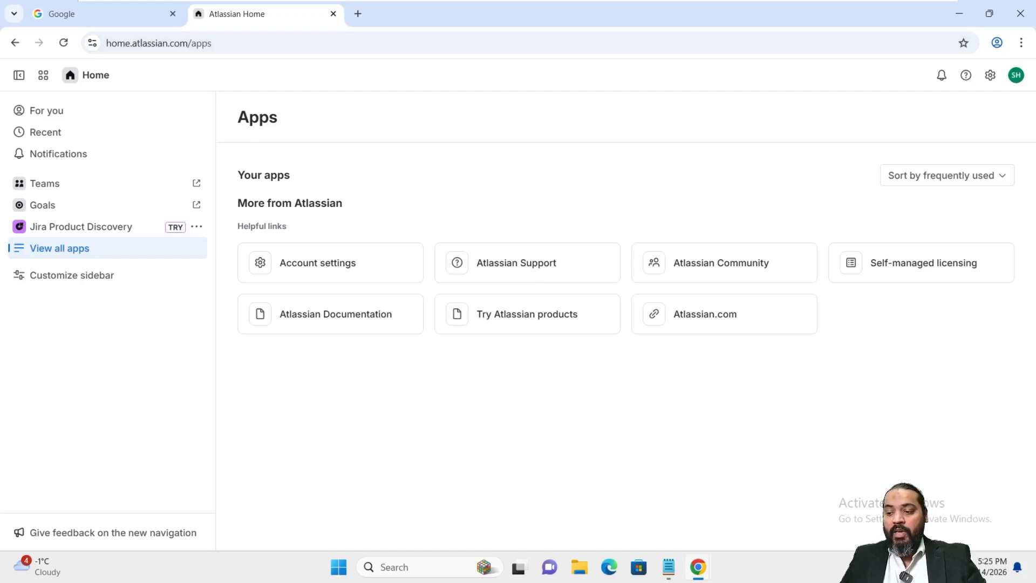
left_click(67, 46)
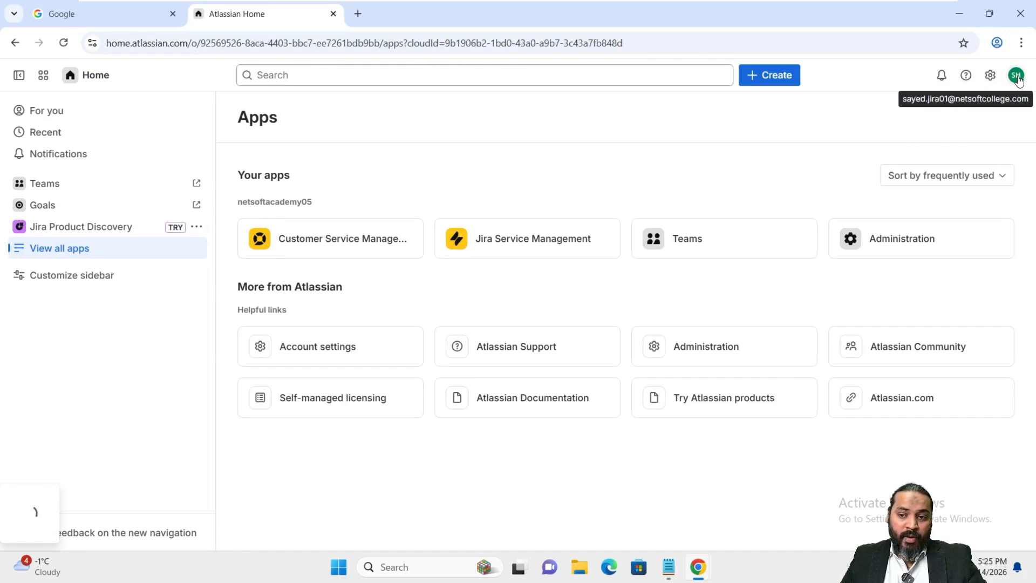
left_click(990, 80)
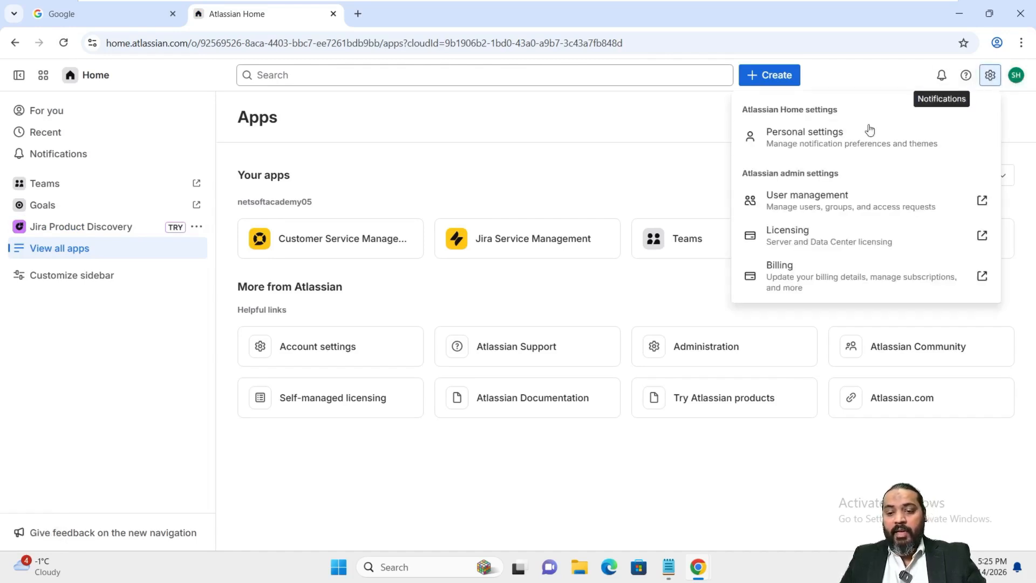
Step: Go to Billing, dismiss the two announcements, and open the Service Collection subscription's Manage details
left_click(815, 280)
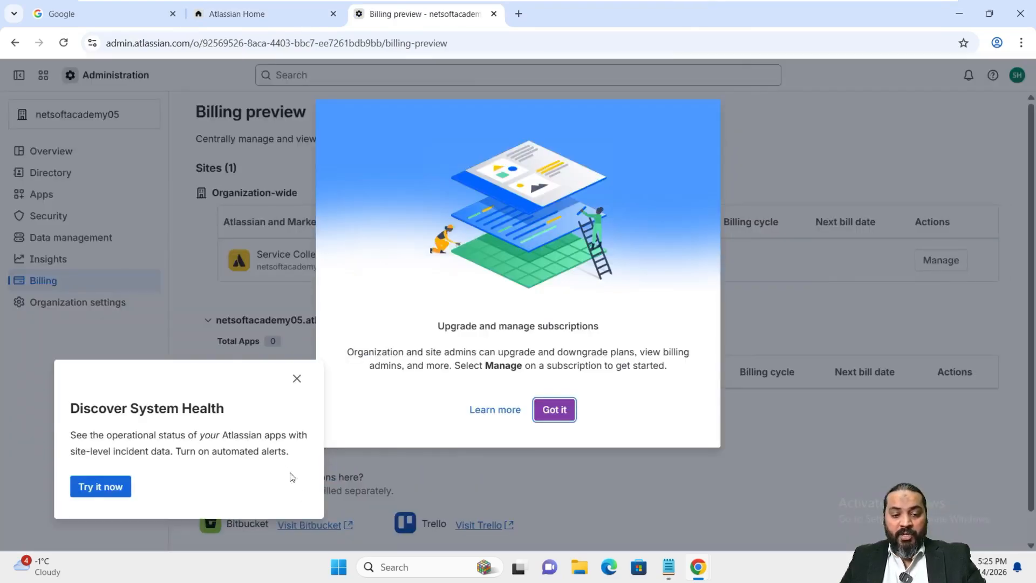
left_click(547, 417)
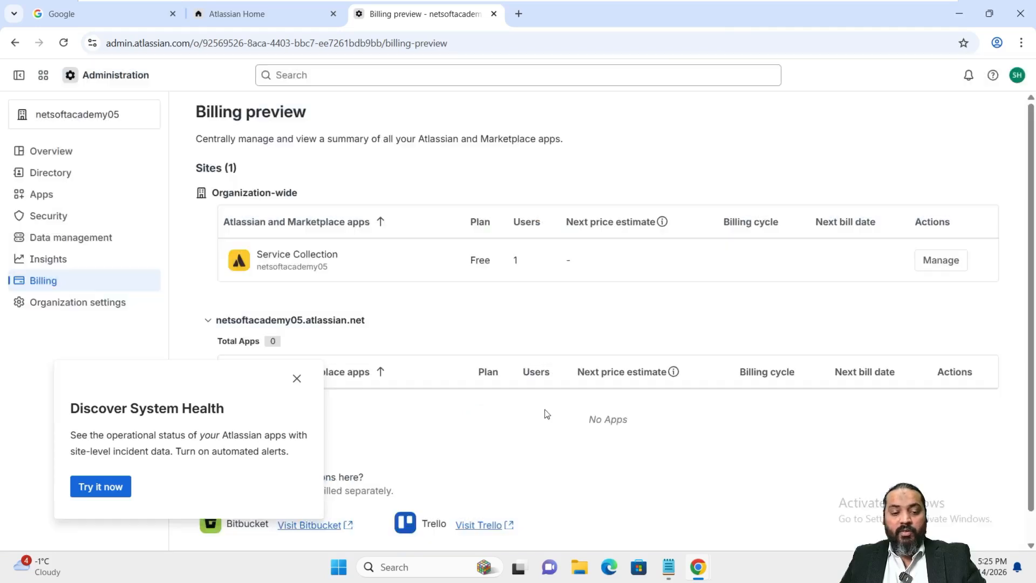
left_click(296, 379)
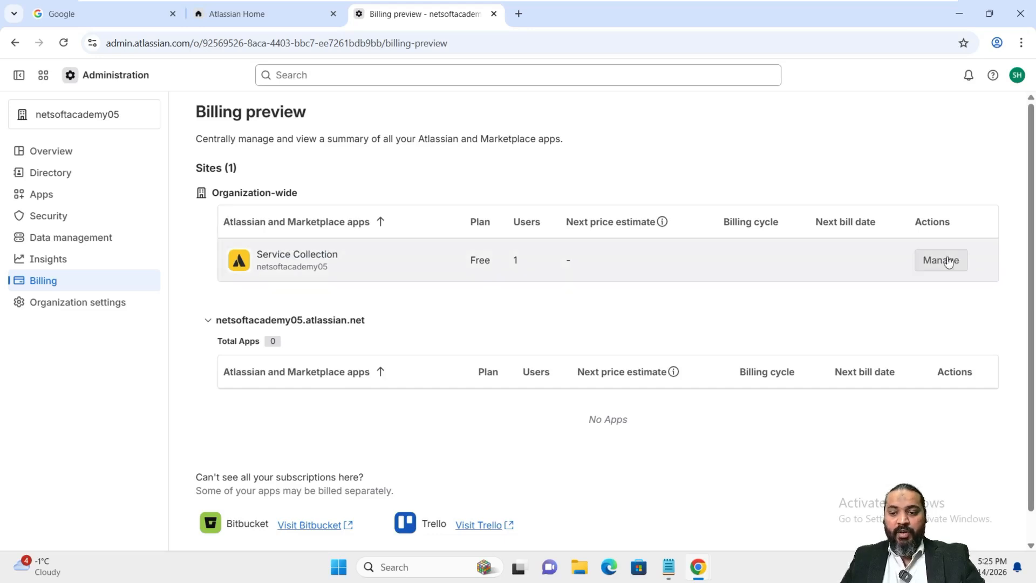
left_click(949, 261)
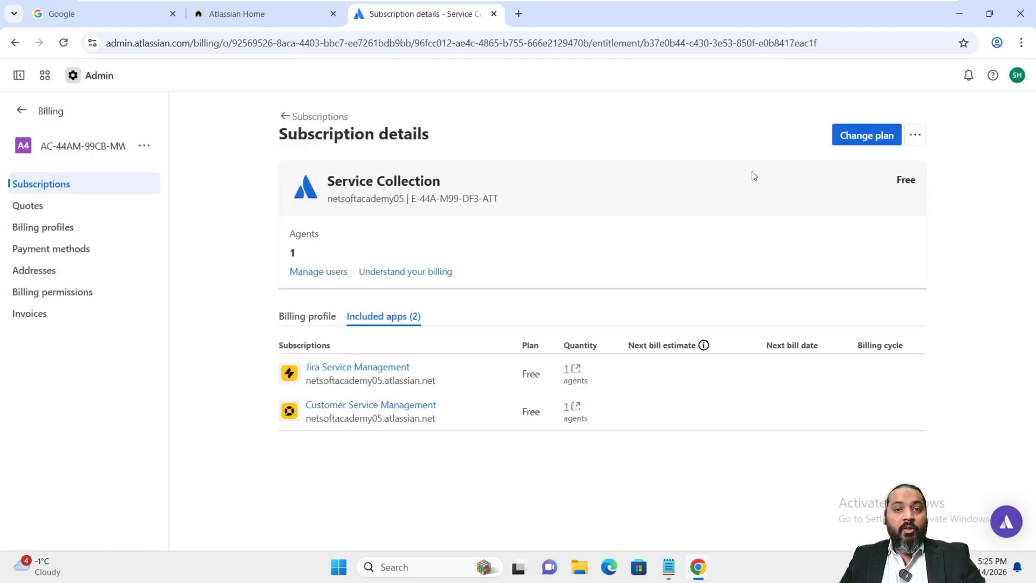
Step: Switch Service Collection to a free 30-day Premium trial, then highlight the Premium plan name
left_click(864, 134)
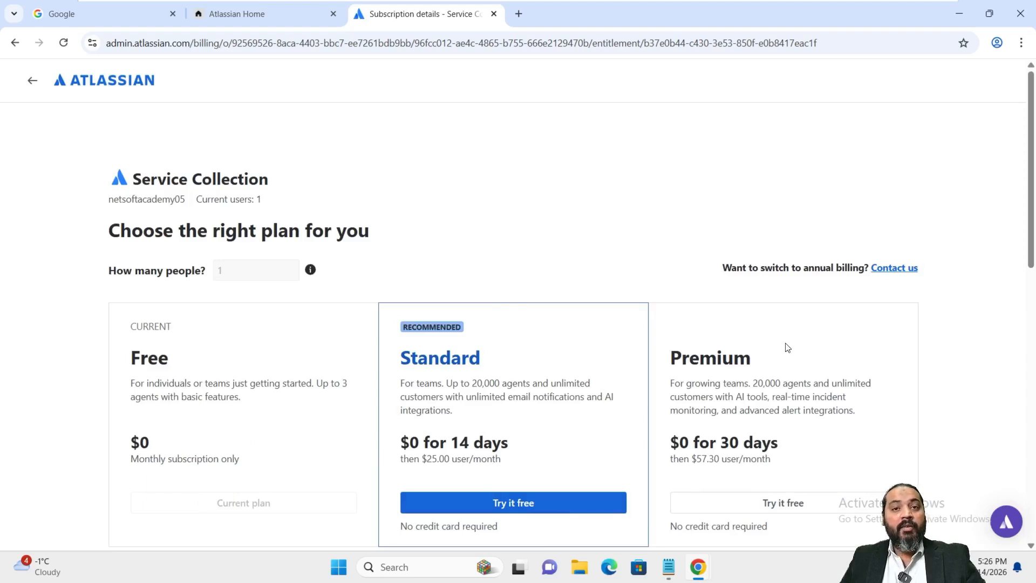
scroll(788, 348, "down", 1)
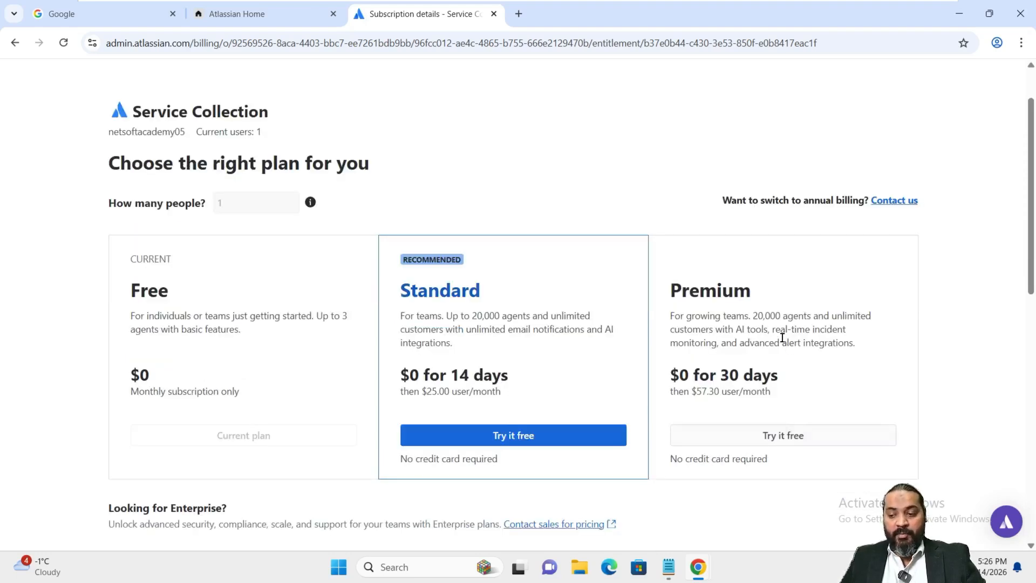
left_click(792, 436)
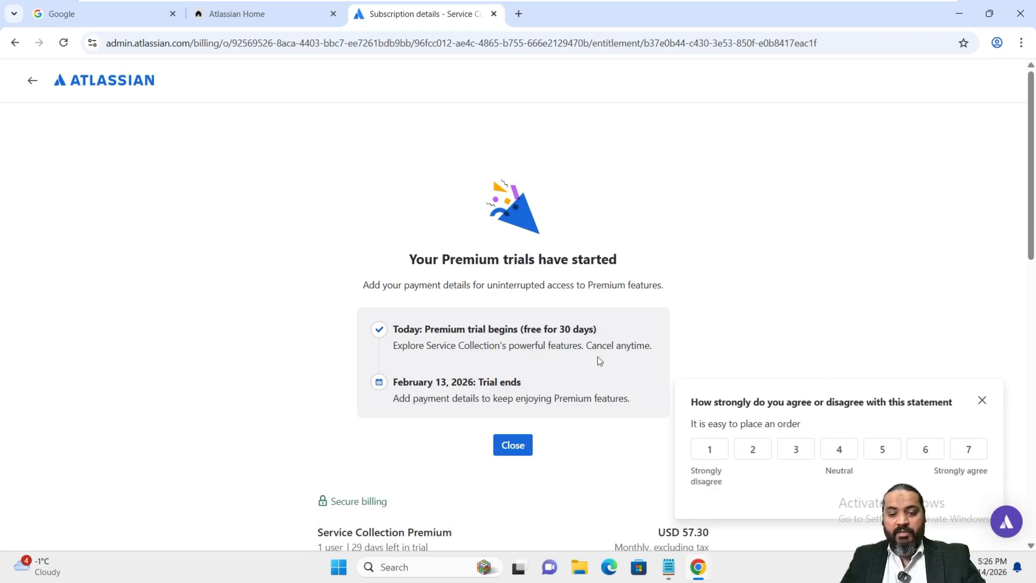
left_click(515, 453)
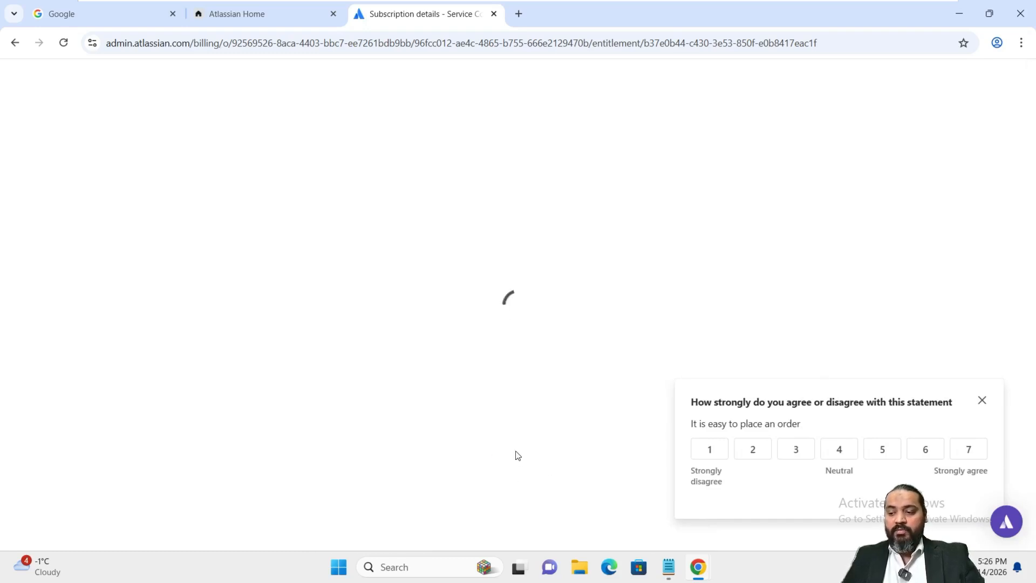
left_click(982, 400)
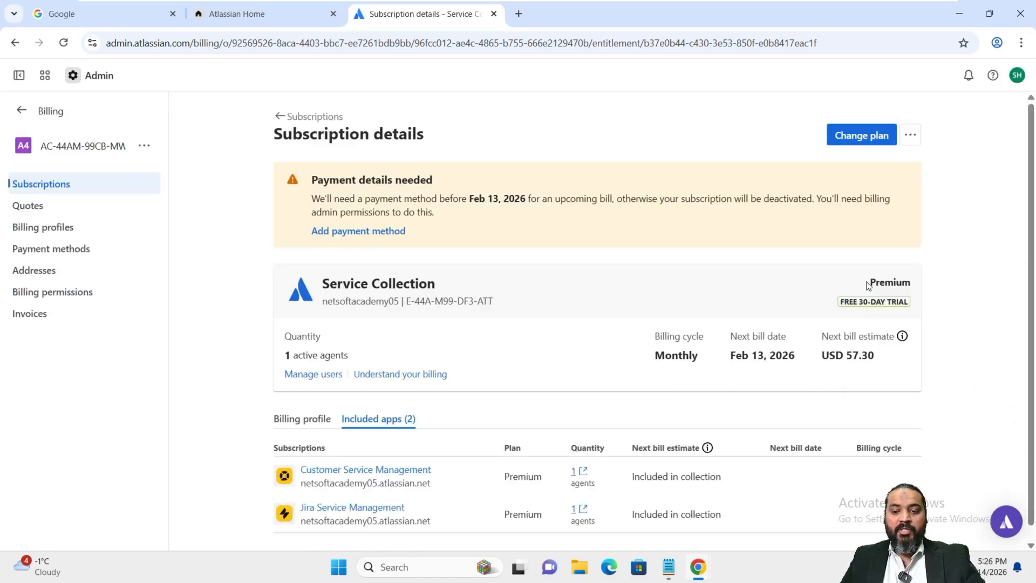
left_click_drag(867, 283, 916, 286)
Step: Clear the text selection and close the Subscription details tab to return to Apps
left_click(969, 289)
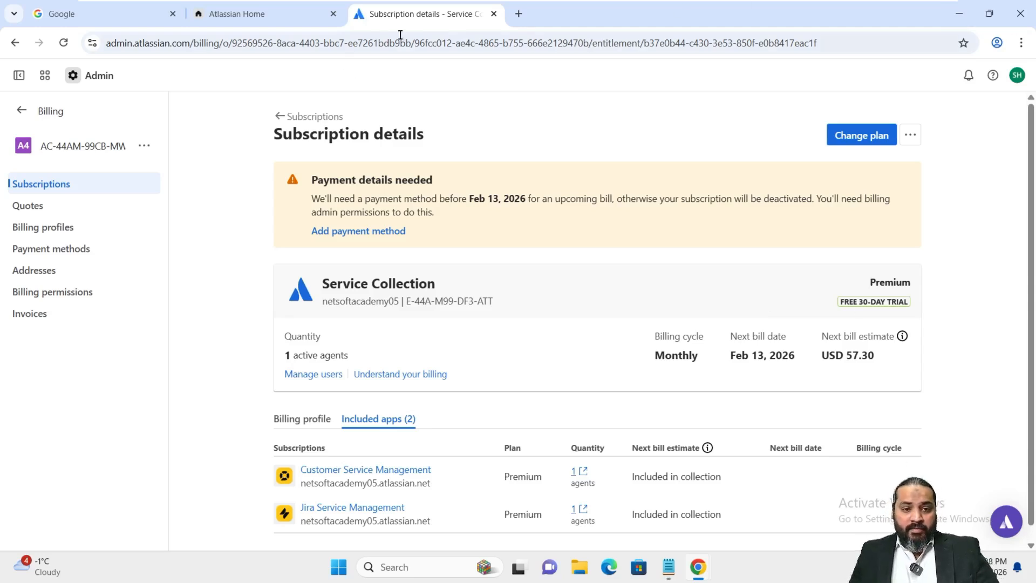
left_click(494, 14)
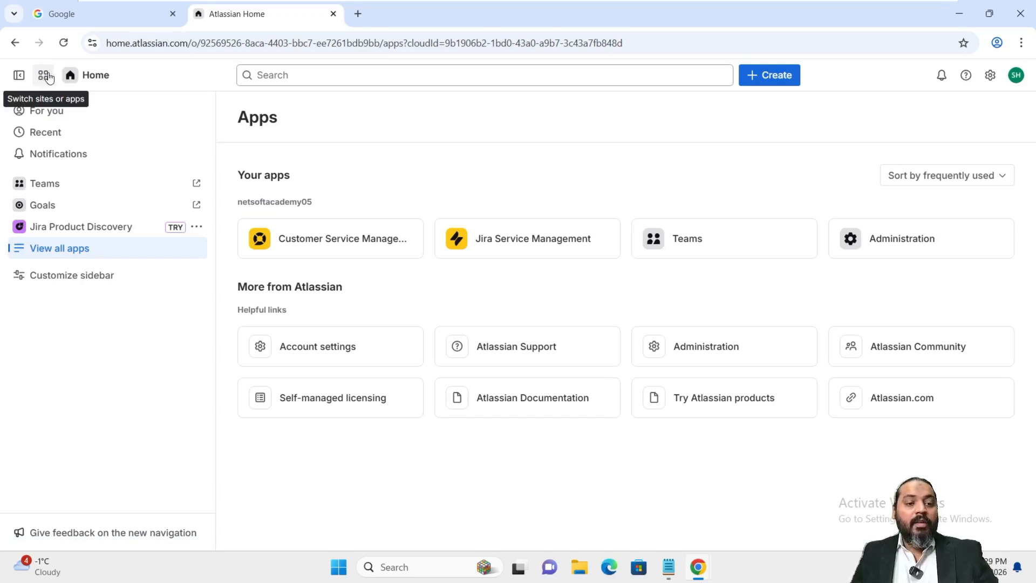
Step: Launch Jira Service Management from the app switcher and land on its Spaces list (DEMO, NISM)
left_click(45, 76)
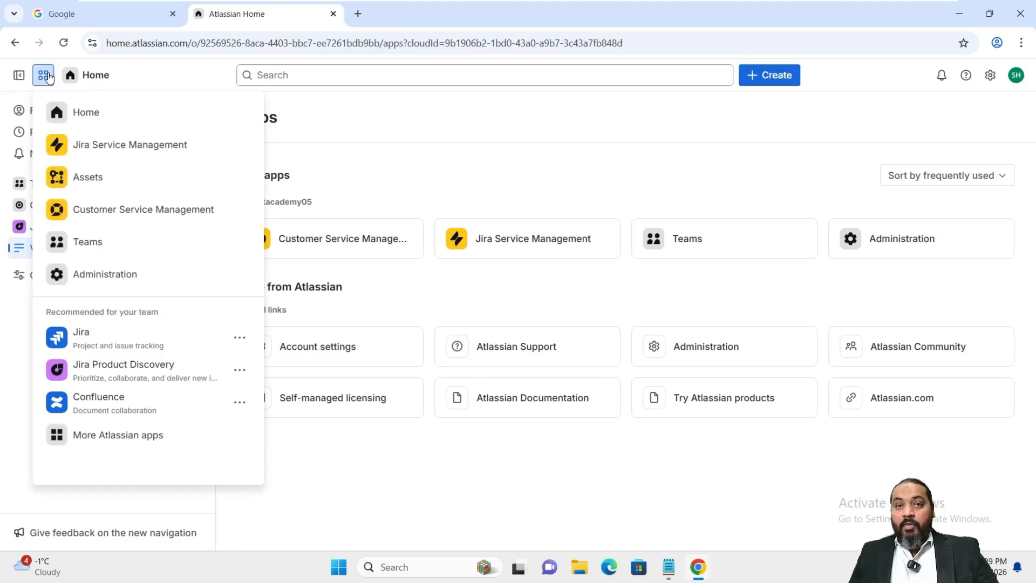
left_click(101, 142)
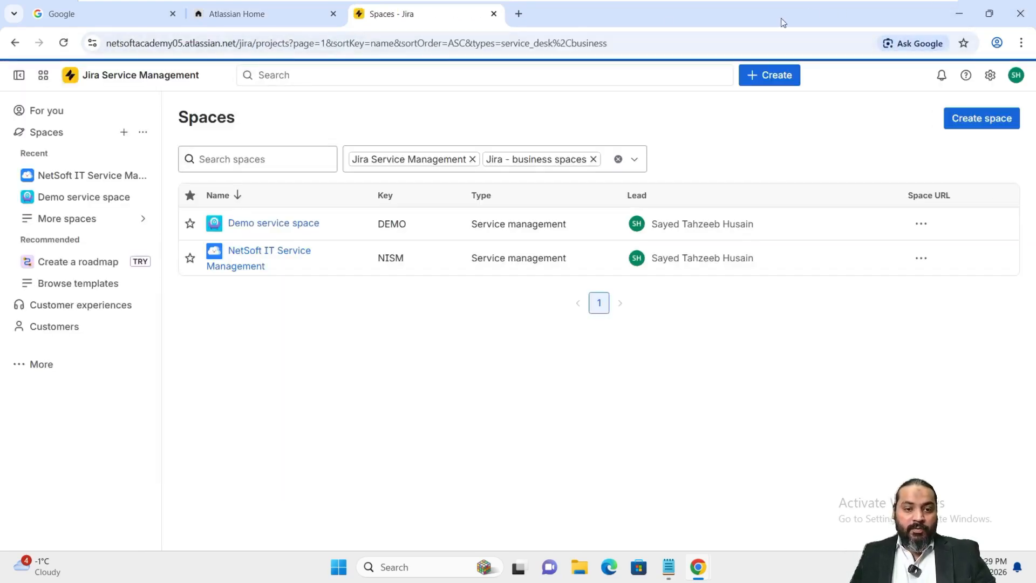
left_click(251, 15)
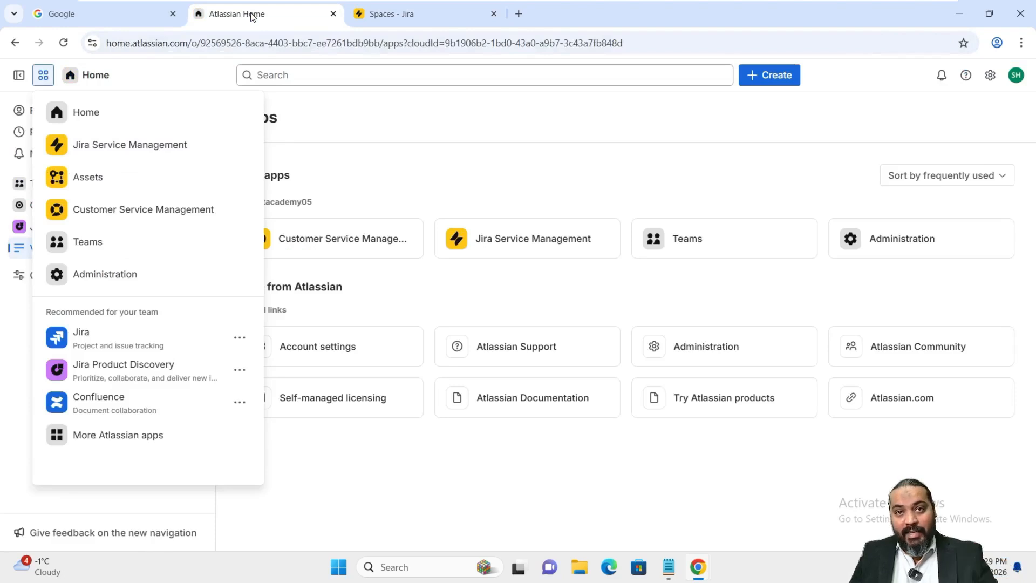
left_click(455, 120)
left_click(410, 14)
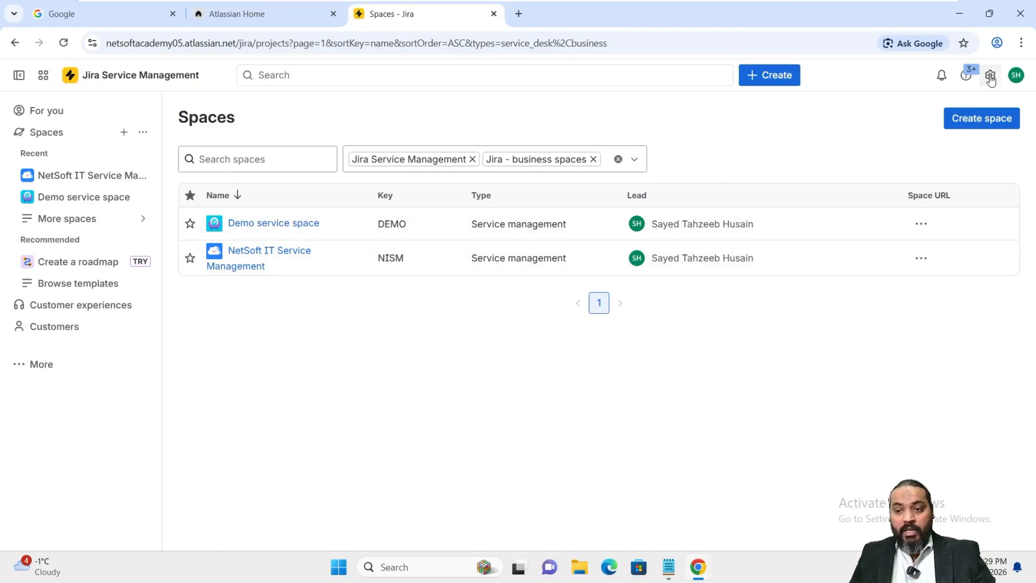
Step: Open User management under Atlassian admin settings from the Jira gear menu
left_click(990, 77)
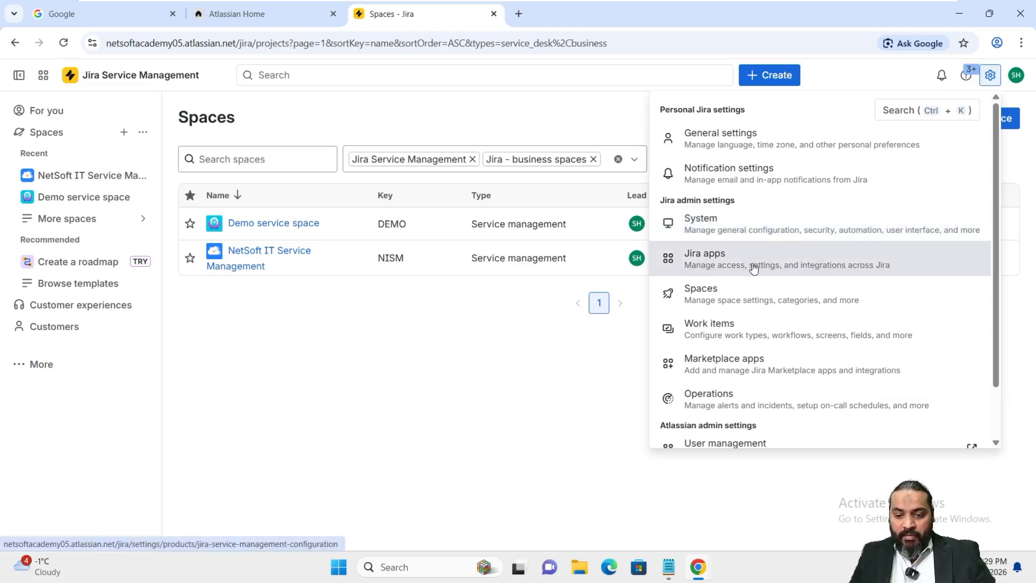
scroll(752, 266, "down", 2)
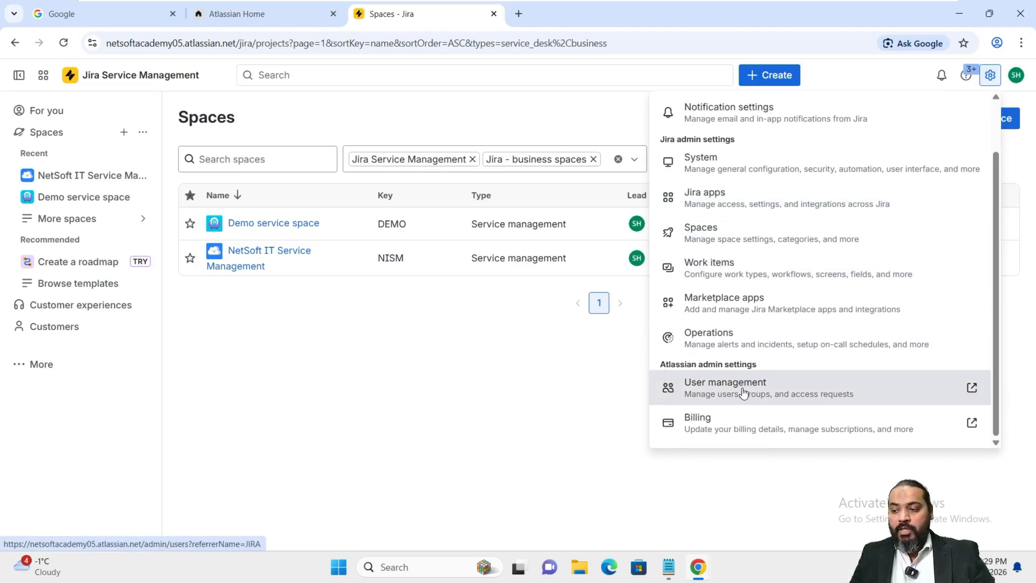
left_click(743, 392)
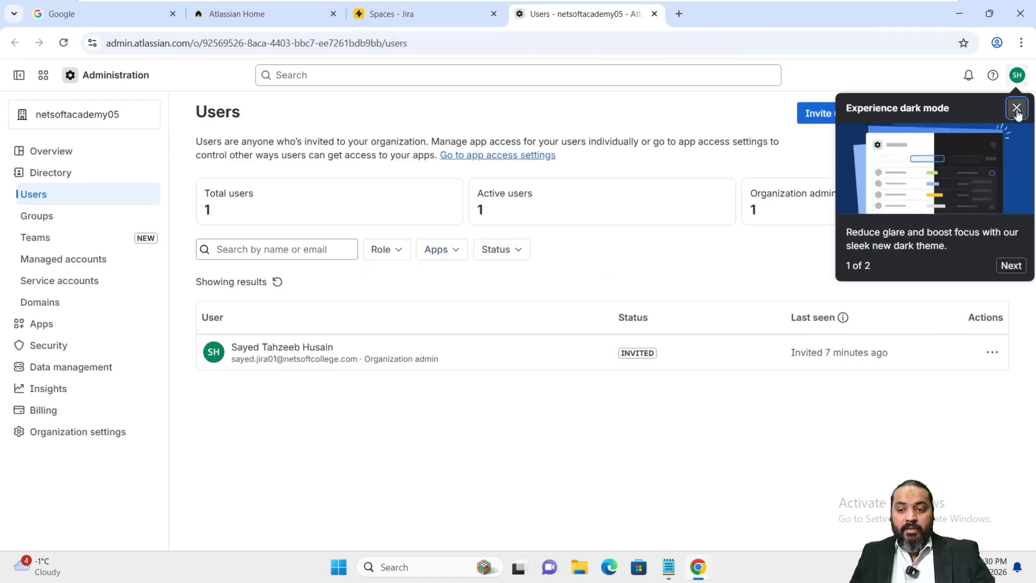
Step: Dismiss the dark mode popup, open the Invite users form, and bring the Untitled Notepad note forward
left_click(1016, 108)
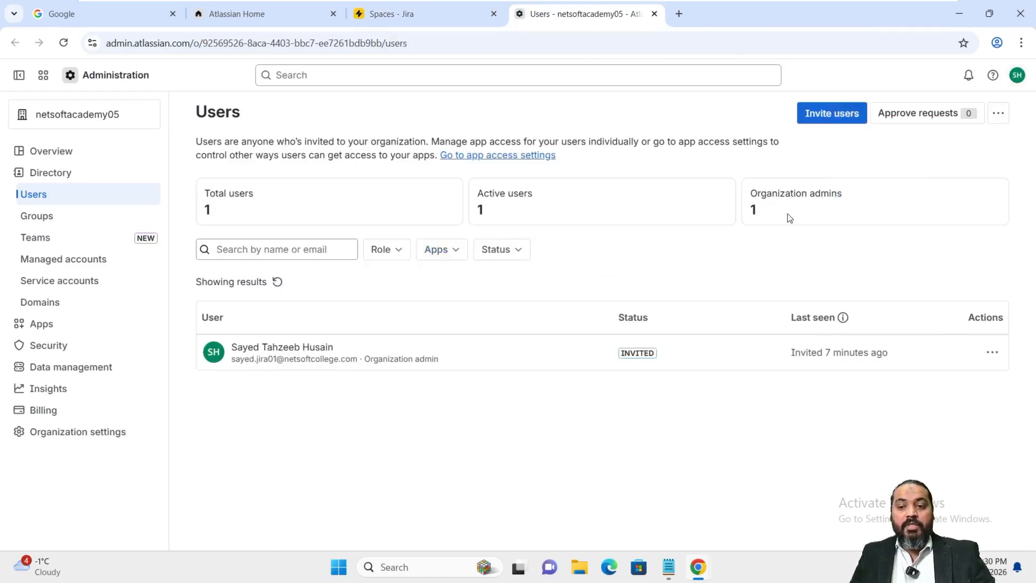
left_click(840, 117)
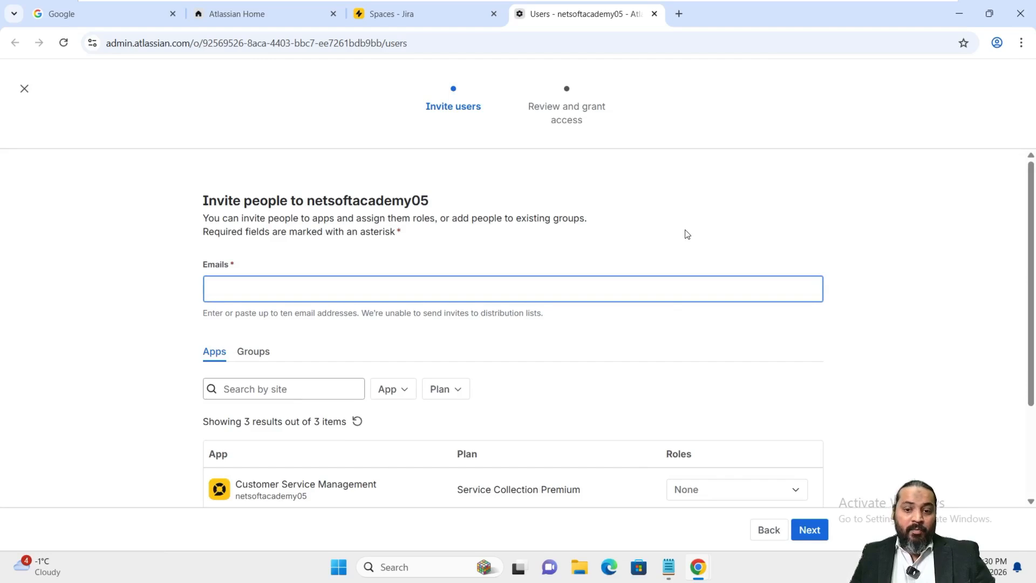
mouse_move(668, 567)
left_click(696, 537)
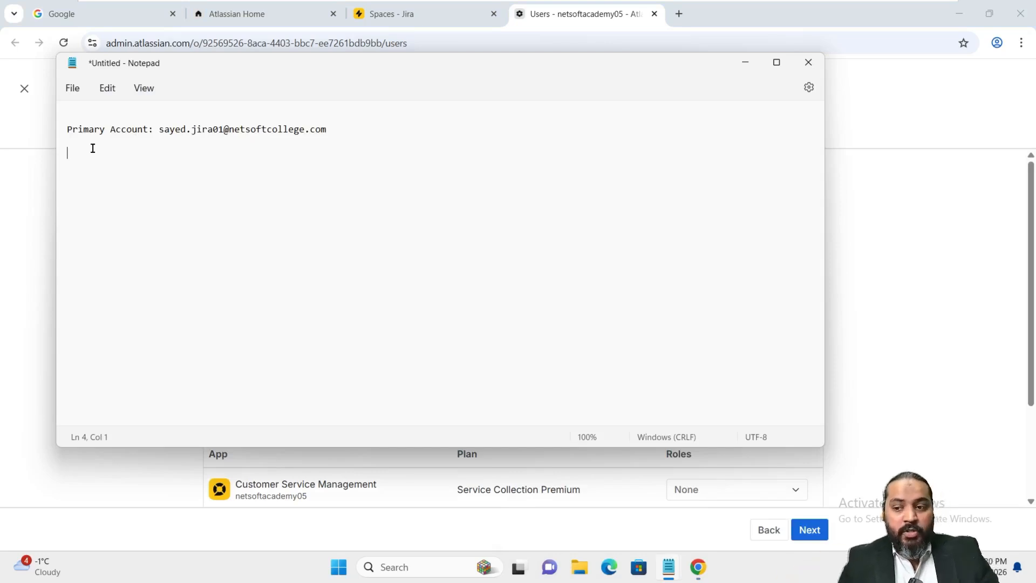
Step: On a new line, type the new user's name label and paste the primary account e-mail after it
type("Br")
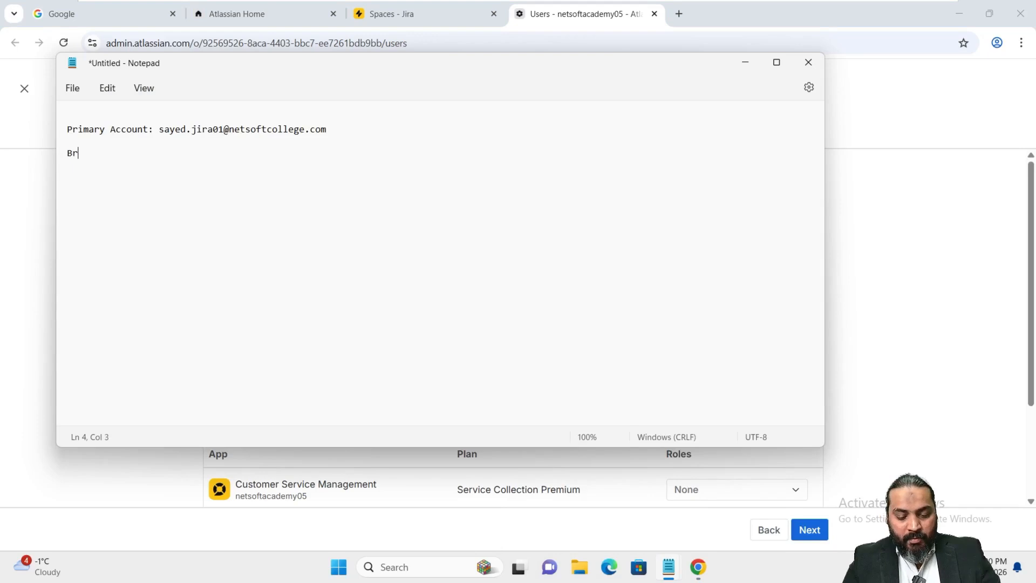
type("ain T")
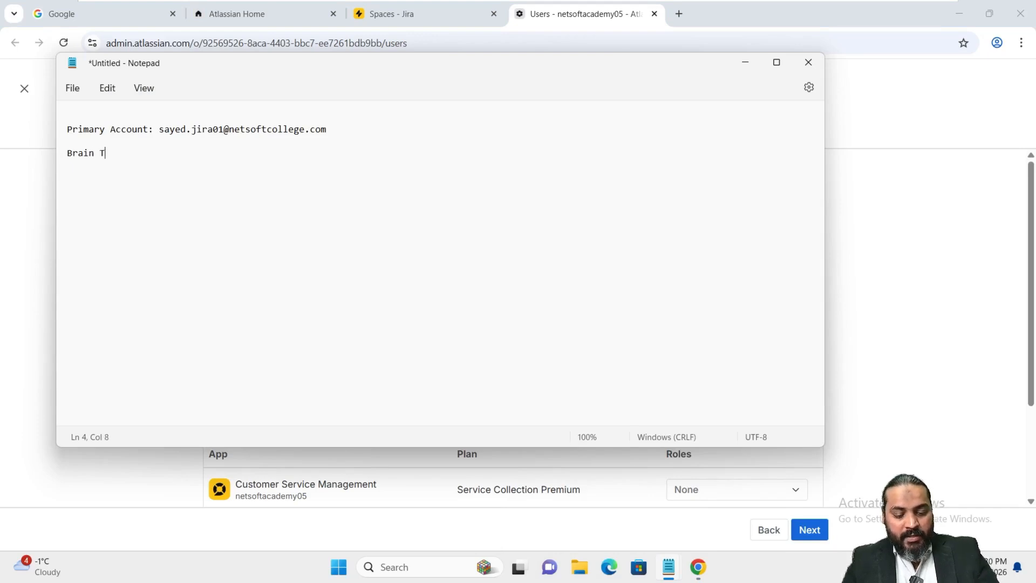
type("e")
key("BackSpace")
key("BackSpace")
type("T")
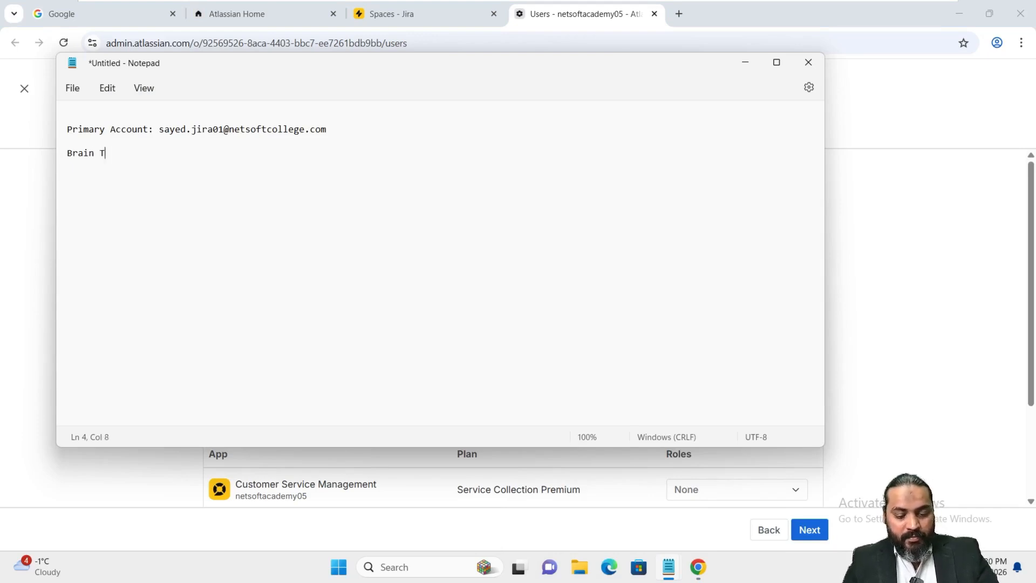
type("racy:")
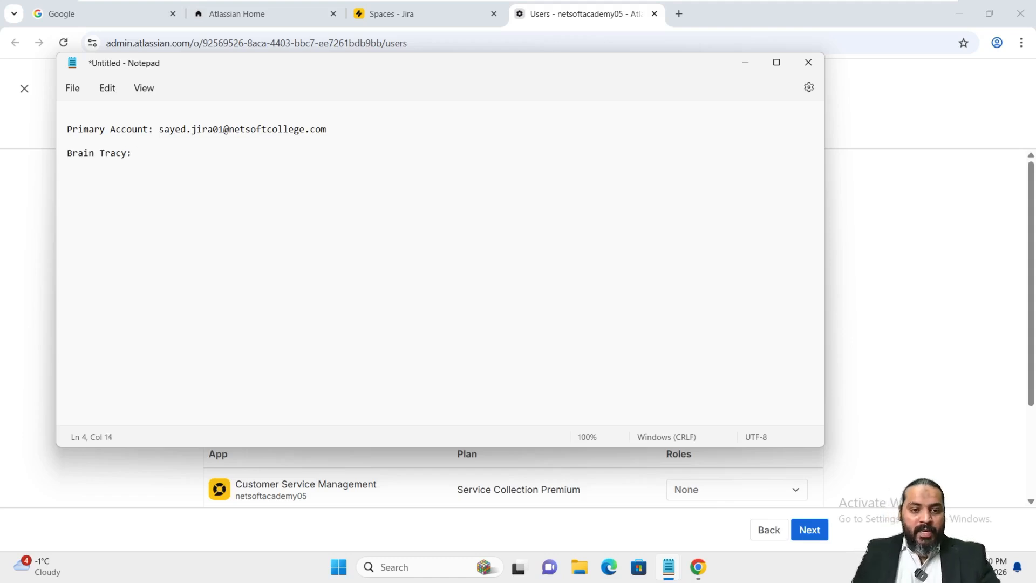
left_click_drag(161, 129, 326, 129)
key("ctrl+c")
left_click(146, 156)
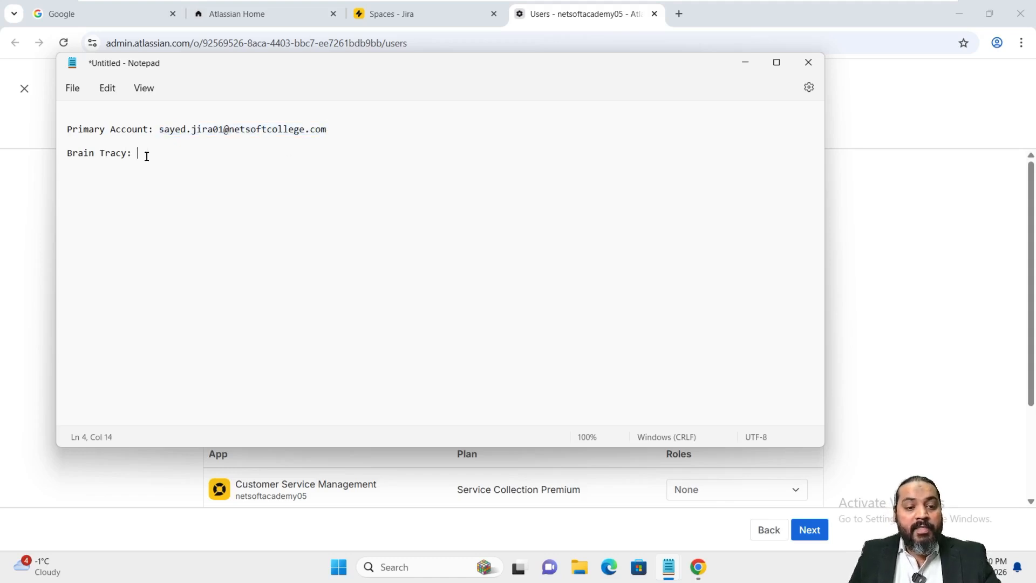
key("ctrl+v")
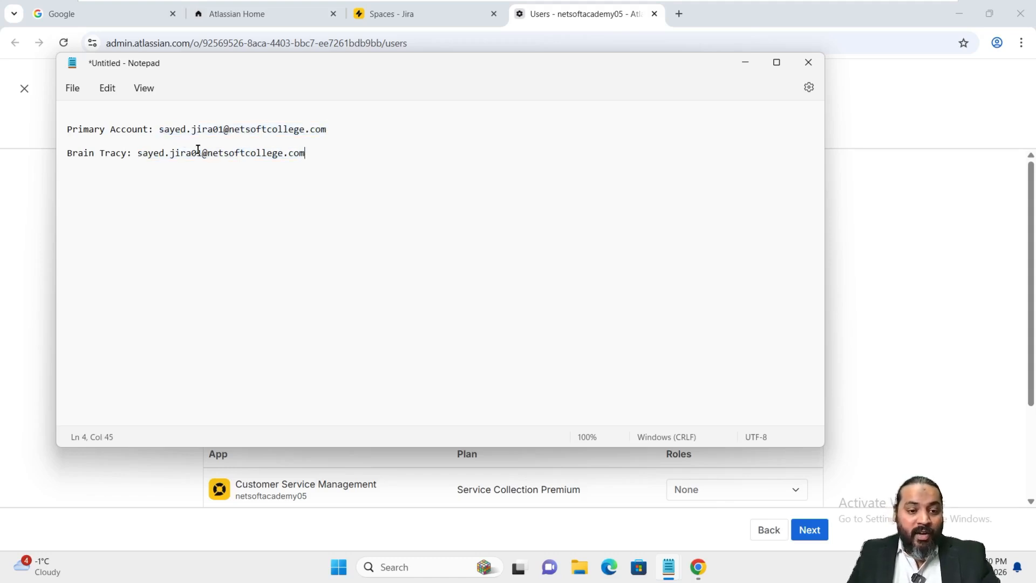
Step: Insert the user's plus tag before the @ and delete the 01 digits from the address
left_click(192, 153)
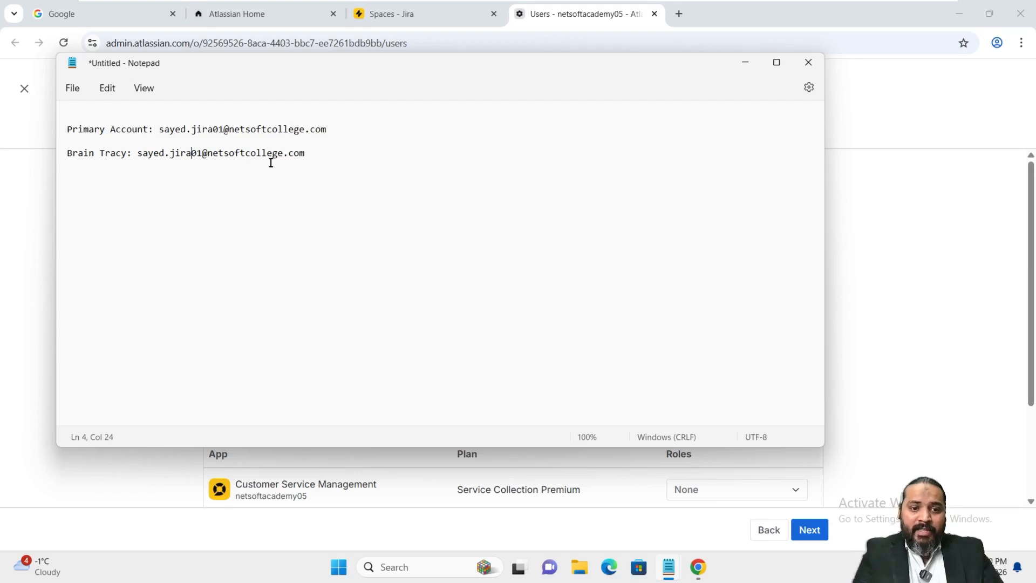
type("+")
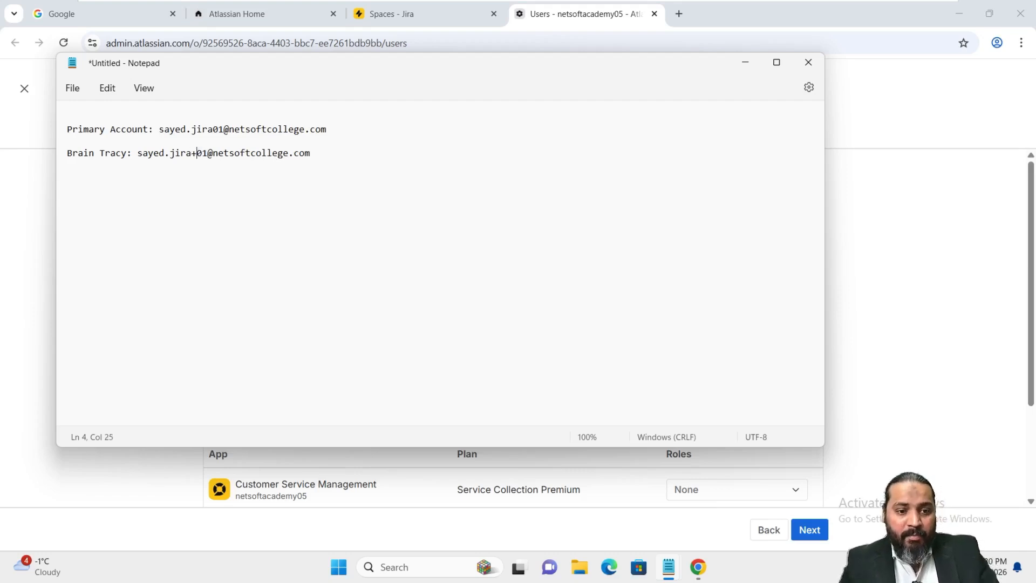
type("bt")
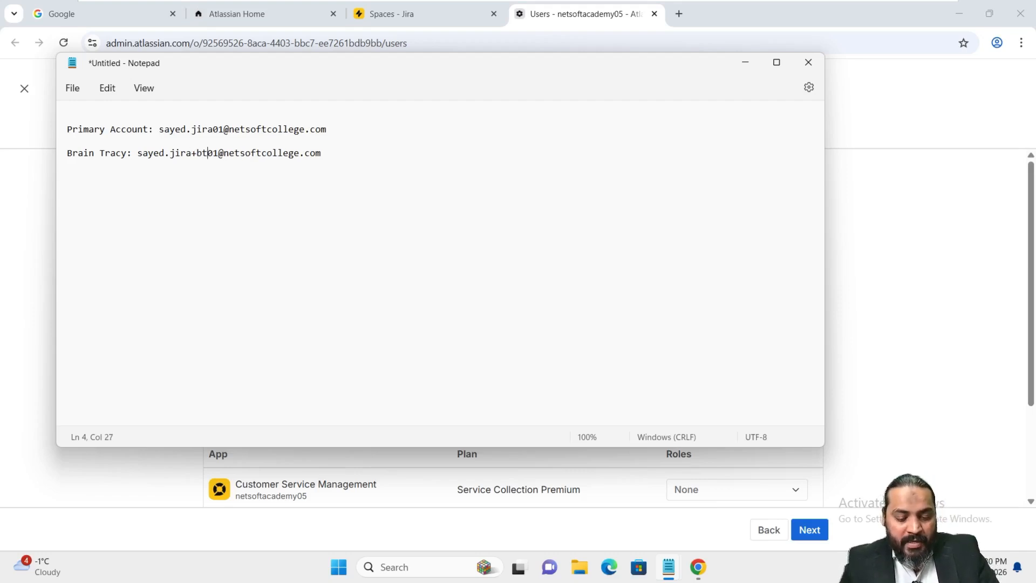
type("trac")
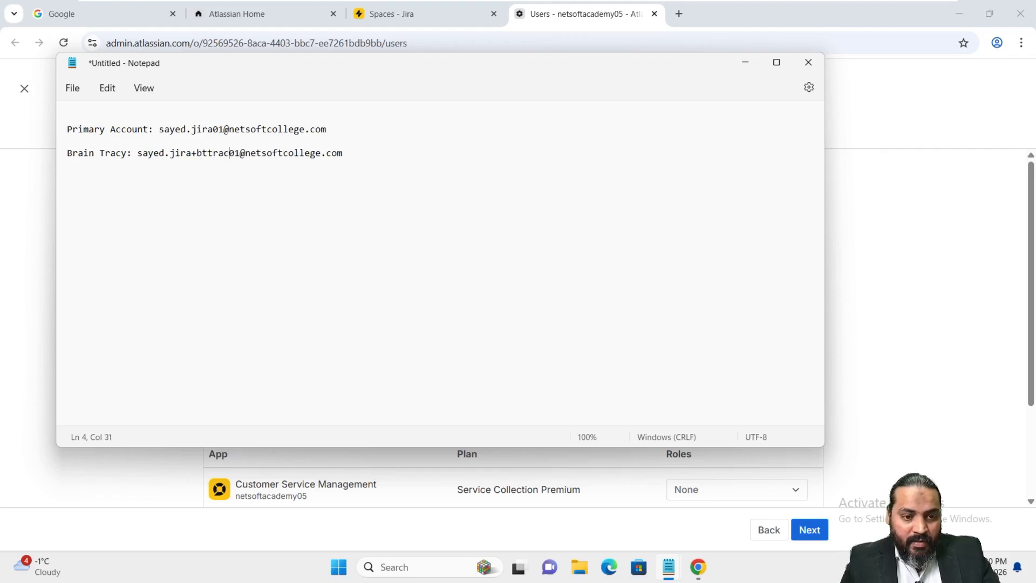
key("BackSpace")
key("BackSpace")
key("BackSpace")
key("BackSpace")
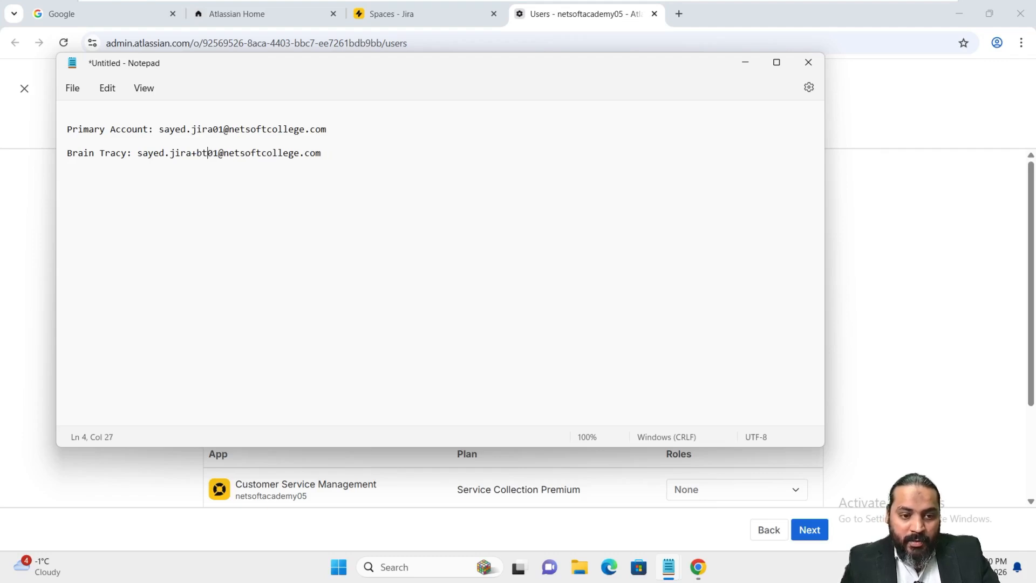
type("racy")
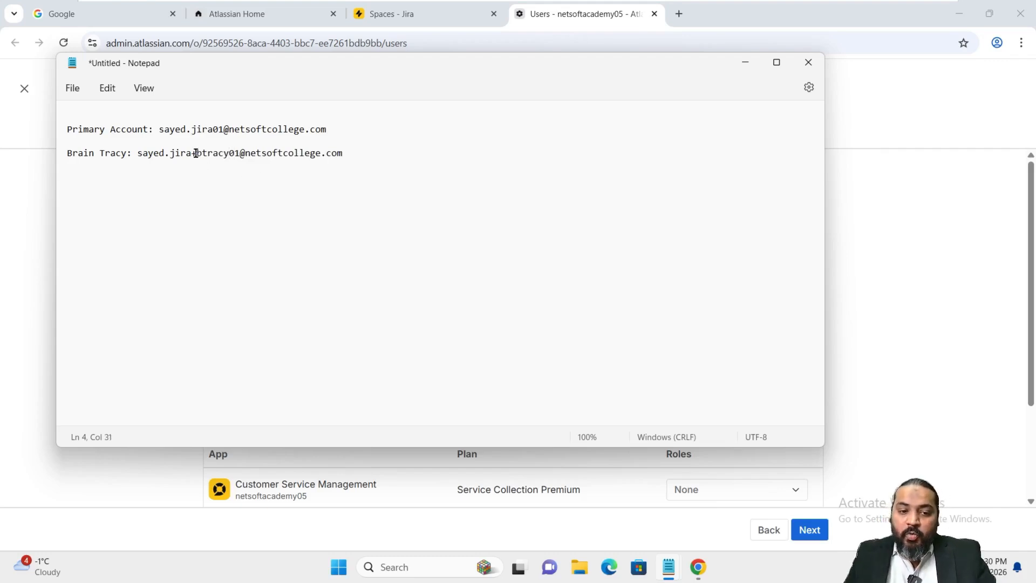
left_click_drag(196, 153, 229, 157)
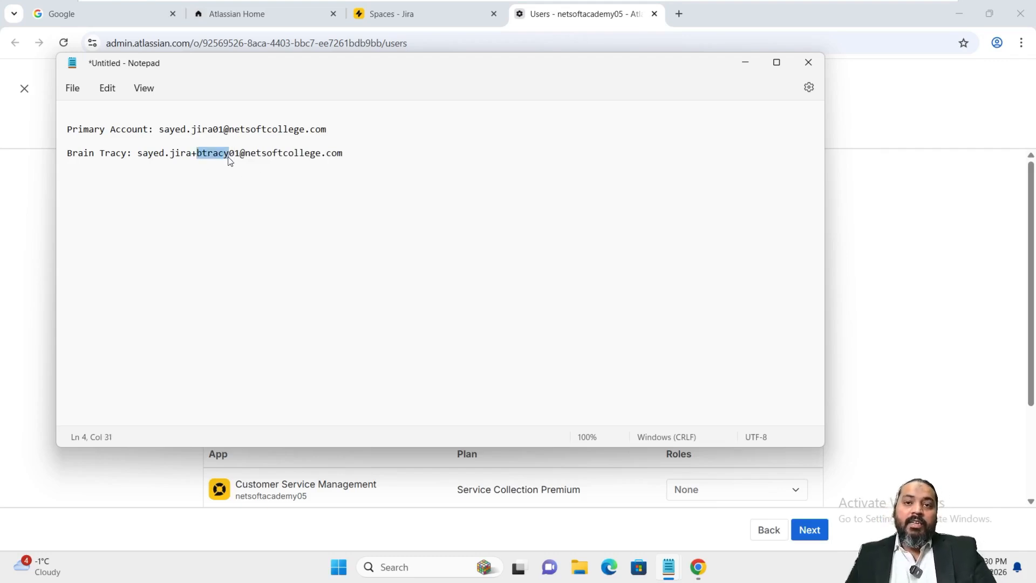
left_click(198, 151)
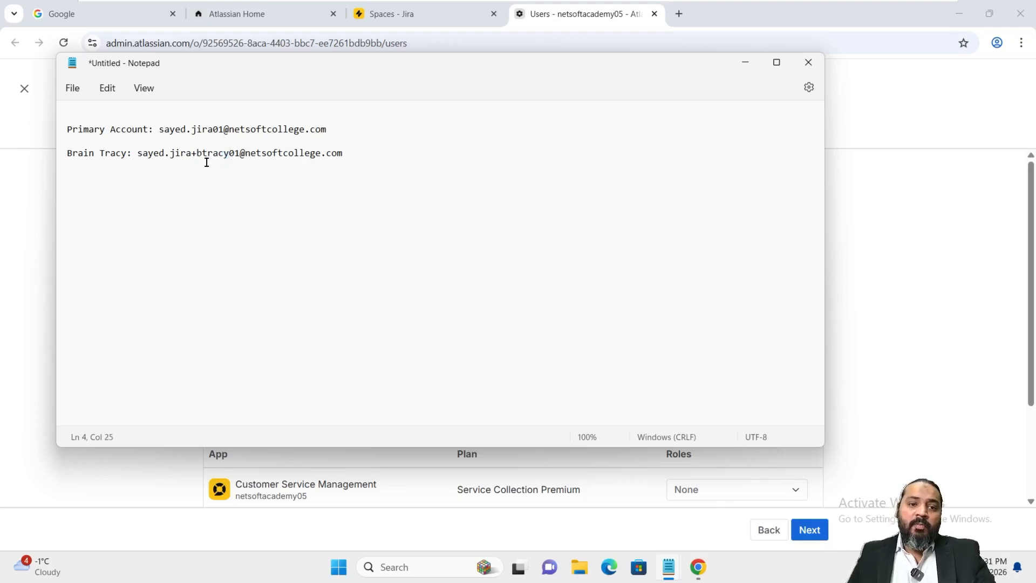
left_click_drag(197, 153, 229, 154)
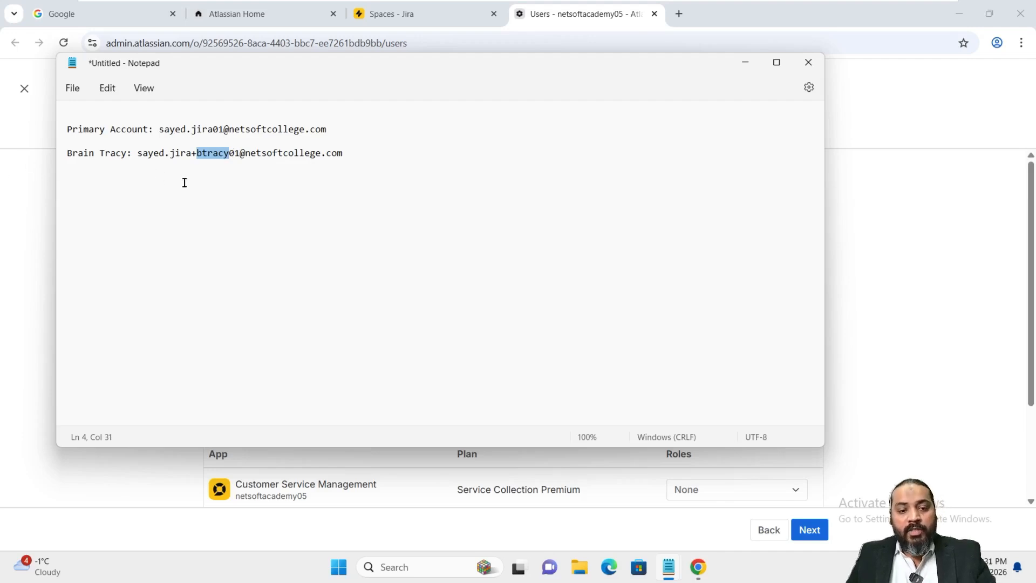
left_click(205, 167)
left_click_drag(197, 153, 241, 154)
left_click(238, 154)
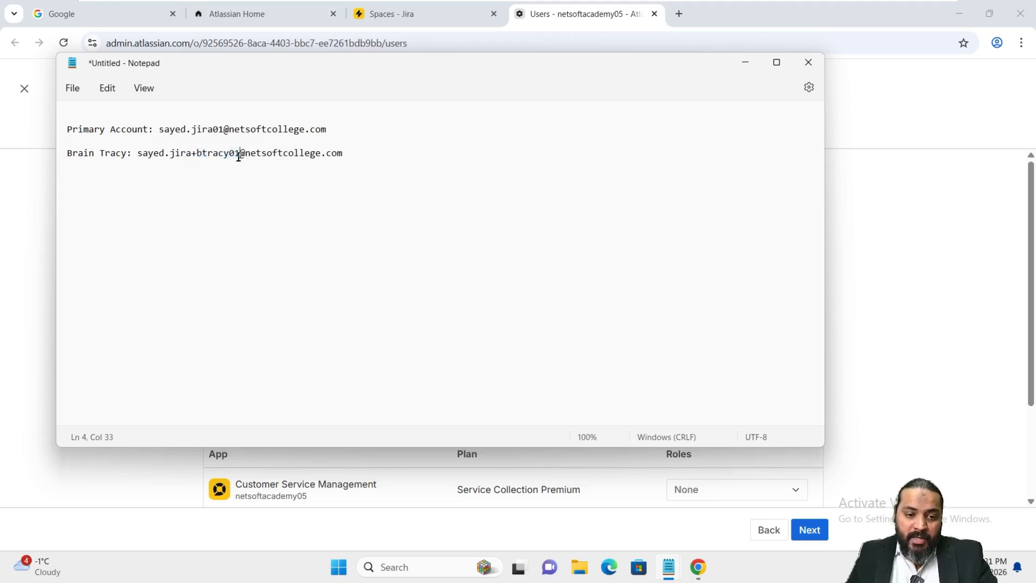
key("BackSpace")
key("BackSpace")
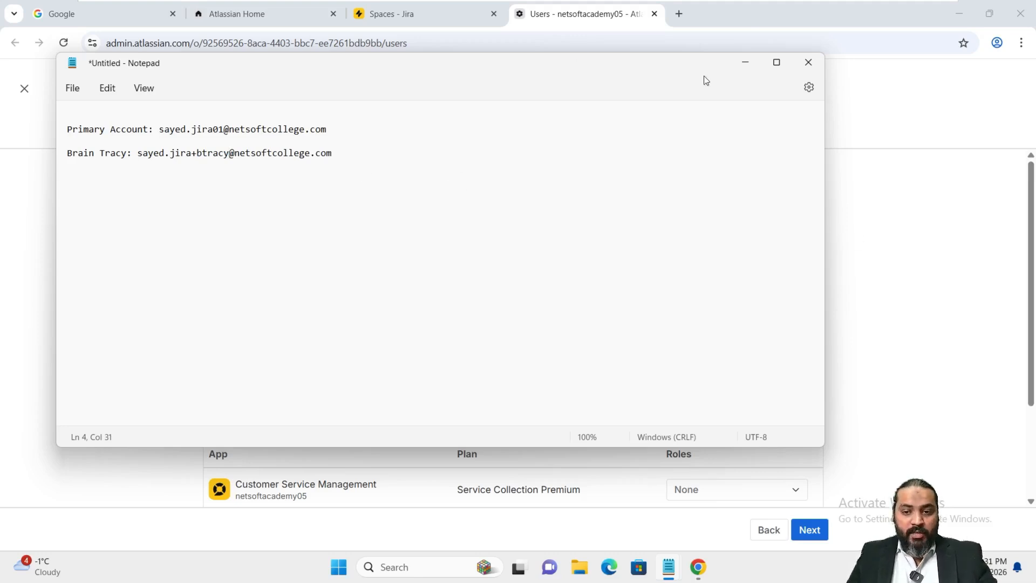
Step: Copy the plus-addressed e-mail from Notepad and add it as an invitee in the Emails field
left_click(956, 243)
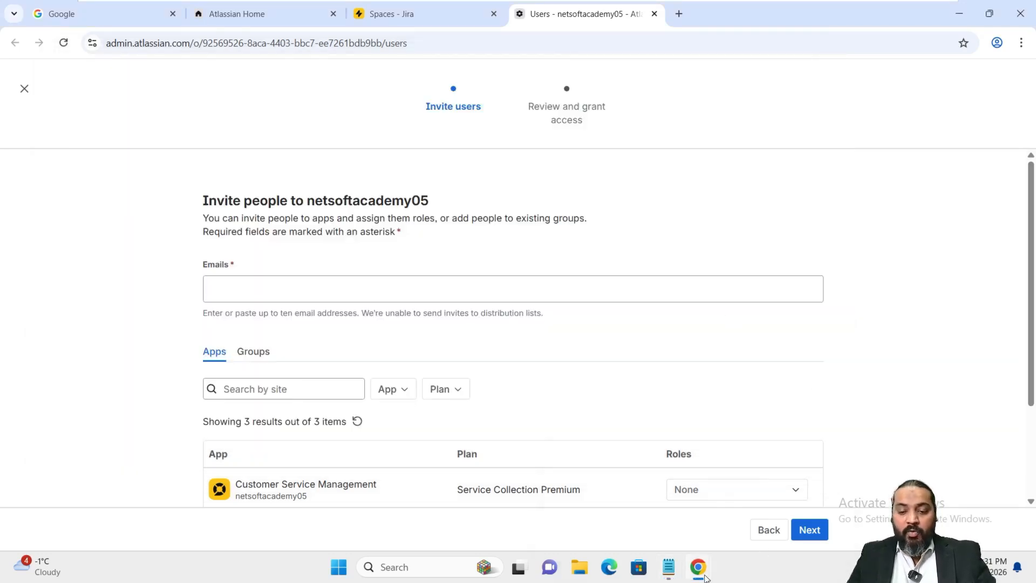
mouse_move(675, 575)
left_click(719, 506)
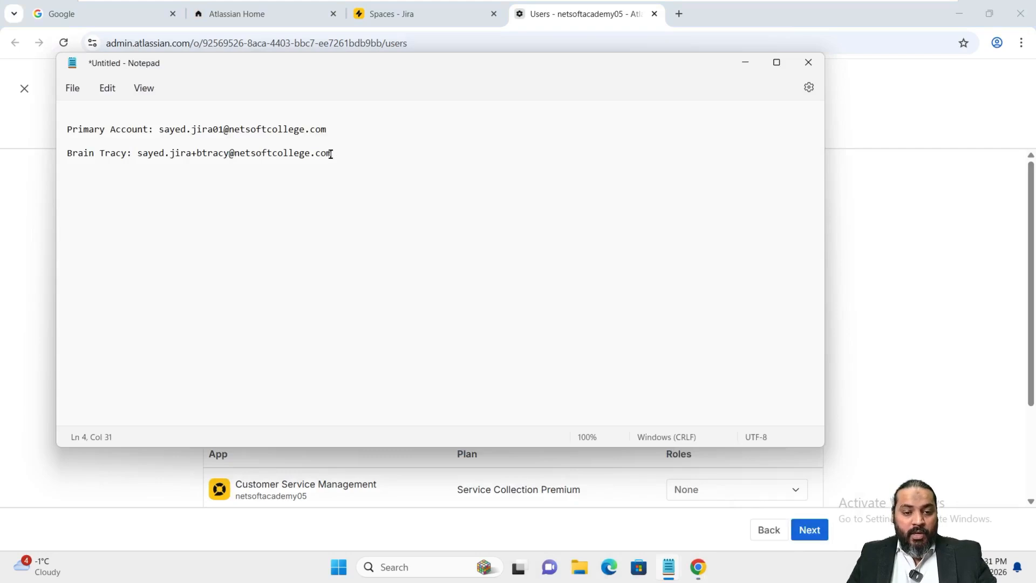
left_click_drag(333, 153, 137, 155)
key("ctrl+c")
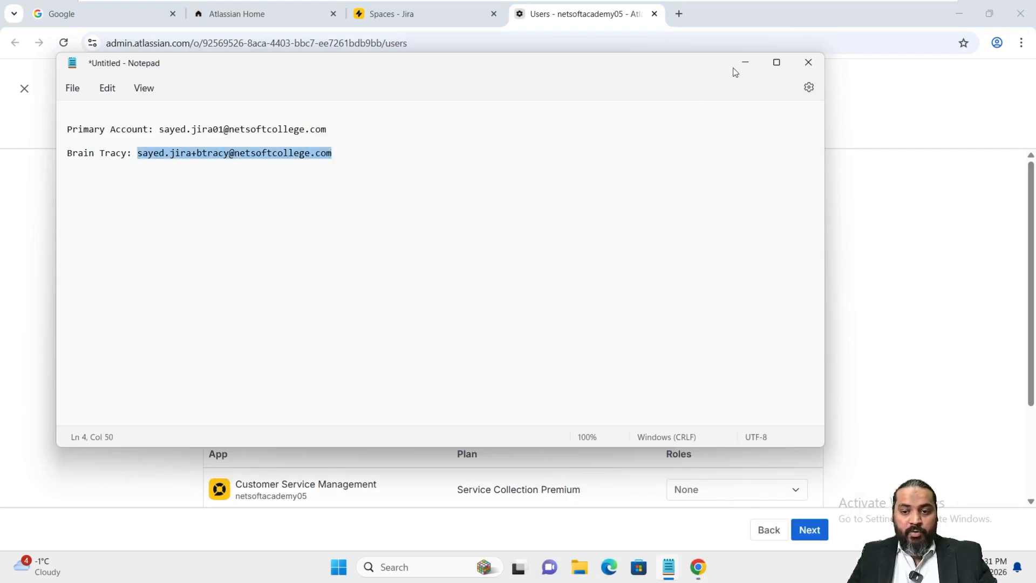
left_click(743, 64)
left_click(382, 289)
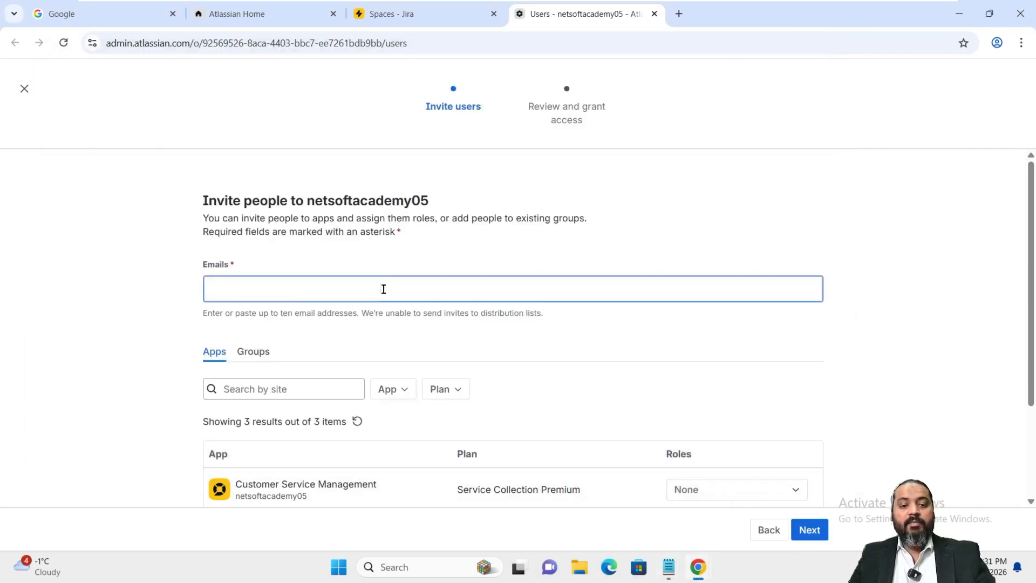
key("ctrl+v")
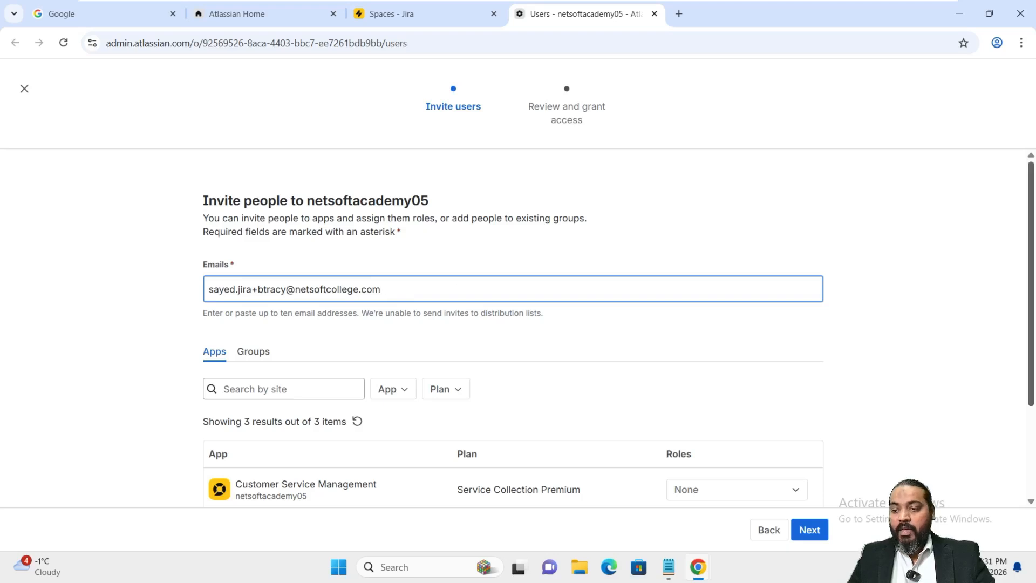
scroll(763, 288, "down", 3)
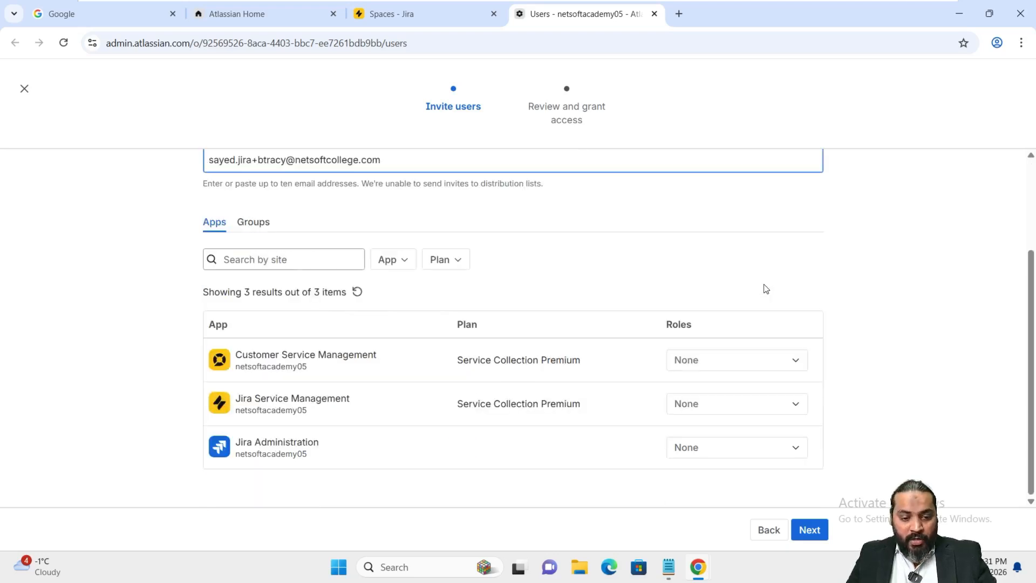
left_click(237, 398)
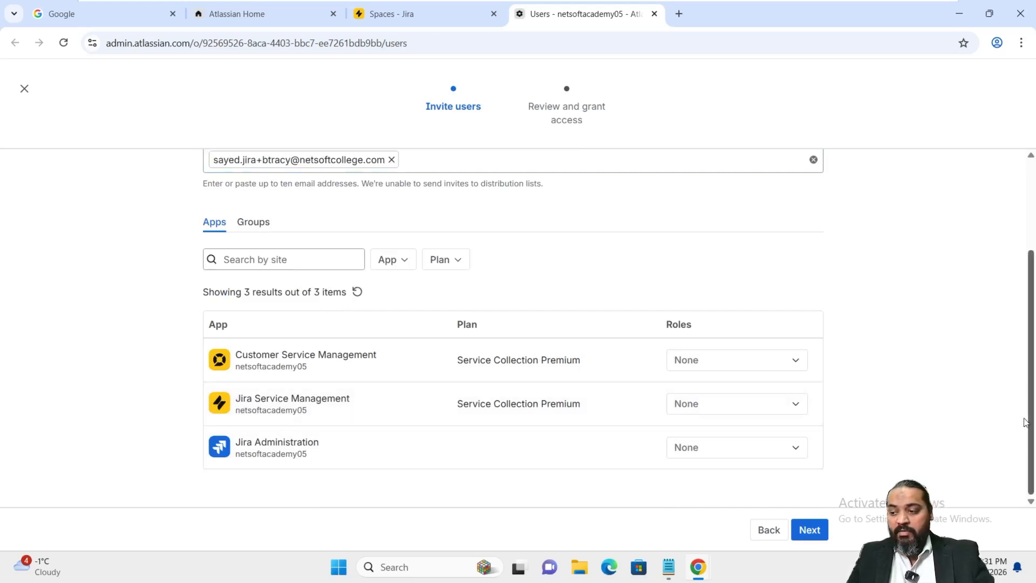
Step: Assign the invitee the Customer role for Jira Service Management
left_click(804, 412)
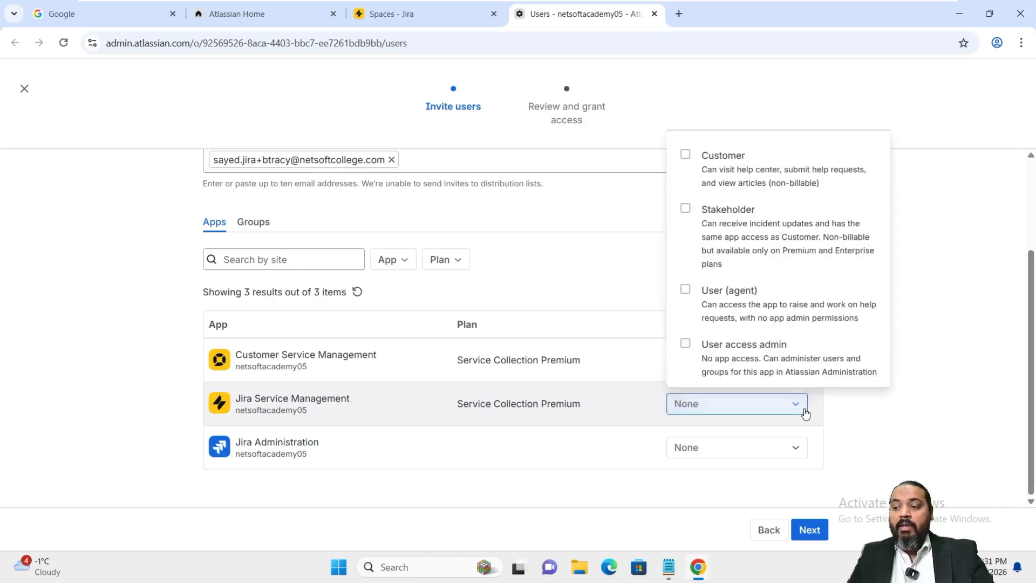
left_click(686, 155)
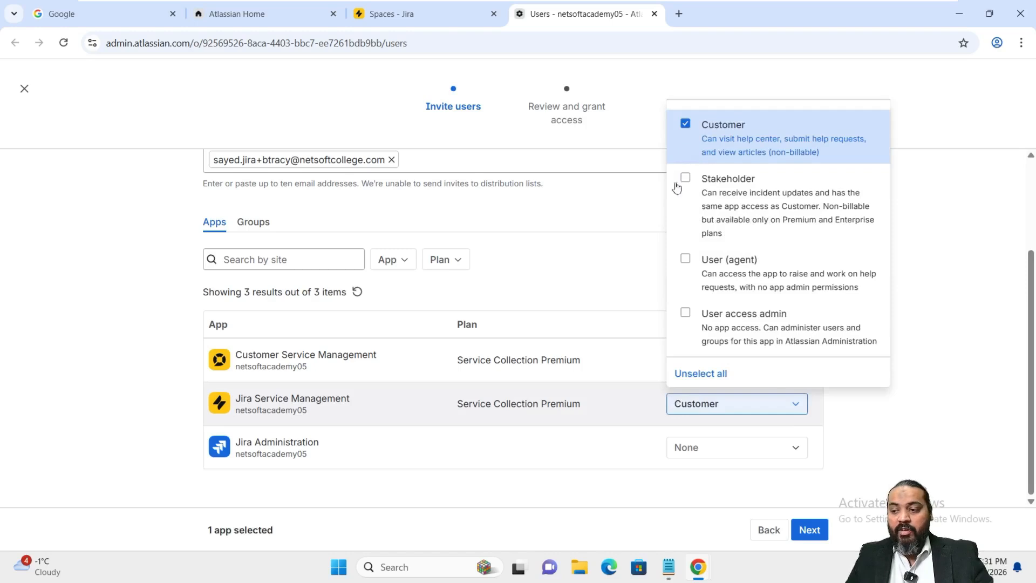
left_click(982, 388)
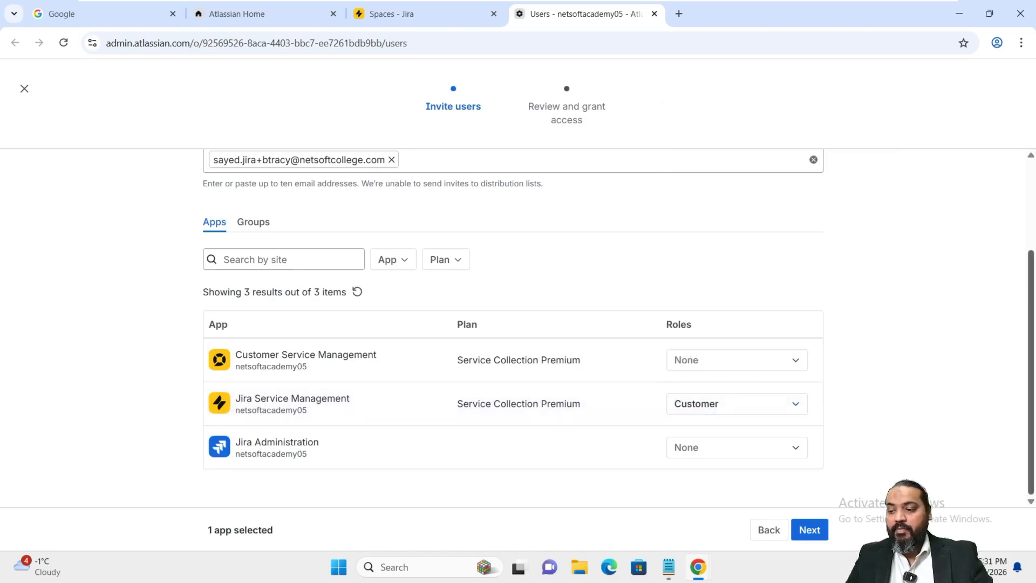
scroll(687, 345, "up", 3)
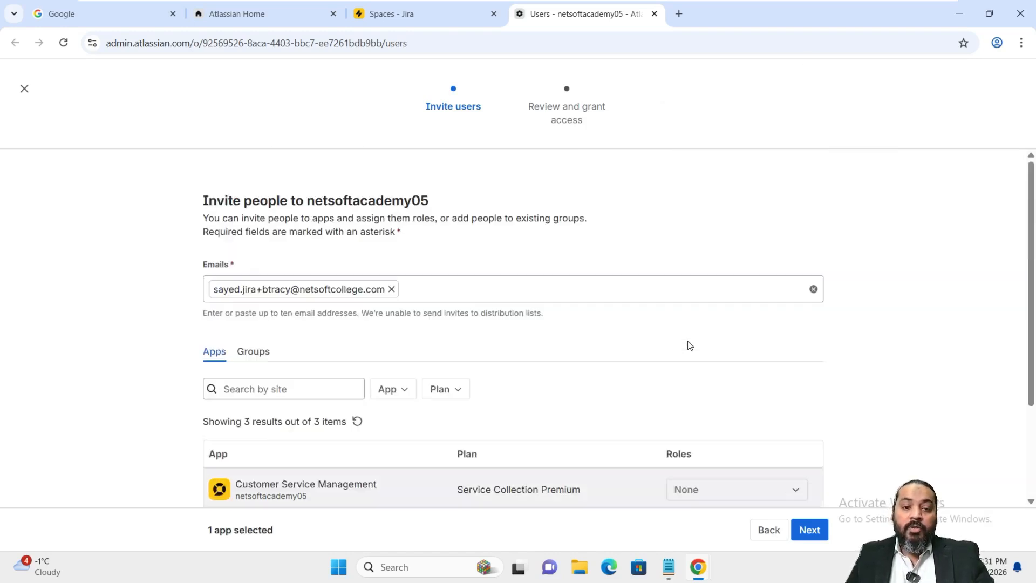
Step: Grant access and send the invitation, choose Not now for instant domain access, and close the toast
left_click(812, 535)
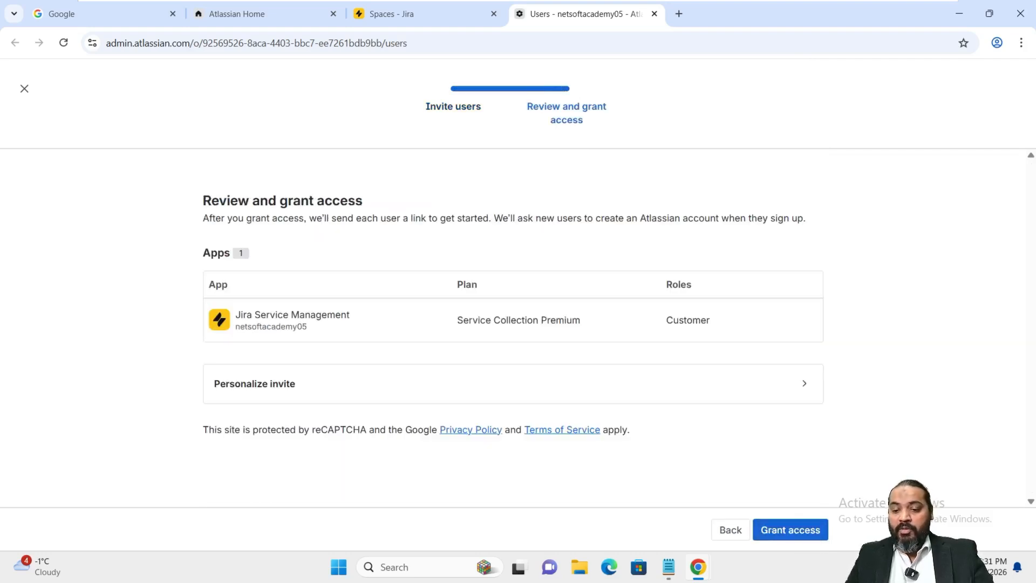
left_click(804, 533)
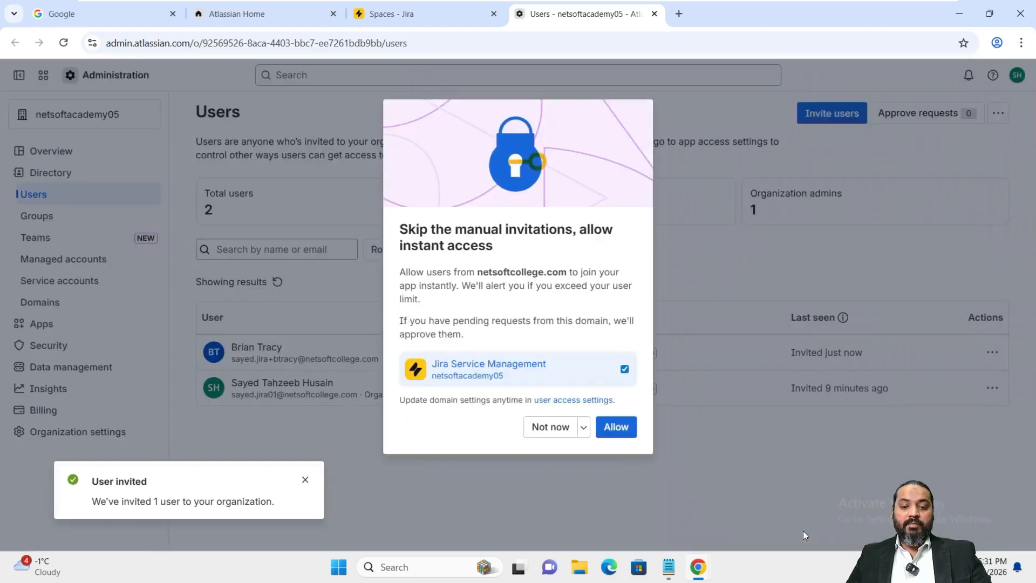
left_click(548, 429)
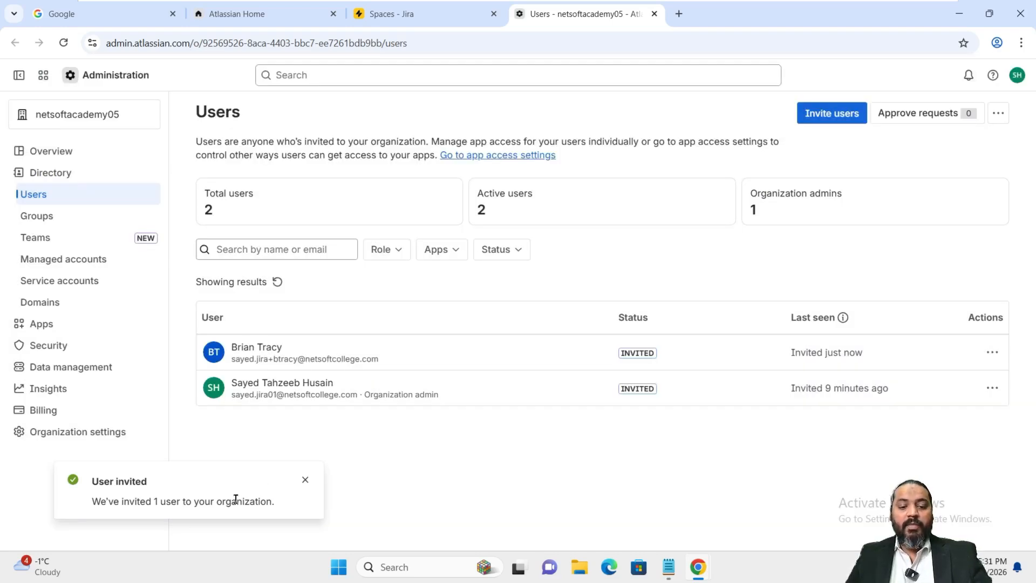
left_click(305, 479)
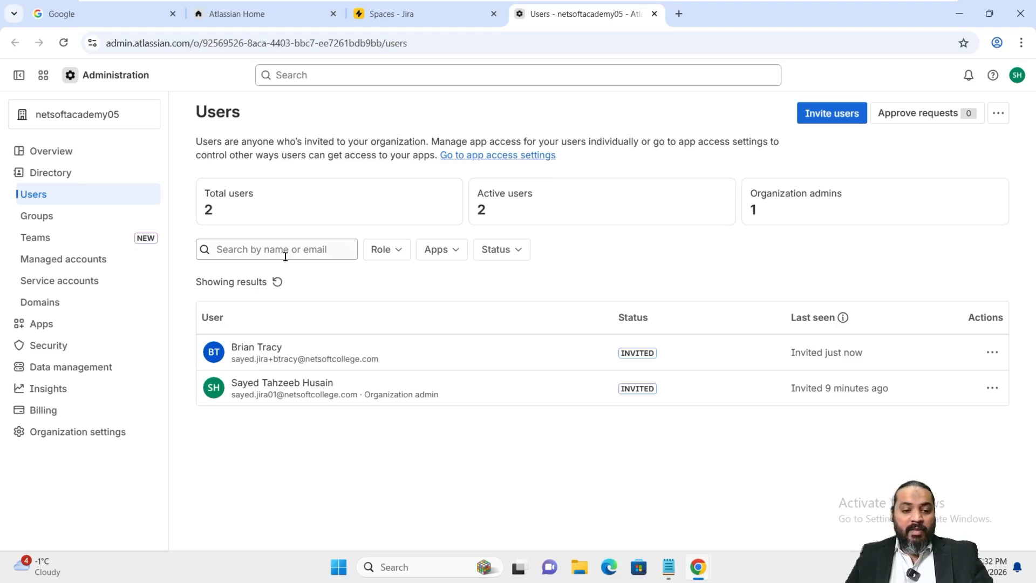
Step: Start another invitation and add a new Notepad line with the next user's name
left_click(838, 117)
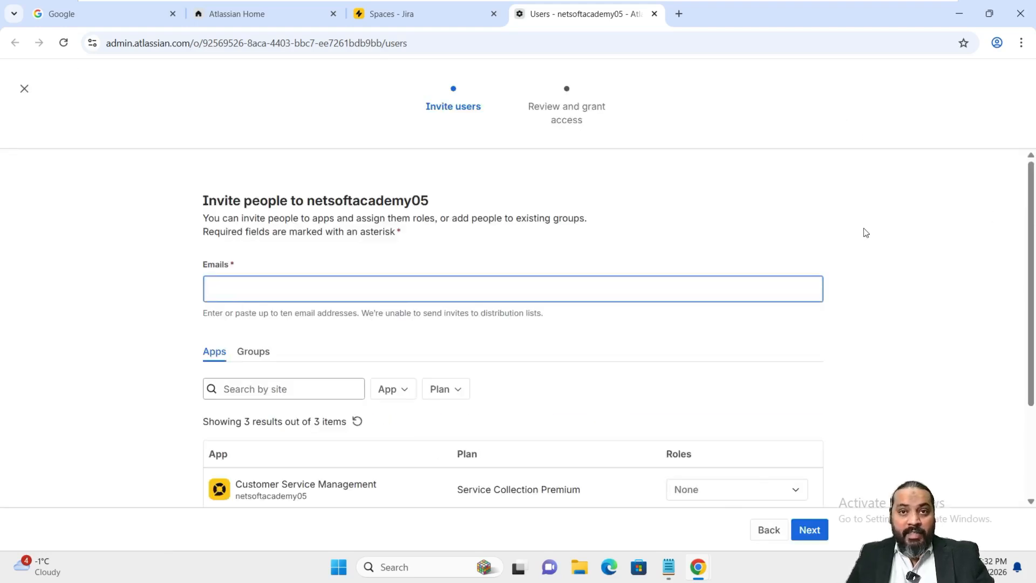
mouse_move(668, 566)
left_click(714, 515)
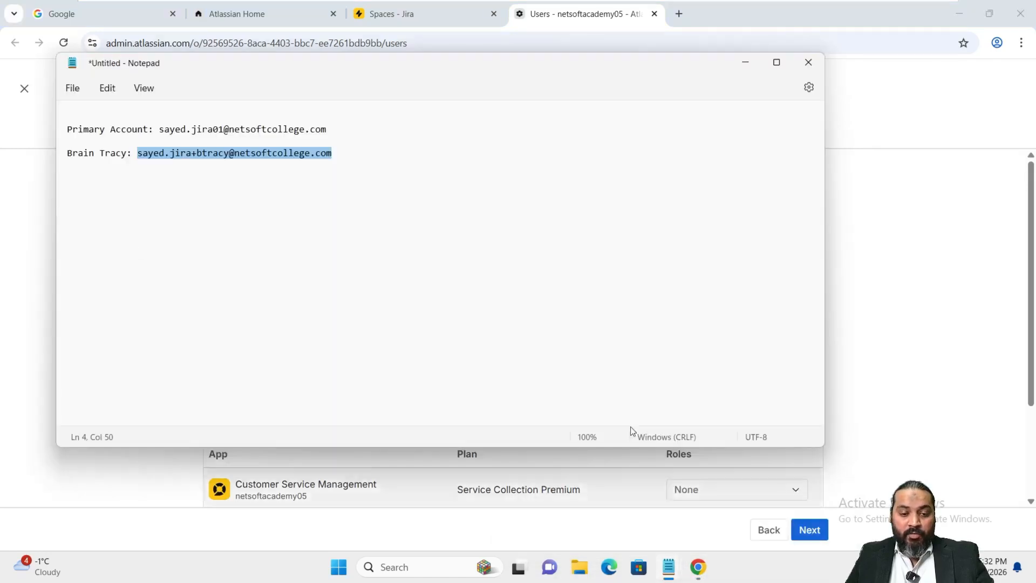
left_click(353, 156)
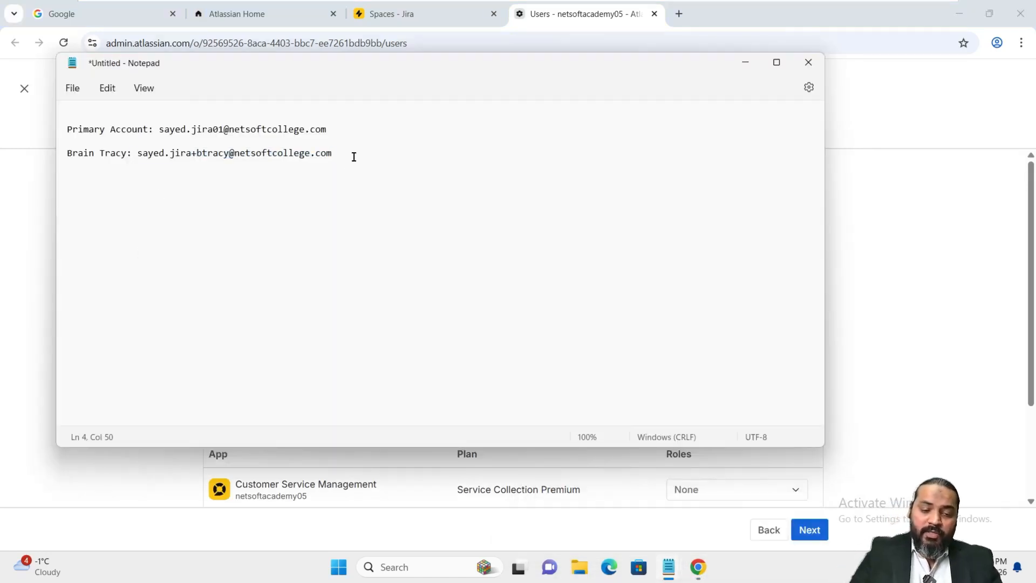
key("Return")
key("Return")
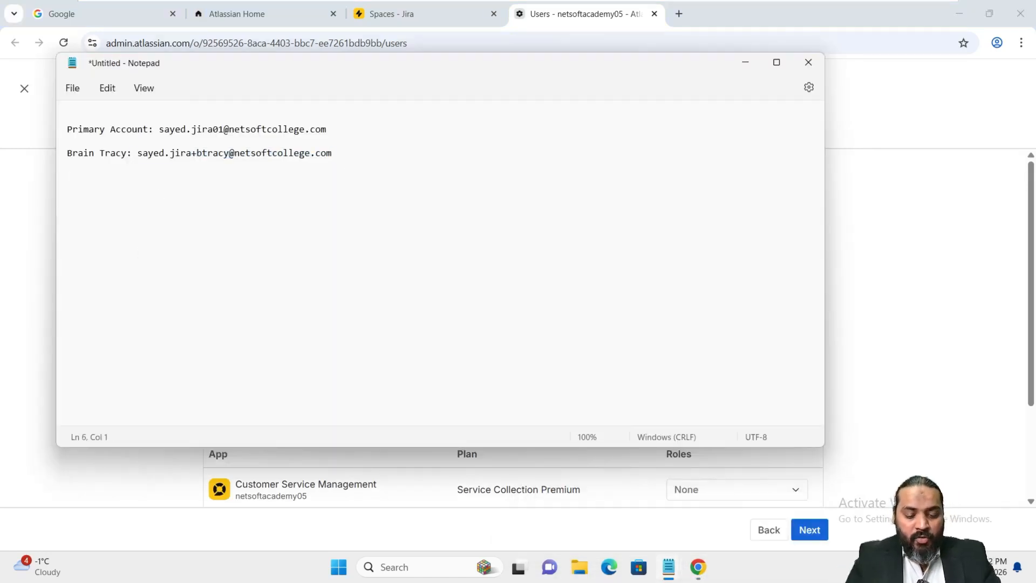
type("Bill ")
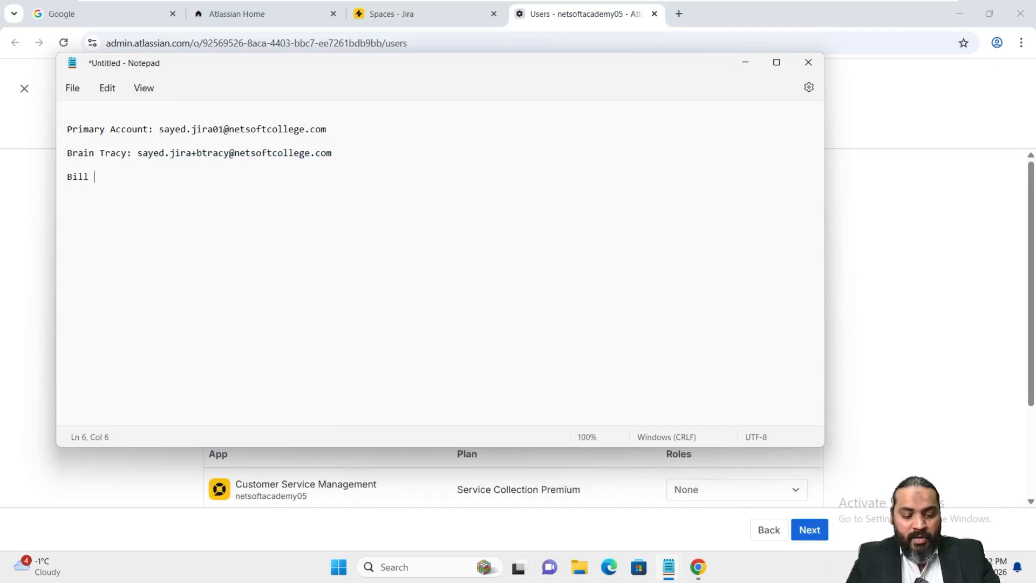
type("Walsh:")
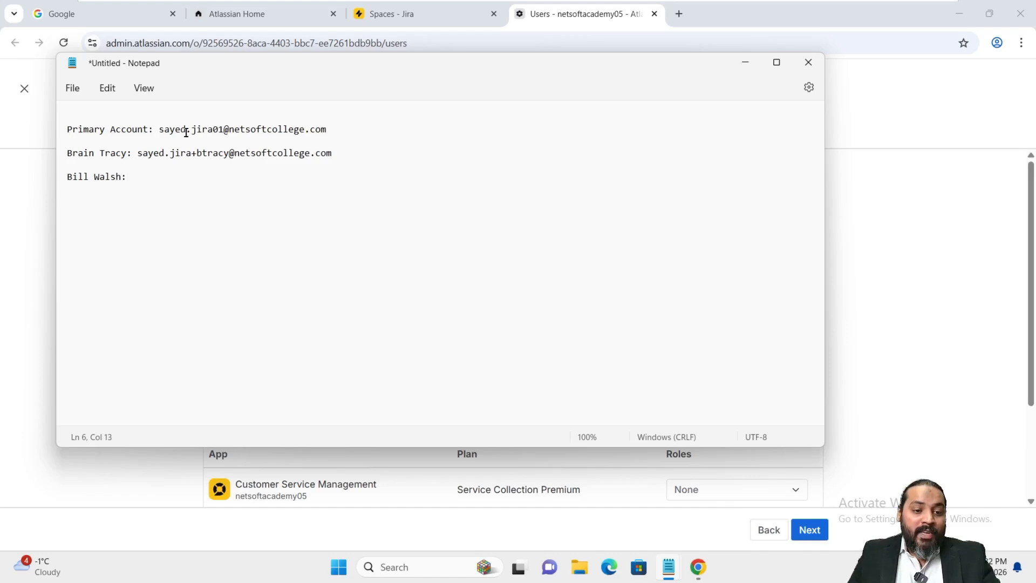
Step: Copy the second user's email onto the new line and change its plus-tag to the new user's surname
left_click_drag(139, 153, 339, 151)
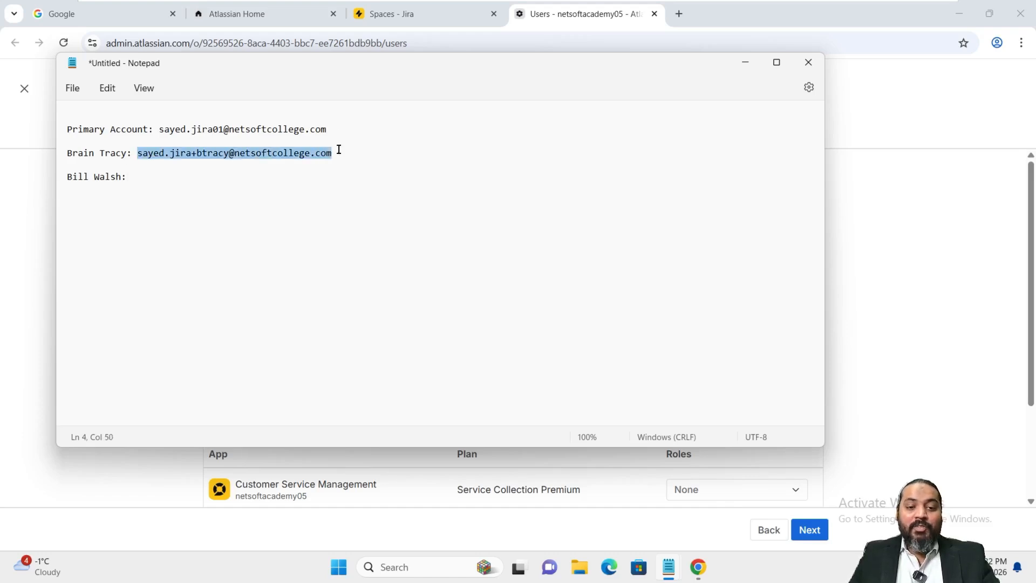
key("ctrl+c")
left_click(146, 179)
key("ctrl+v")
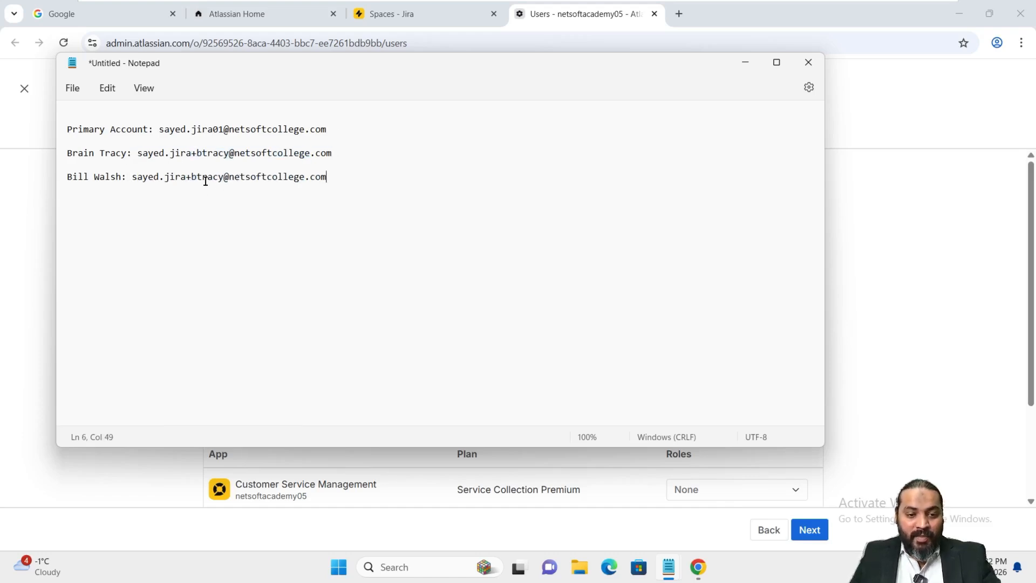
left_click_drag(198, 178, 226, 177)
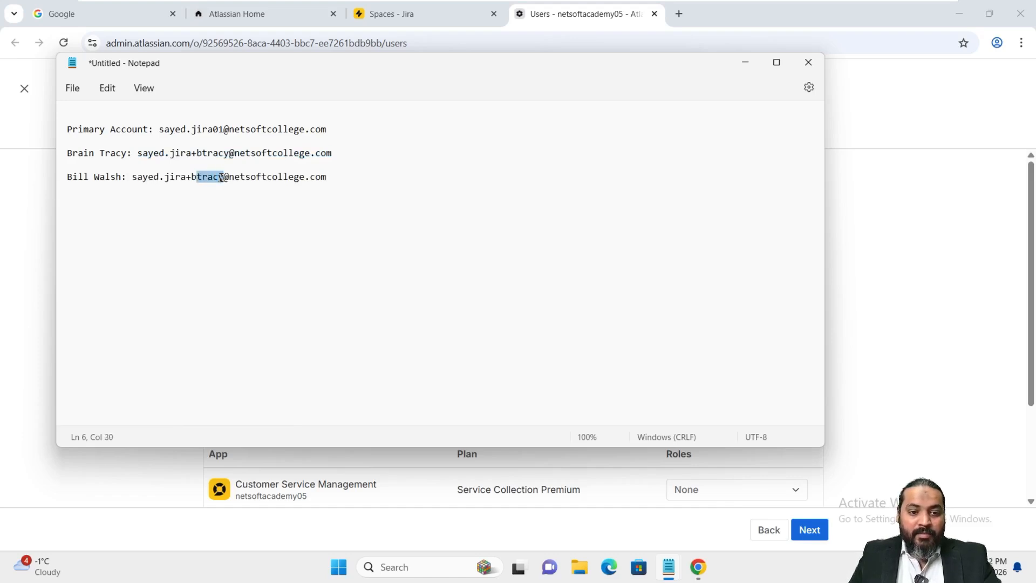
type("walsh")
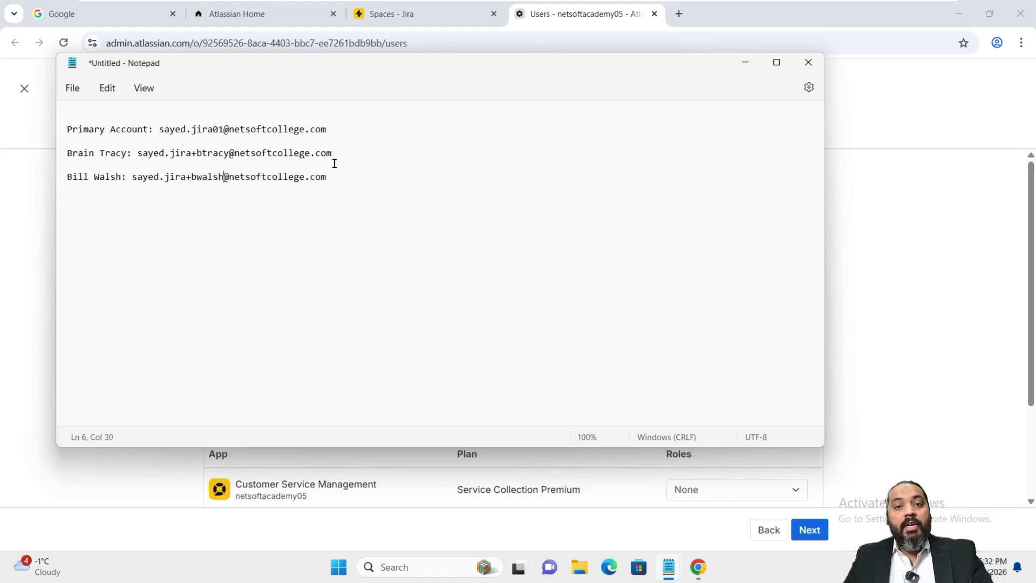
Step: Highlight the primary account line and the invited users' lines in turn to compare them
triple_click(343, 127)
left_click_drag(327, 177, 46, 159)
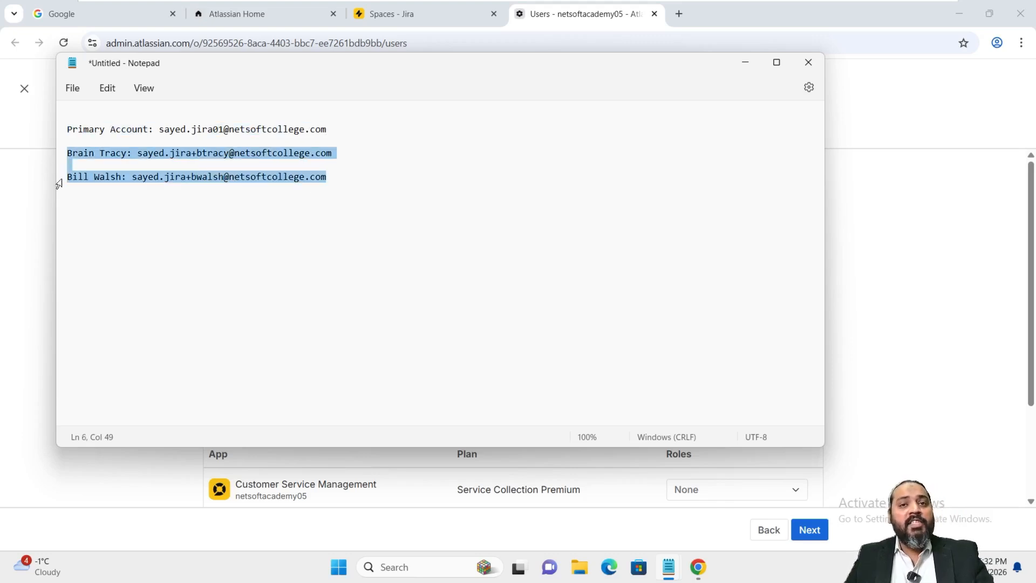
left_click_drag(343, 130, 154, 124)
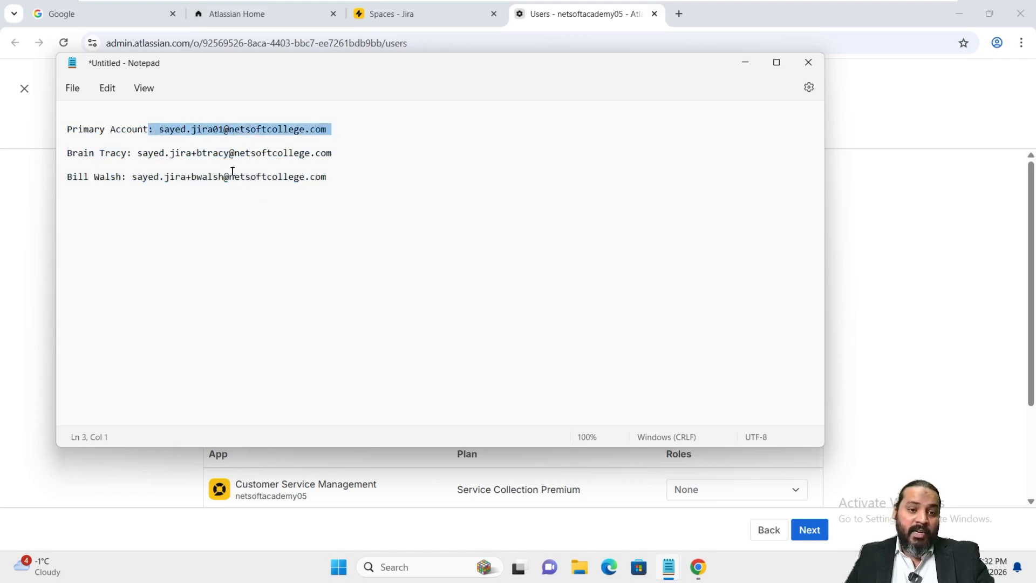
left_click(354, 233)
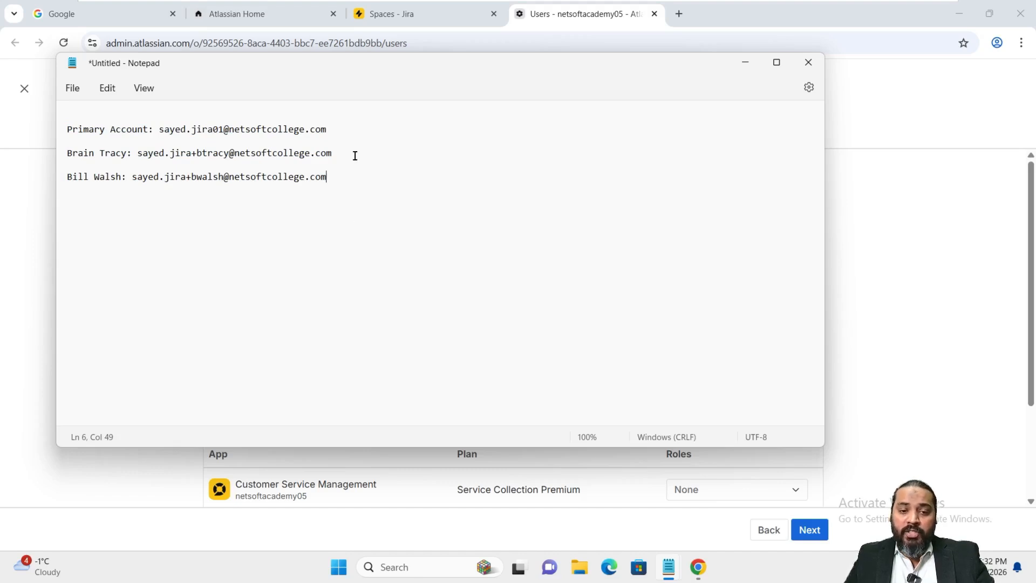
left_click_drag(332, 153, 60, 155)
left_click_drag(356, 178, 61, 157)
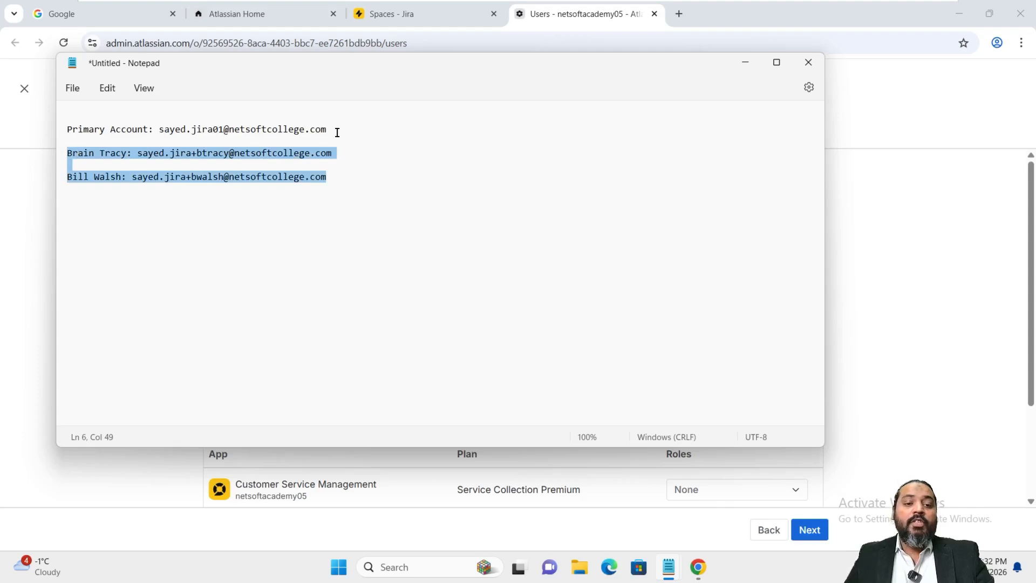
left_click_drag(339, 132, 65, 128)
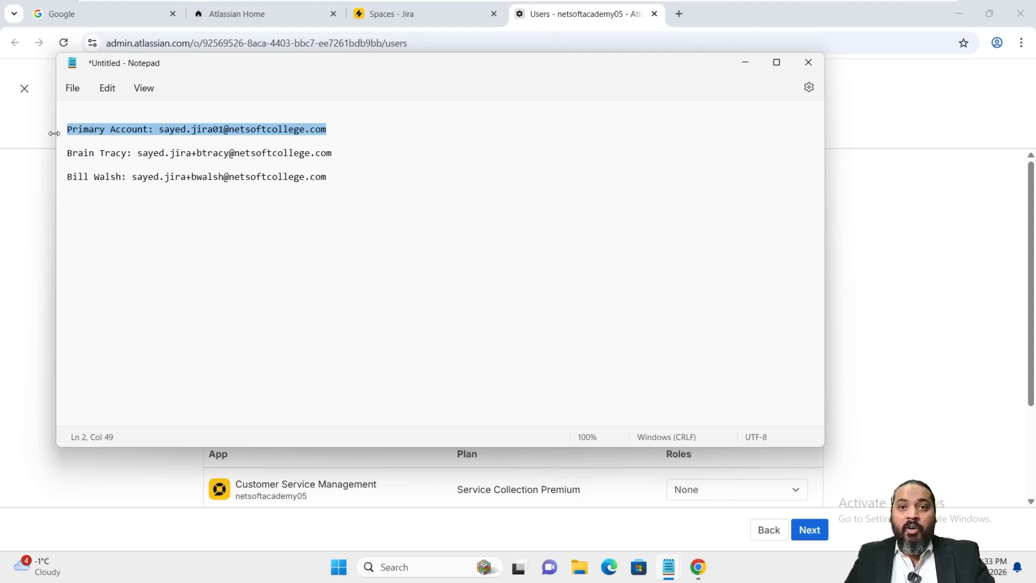
left_click(290, 126)
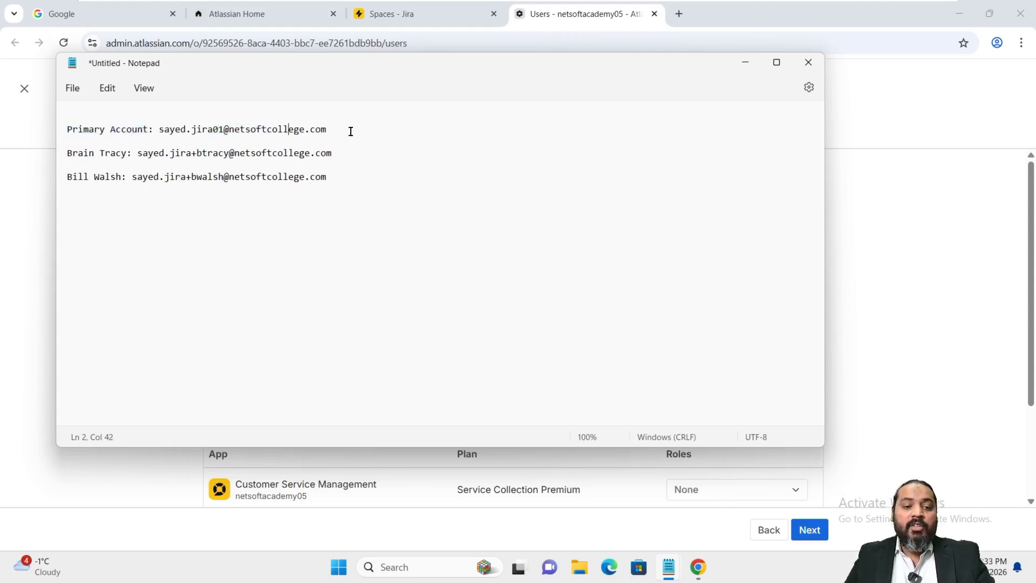
left_click_drag(350, 132, 61, 131)
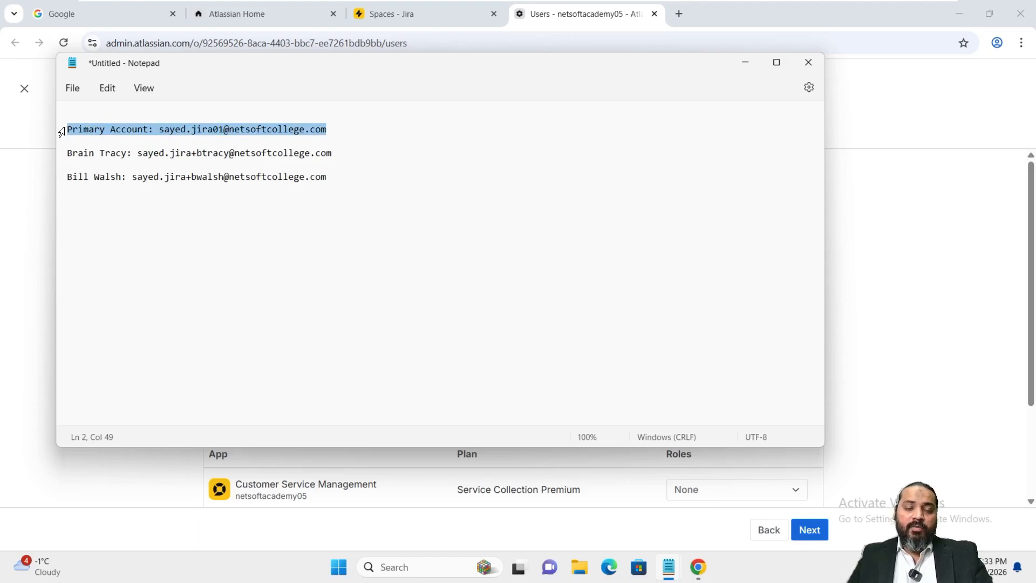
left_click_drag(366, 180, 58, 155)
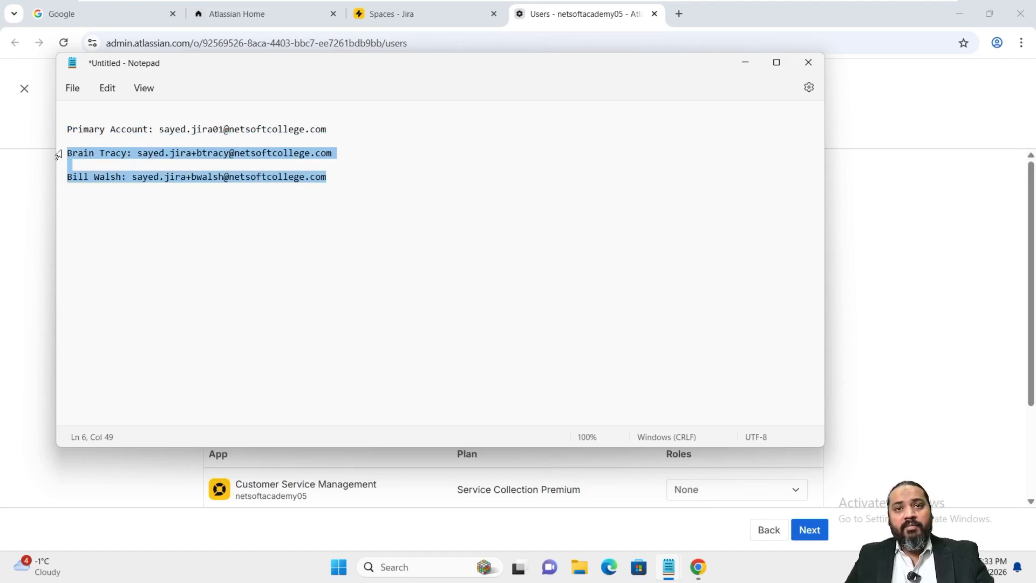
left_click(416, 274)
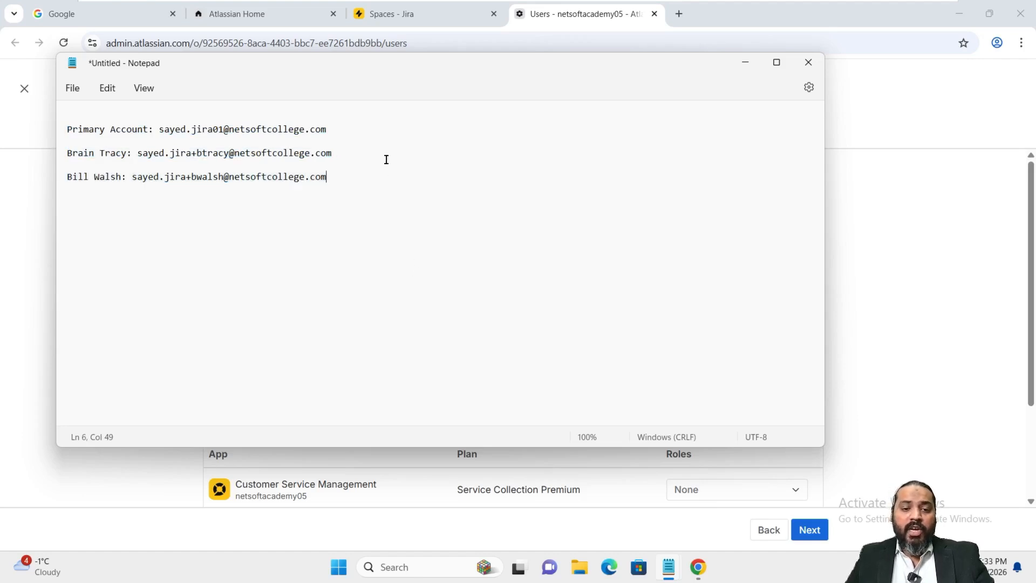
left_click_drag(376, 127, 62, 128)
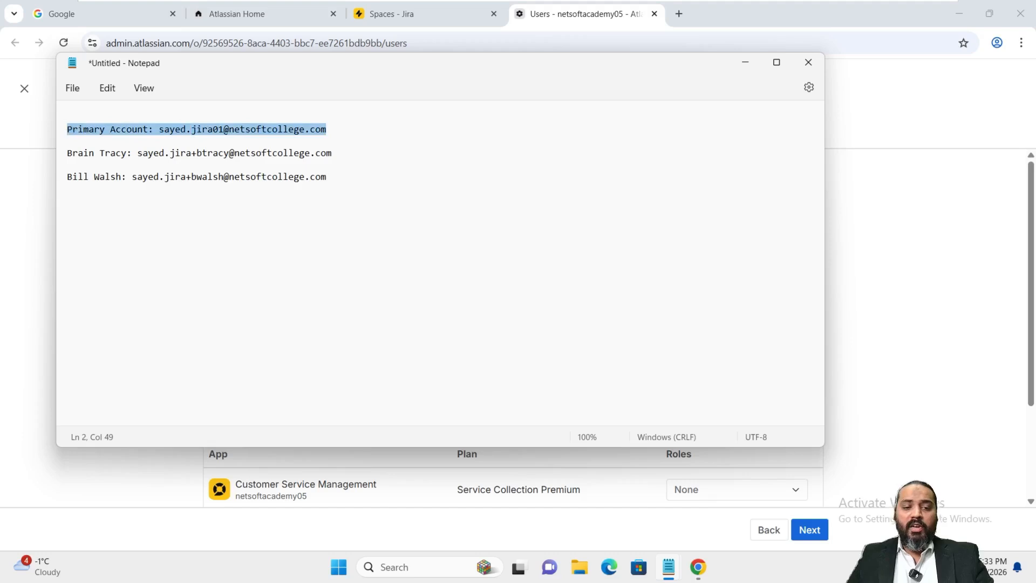
left_click(459, 233)
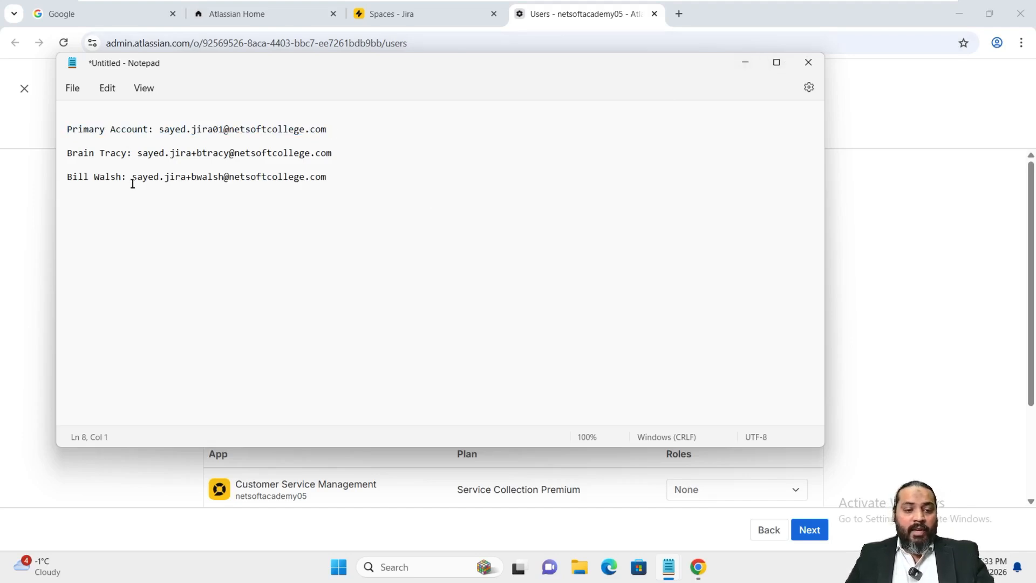
Step: Select the new user's email address and minimize Notepad to reveal the invite form
left_click(370, 181)
left_click_drag(369, 180, 132, 179)
key("ctrl+c")
left_click(745, 62)
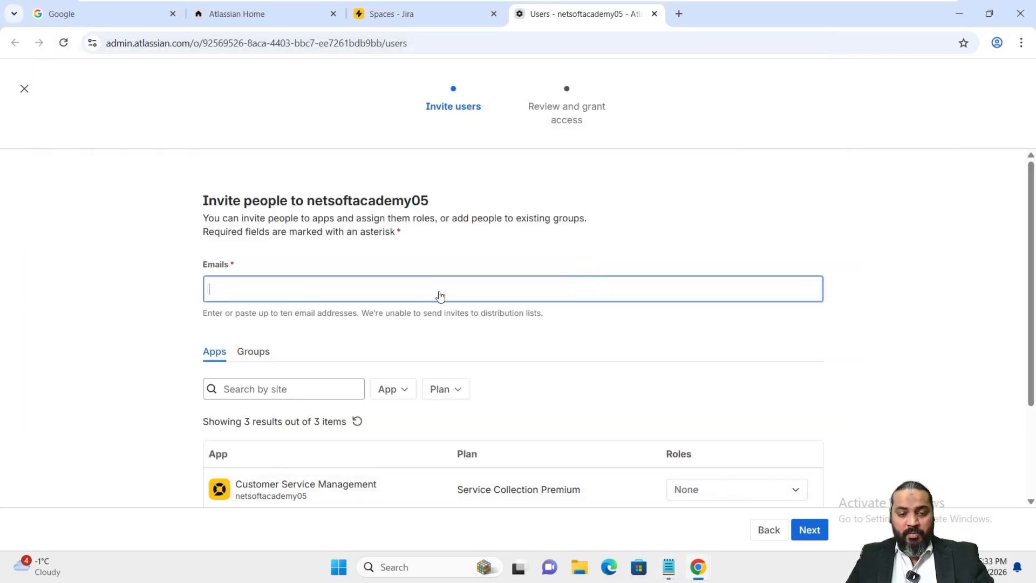
Step: Paste the third user's email and give them the Jira Service Management User access admin role
key("ctrl+v")
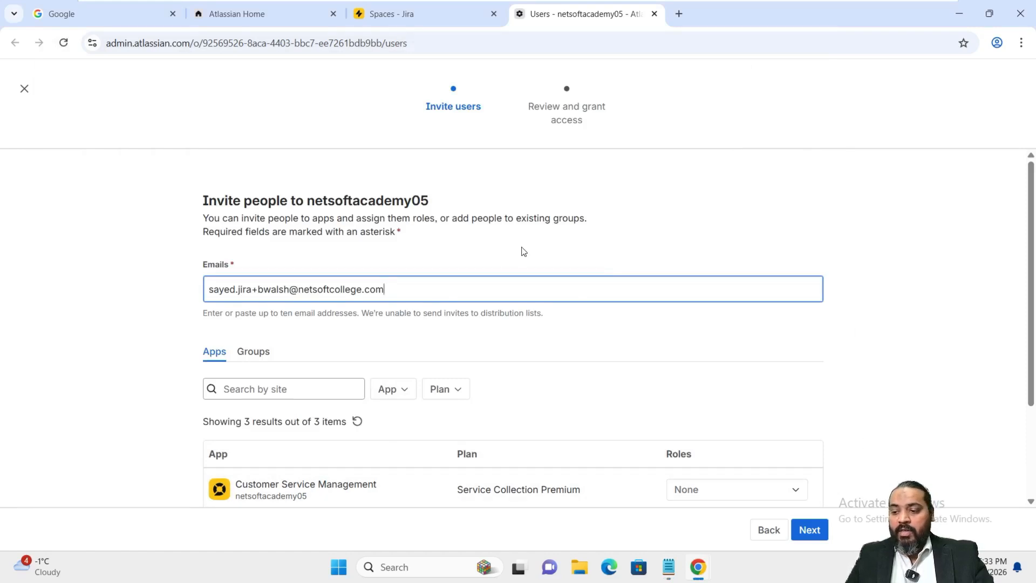
scroll(342, 342, "down", 2)
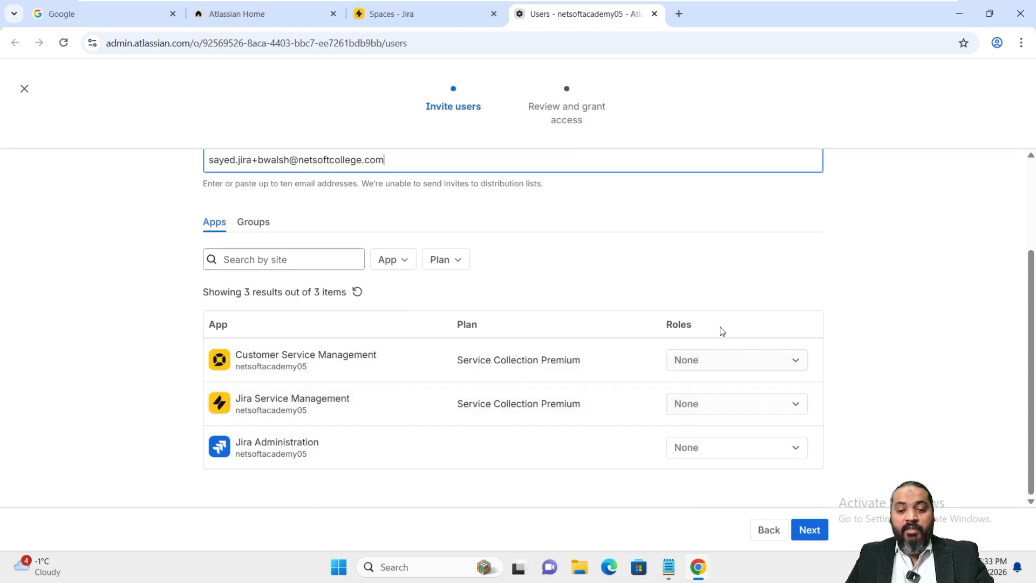
left_click(736, 413)
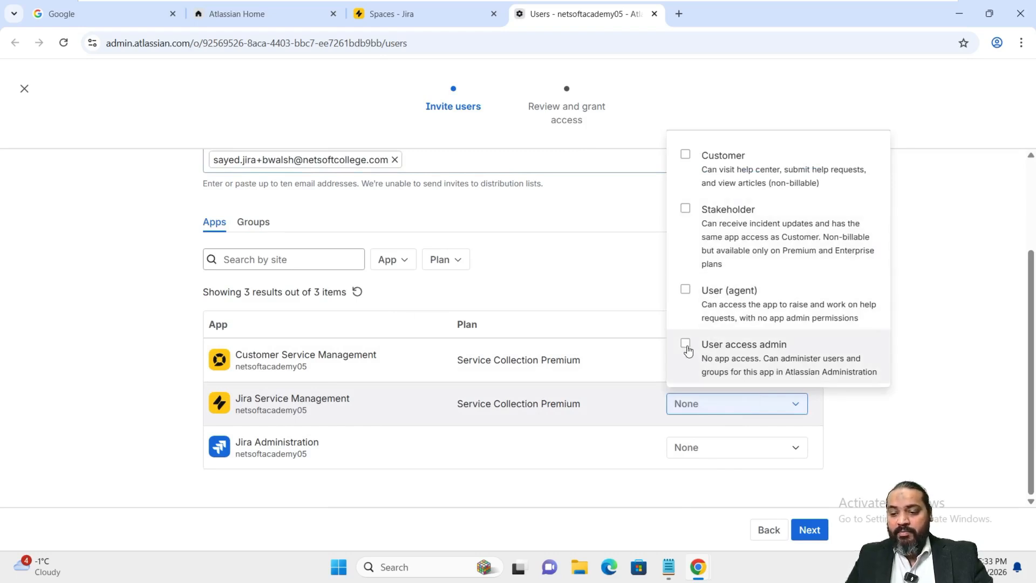
left_click(686, 346)
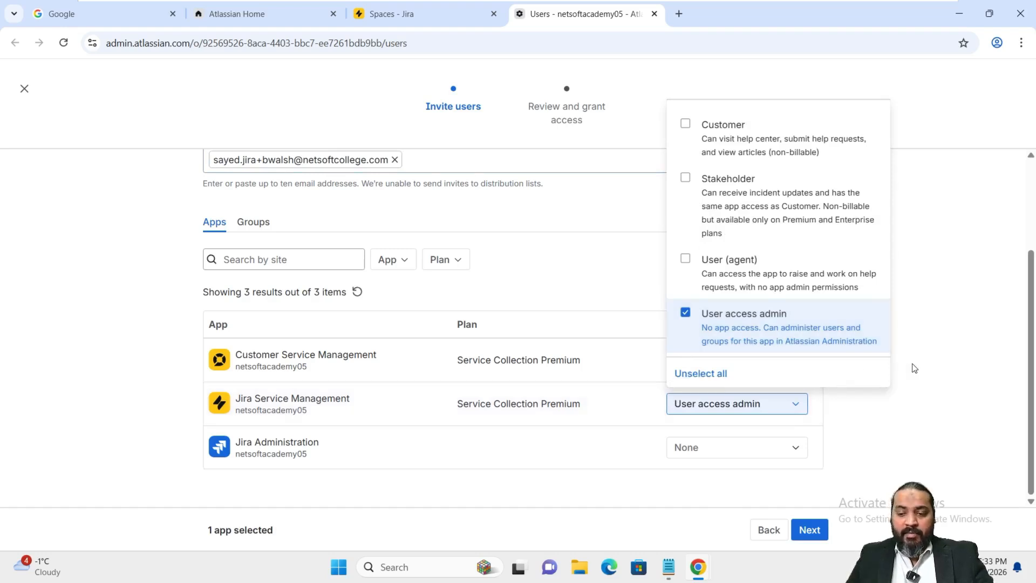
left_click(937, 371)
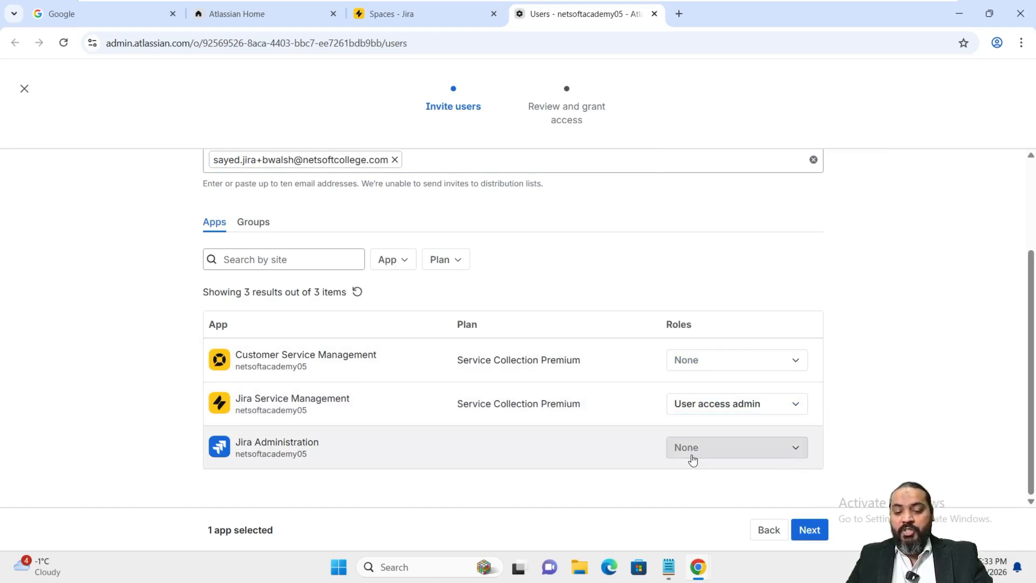
Step: Add the Jira Administration App admin role and continue to the access review
left_click(745, 456)
left_click(685, 489)
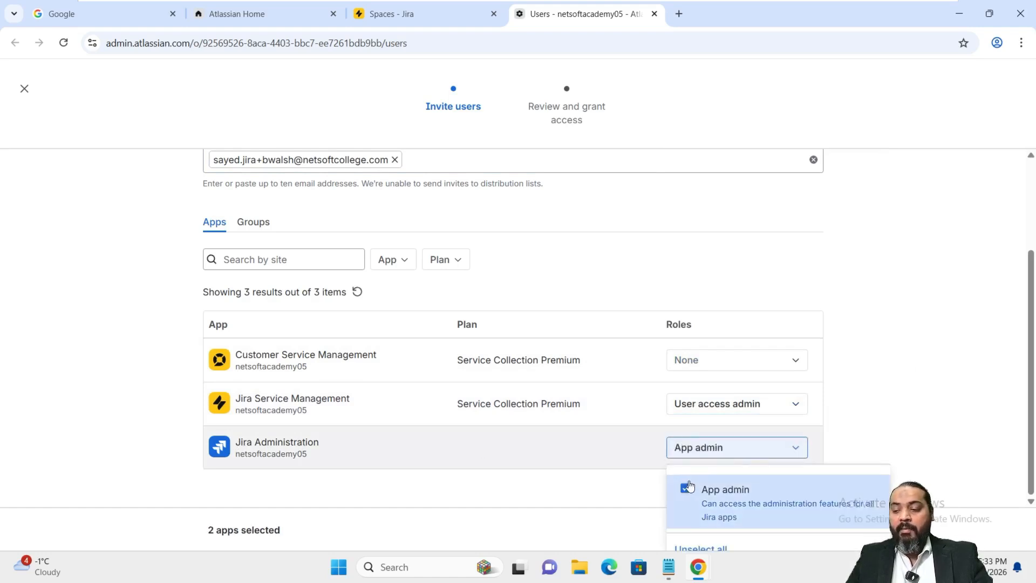
left_click(908, 410)
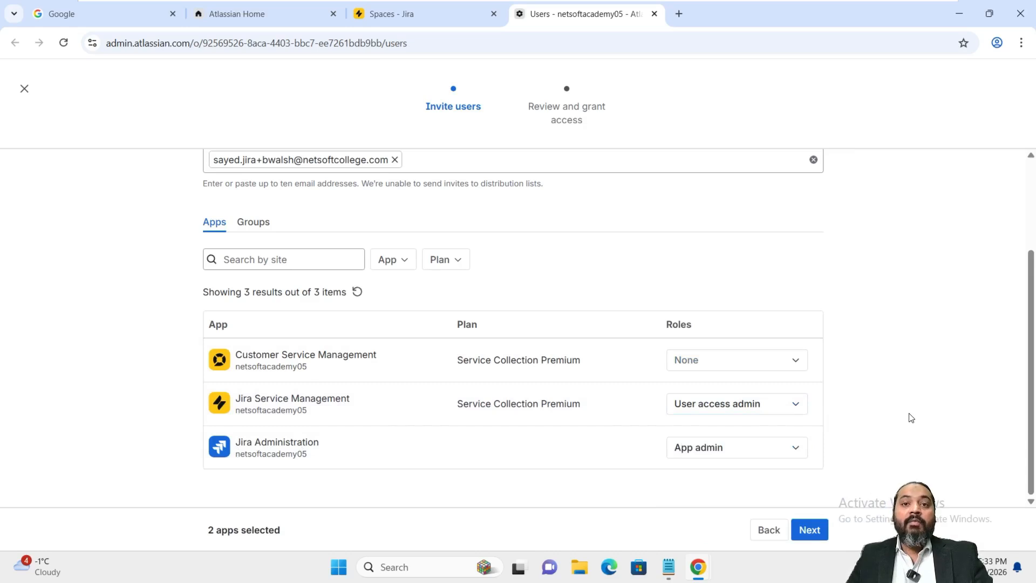
left_click(810, 530)
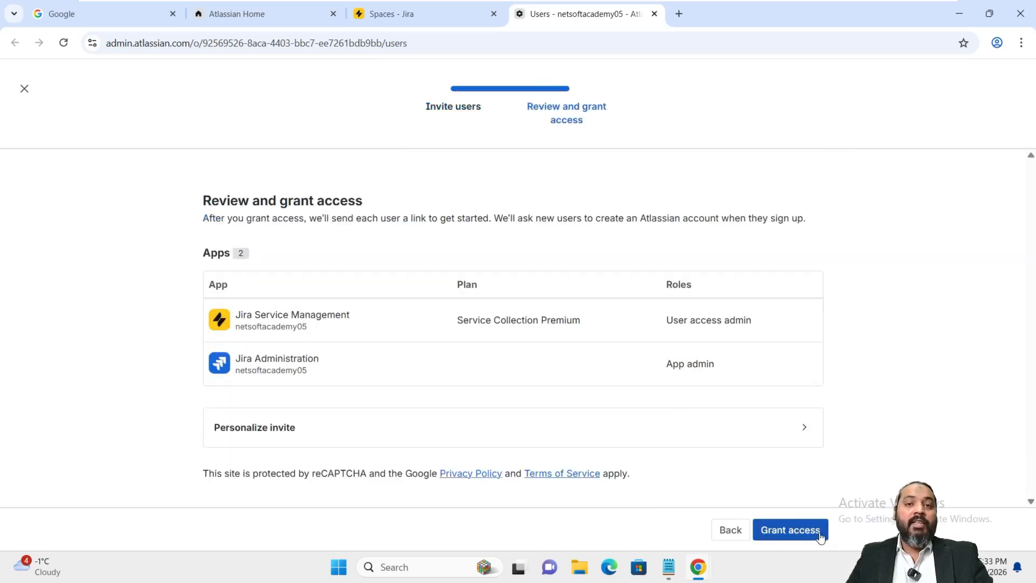
Step: Grant access, choose Not now for instant domain access, and dismiss the User invited toast
left_click(820, 535)
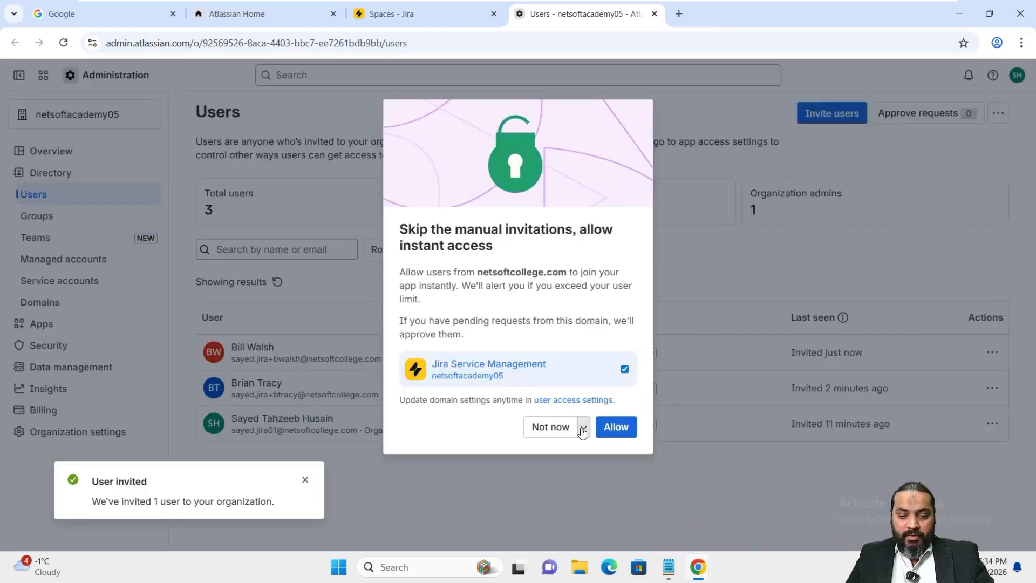
left_click(551, 427)
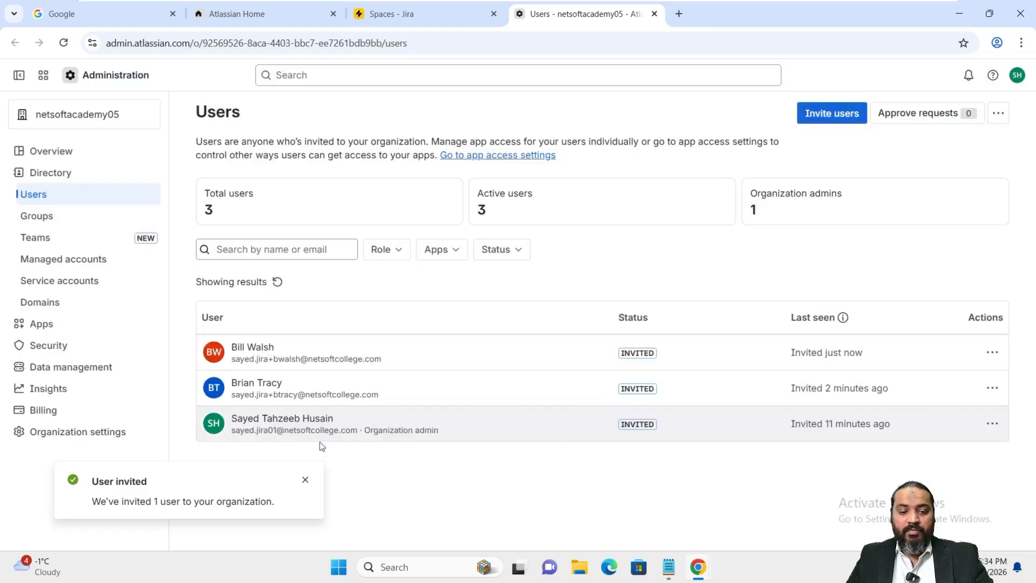
left_click(306, 480)
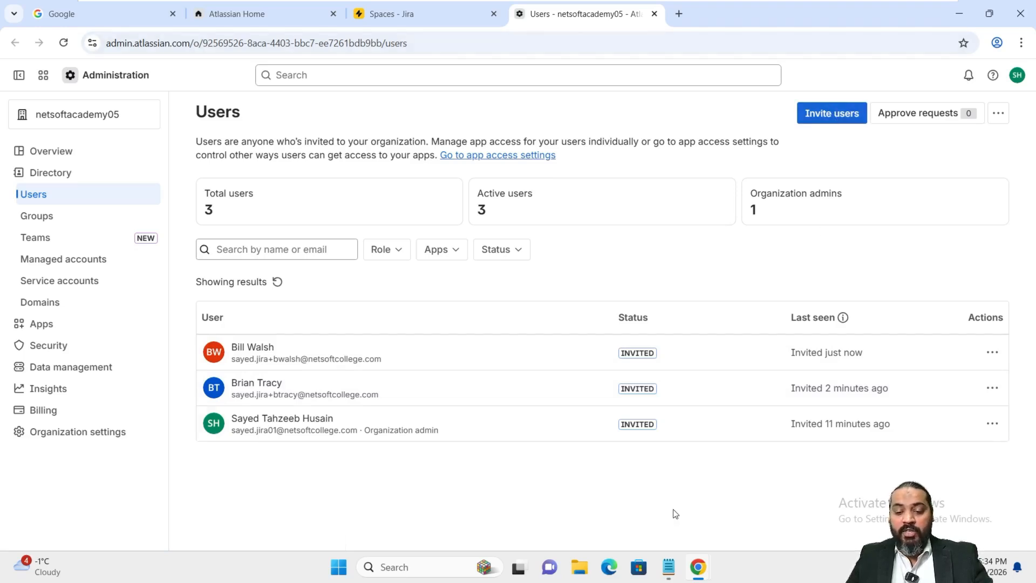
mouse_move(676, 566)
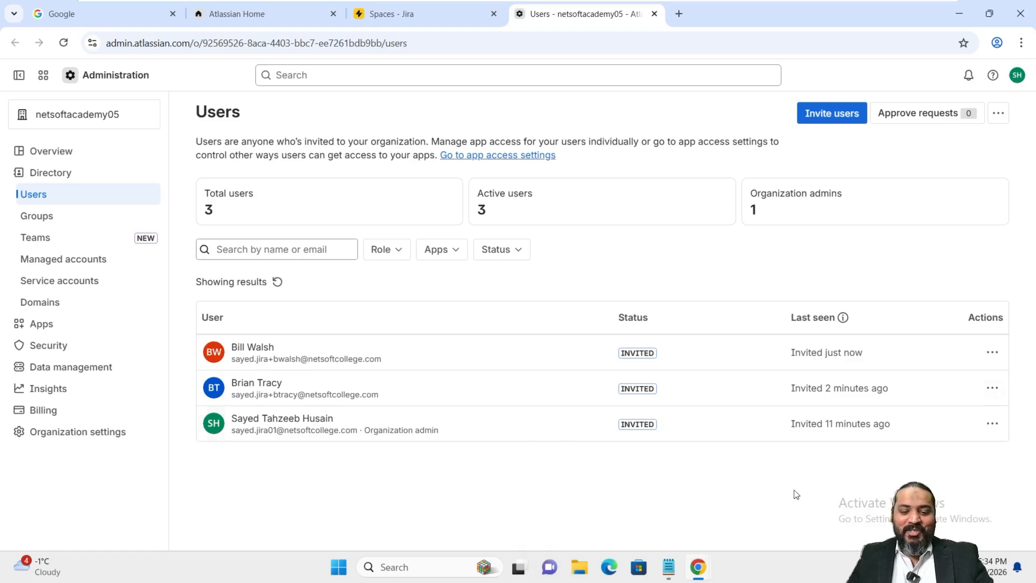
mouse_move(727, 520)
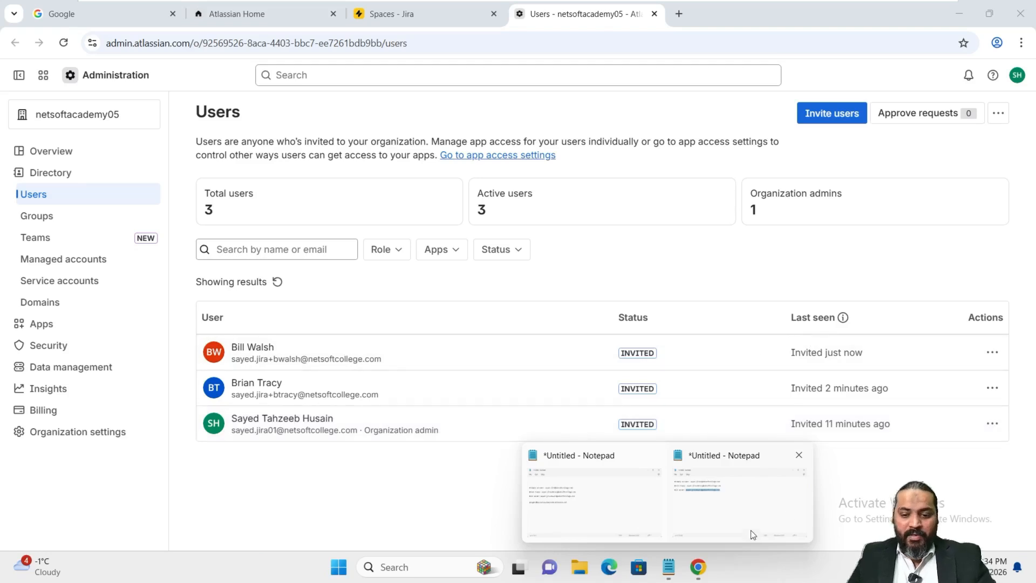
Step: Add a fourth line in the Notepad notes with the new user's name
left_click(731, 510)
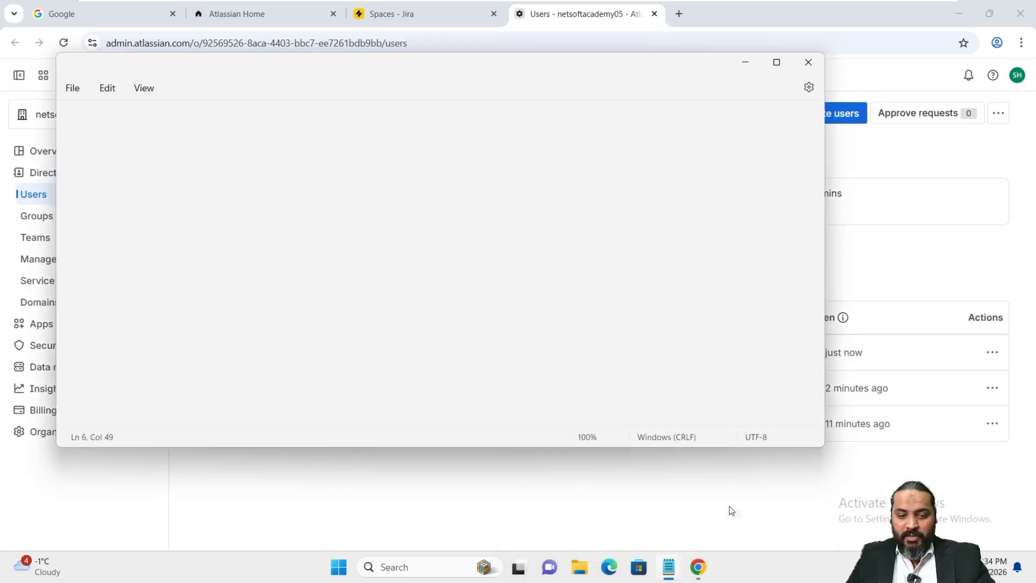
left_click(379, 177)
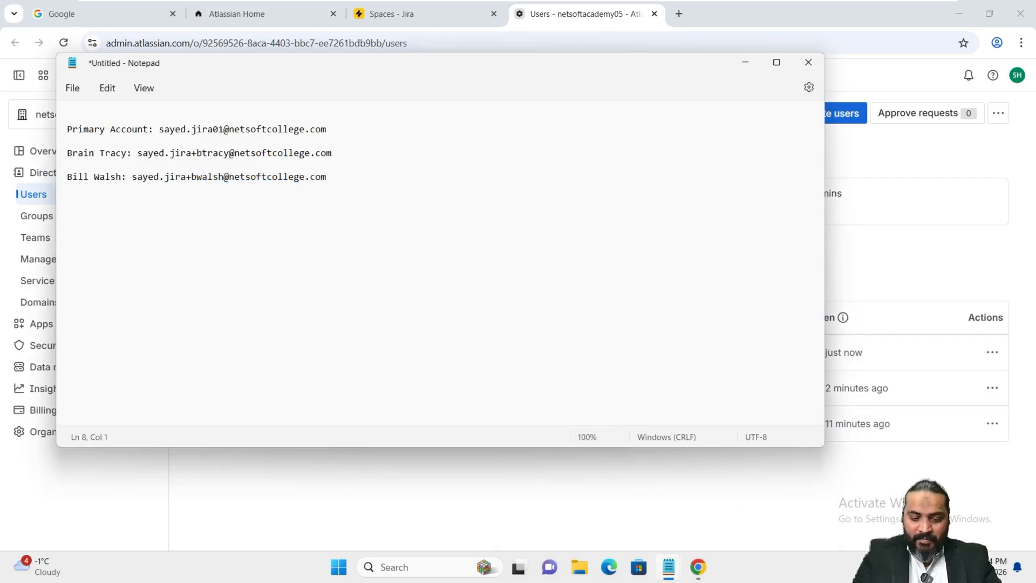
type("Jira")
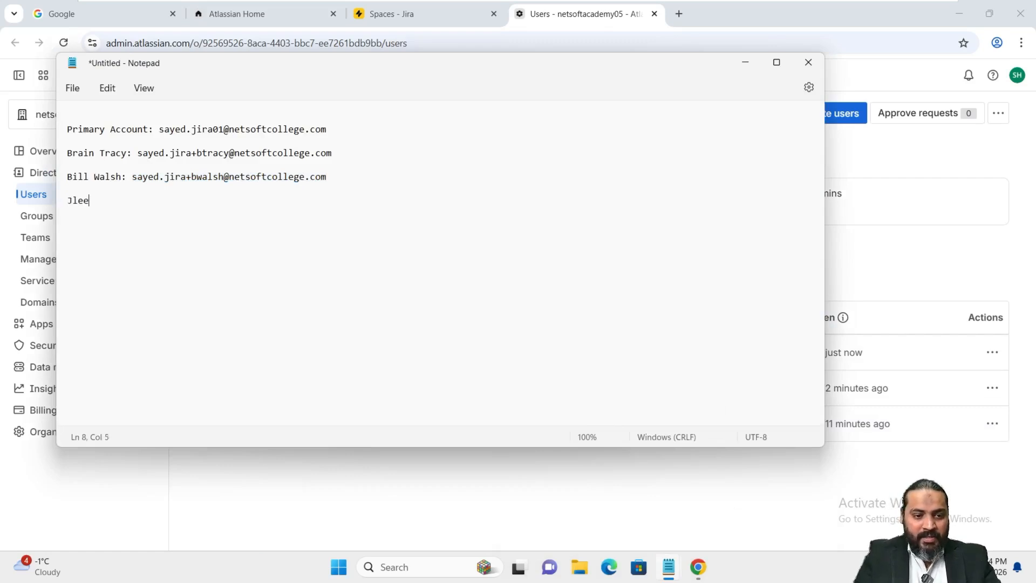
key("BackSpace")
key("BackSpace")
key("BackSpace")
type("et ")
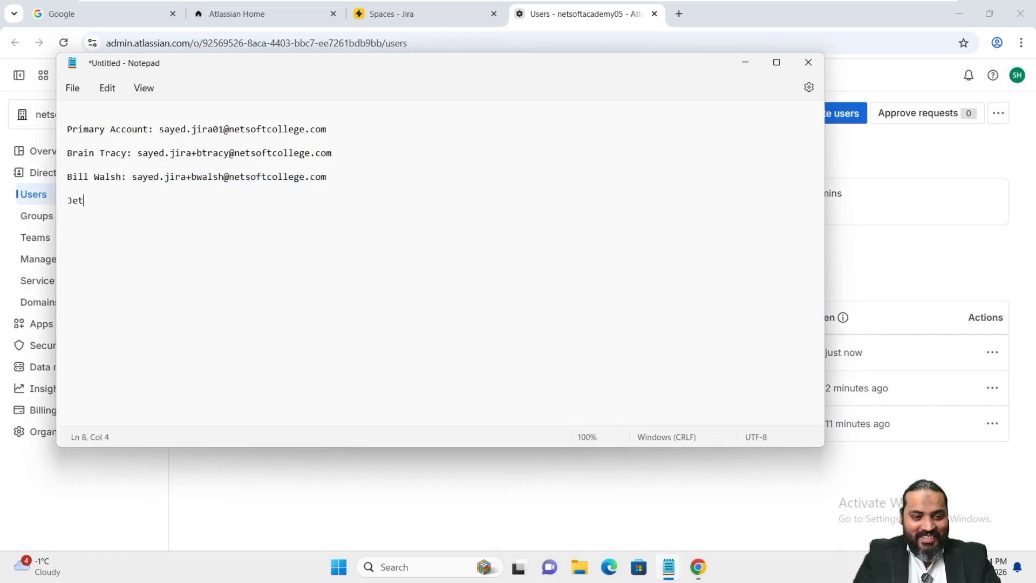
type("Lee:")
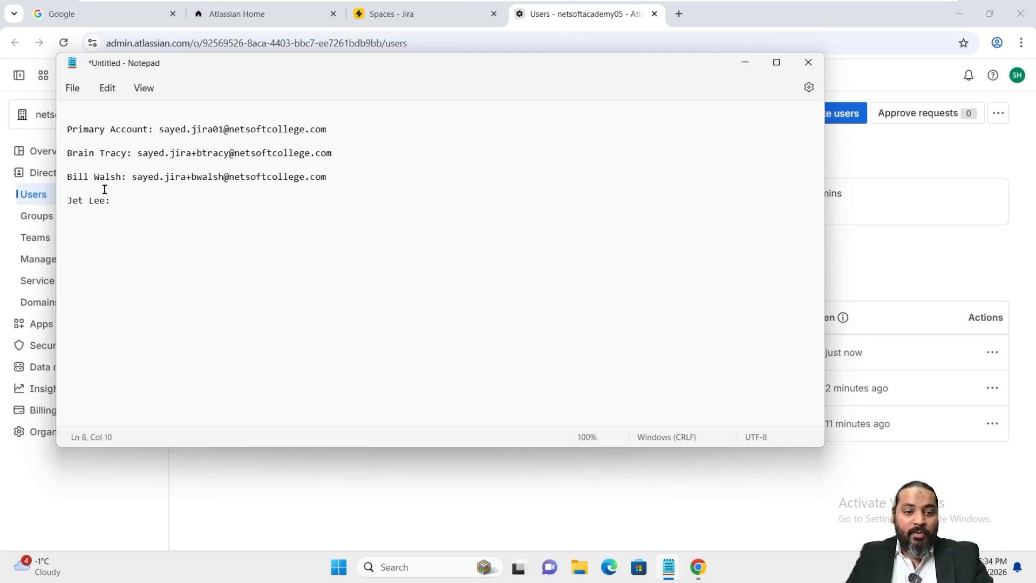
Step: Paste the primary email after the fourth user's name, insert a plus-tag before @, and select it
left_click_drag(131, 176, 329, 177)
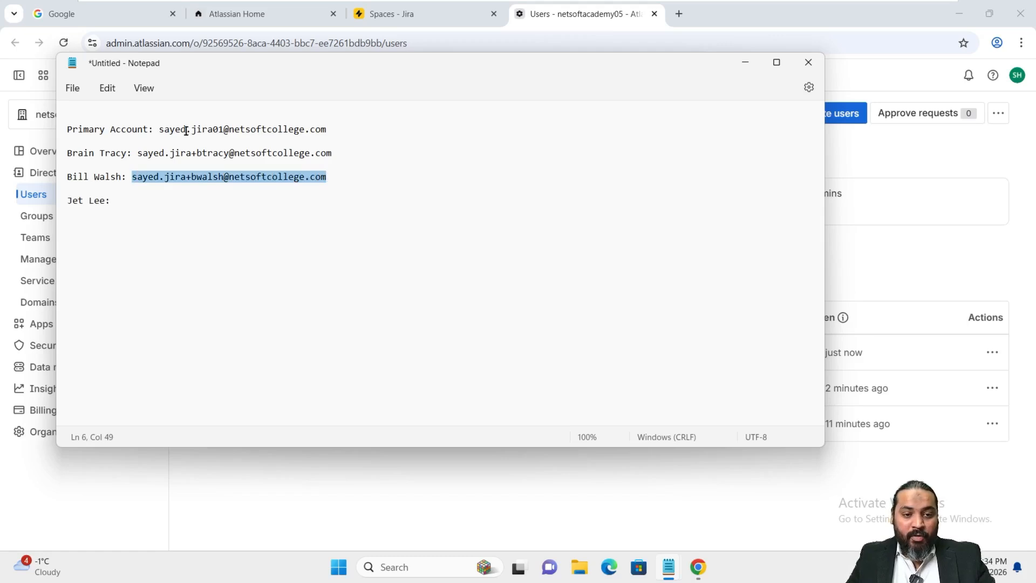
left_click_drag(160, 129, 328, 128)
key("ctrl+c")
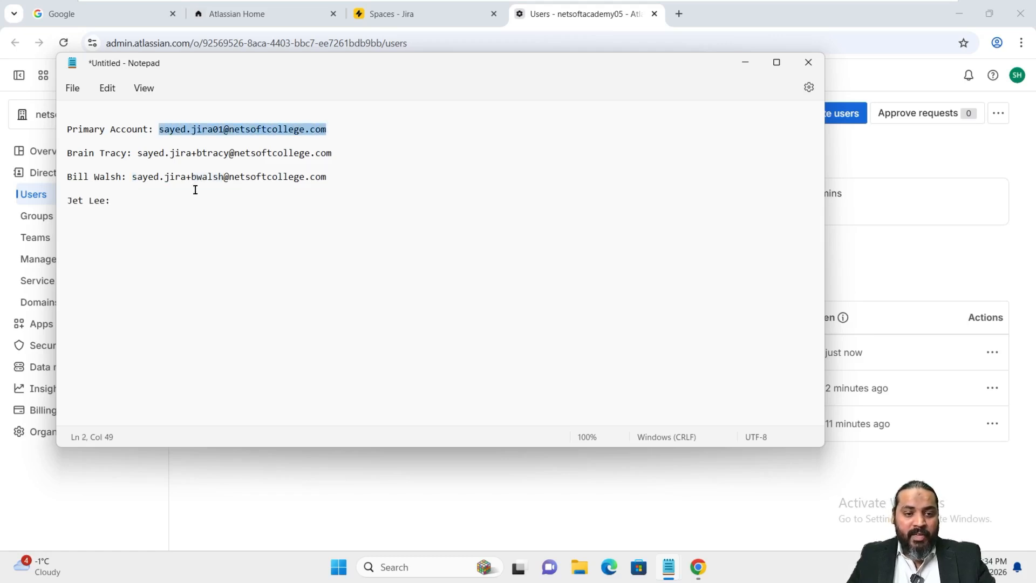
left_click(164, 195)
key("ctrl+v")
left_click(181, 201)
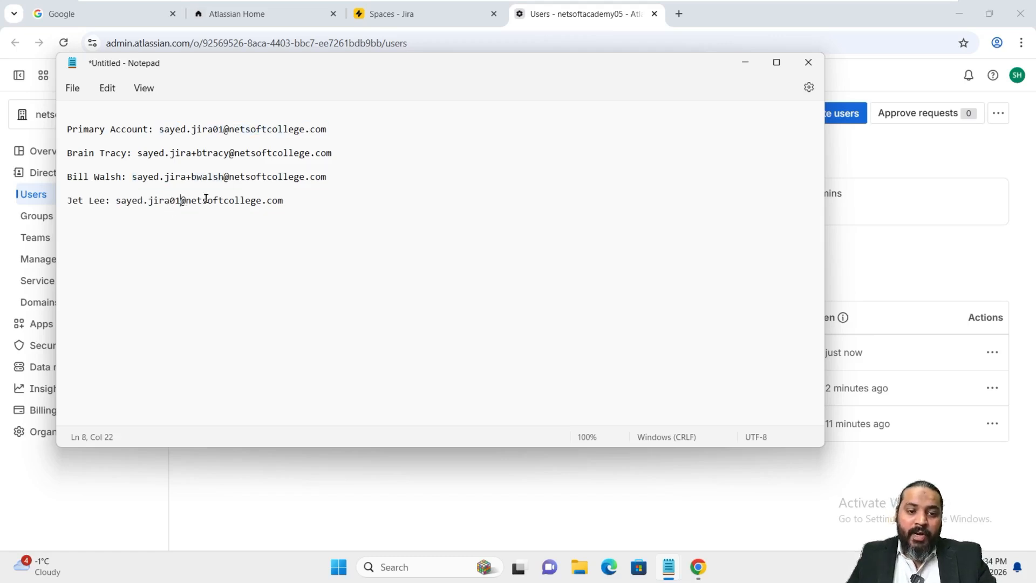
type("+")
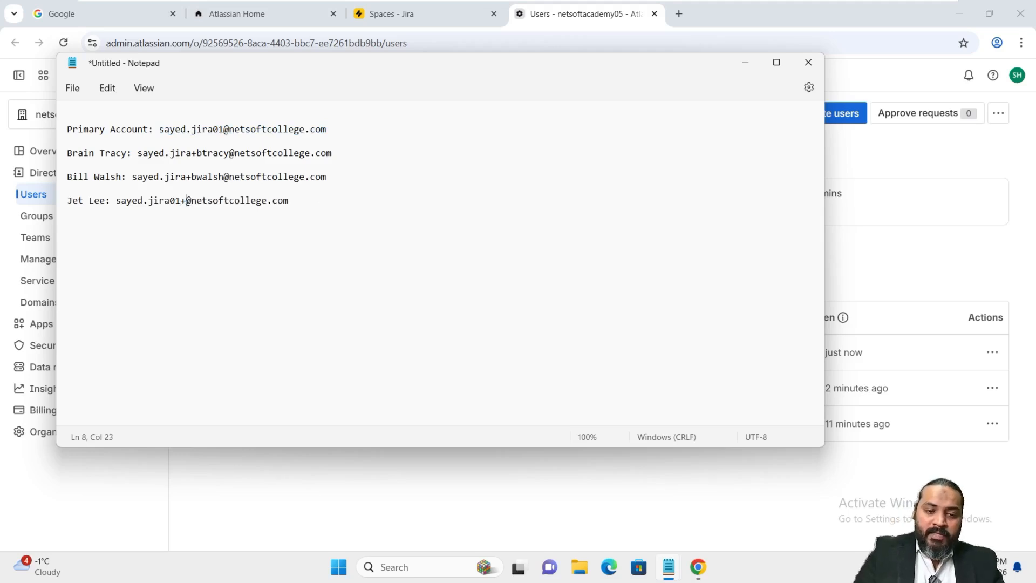
type("jlee")
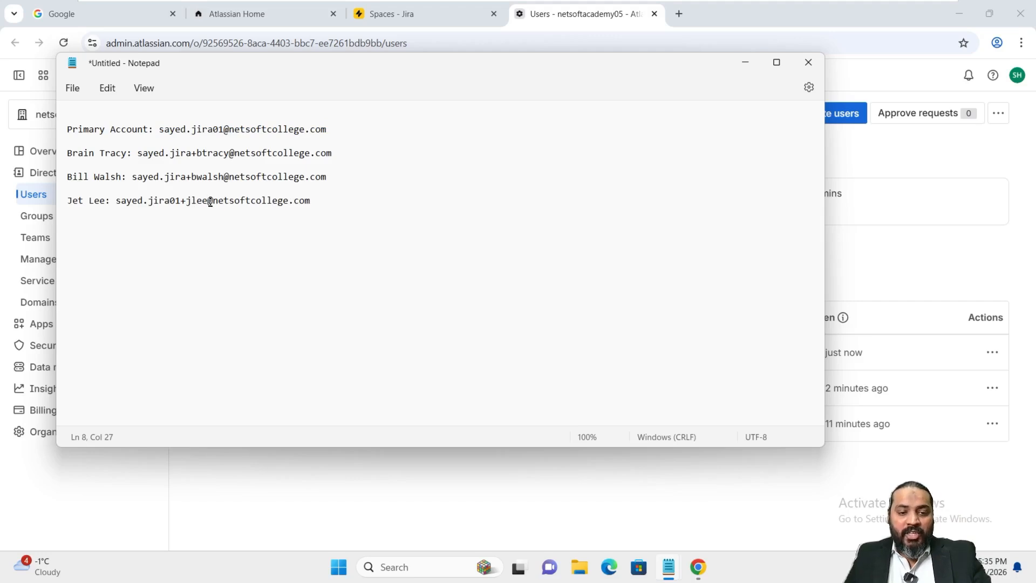
left_click_drag(362, 197, 115, 199)
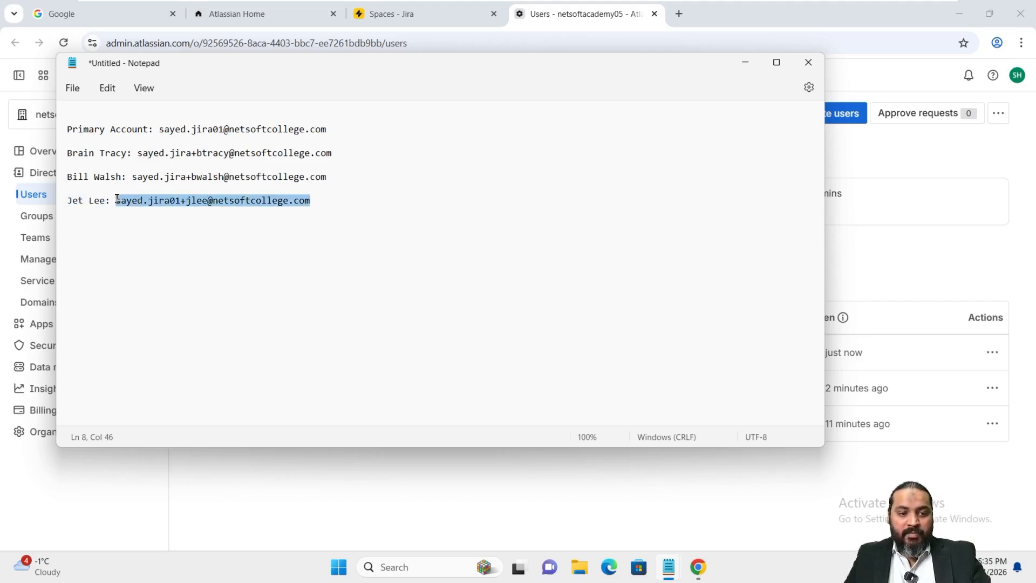
left_click(952, 263)
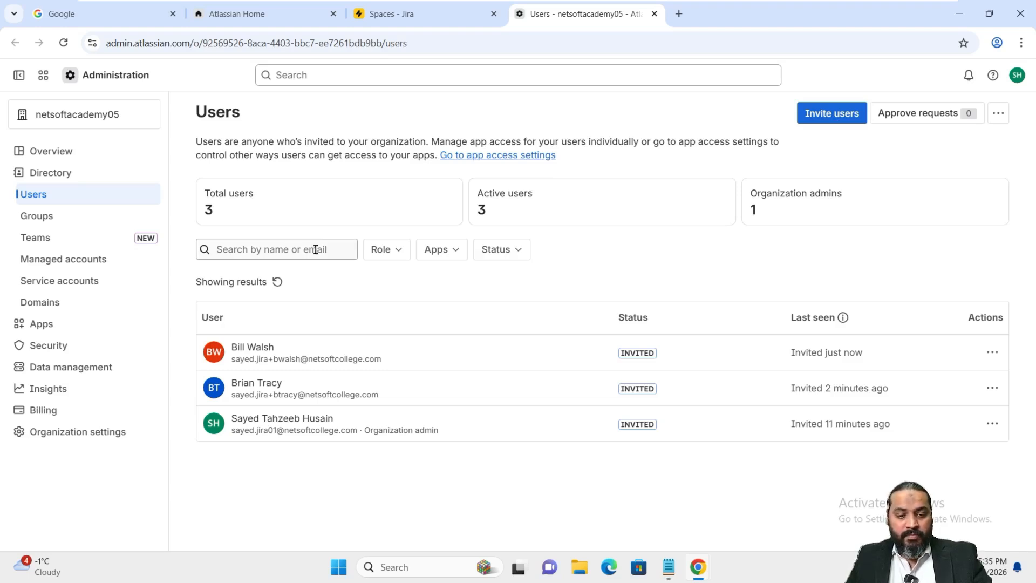
Step: Start a new invite with the fourth user's email and the Jira Service Management Stakeholder role
left_click(839, 112)
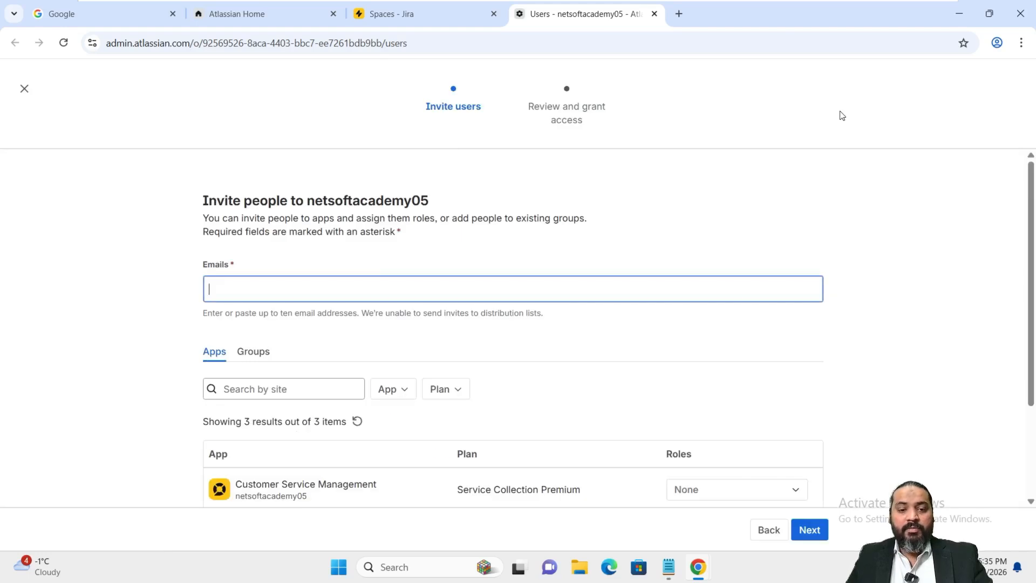
key("ctrl+v")
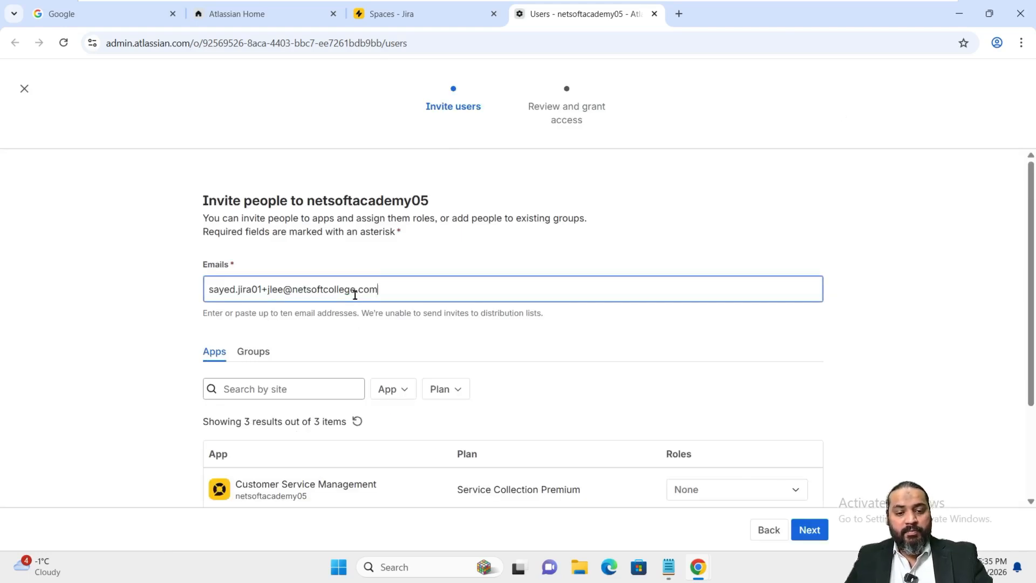
scroll(473, 315, "down", 1)
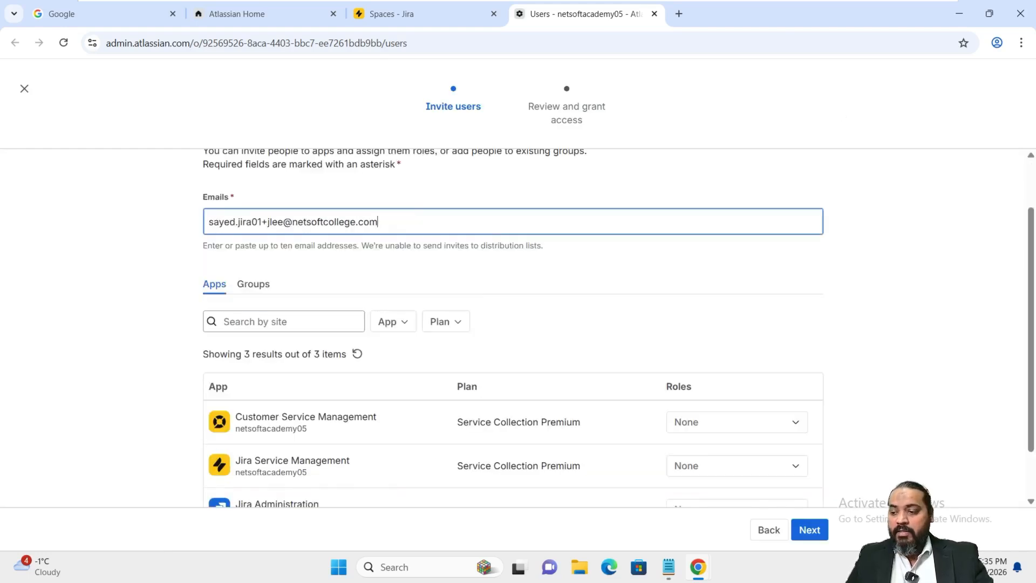
scroll(766, 424, "down", 1)
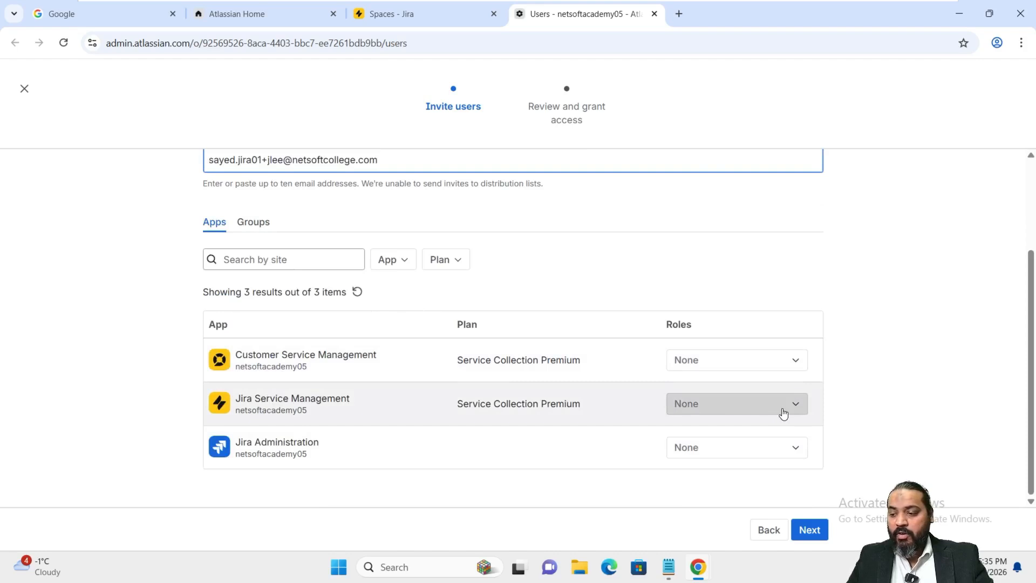
left_click(783, 413)
left_click(688, 214)
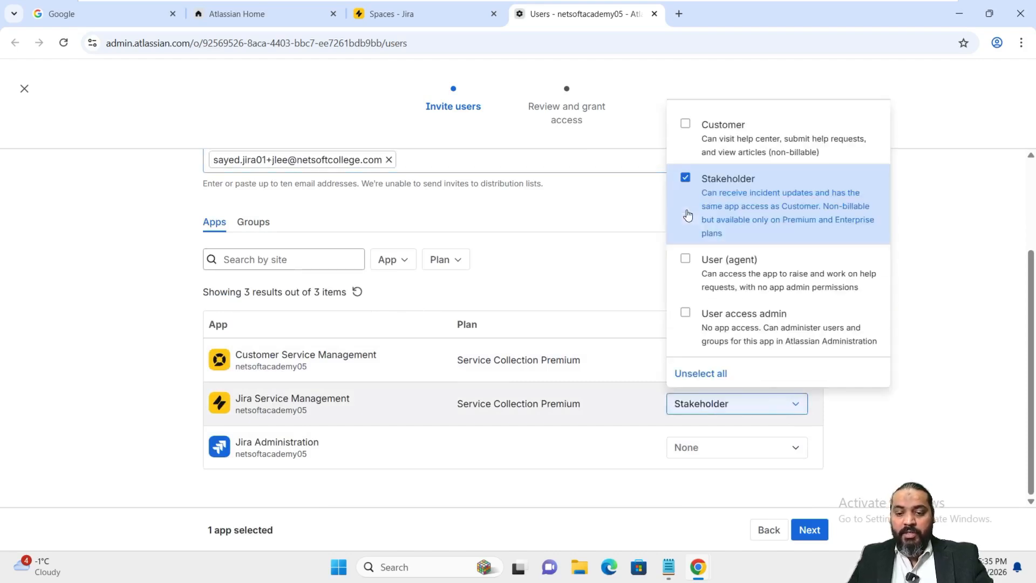
Step: Review and grant access, decline instant domain access, and return to the Notepad notes
left_click(804, 537)
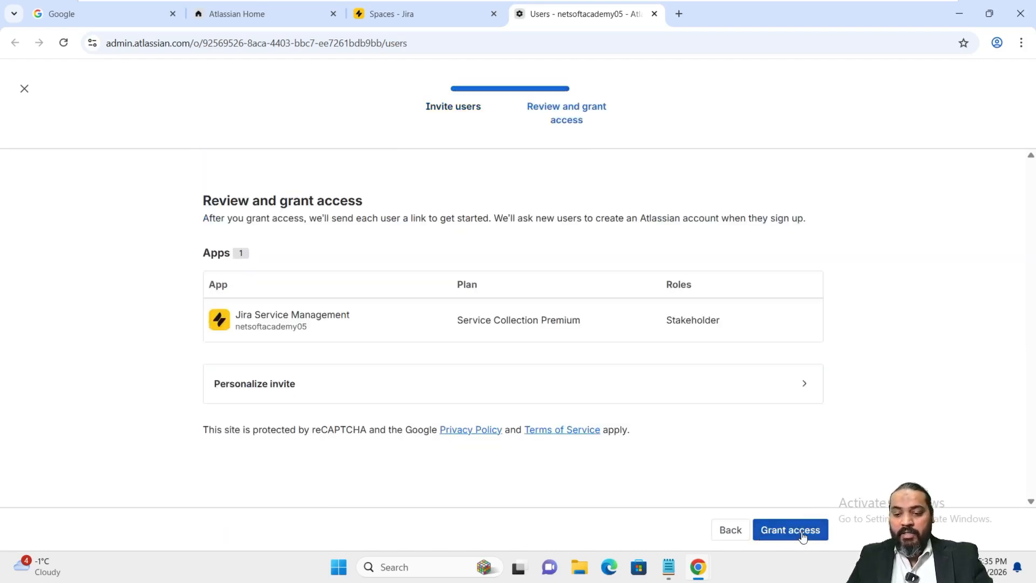
left_click(802, 537)
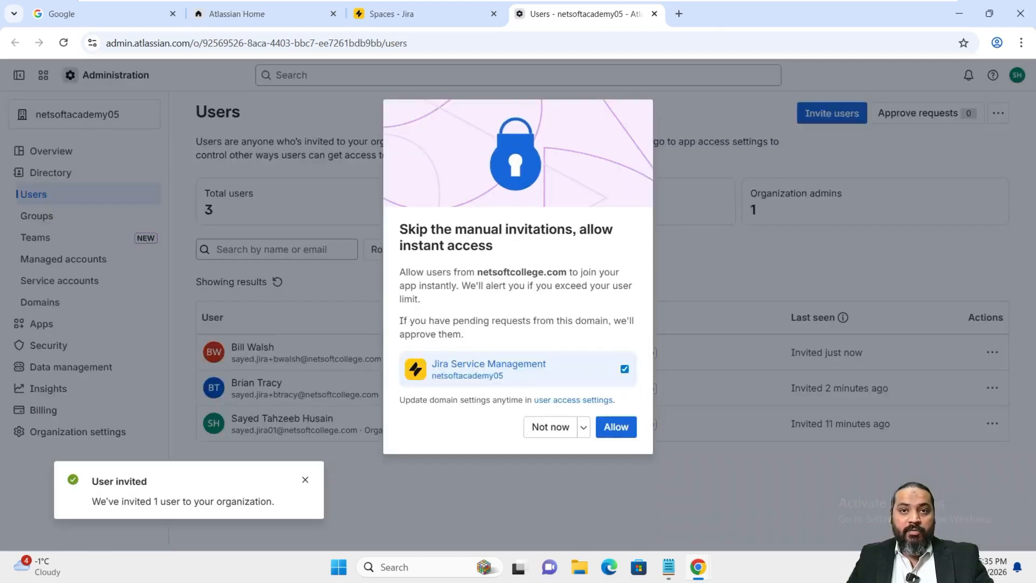
left_click(545, 426)
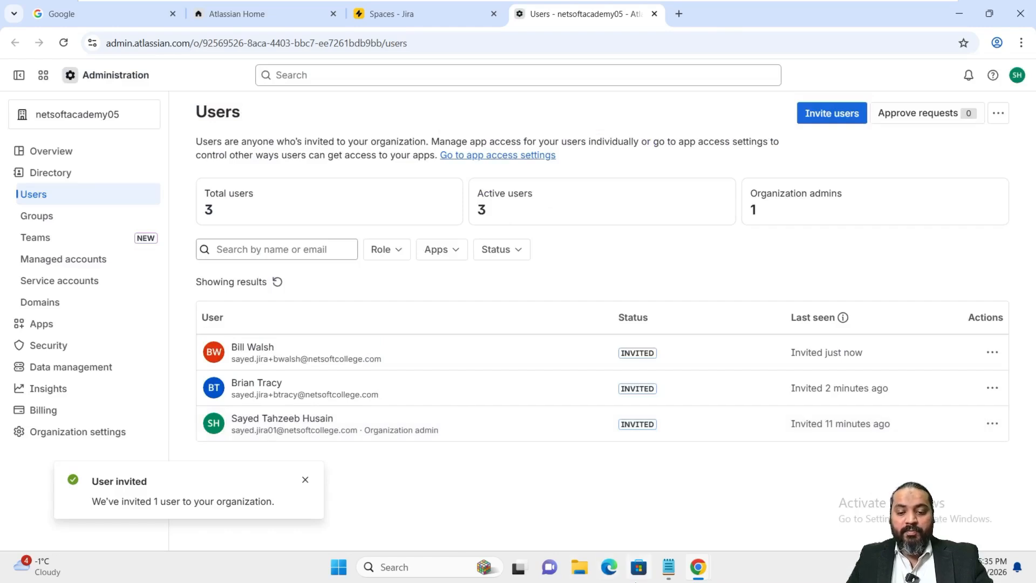
mouse_move(668, 567)
left_click(740, 488)
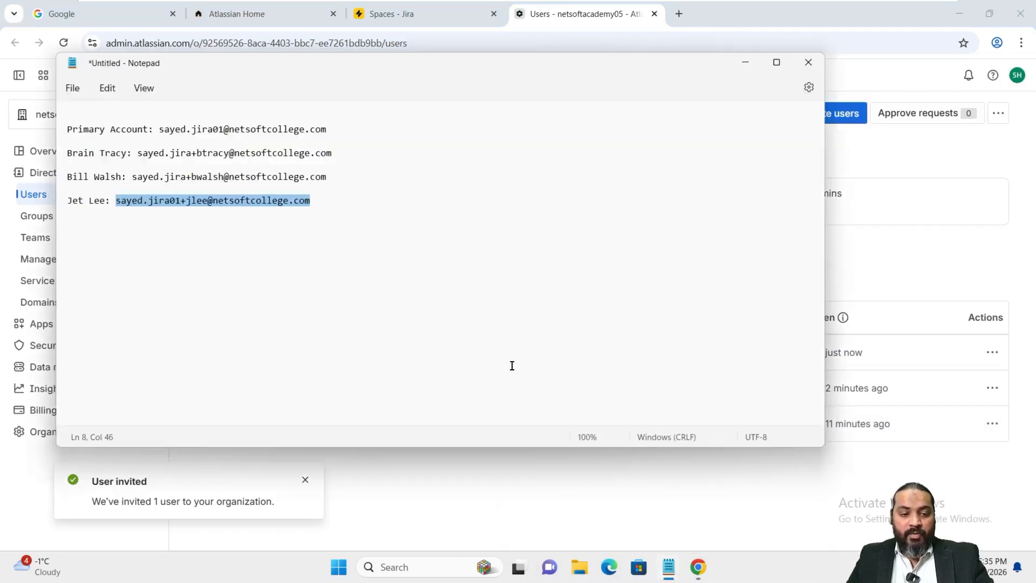
Step: Add a fifth line in Notepad with the next user's name
left_click(368, 208)
key("Return")
key("Return")
type("Me")
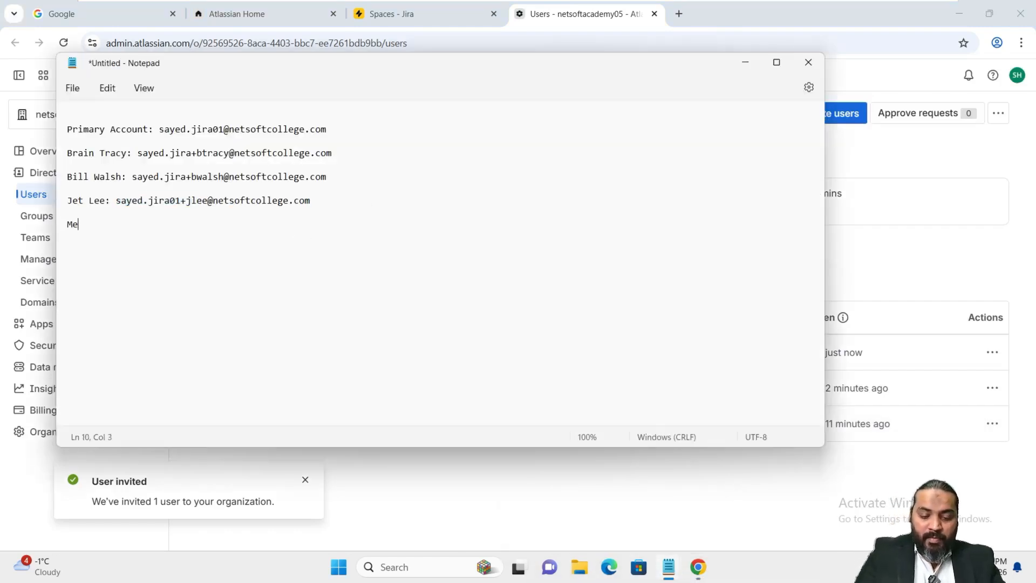
type("gan Fox:")
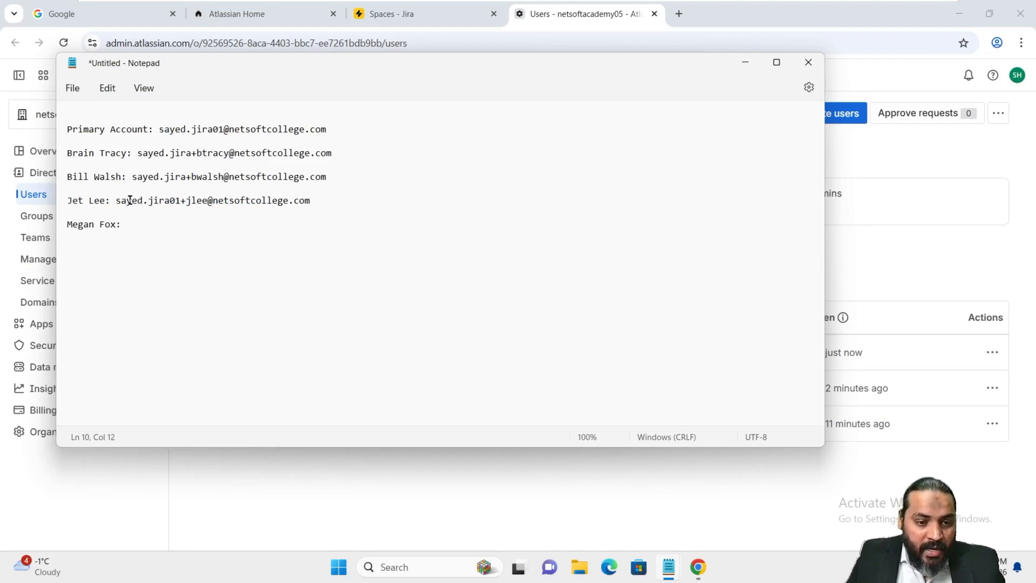
Step: Remove the stray 01 from the fourth address and add 01 before the plus in the second and third
left_click(180, 200)
key("BackSpace")
key("BackSpace")
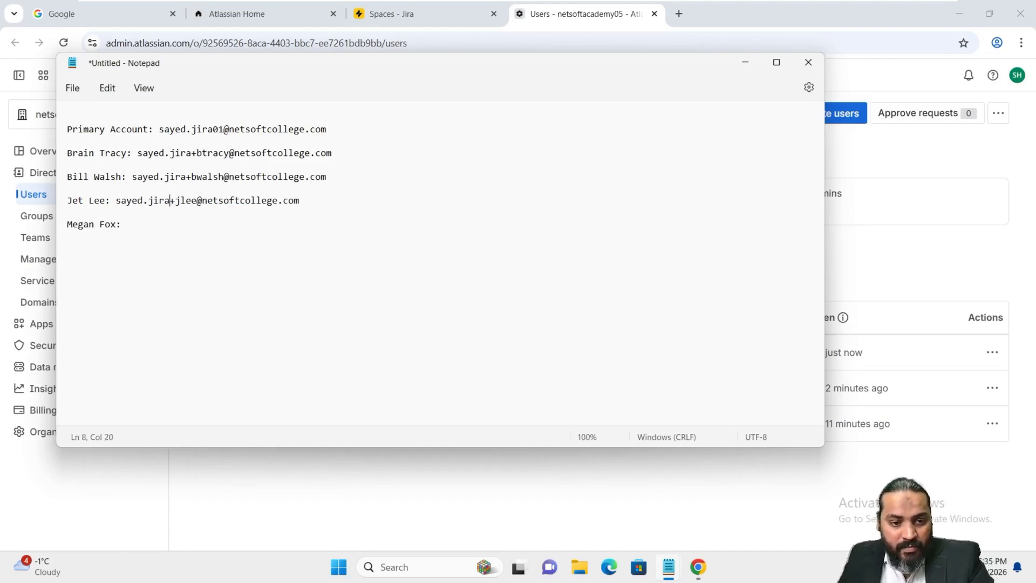
left_click(193, 153)
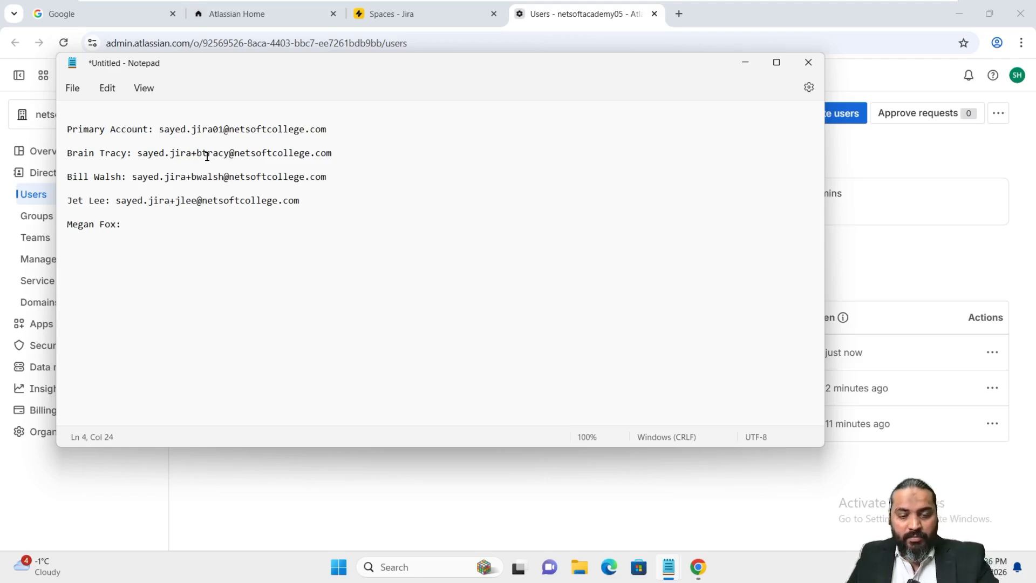
type("0")
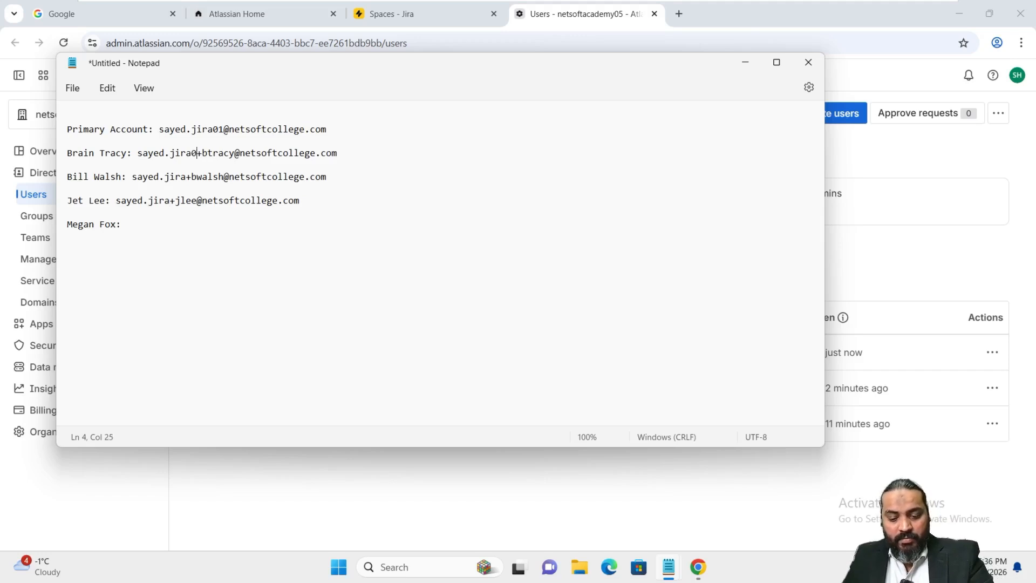
type("1")
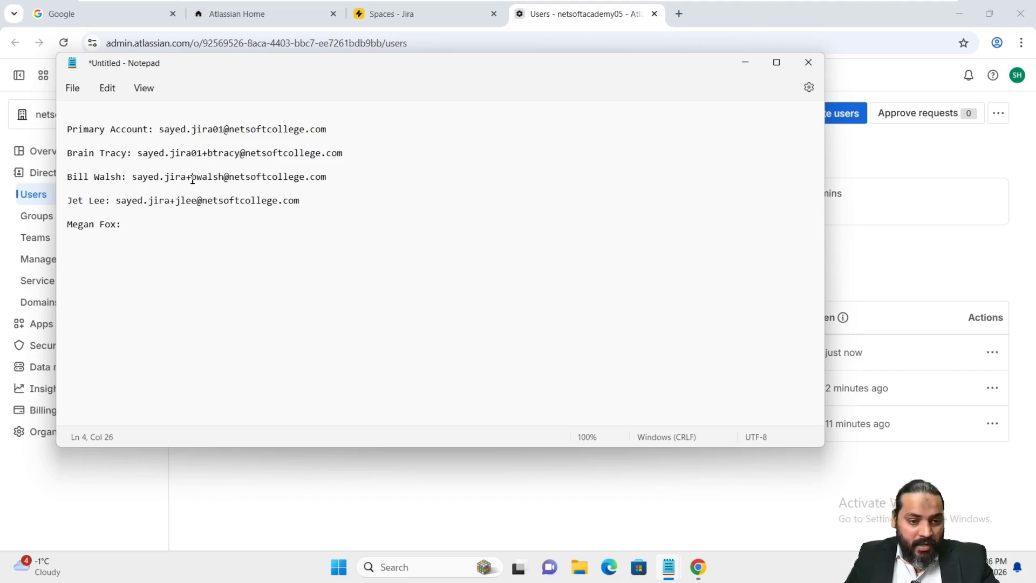
left_click(188, 177)
type("01")
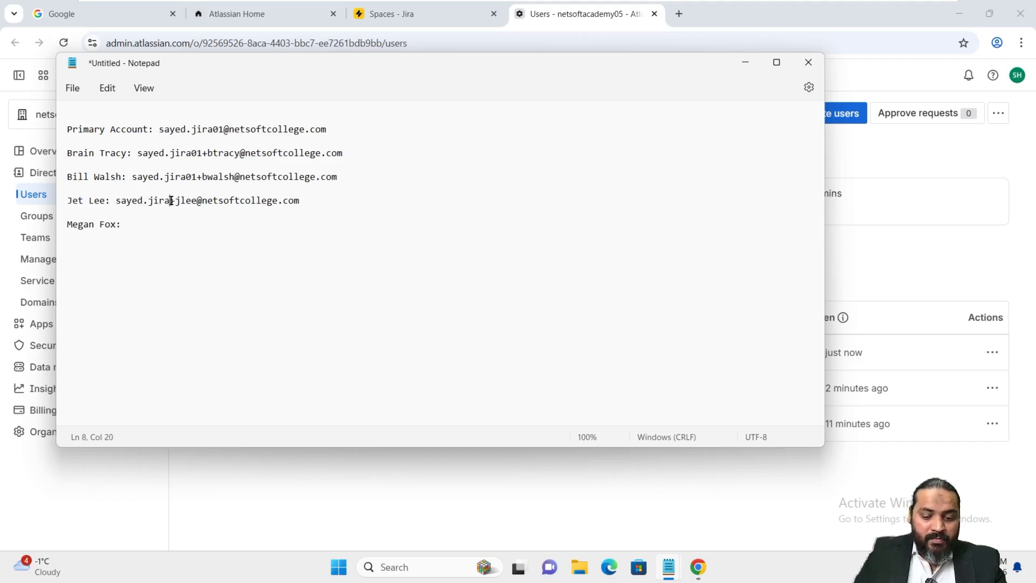
type("01")
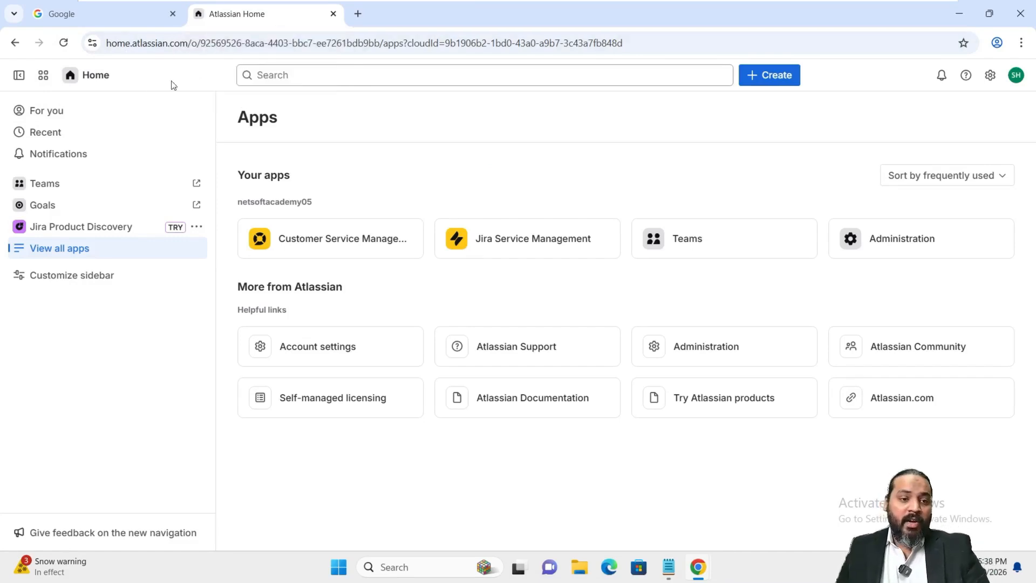
Step: Switch to Jira Service Management and open User management from the settings gear
left_click(46, 77)
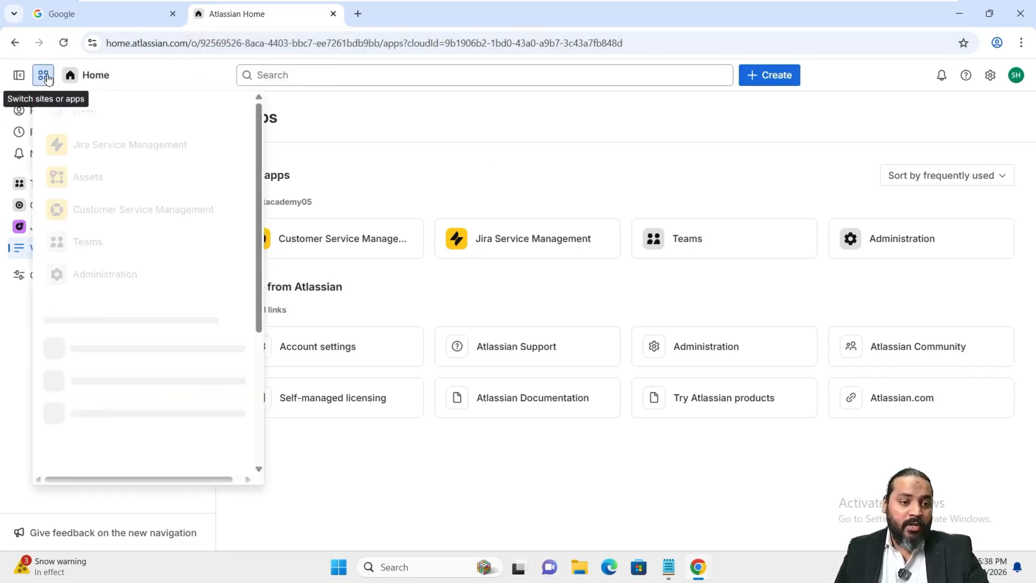
left_click(107, 143)
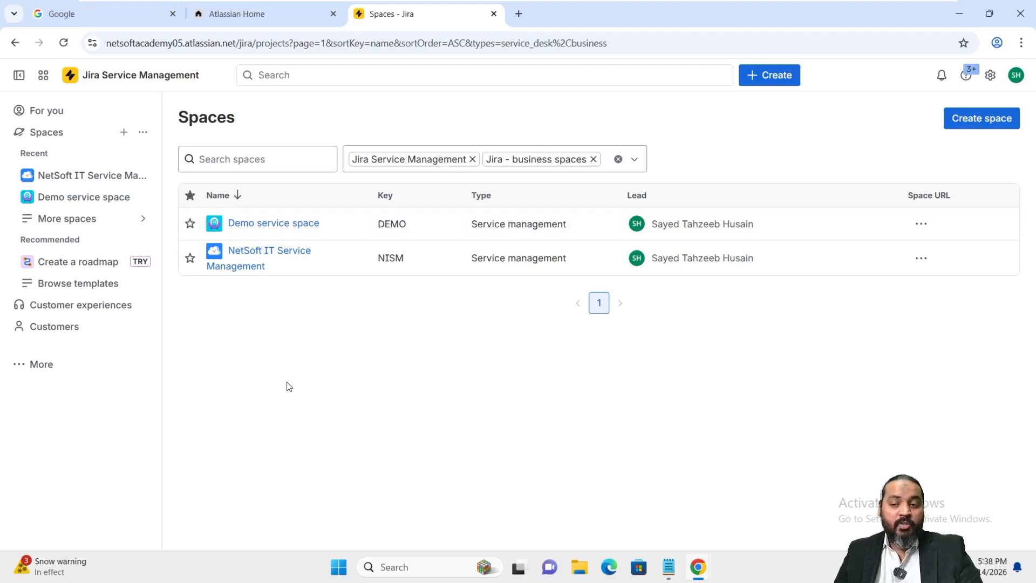
left_click(989, 75)
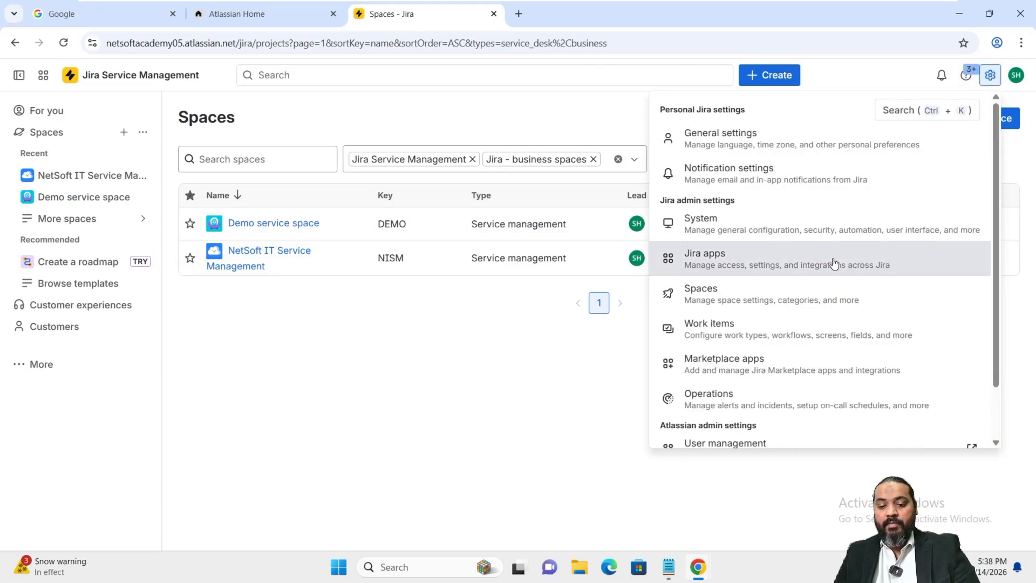
scroll(829, 259, "down", 1)
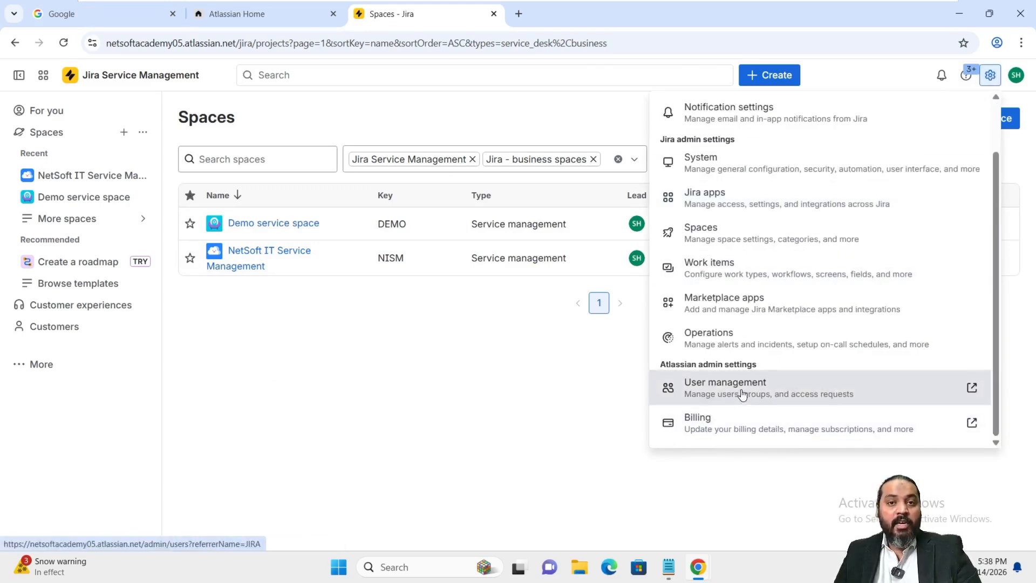
left_click(742, 394)
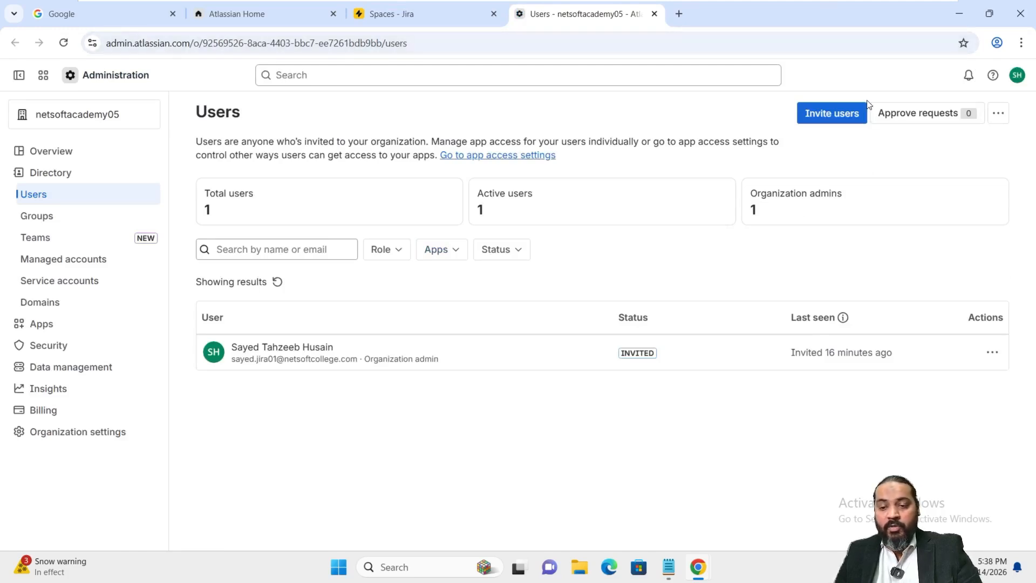
Step: Start a new invite, bring up the Notepad notes, and highlight each address line in turn
left_click(835, 115)
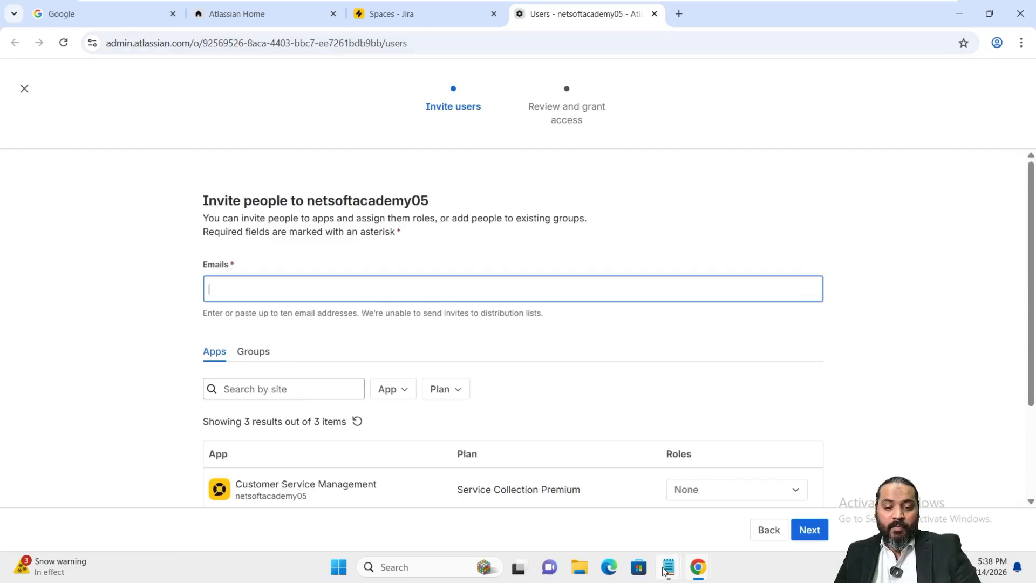
mouse_move(668, 566)
left_click(696, 514)
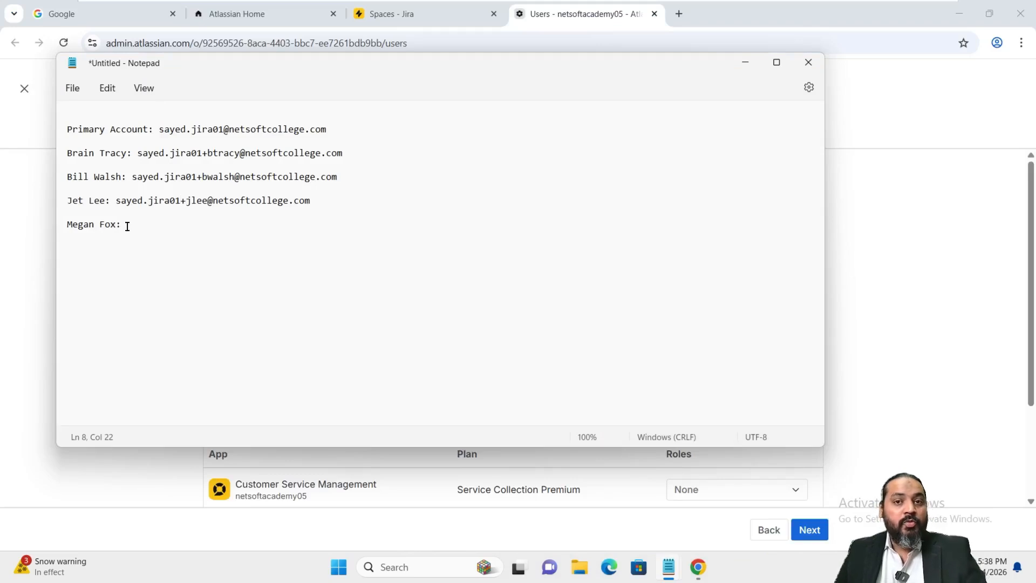
left_click_drag(68, 129, 358, 129)
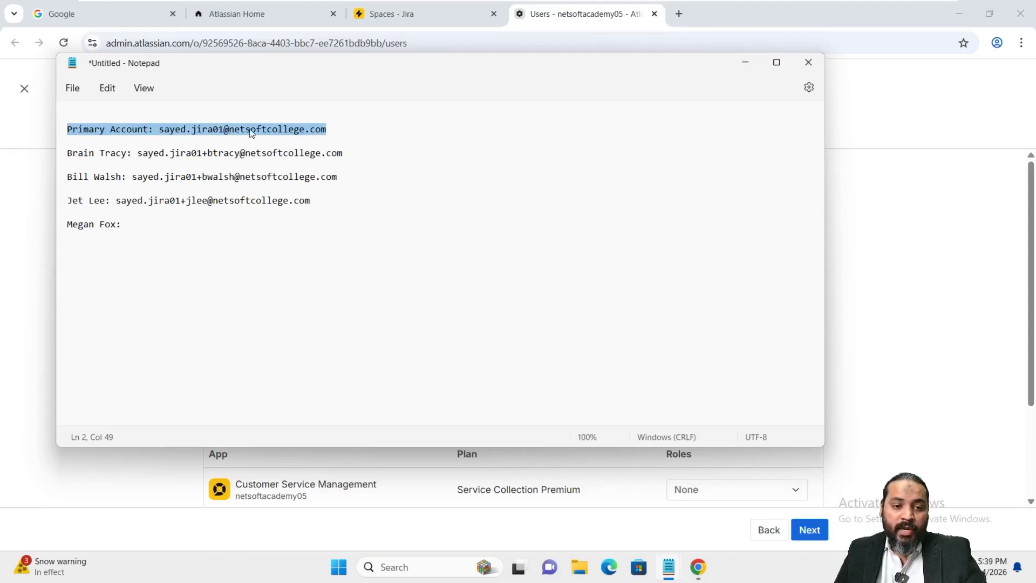
left_click(336, 125)
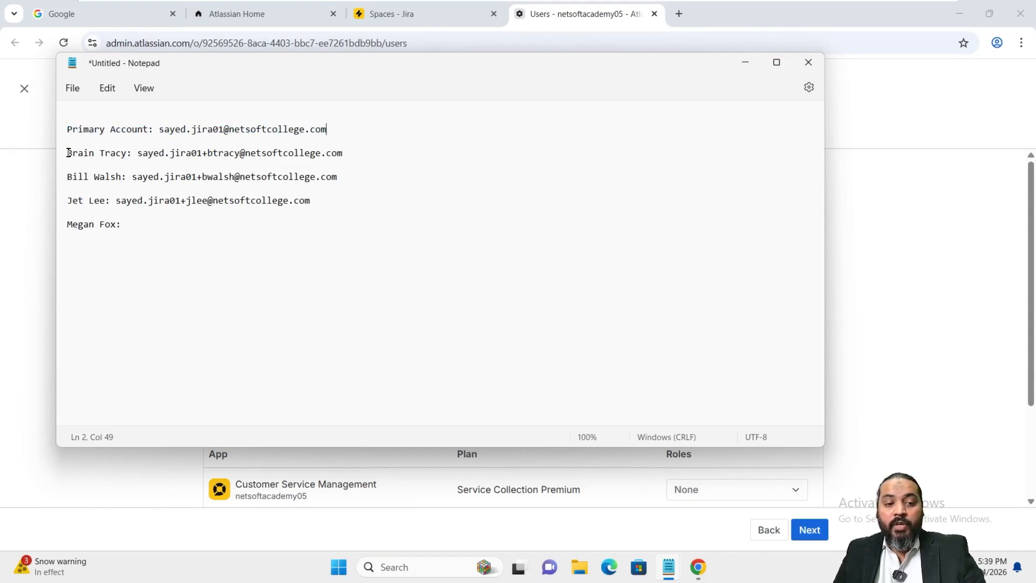
left_click_drag(68, 153, 126, 155)
triple_click(78, 181)
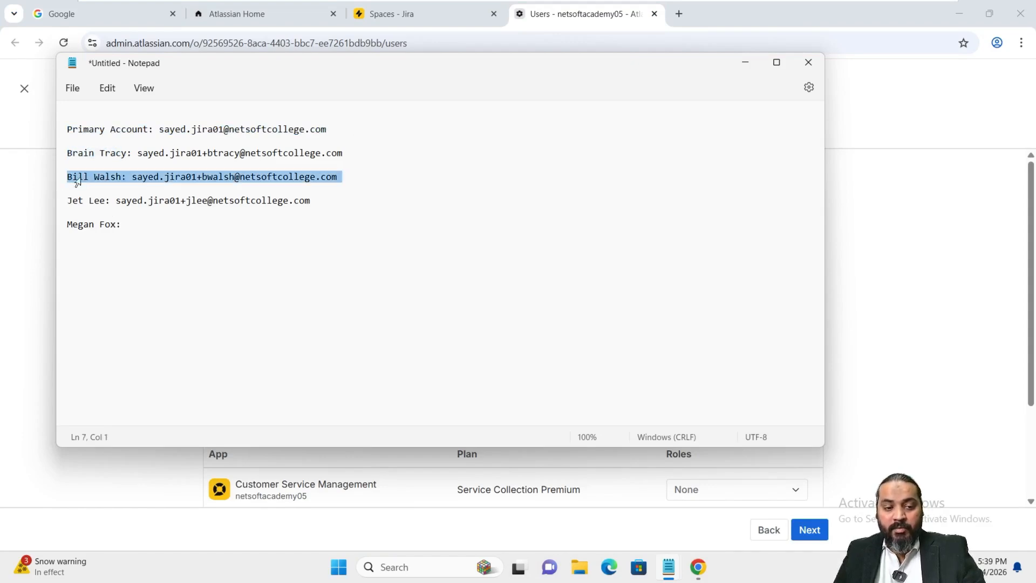
left_click_drag(68, 201, 111, 201)
left_click(72, 226)
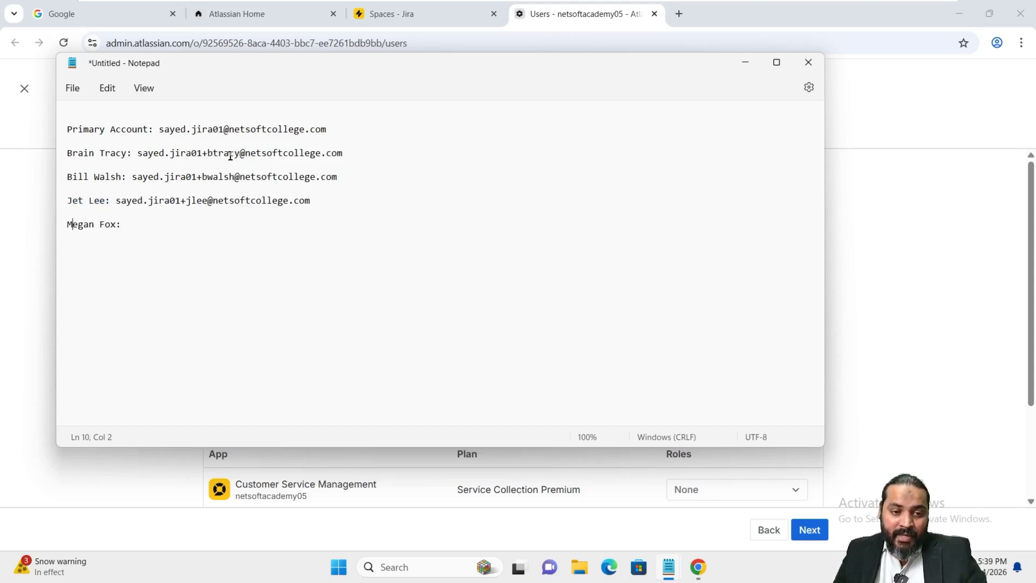
Step: Compare the plus-tags in the second, third and fourth addresses, then select the primary address
left_click_drag(201, 155, 240, 154)
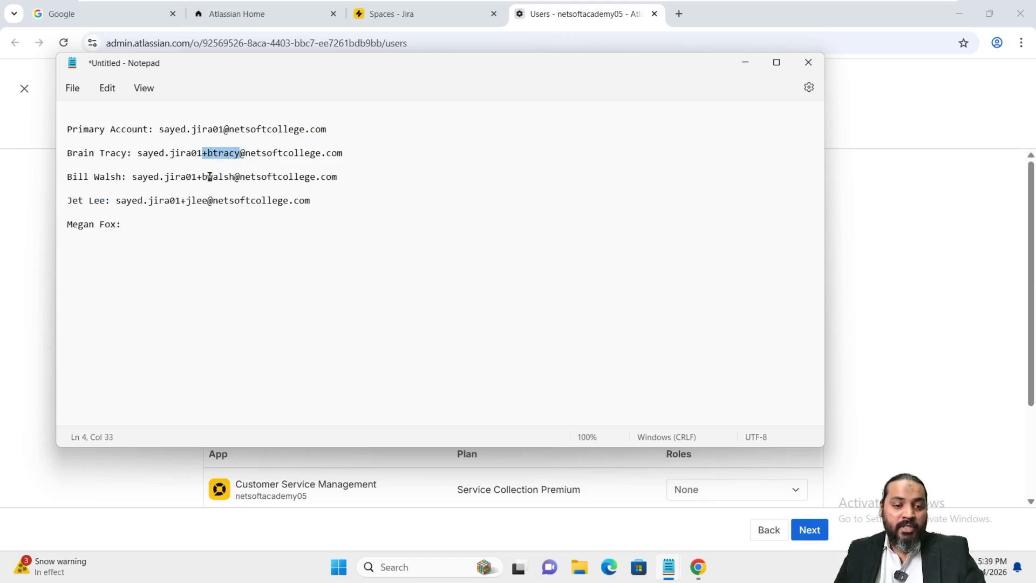
left_click_drag(198, 178, 225, 177)
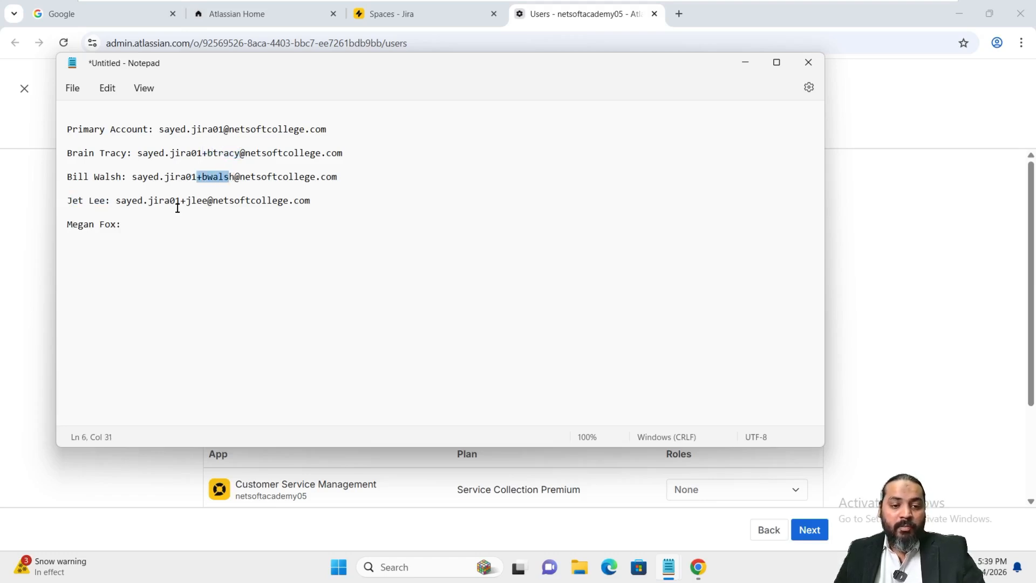
left_click_drag(180, 202, 205, 197)
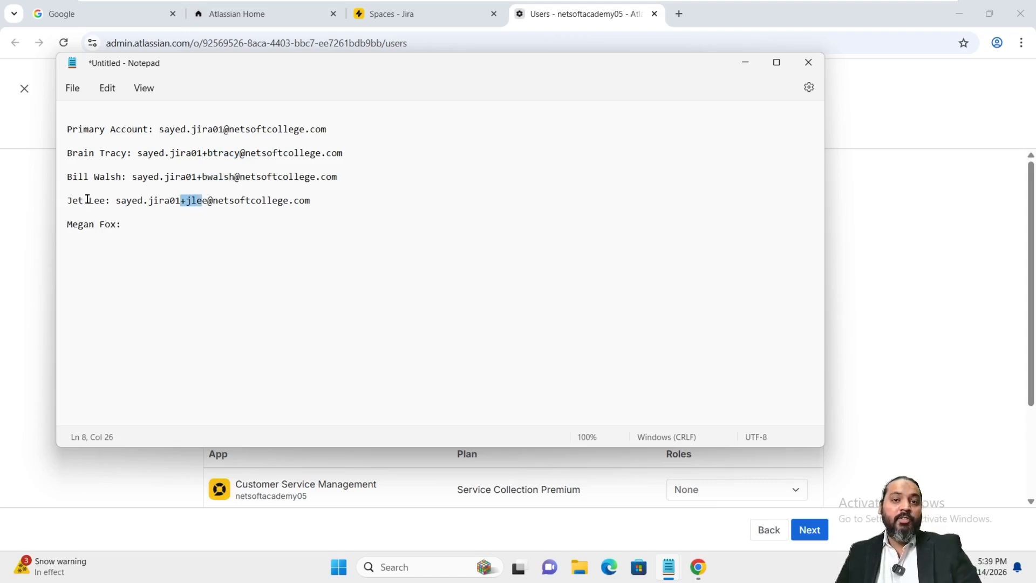
left_click(198, 208)
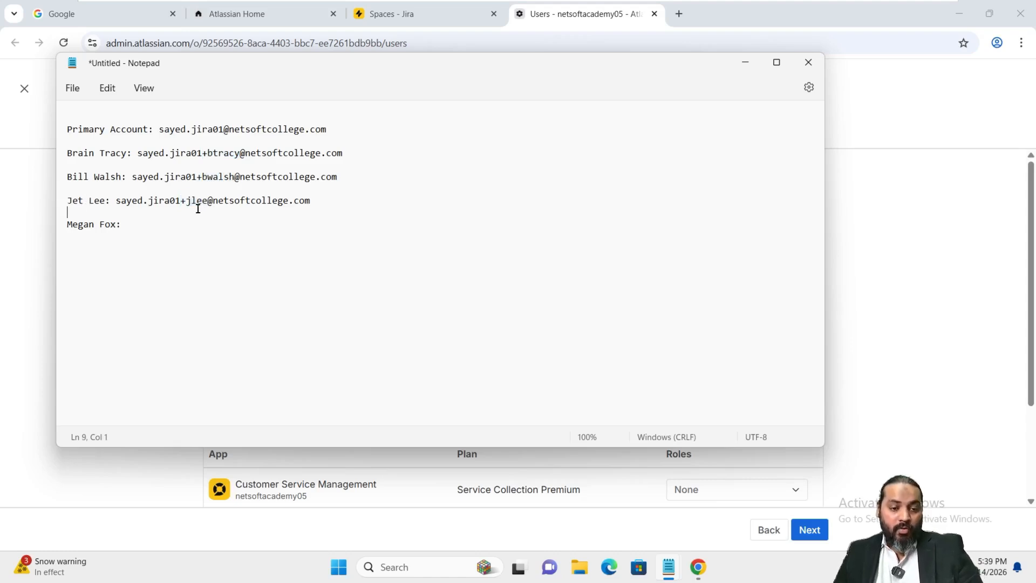
left_click_drag(187, 201, 207, 201)
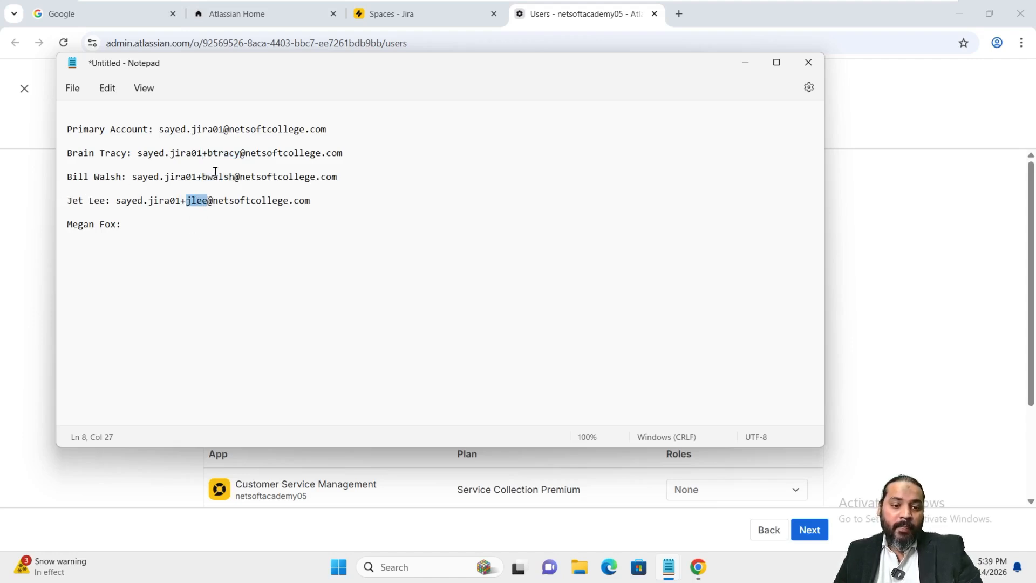
left_click_drag(204, 177, 226, 180)
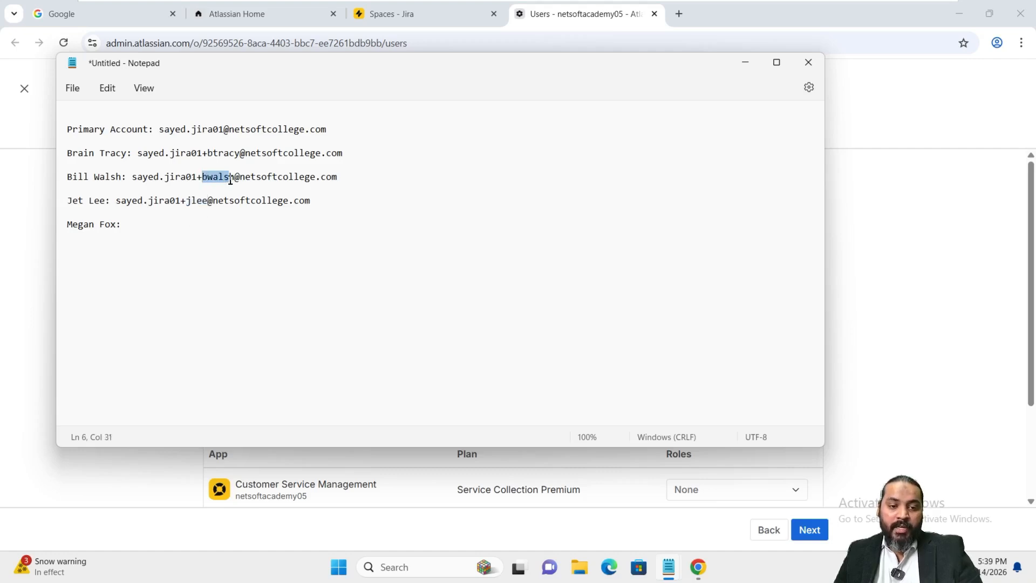
left_click(204, 201)
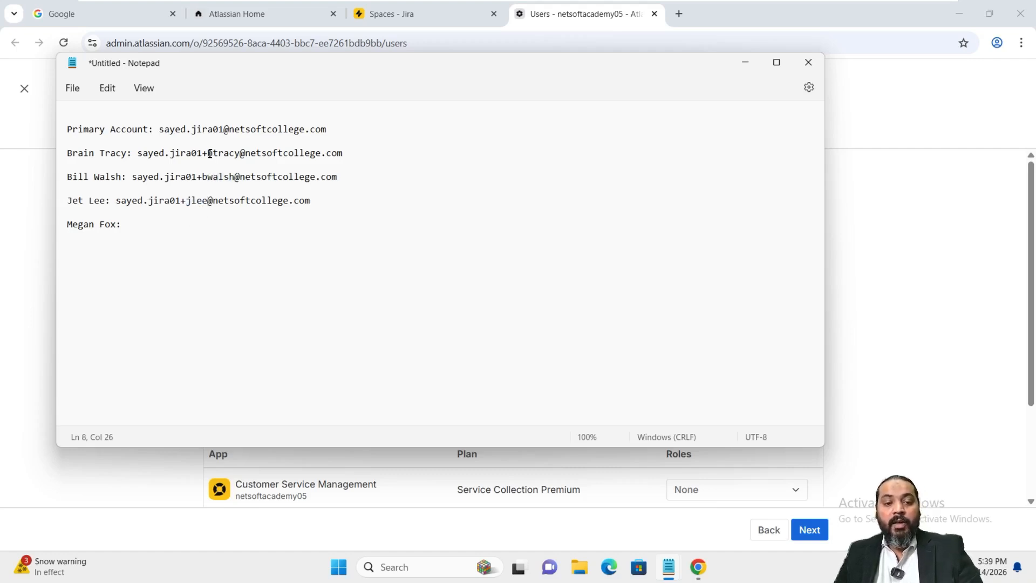
left_click_drag(208, 154, 229, 154)
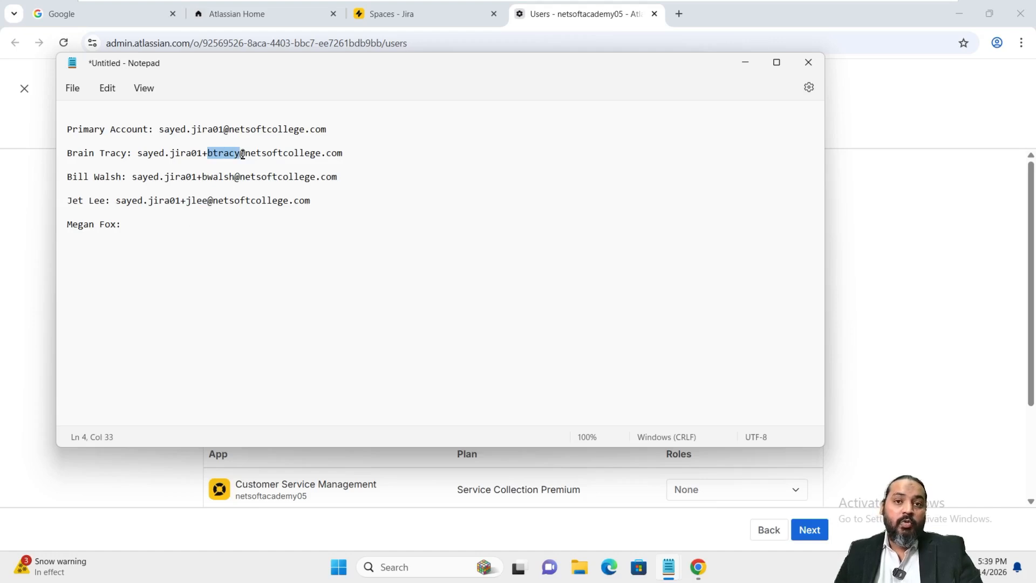
left_click(164, 222)
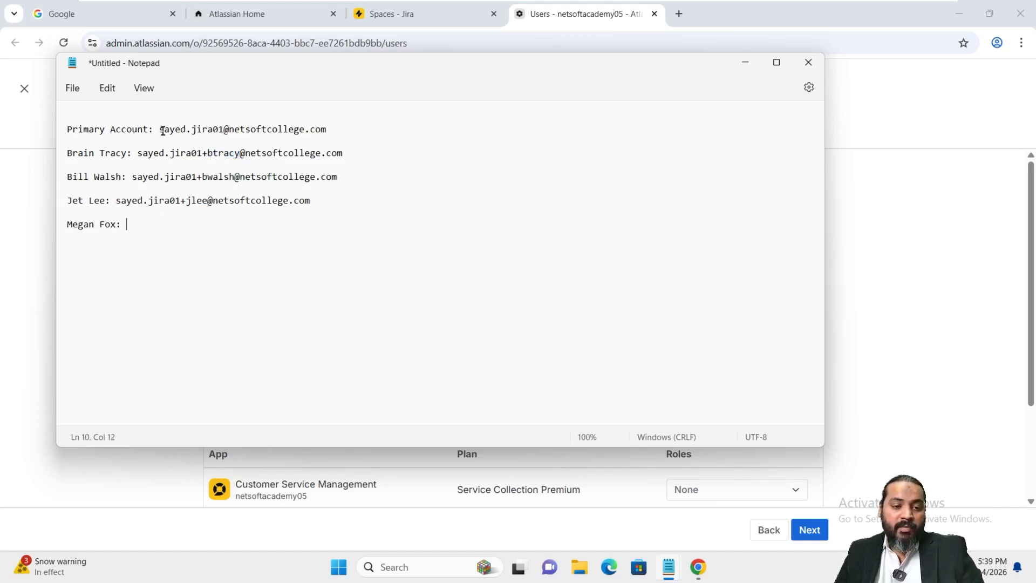
left_click_drag(163, 131, 325, 135)
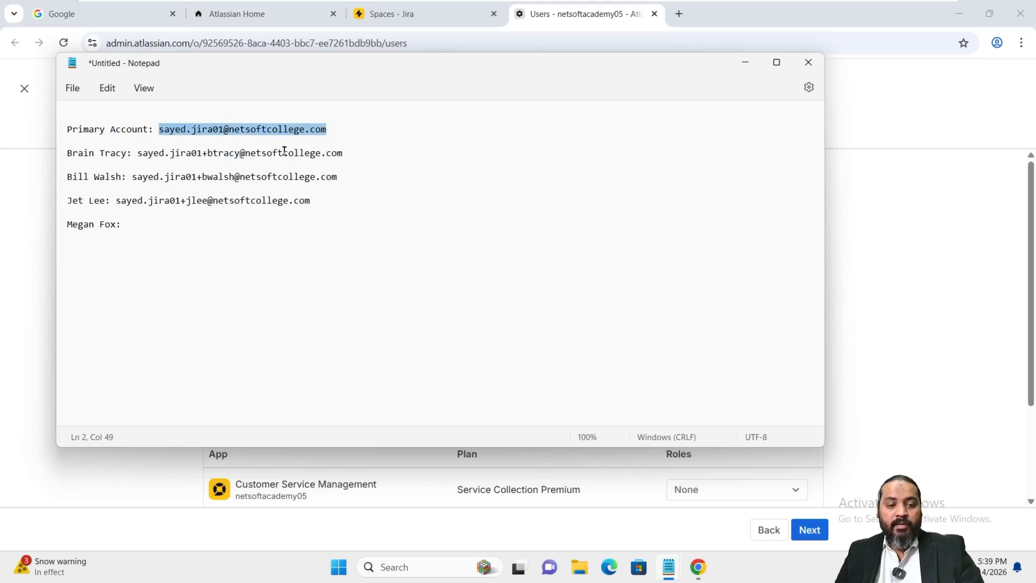
Step: Paste the primary email onto the fifth user's line with a plus-tag, then select the second address
left_click(155, 225)
key("ctrl+v")
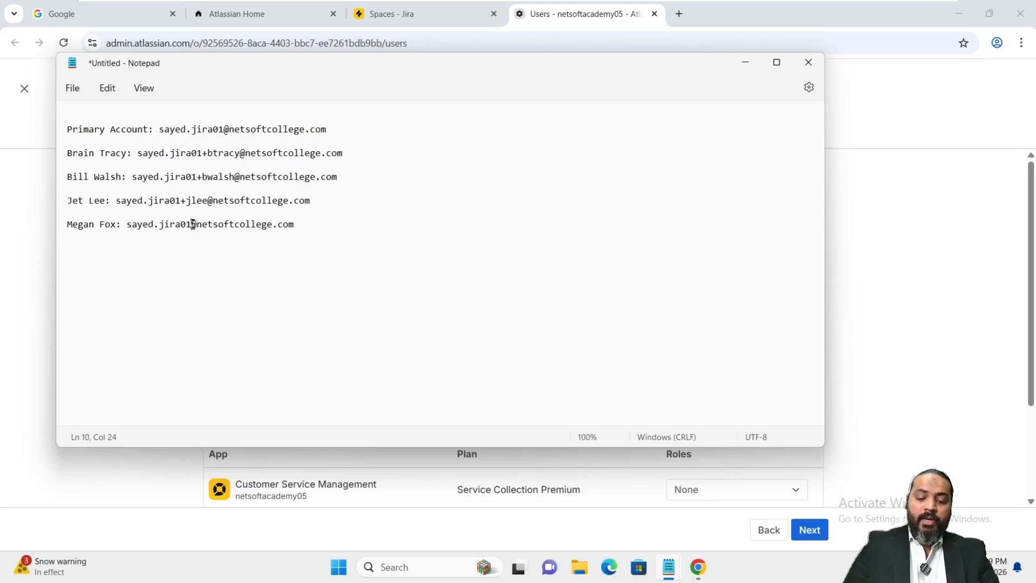
type("+mfox")
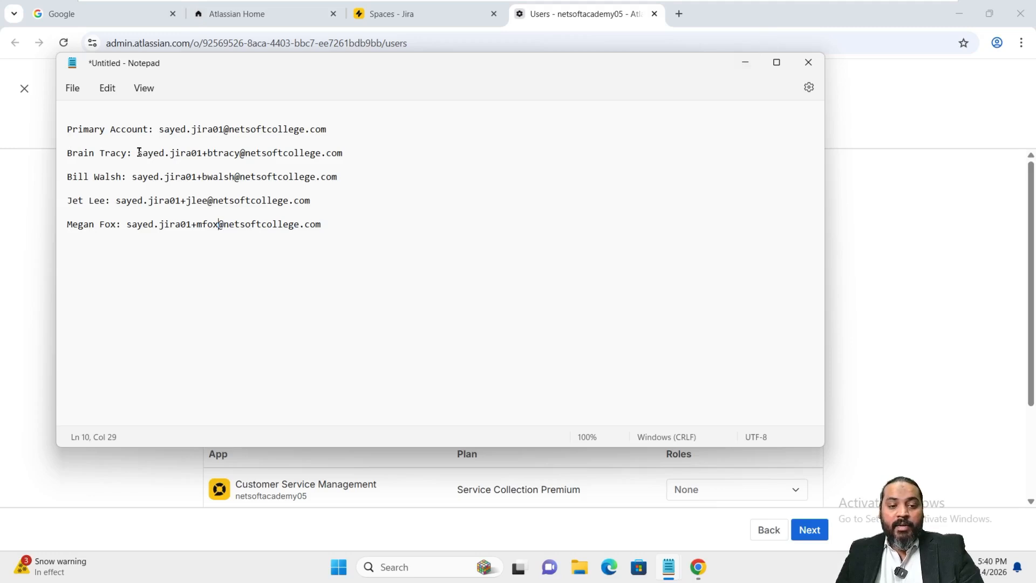
left_click_drag(138, 152, 372, 156)
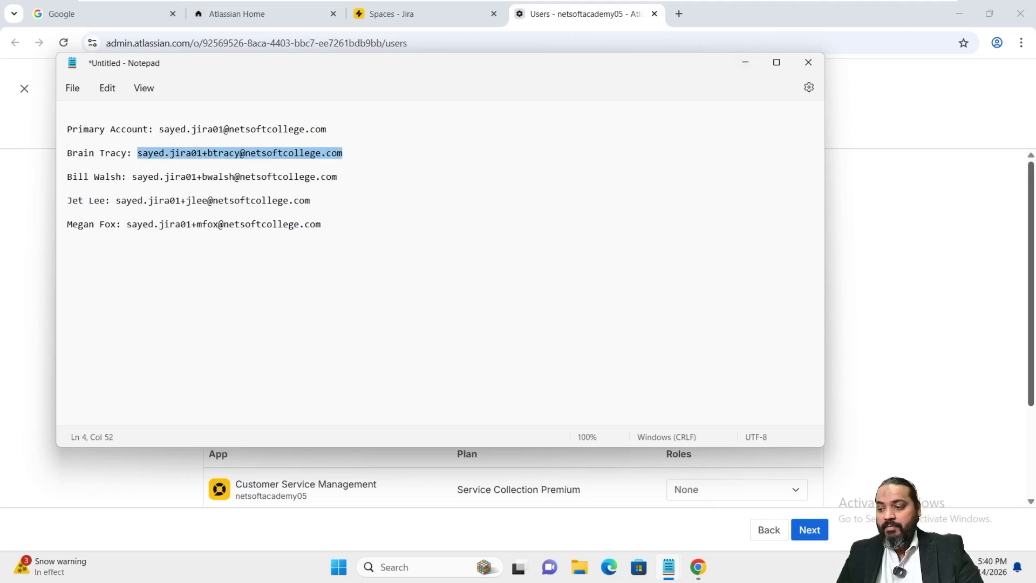
Step: Paste an address into Emails, choose the Customer role for Jira Service Management, and remove the wrong primary-address chip
left_click(745, 64)
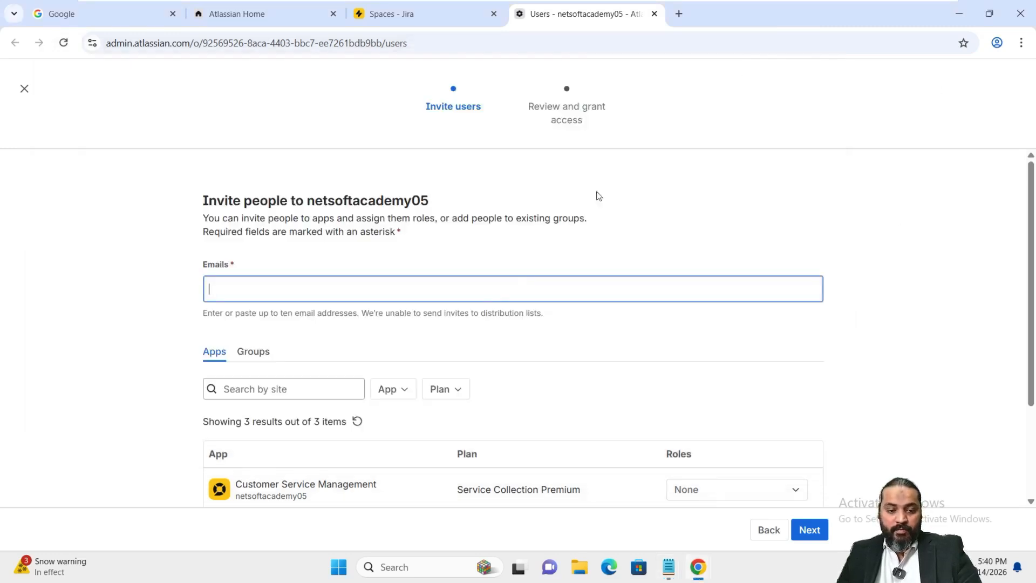
left_click(444, 291)
key("ctrl+v")
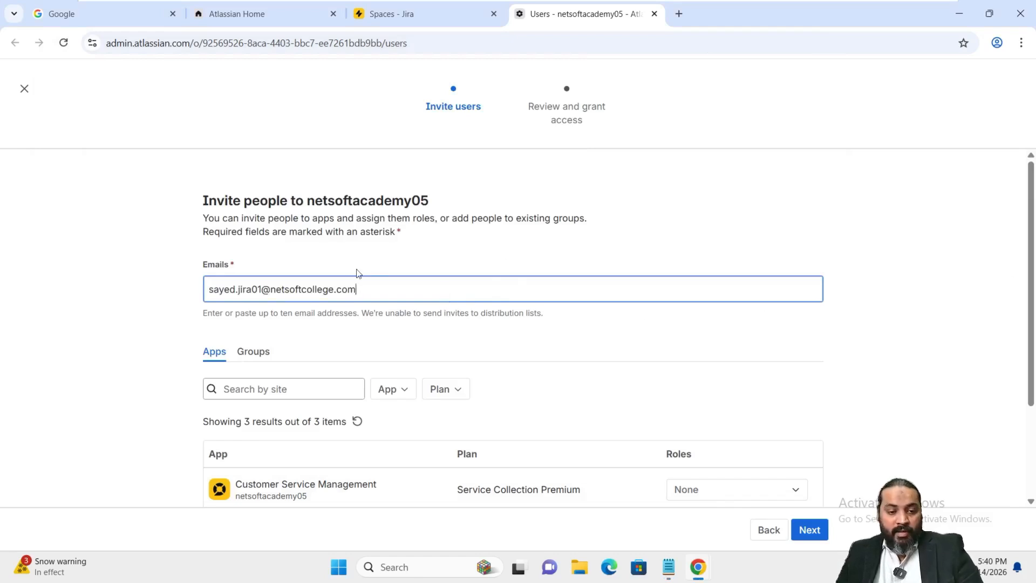
scroll(350, 331, "down", 2)
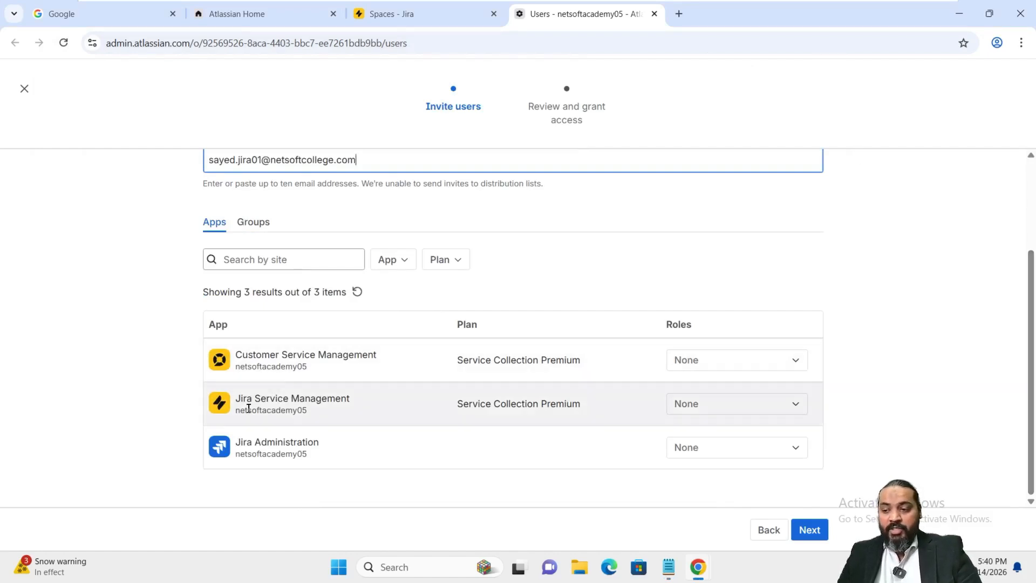
left_click(766, 409)
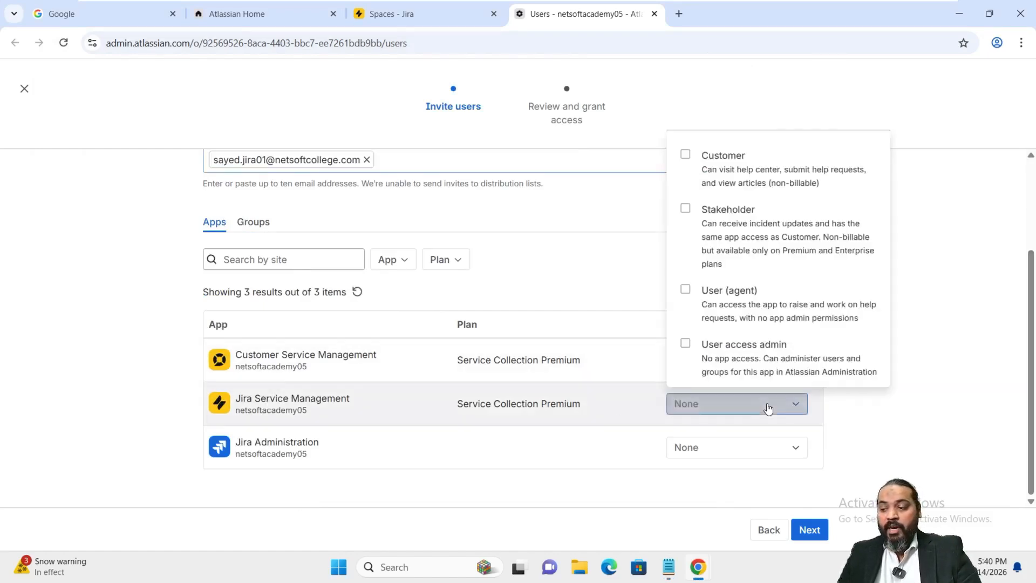
left_click(684, 157)
left_click(890, 334)
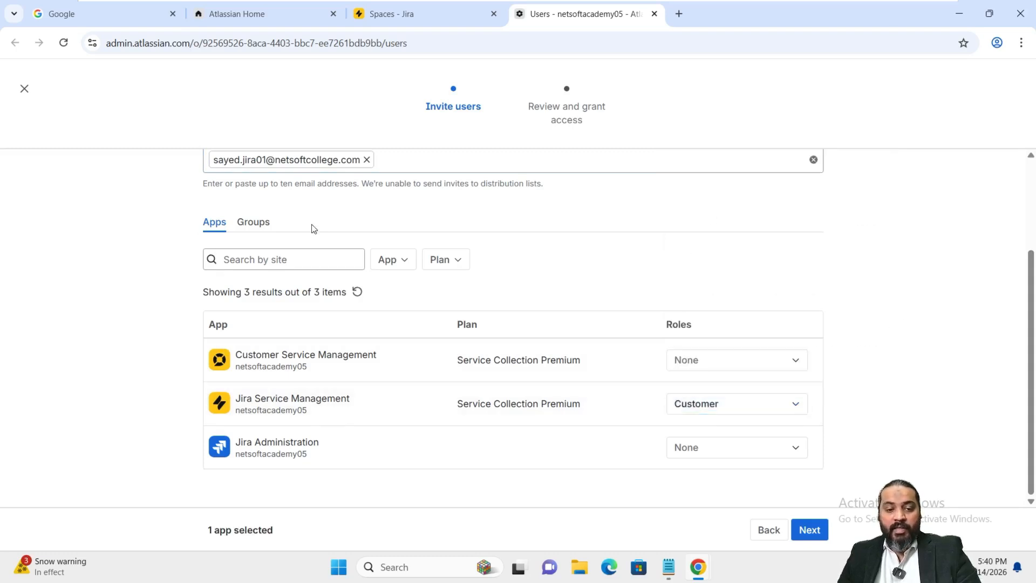
scroll(396, 256, "up", 3)
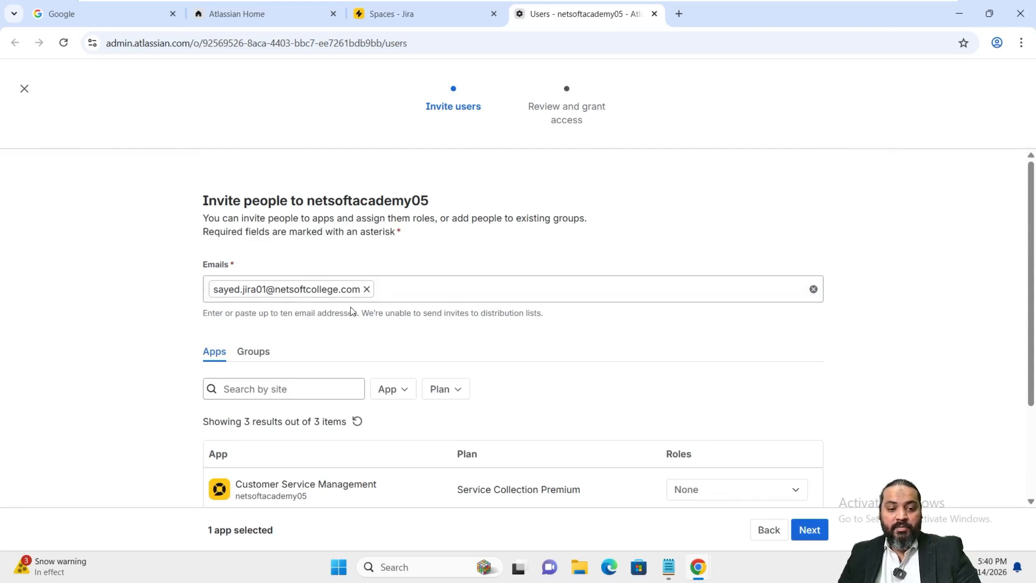
left_click(367, 290)
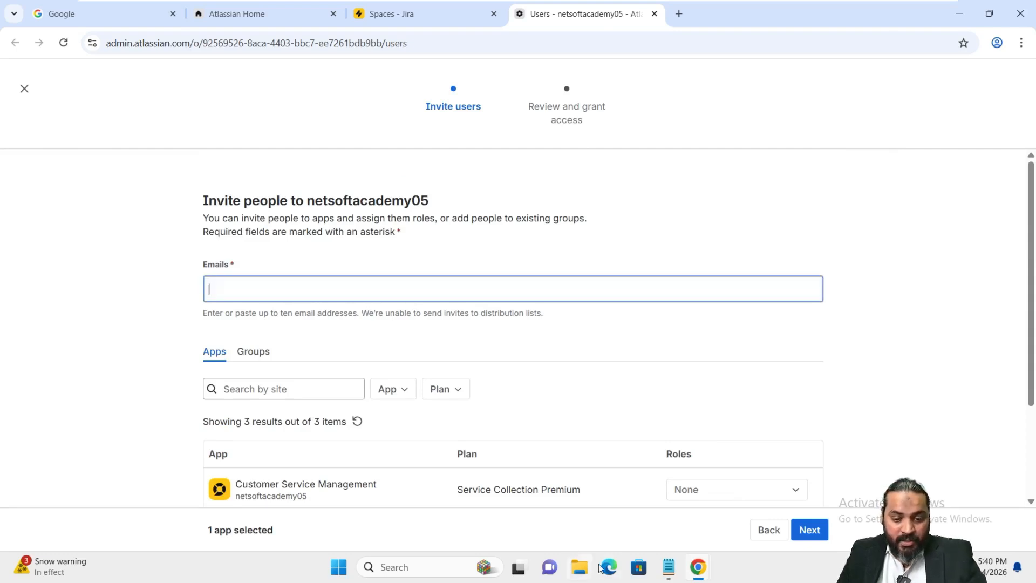
Step: Copy the second user's address from Notepad and paste it into the Emails field
mouse_move(662, 573)
left_click(643, 469)
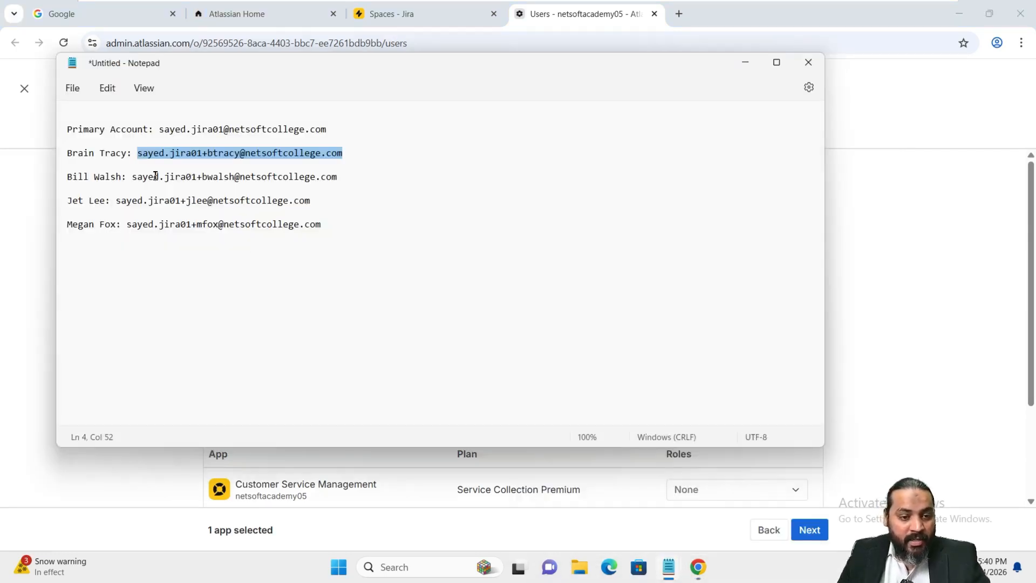
left_click(149, 156)
left_click_drag(161, 154, 344, 152)
key("ctrl+c")
left_click(745, 62)
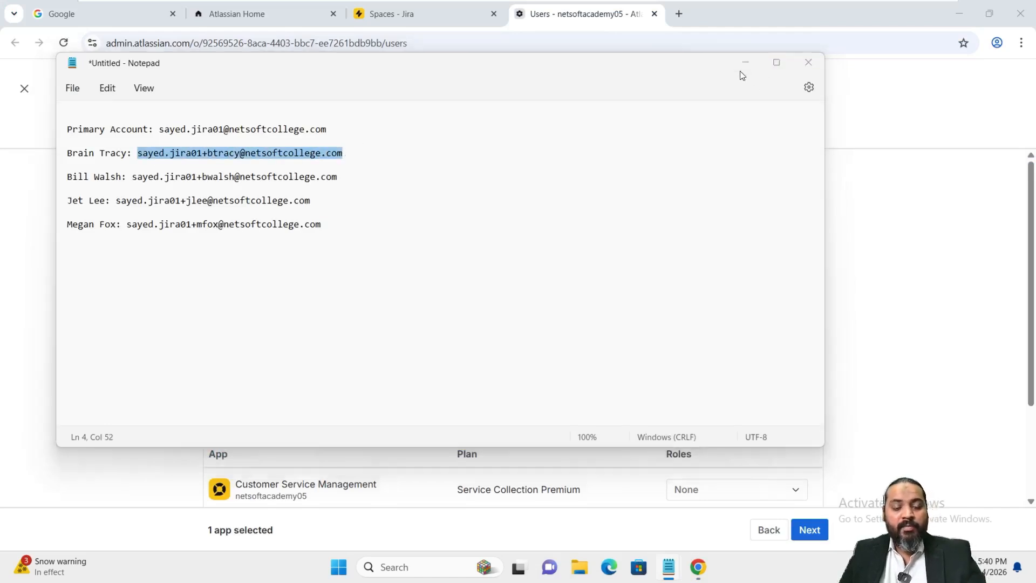
key("ctrl+v")
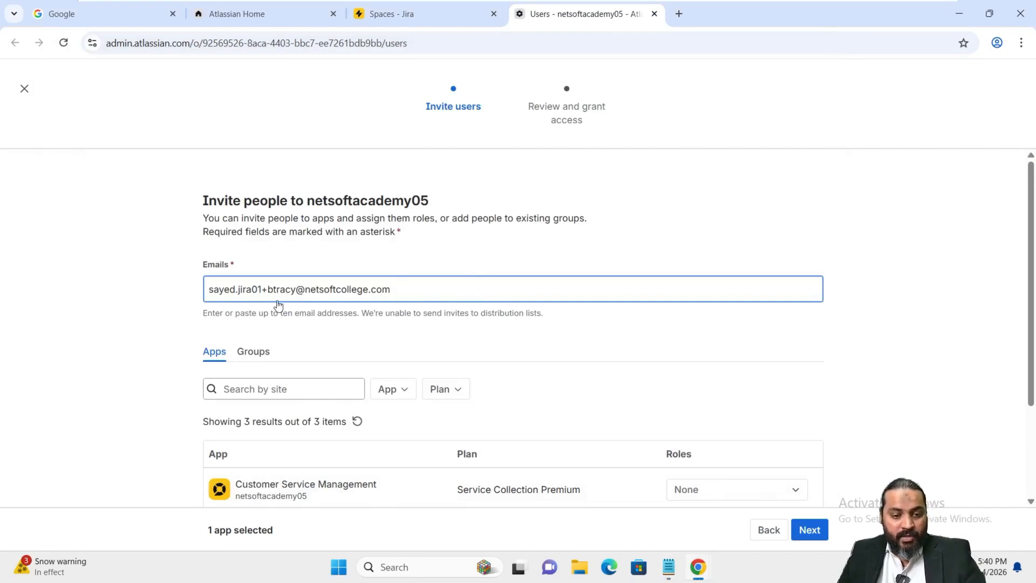
scroll(666, 361, "down", 2)
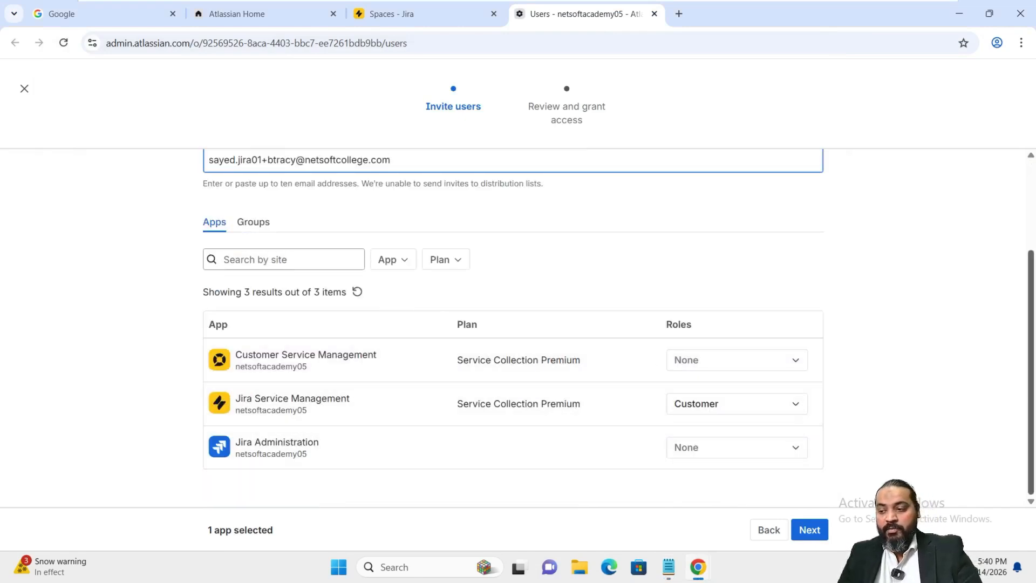
Step: Grant access to the second user, decline instant access, and dismiss the User invited notice
left_click(810, 530)
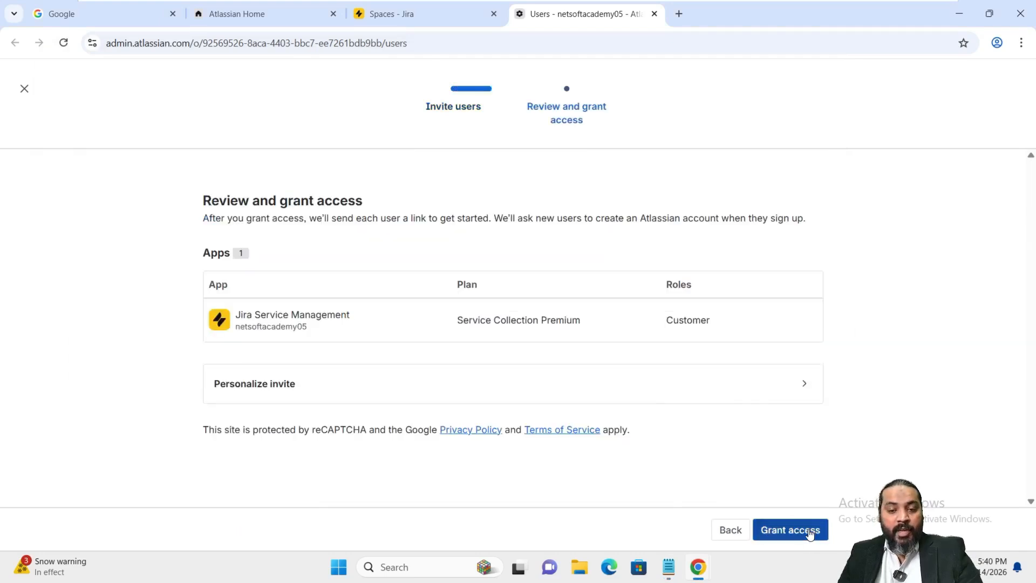
left_click(809, 530)
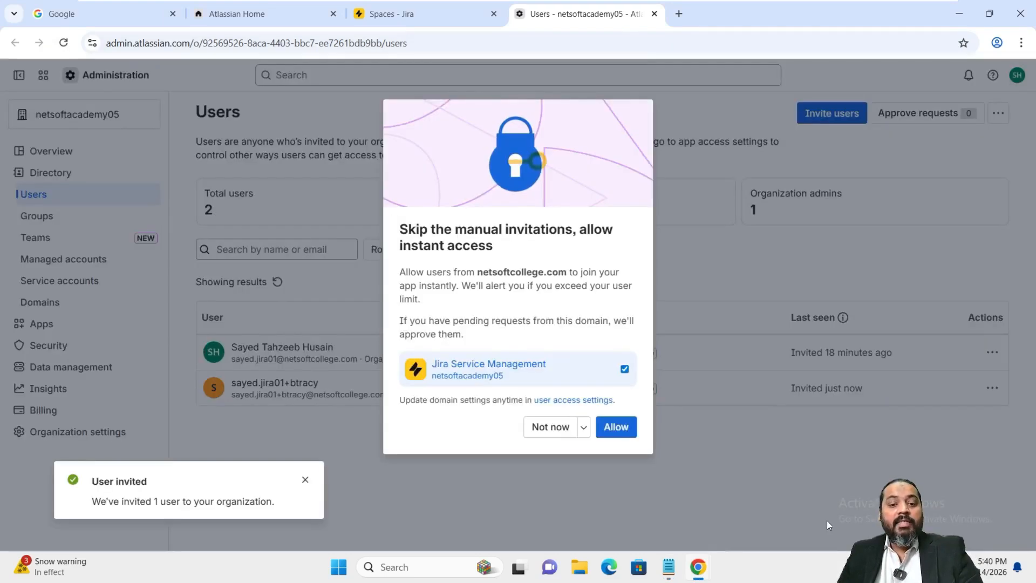
left_click(556, 429)
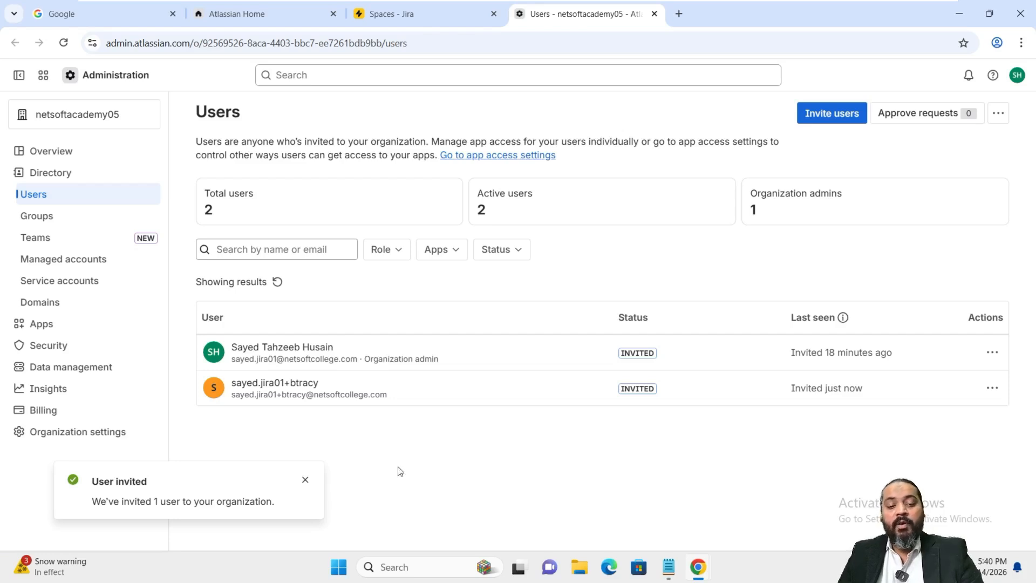
left_click(305, 480)
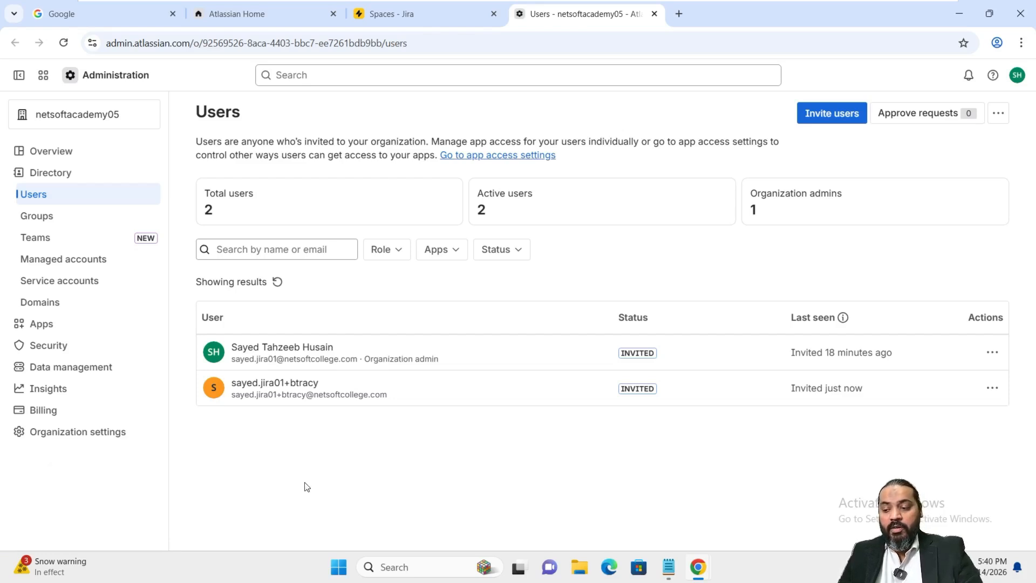
left_click(831, 114)
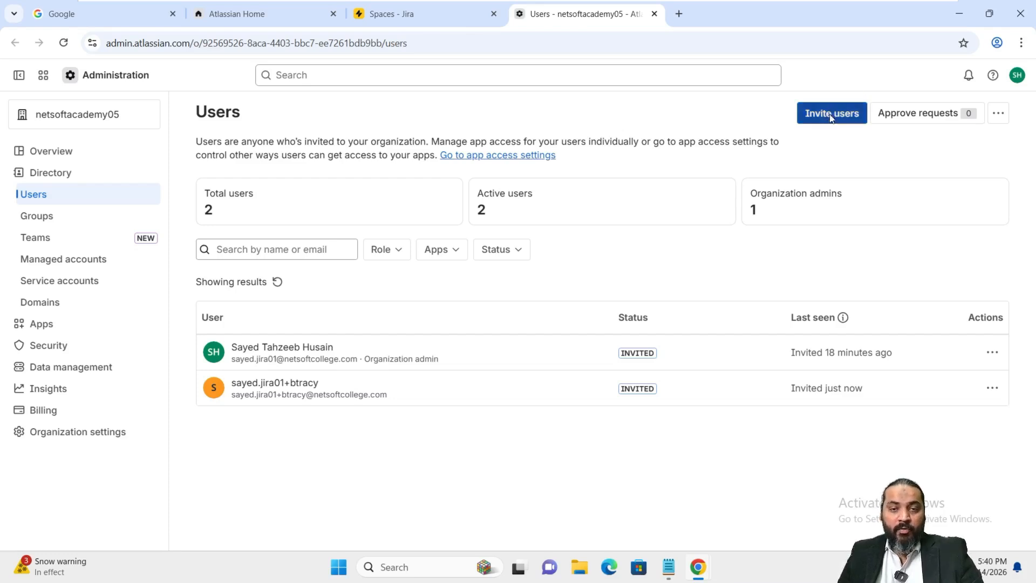
Step: Copy the third user's email address from the notes into the invite form's emails field
mouse_move(672, 570)
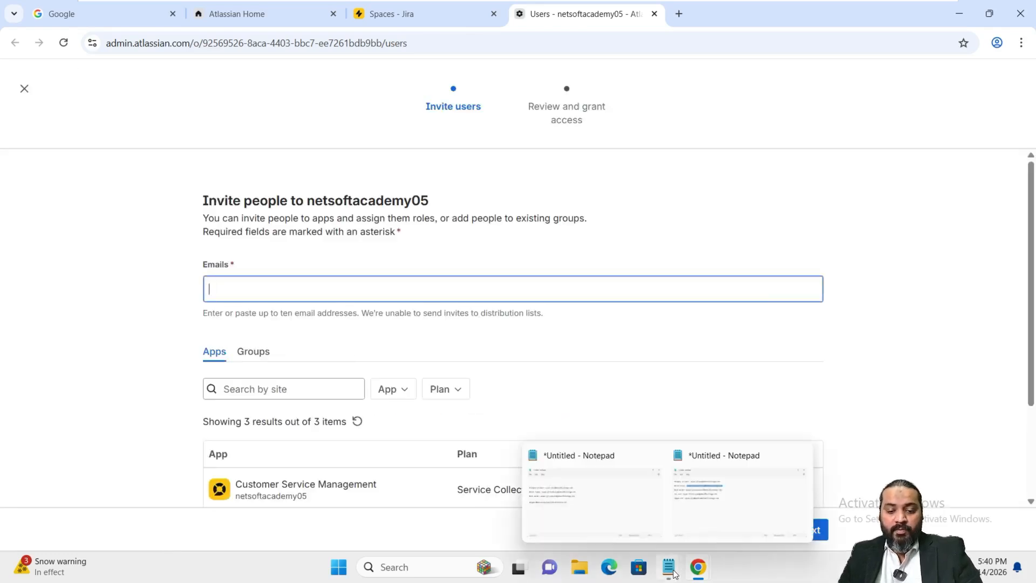
left_click(723, 508)
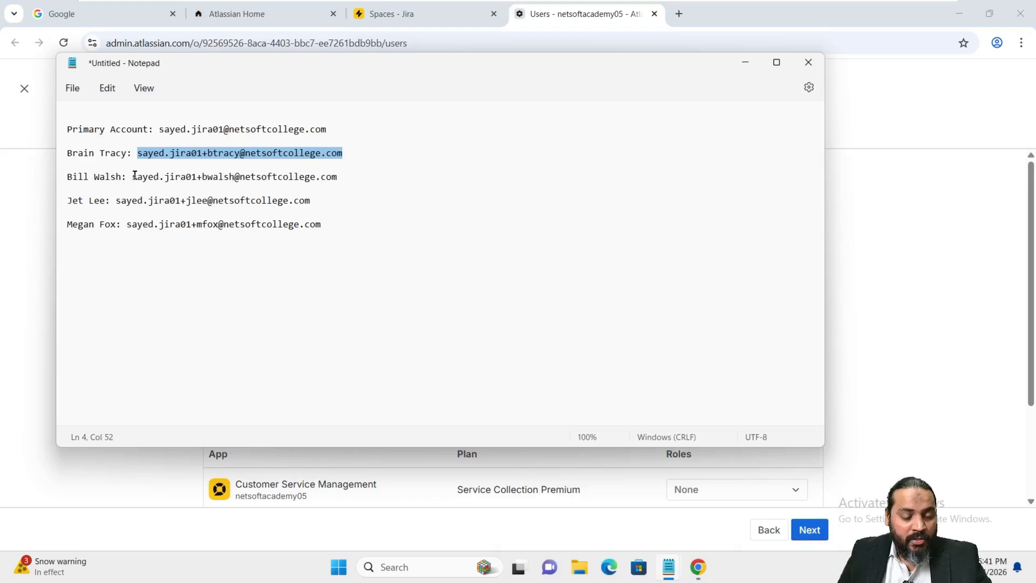
left_click_drag(133, 177, 351, 177)
key("ctrl+c")
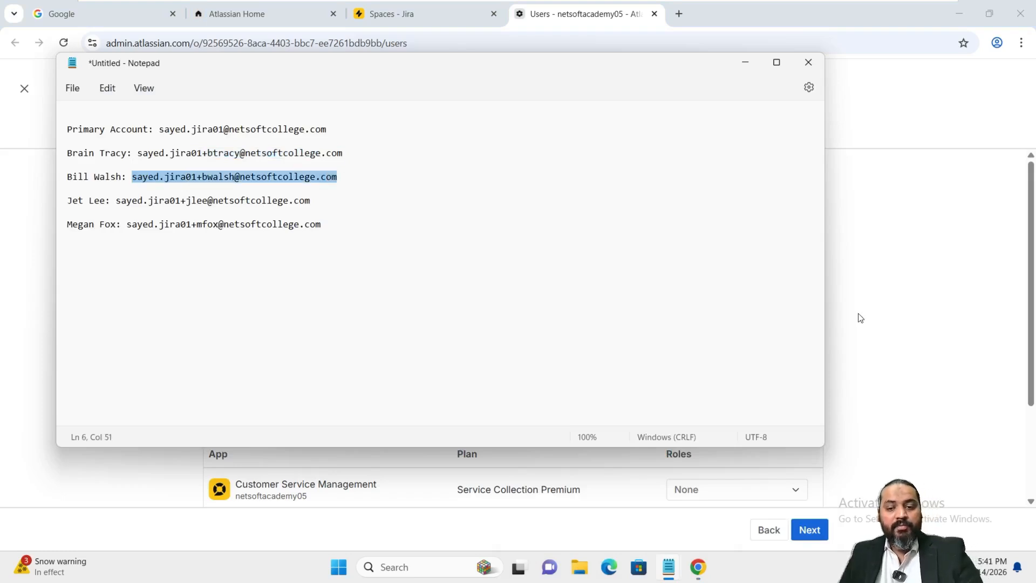
left_click(858, 317)
left_click(378, 296)
key("ctrl+v")
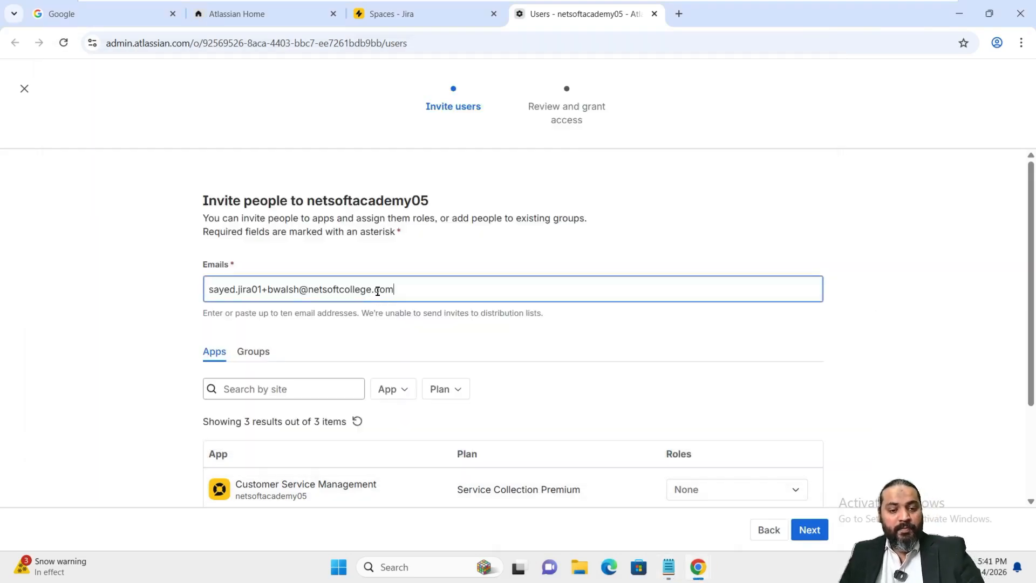
Step: Assign the Jira Service Management User (agent) role and send the invitation, declining instant access
scroll(510, 333, "down", 1)
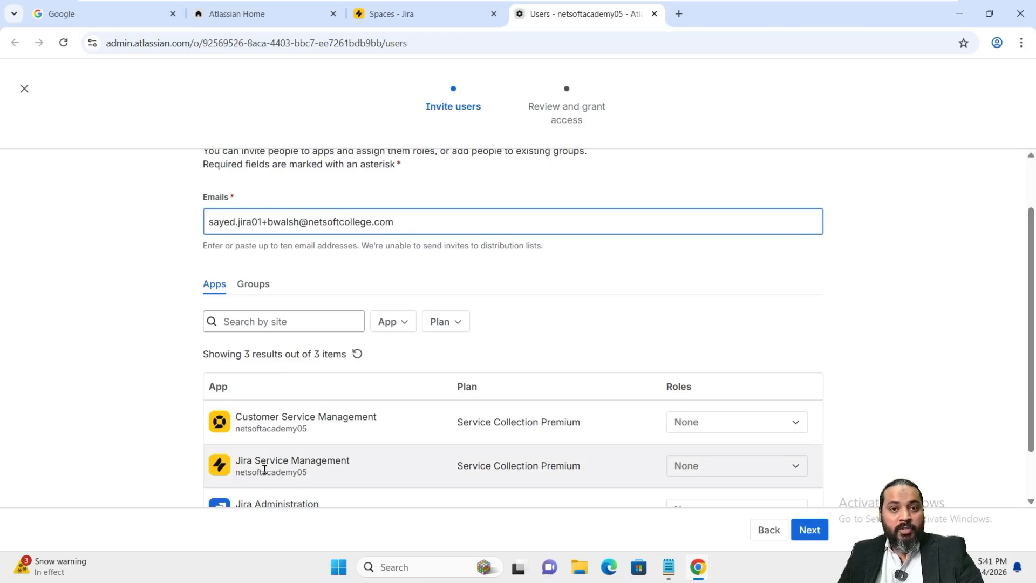
left_click(787, 467)
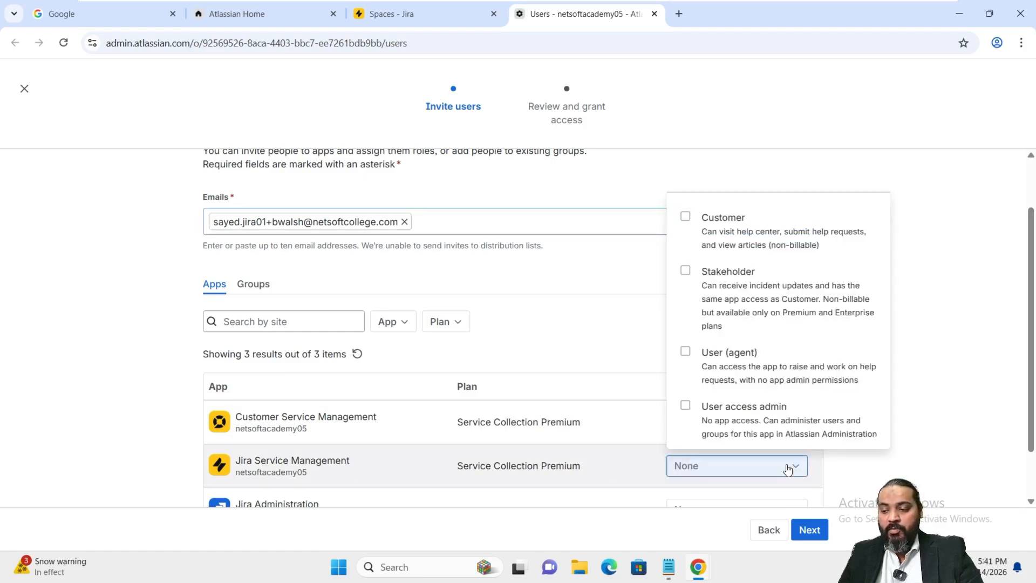
left_click(685, 351)
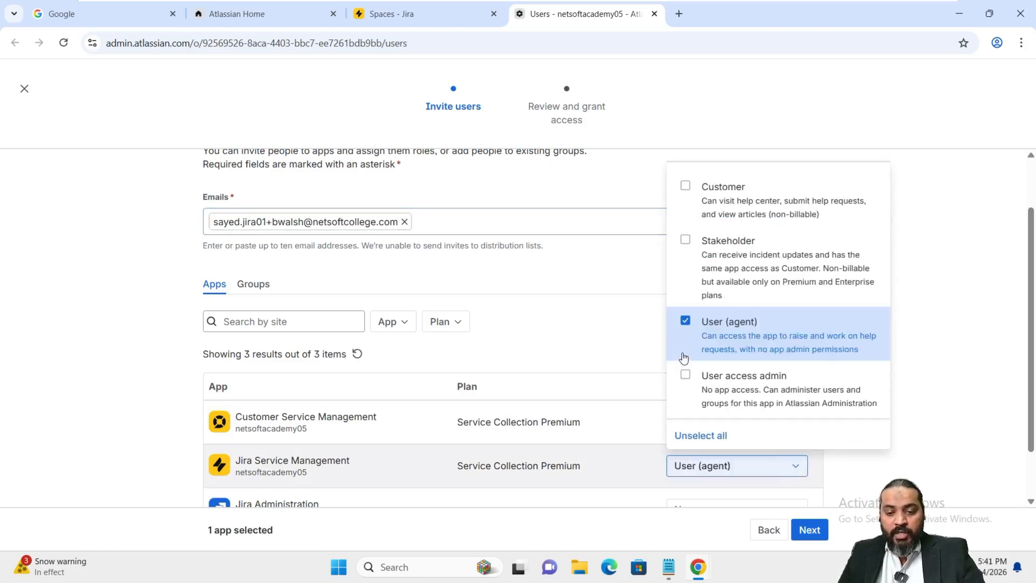
left_click(942, 344)
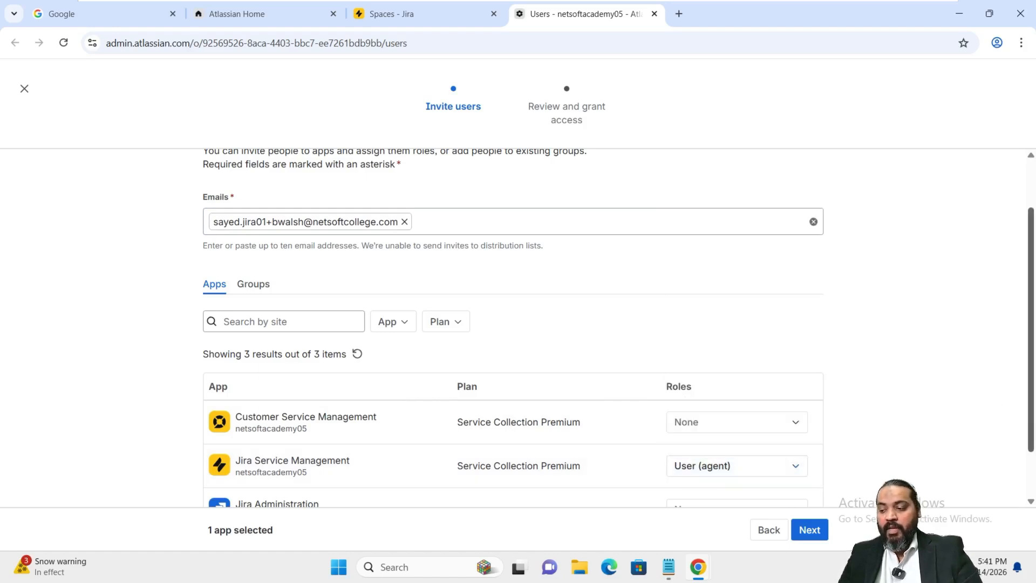
scroll(994, 409, "down", 1)
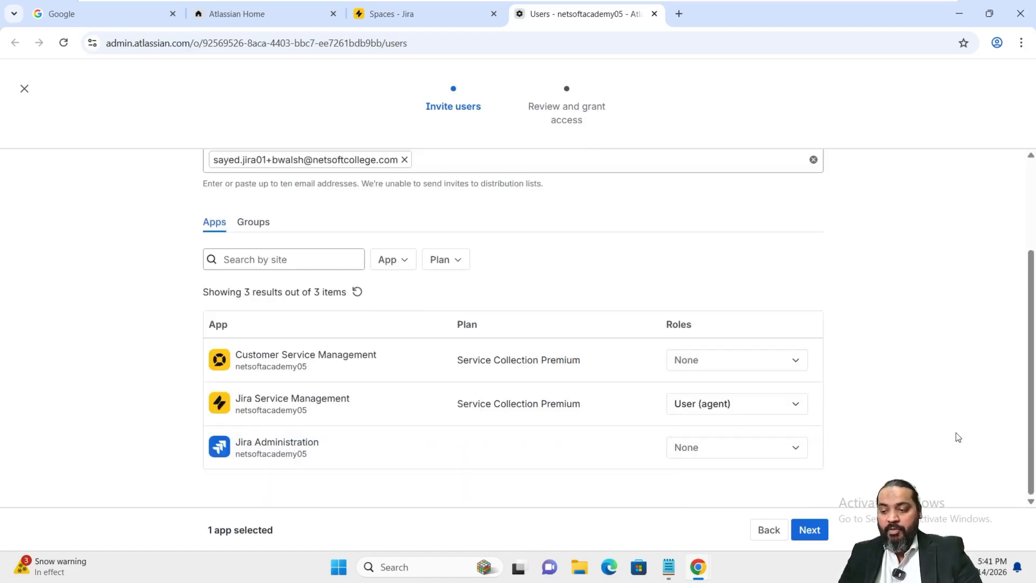
left_click(813, 530)
left_click(817, 532)
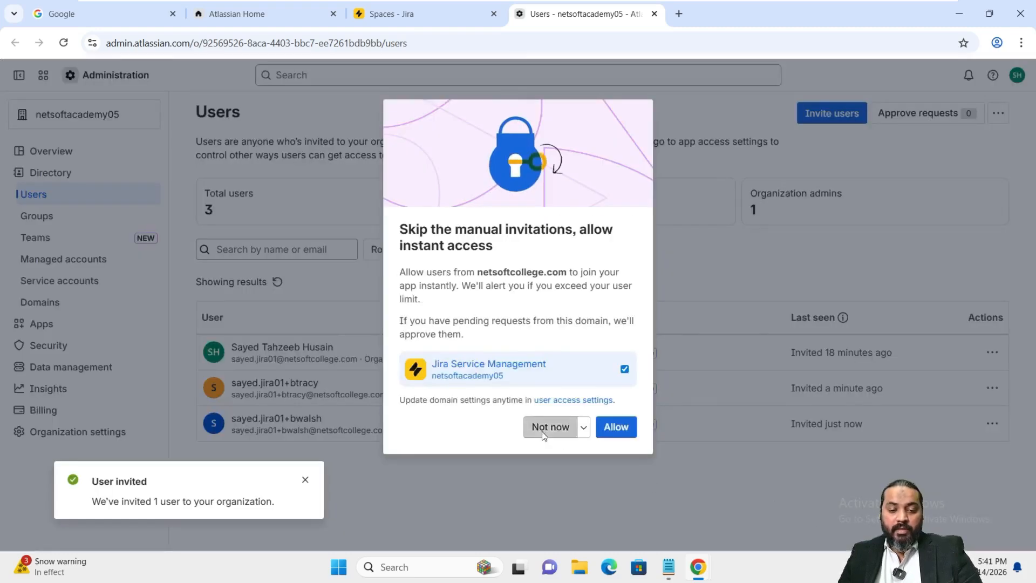
left_click(542, 432)
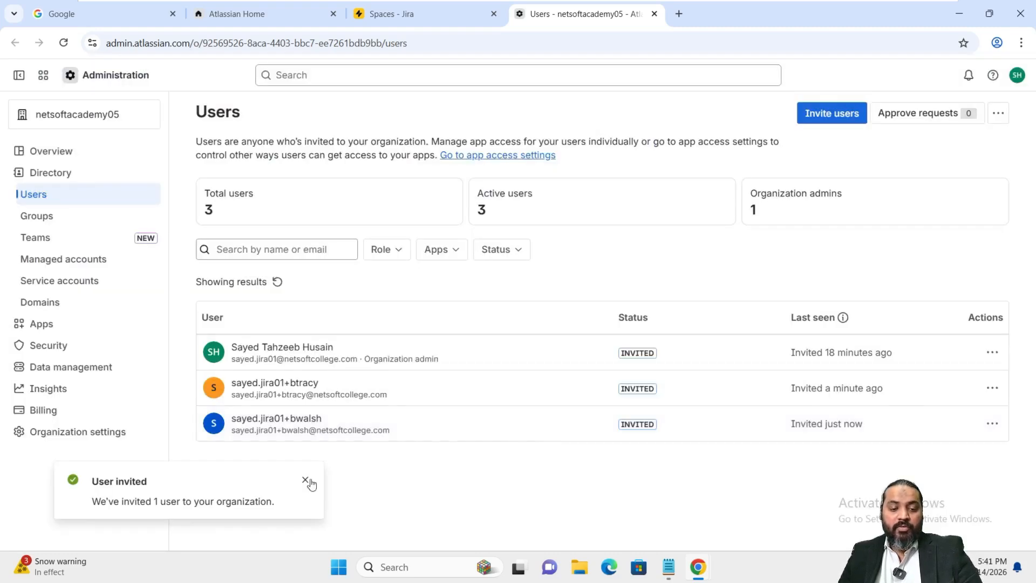
left_click(306, 479)
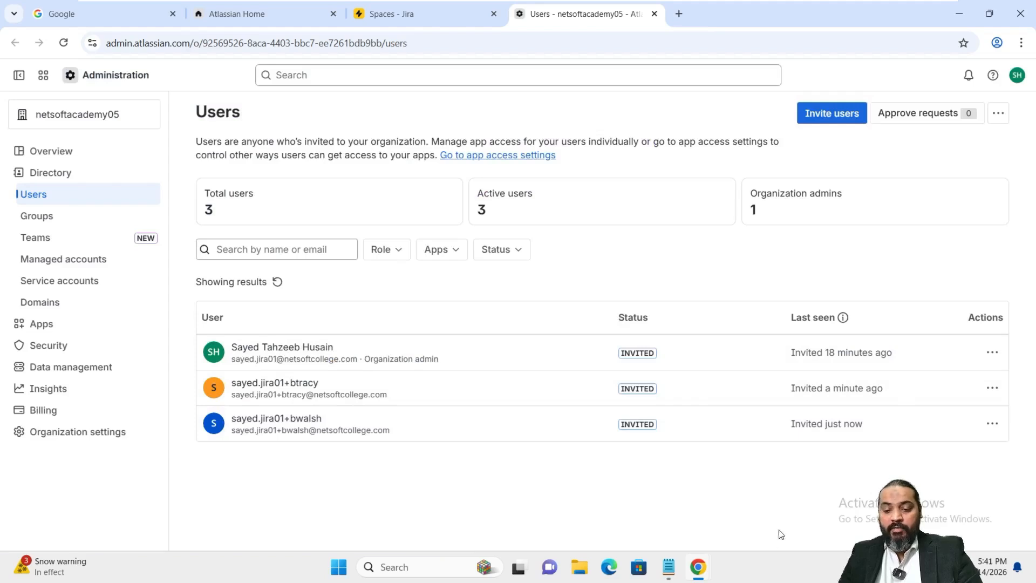
Step: Start a new invitation and paste the fourth user's email address copied from the notes
mouse_move(668, 566)
left_click(669, 516)
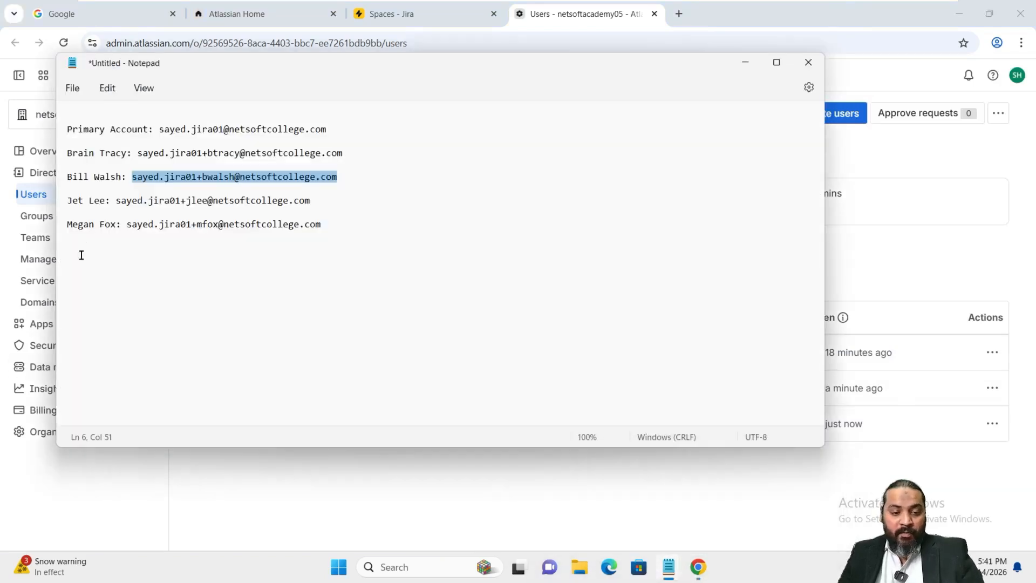
left_click_drag(128, 224, 324, 220)
key("ctrl+c")
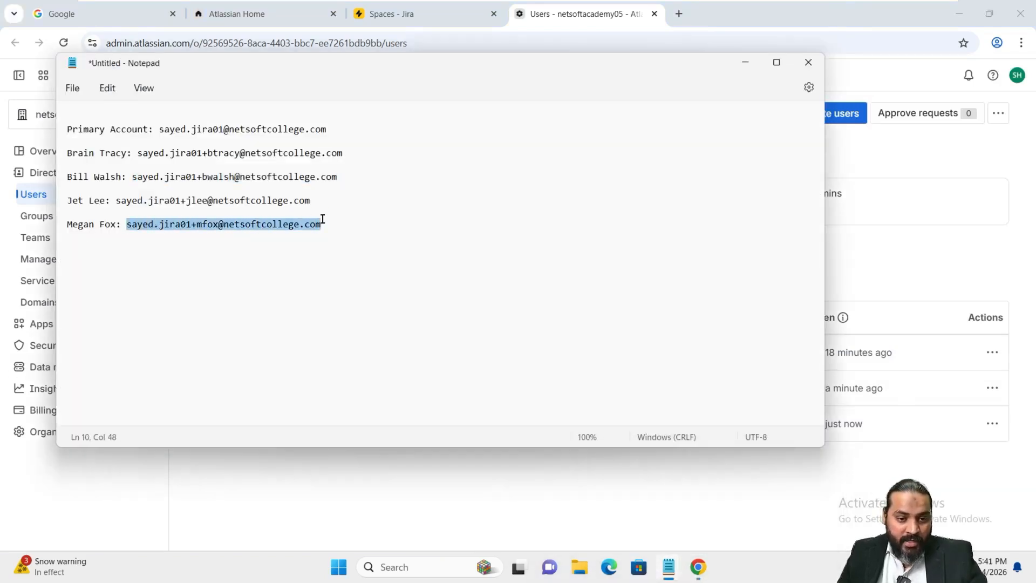
left_click(739, 521)
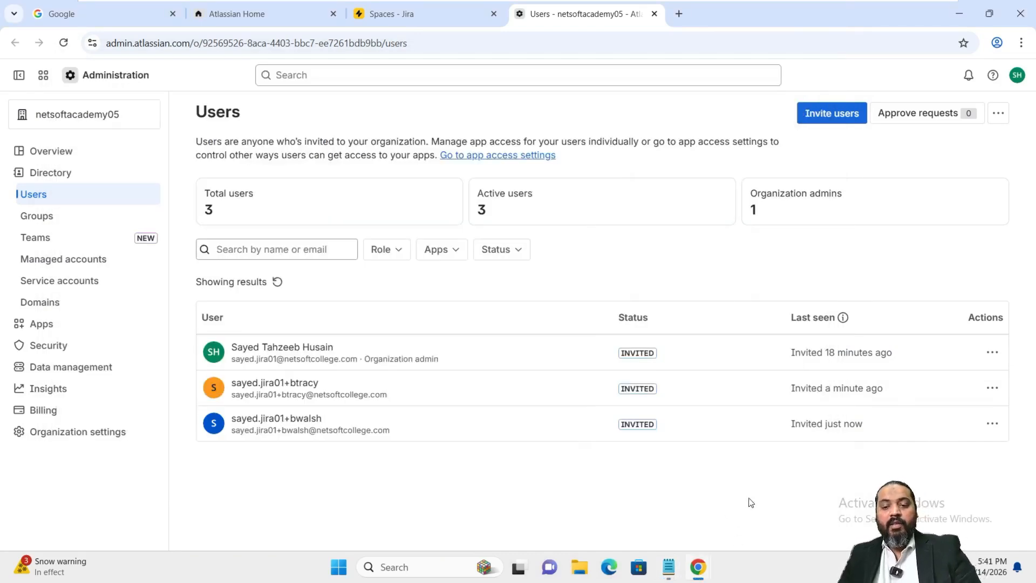
left_click(825, 117)
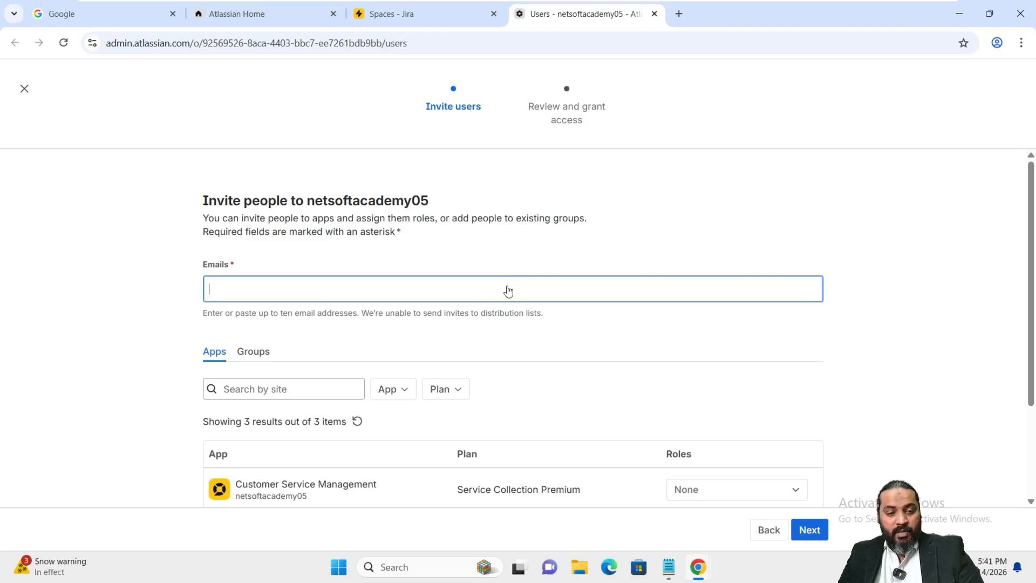
key("ctrl+v")
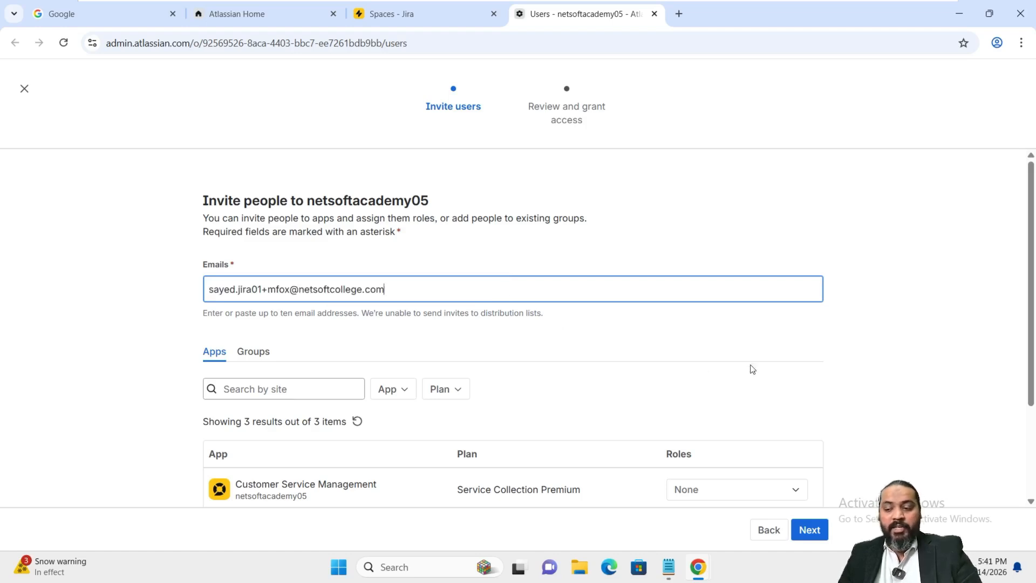
Step: Set Jira Service Management to User access admin and Jira Administration to App admin
scroll(787, 414, "down", 3)
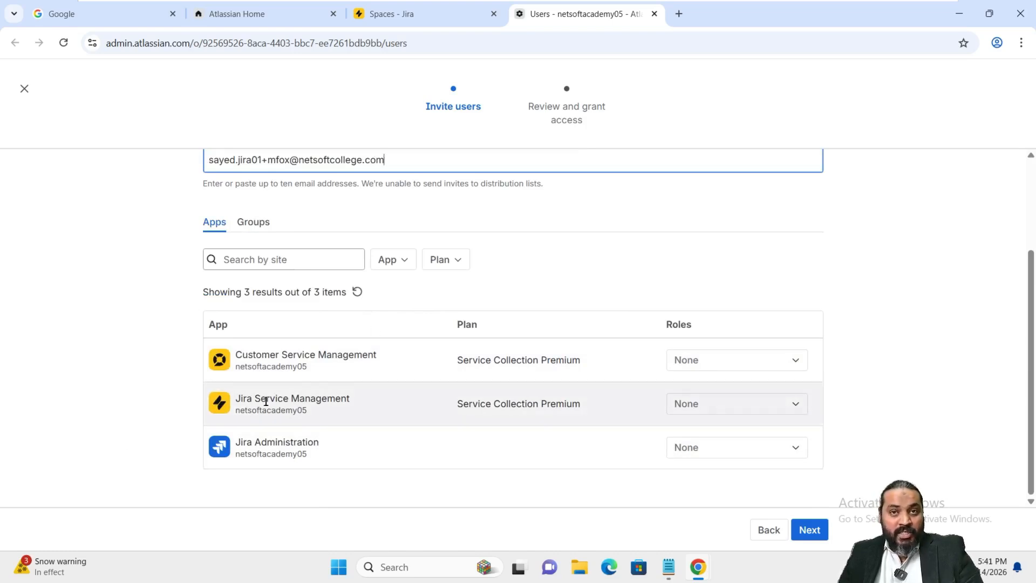
left_click(748, 411)
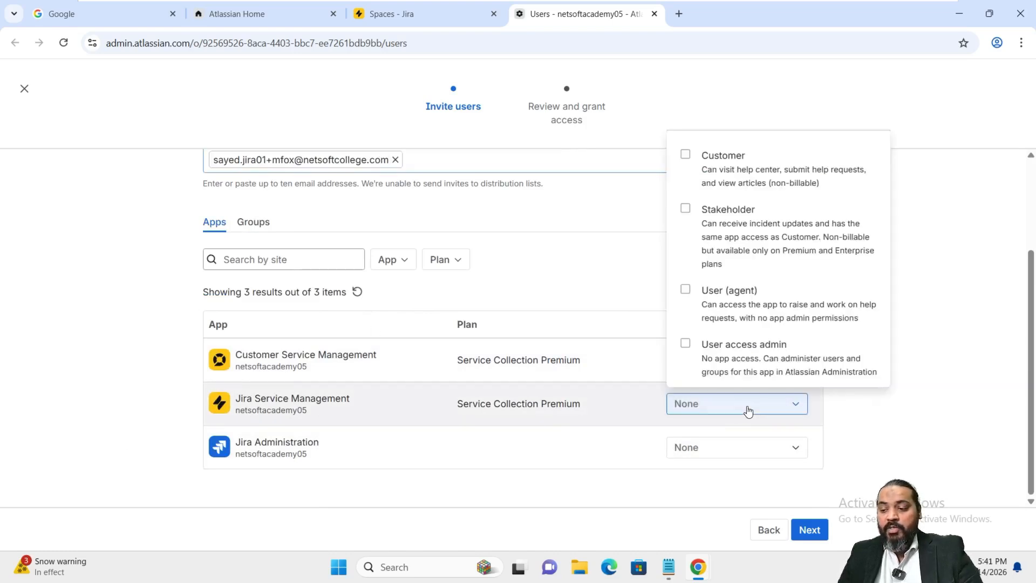
left_click(686, 345)
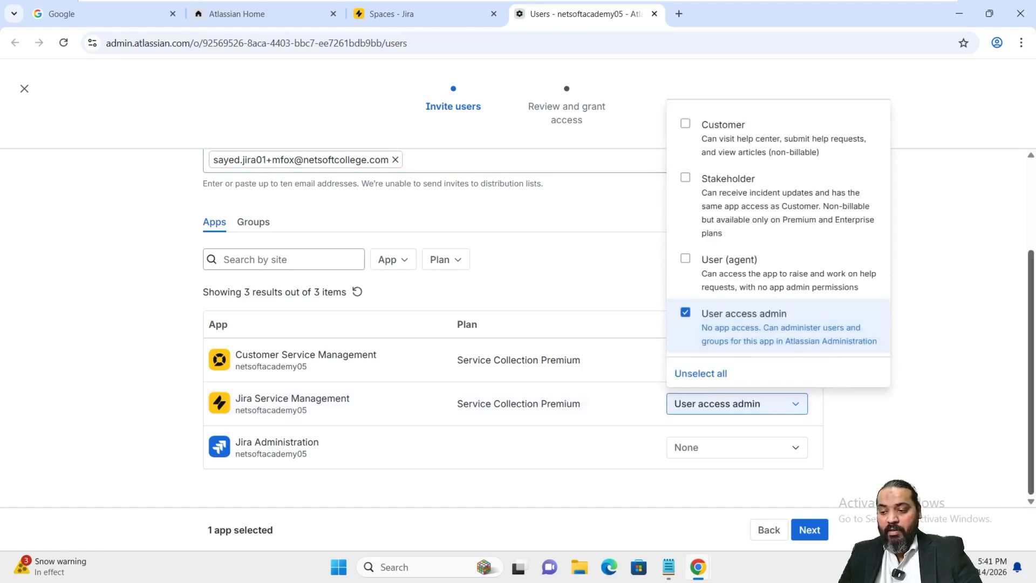
left_click(904, 371)
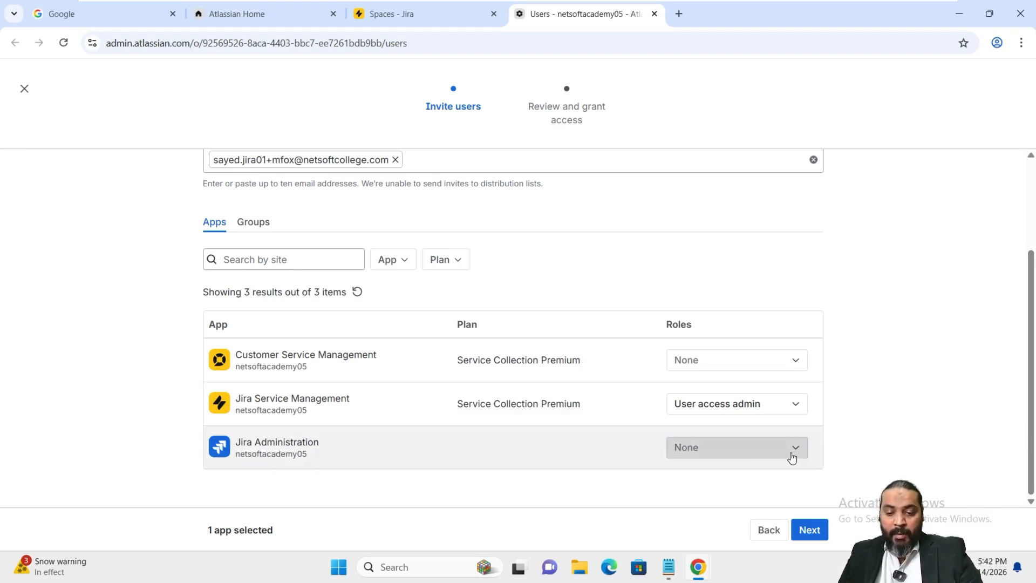
left_click(782, 448)
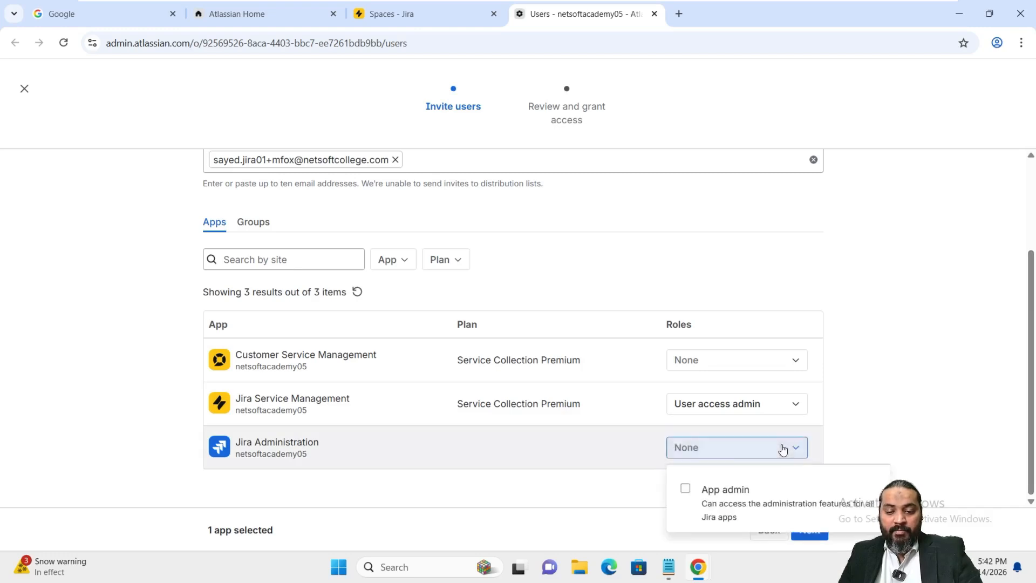
left_click(685, 488)
left_click(907, 448)
Step: Grant access to the fourth user, decline instant domain access, and dismiss the notification
left_click(809, 530)
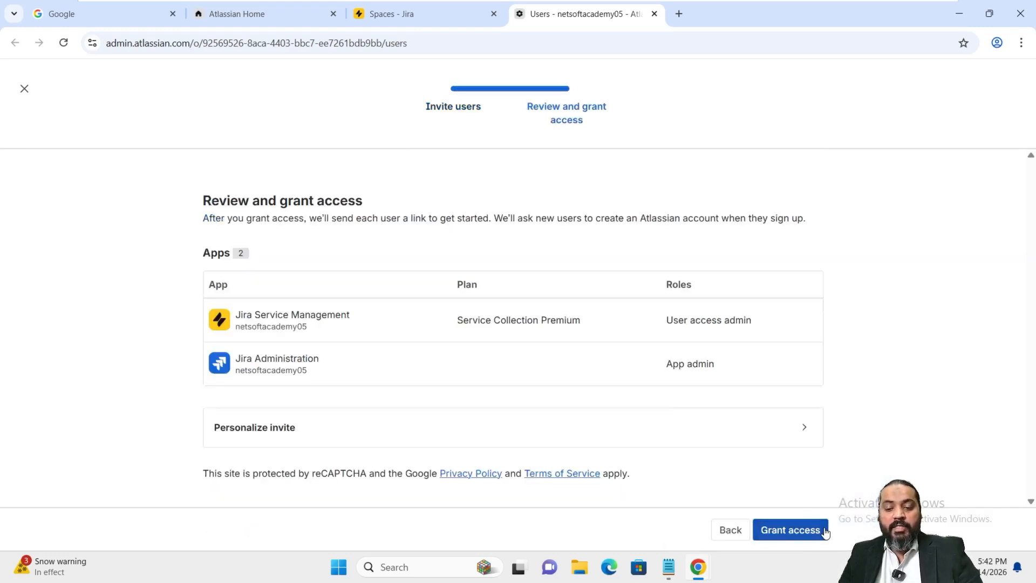
left_click(823, 531)
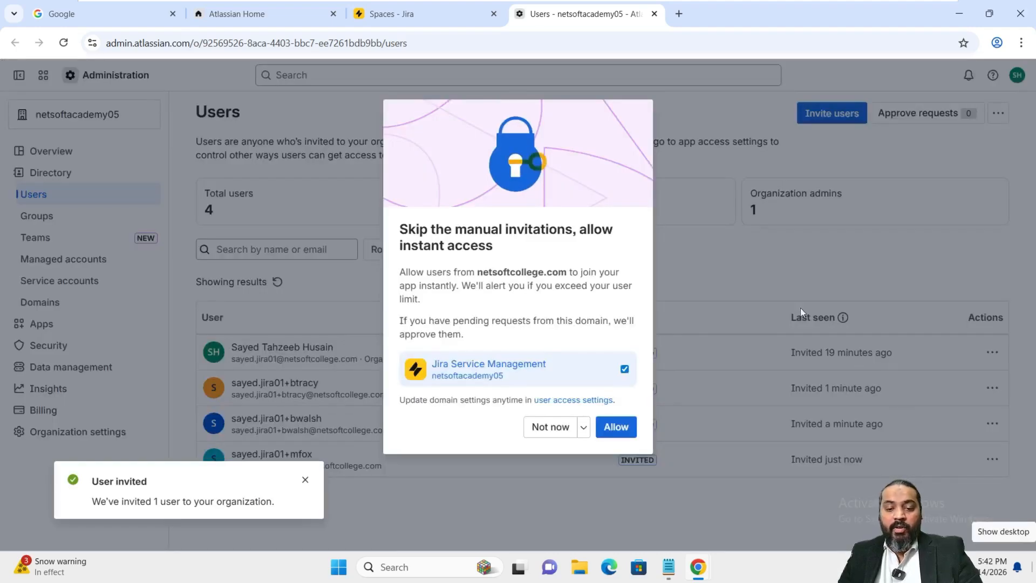
left_click(551, 427)
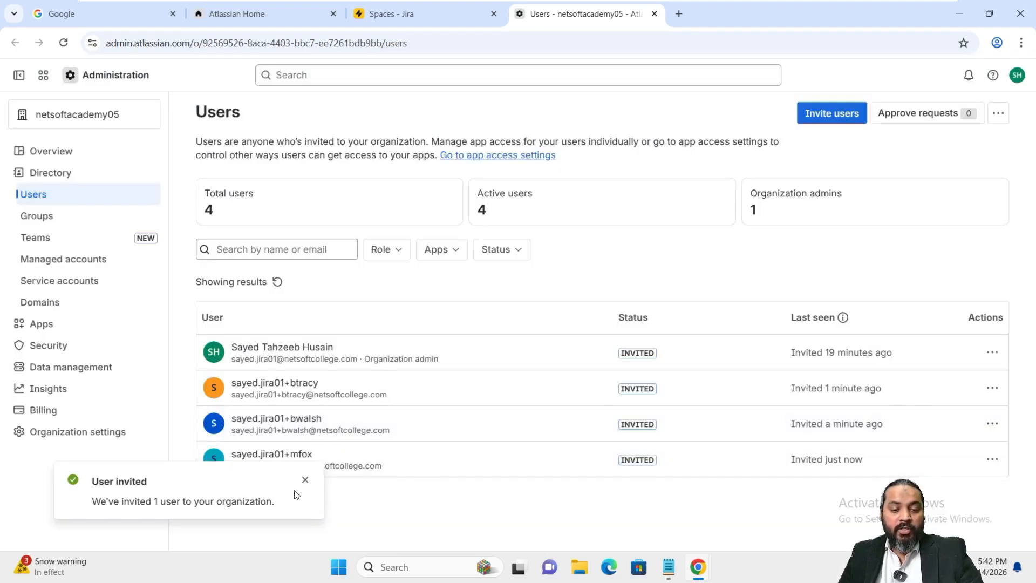
left_click(305, 480)
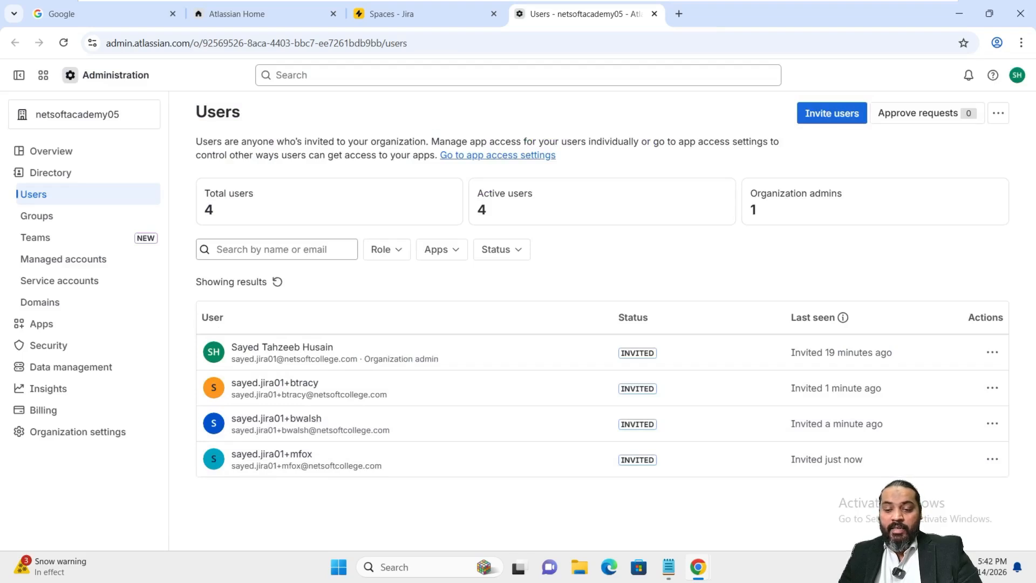
Step: Start a new invitation and paste the next email address copied from the notes
left_click(832, 119)
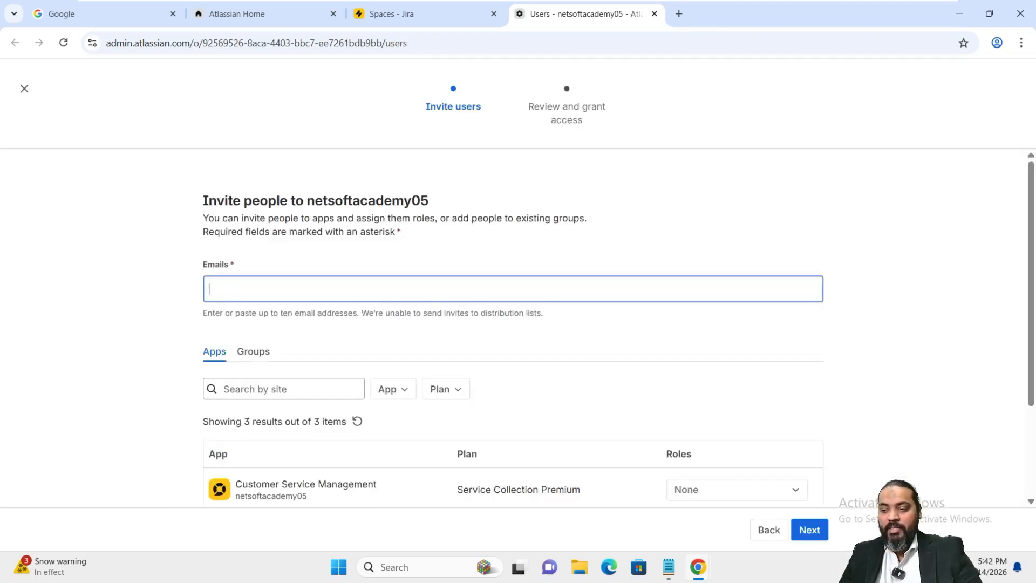
mouse_move(669, 566)
left_click(723, 506)
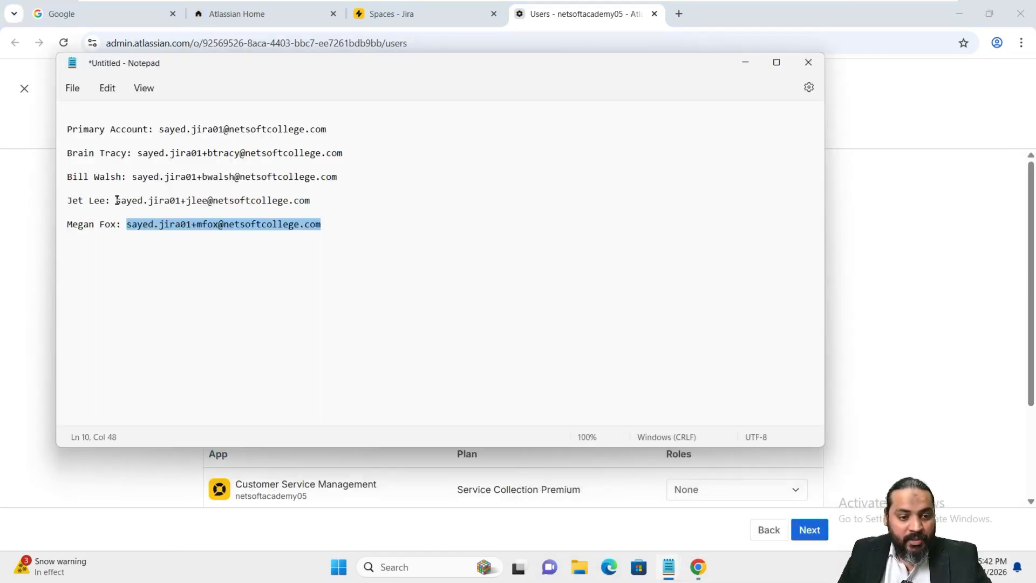
left_click_drag(116, 201, 315, 200)
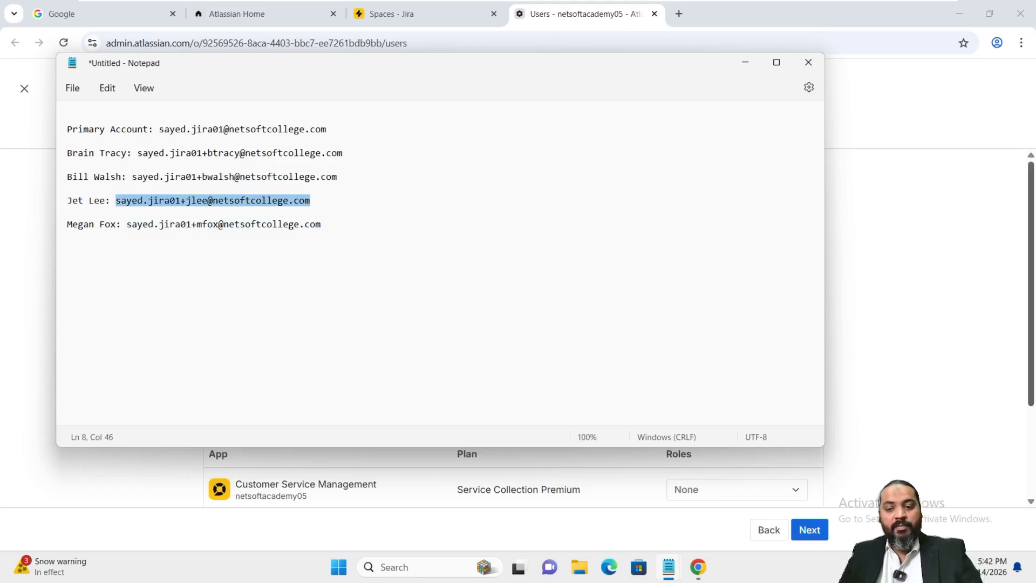
left_click(944, 281)
left_click(451, 292)
key("ctrl+v")
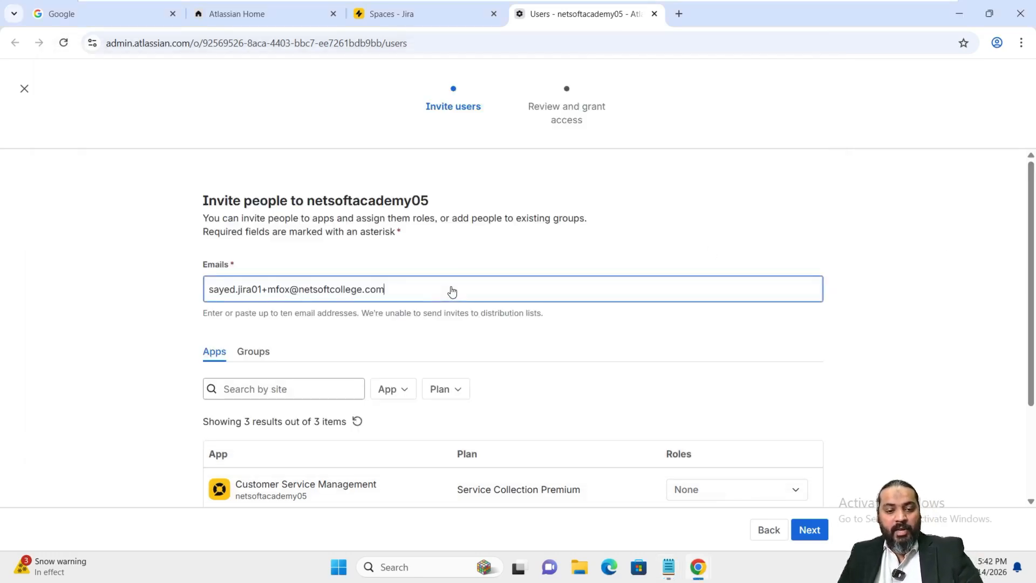
Step: Replace the wrongly pasted address with the correct email from the notes and confirm it
key("alt+Tab")
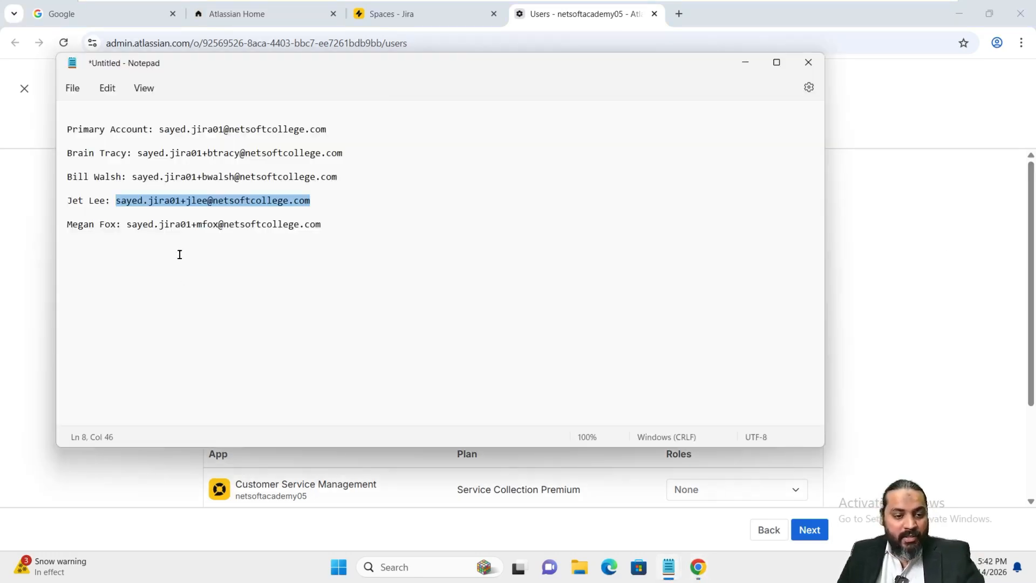
left_click(161, 203)
left_click_drag(118, 198, 308, 198)
key("ctrl+c")
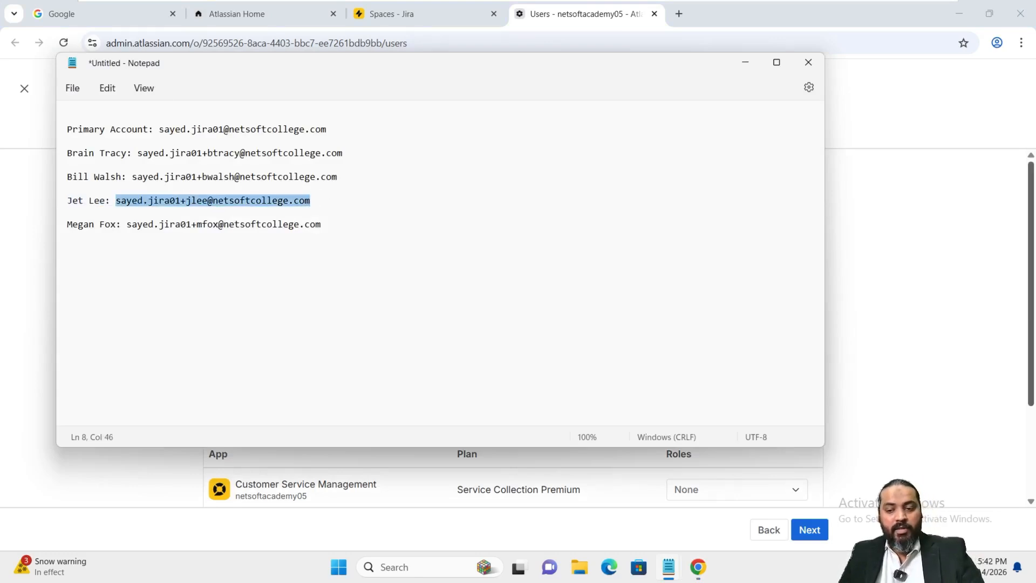
key("alt+Tab")
left_click(396, 292)
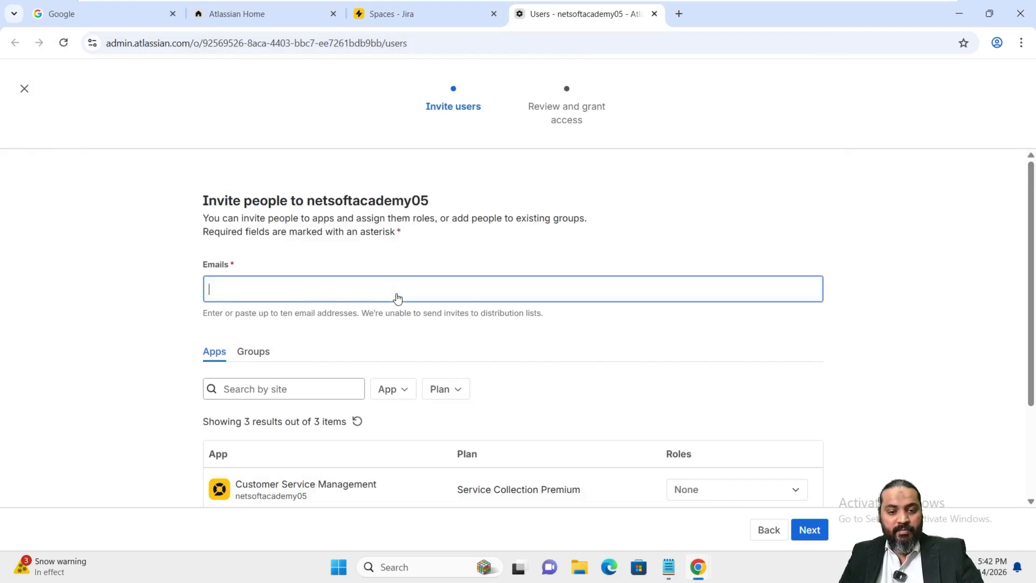
key("ctrl+v")
left_click(623, 349)
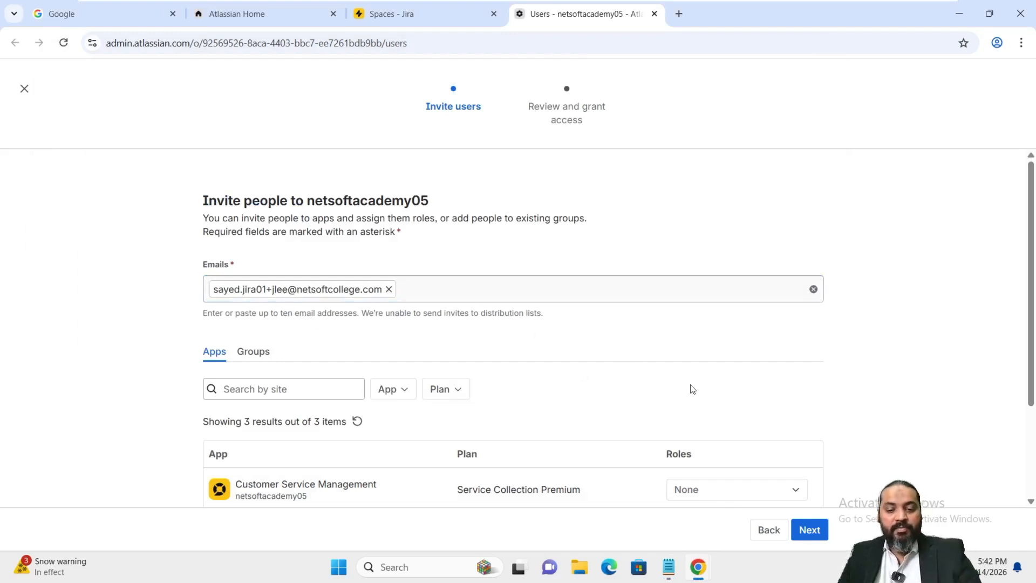
Step: Assign the Jira Service Management Stakeholder role and send the invitation, declining instant access
scroll(861, 401, "down", 3)
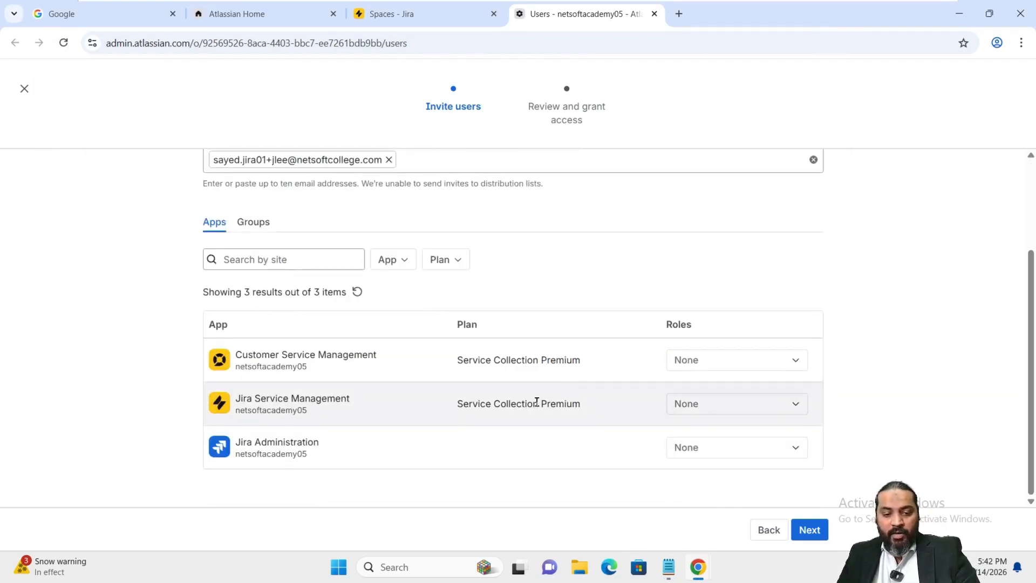
left_click(786, 415)
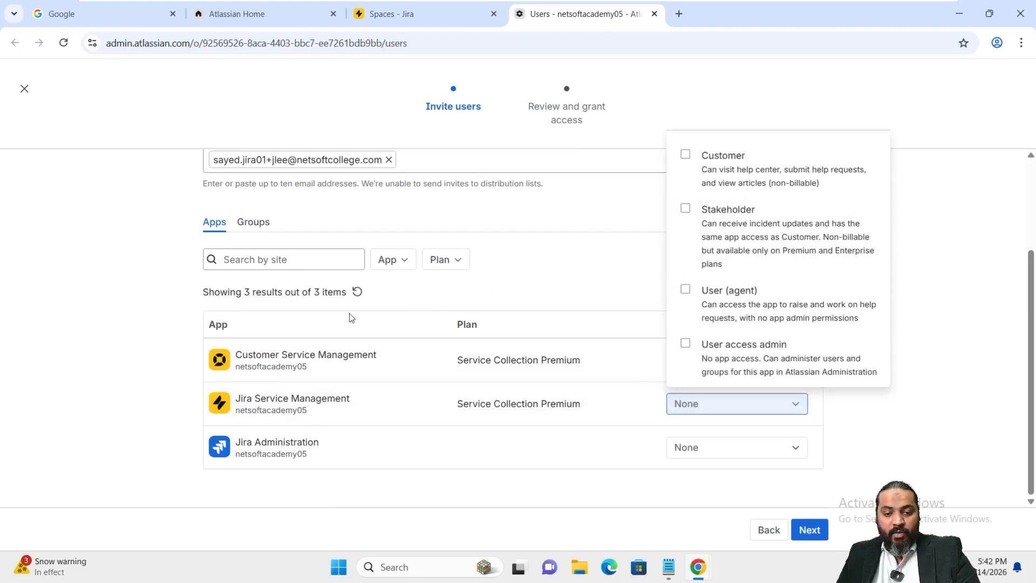
left_click(684, 209)
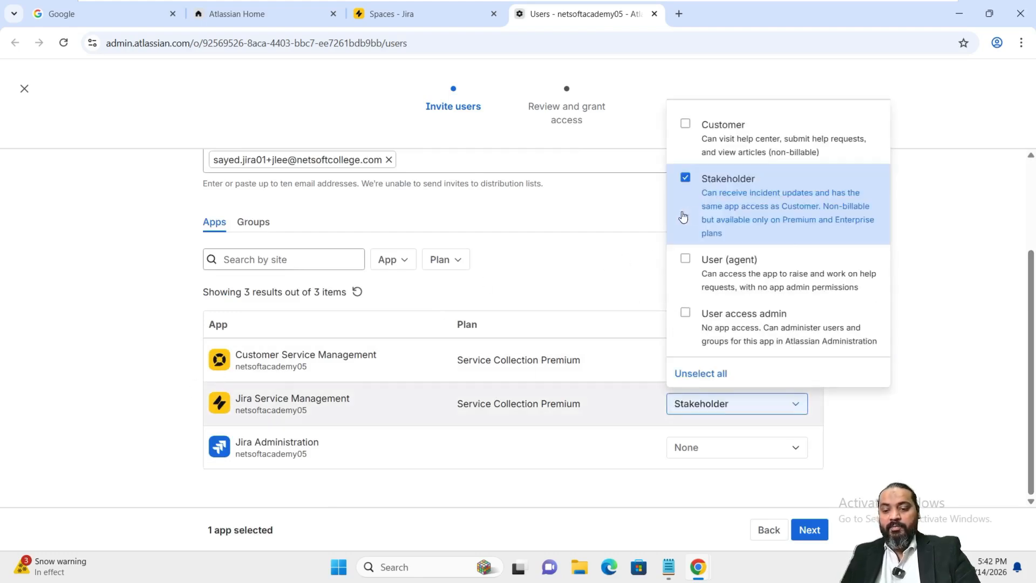
left_click(977, 316)
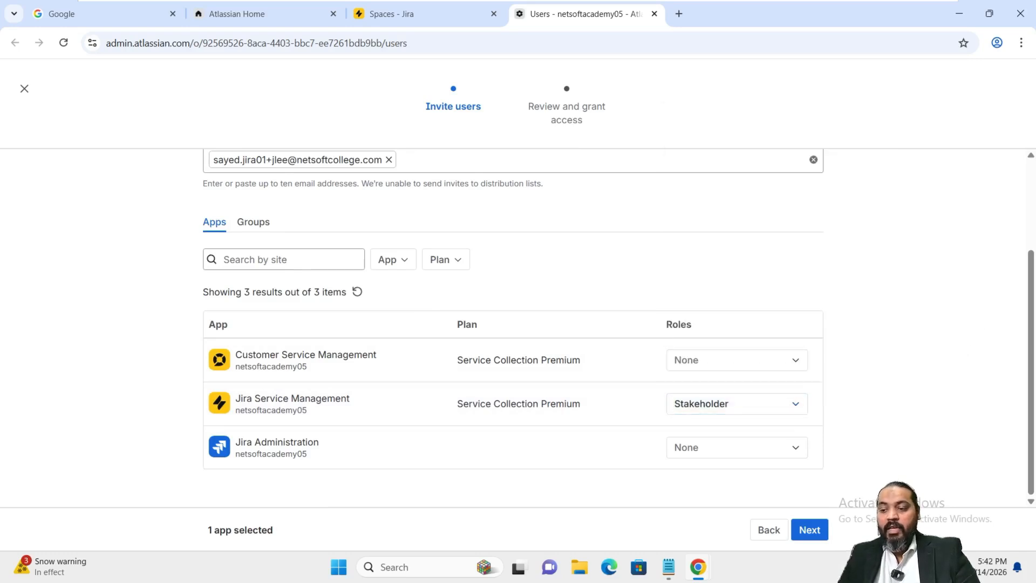
left_click(815, 539)
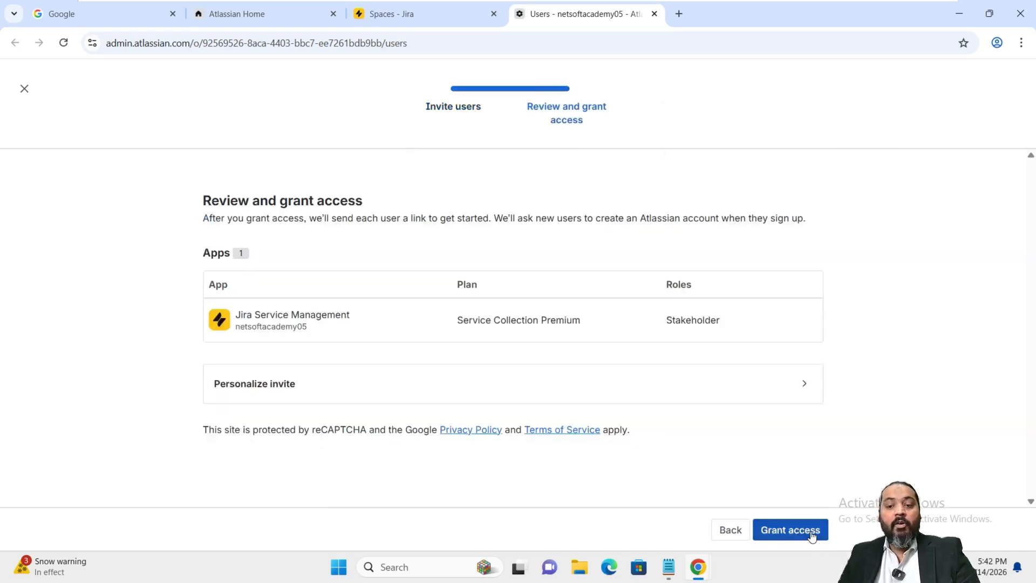
left_click(812, 536)
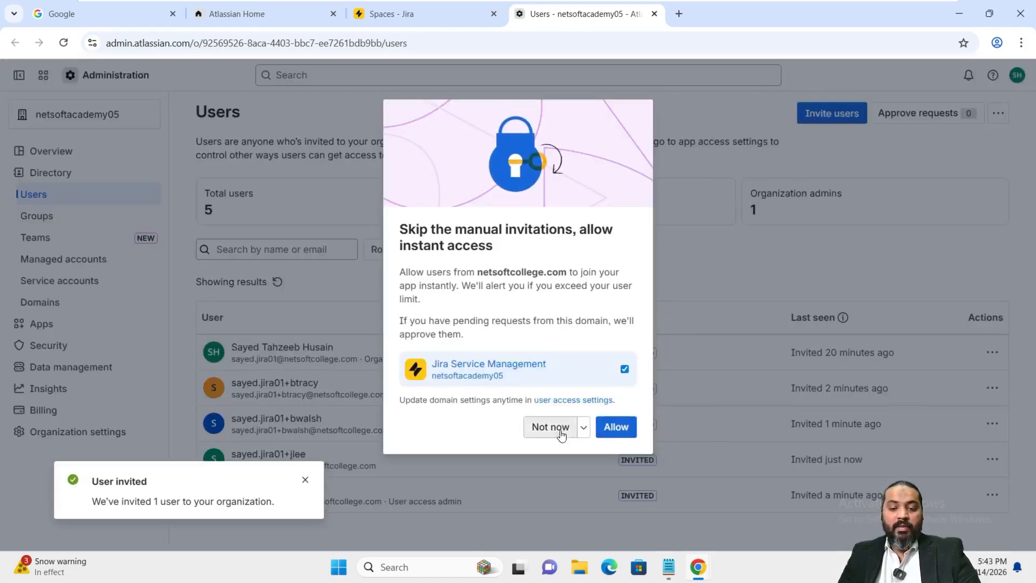
left_click(562, 435)
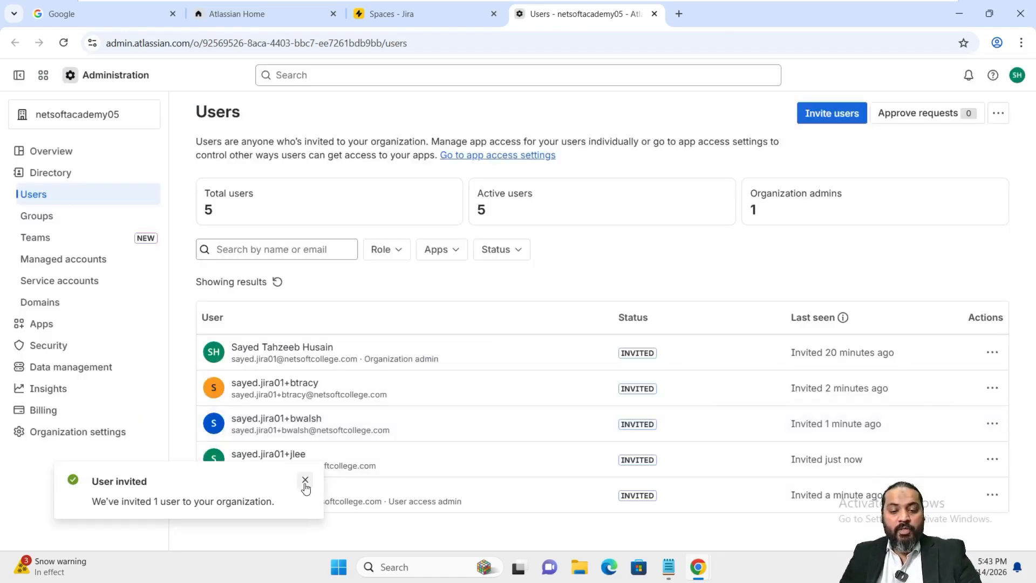
left_click(305, 480)
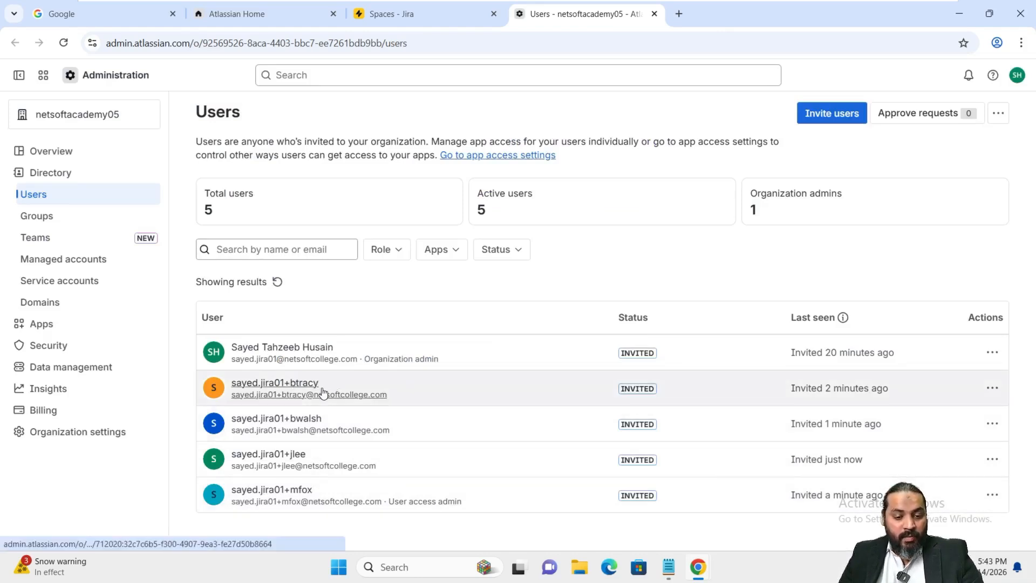
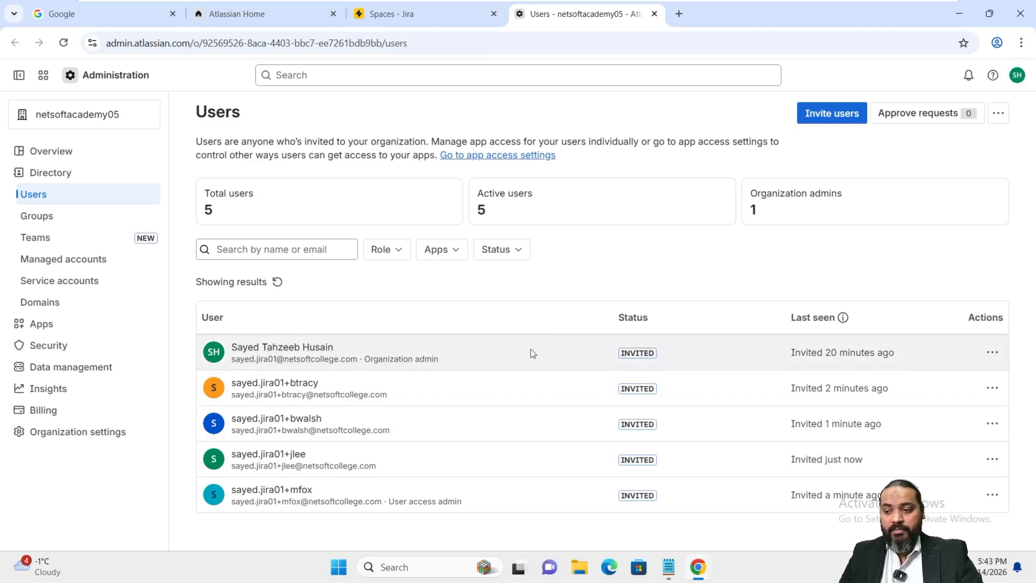
Step: Open the organization admin's user details from the Users list
left_click(268, 352)
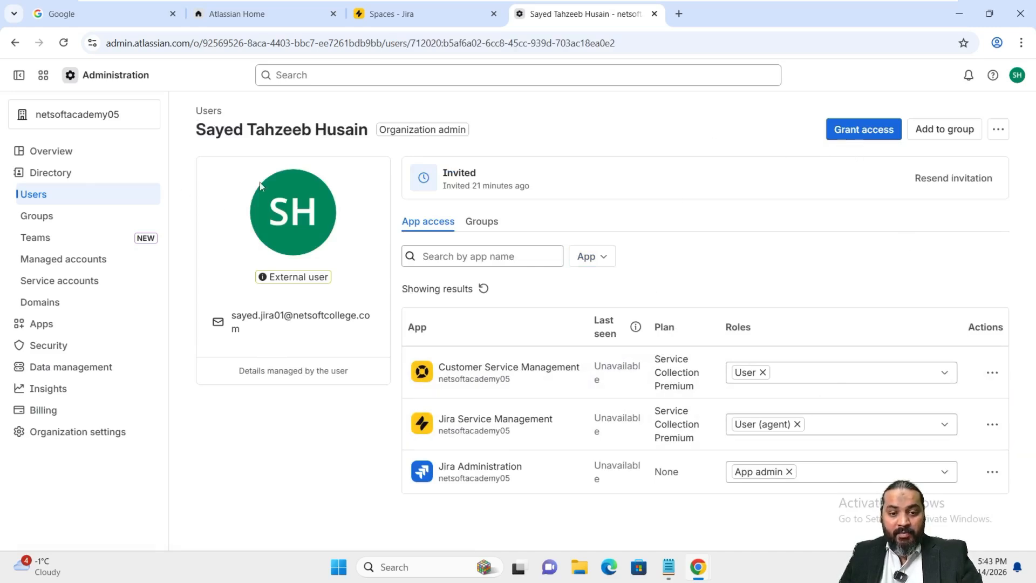
Step: Try changing the admin's Customer Service Management and Jira Service Management roles to User access admin
left_click(849, 136)
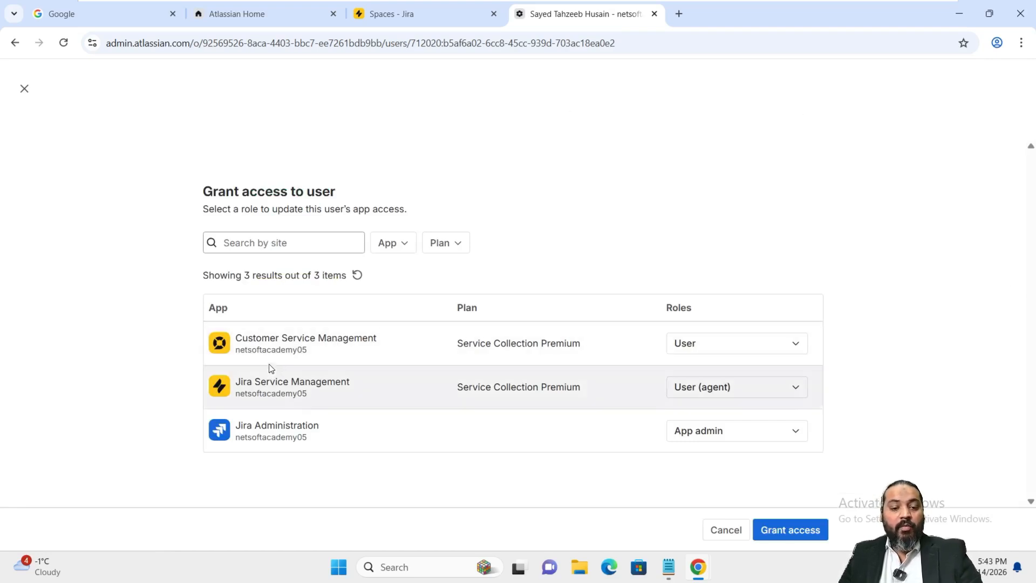
left_click(748, 350)
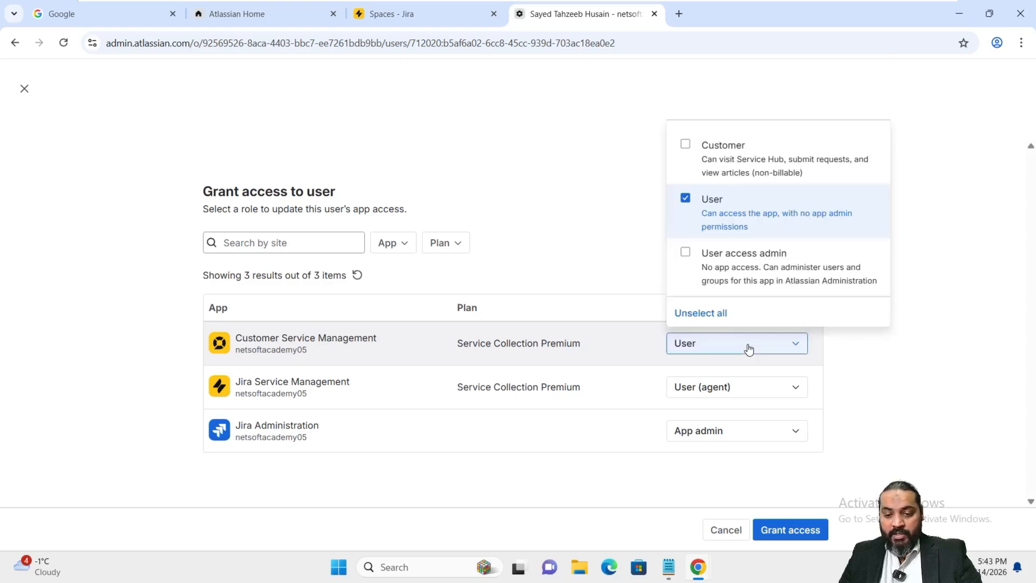
left_click(688, 264)
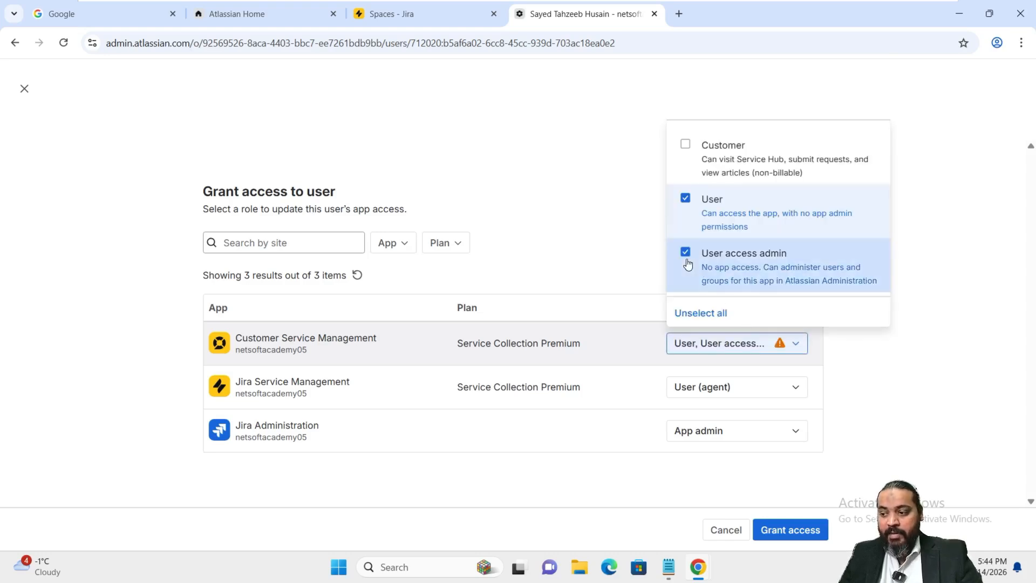
left_click(685, 201)
left_click(927, 362)
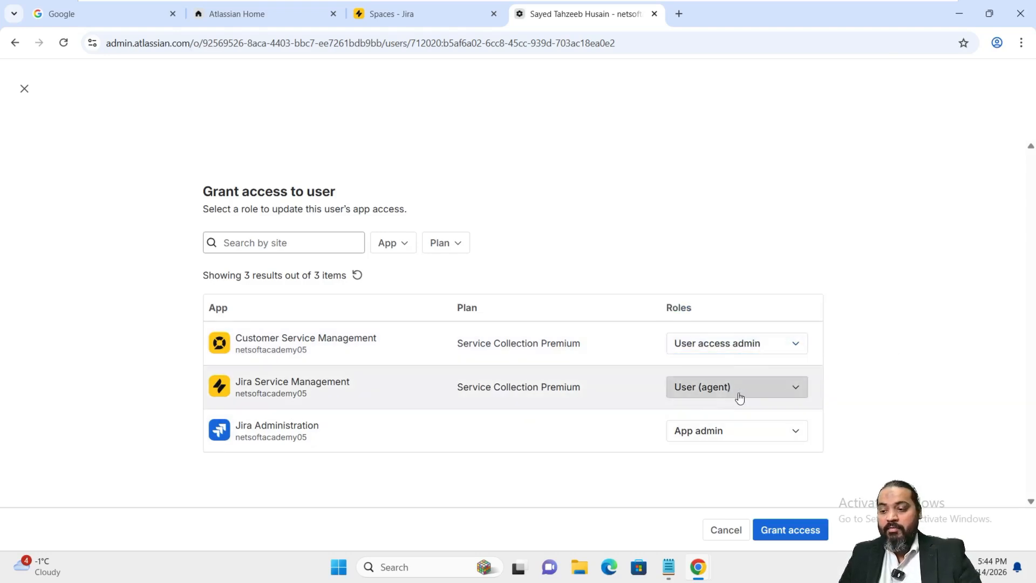
left_click(741, 397)
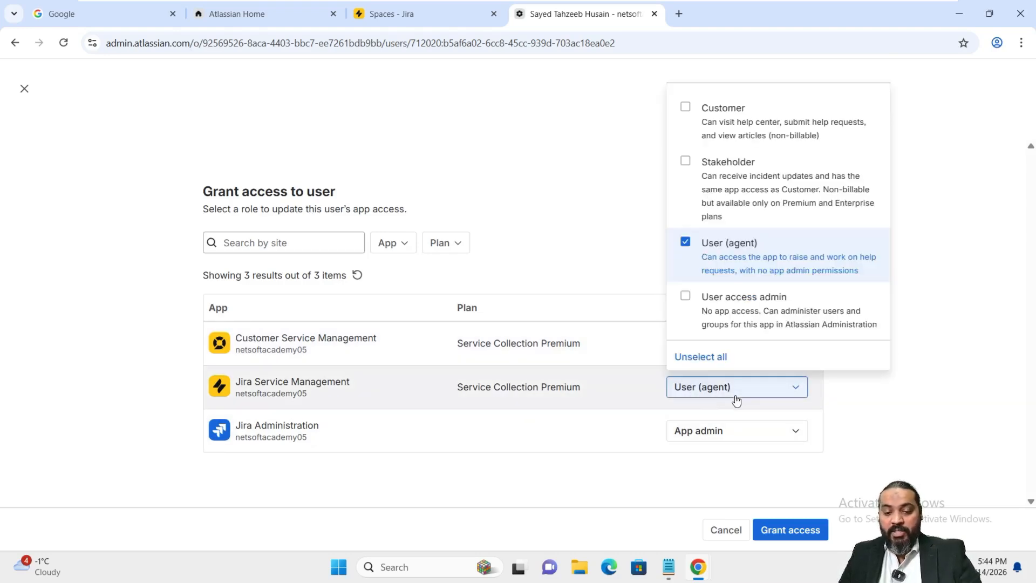
left_click(689, 306)
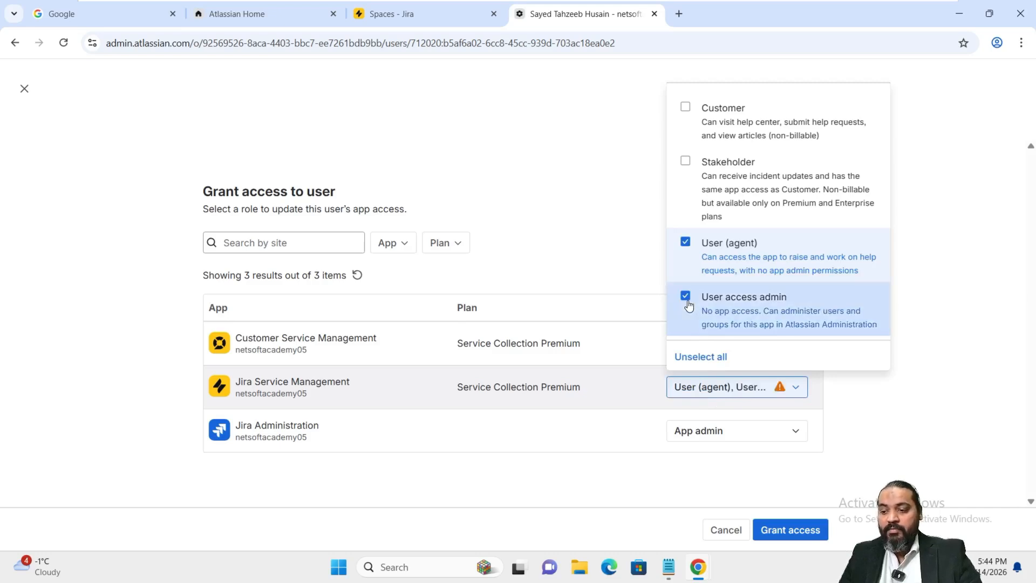
left_click(687, 254)
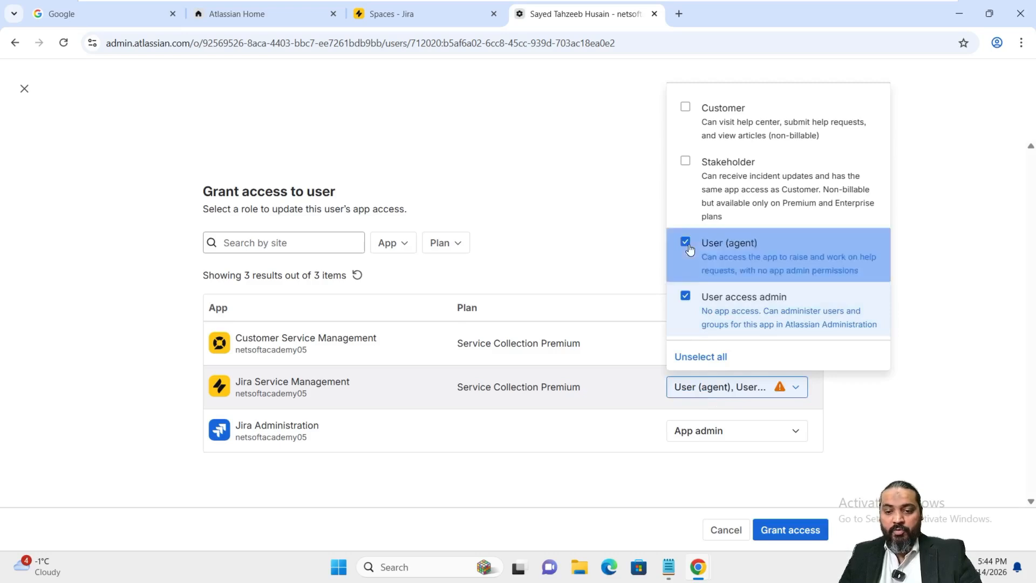
left_click(912, 355)
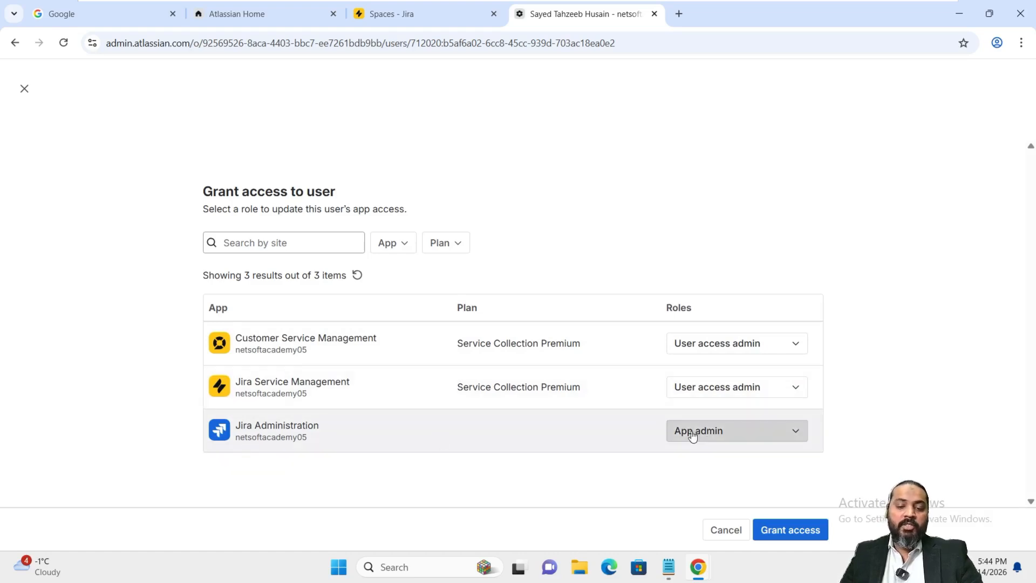
left_click(775, 530)
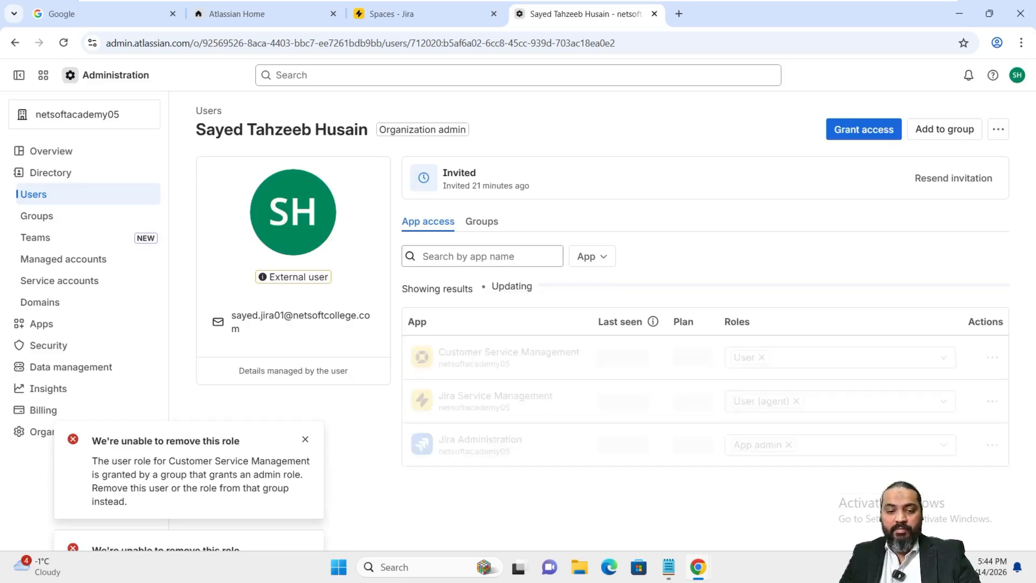
Step: Dismiss the error and access-granted notices, refresh the app access table, then return to Users
left_click(305, 439)
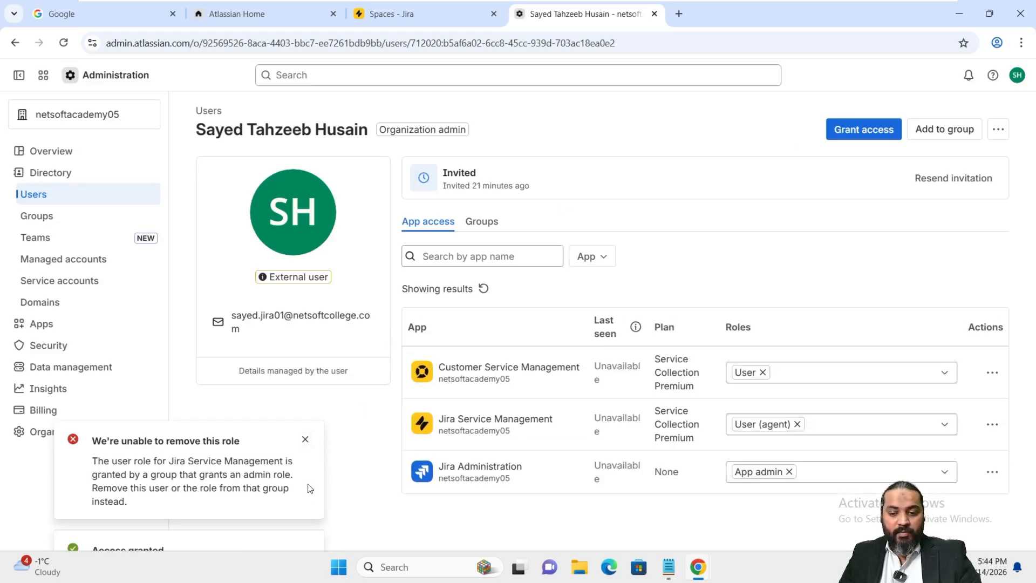
left_click(305, 439)
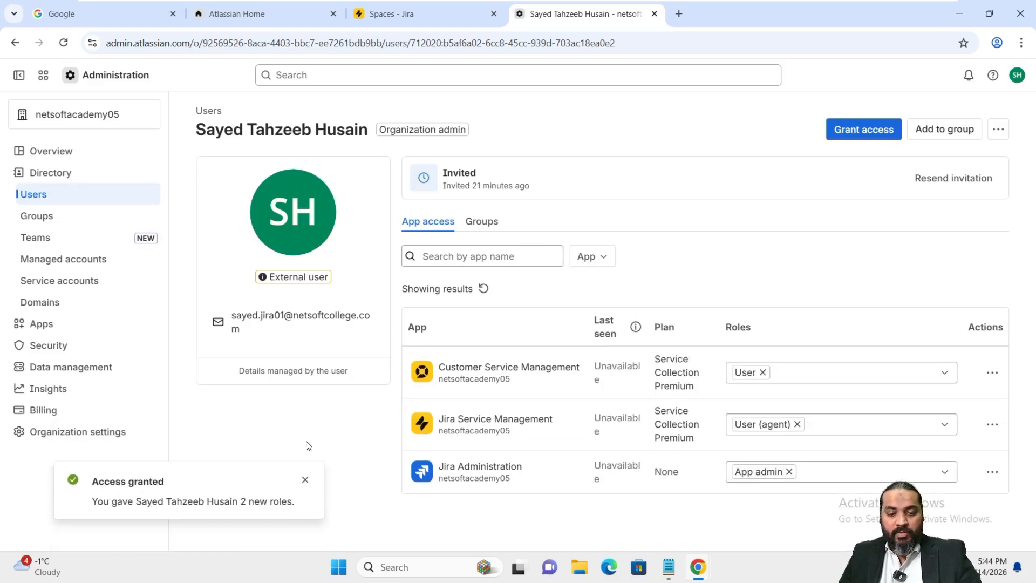
left_click(305, 482)
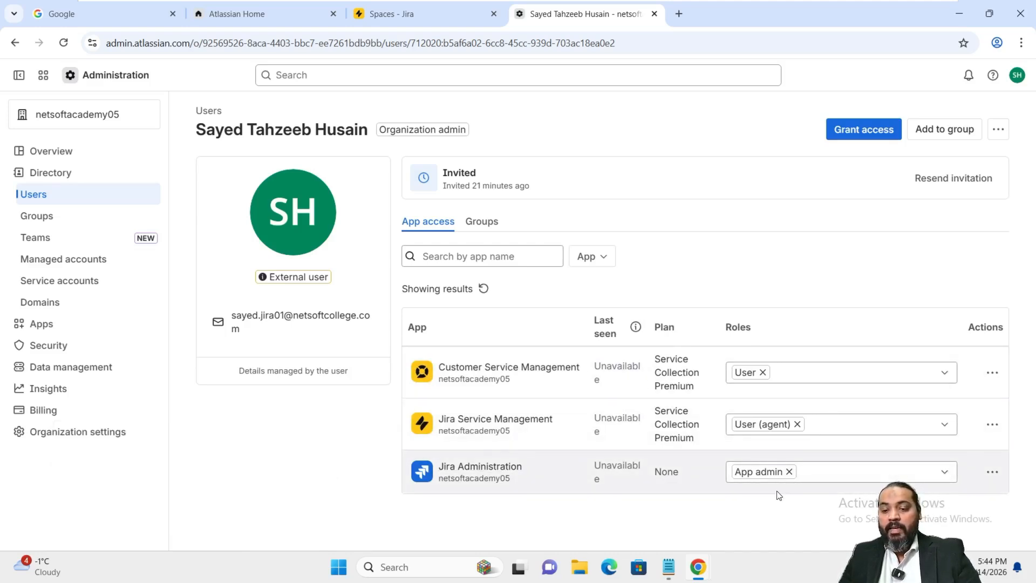
left_click(483, 288)
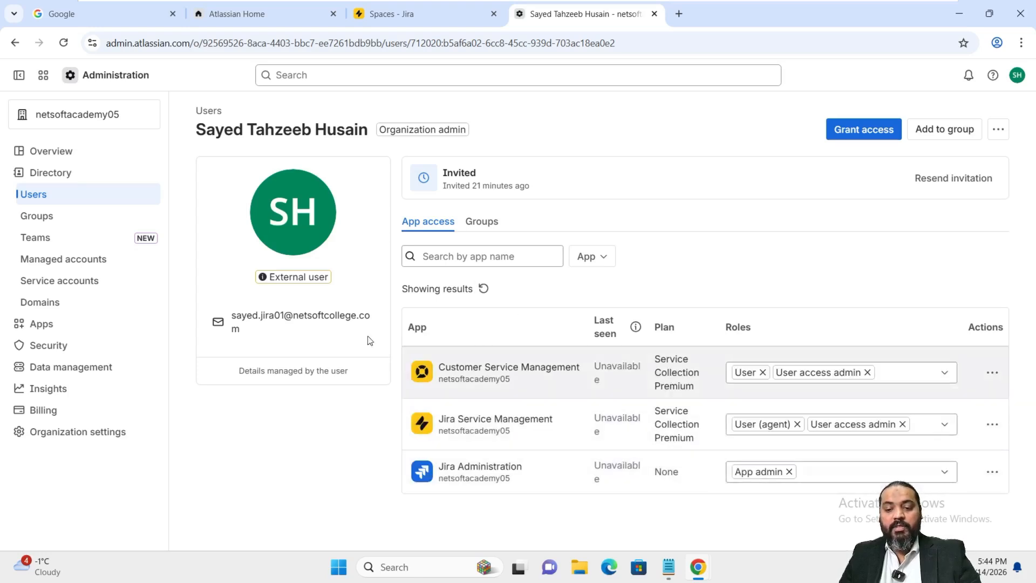
left_click(47, 197)
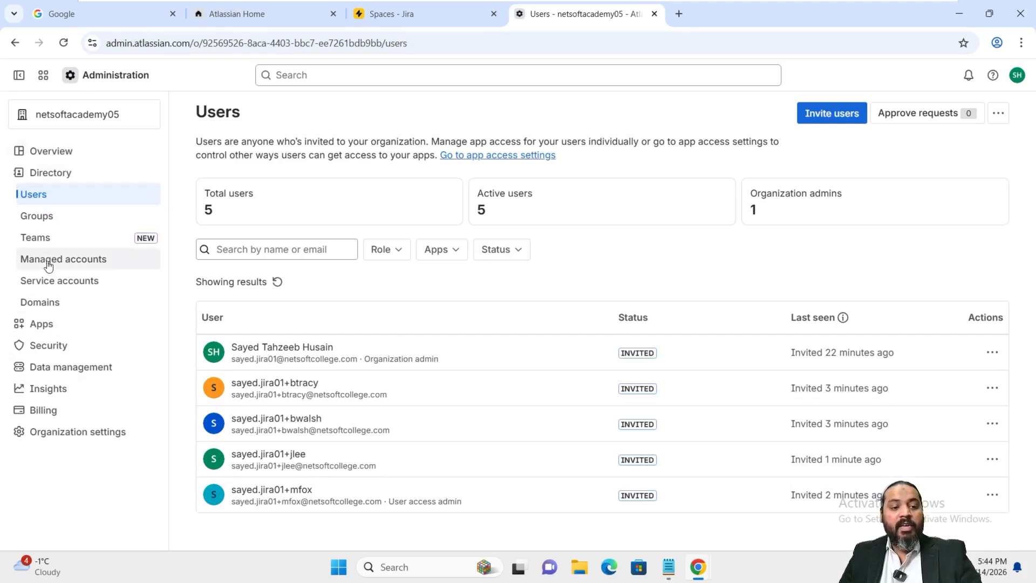
Step: Start a new team on the Teams page named NetSoft IT Infrastructure Team
left_click(44, 243)
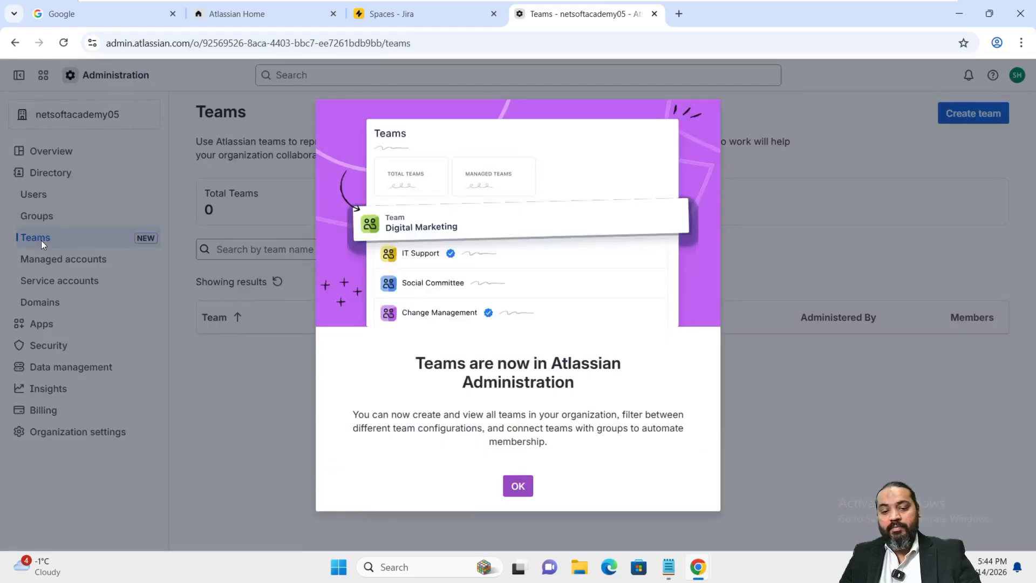
left_click(517, 487)
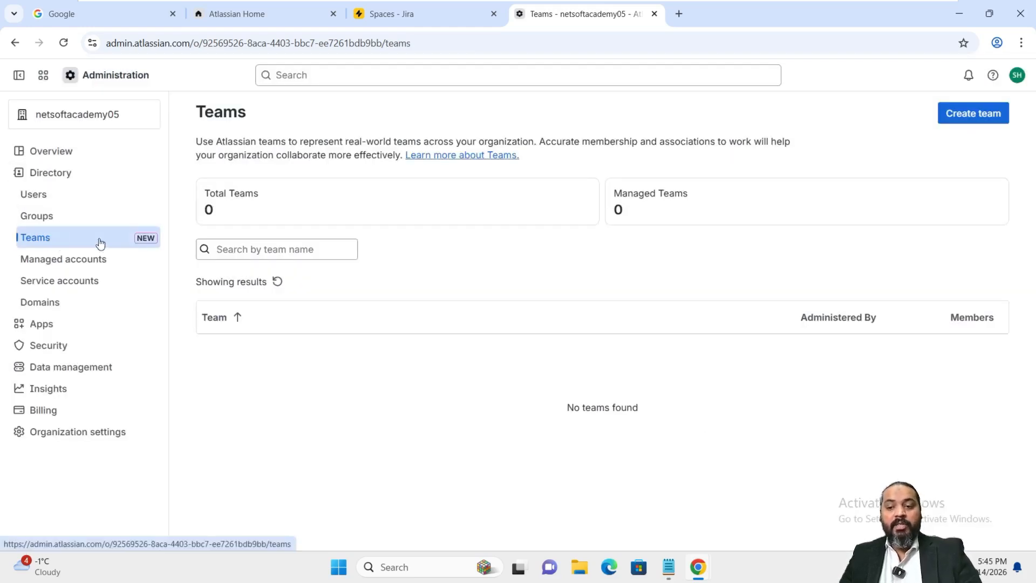
left_click(972, 114)
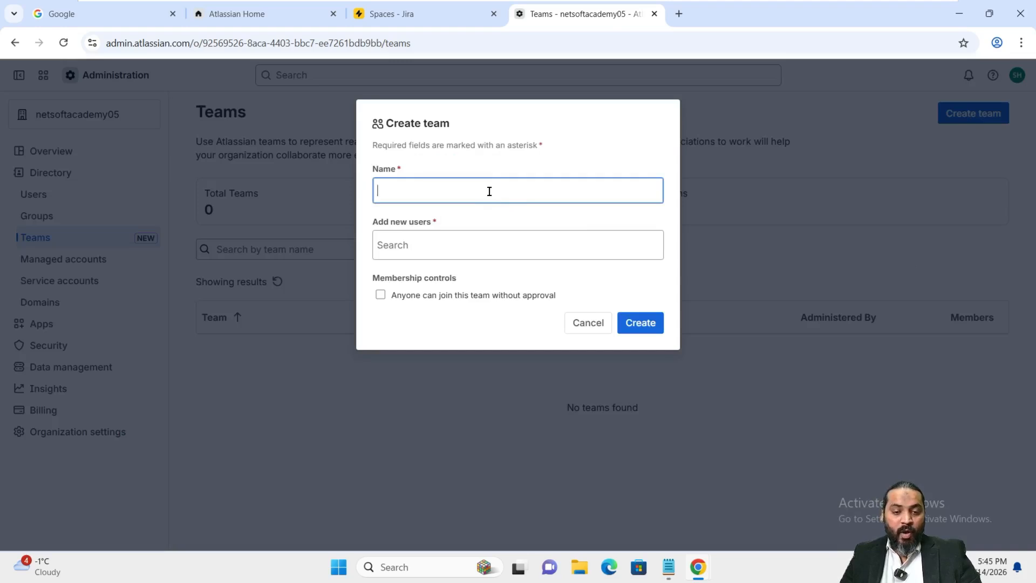
type("NetSoft IT Infrastructure Team")
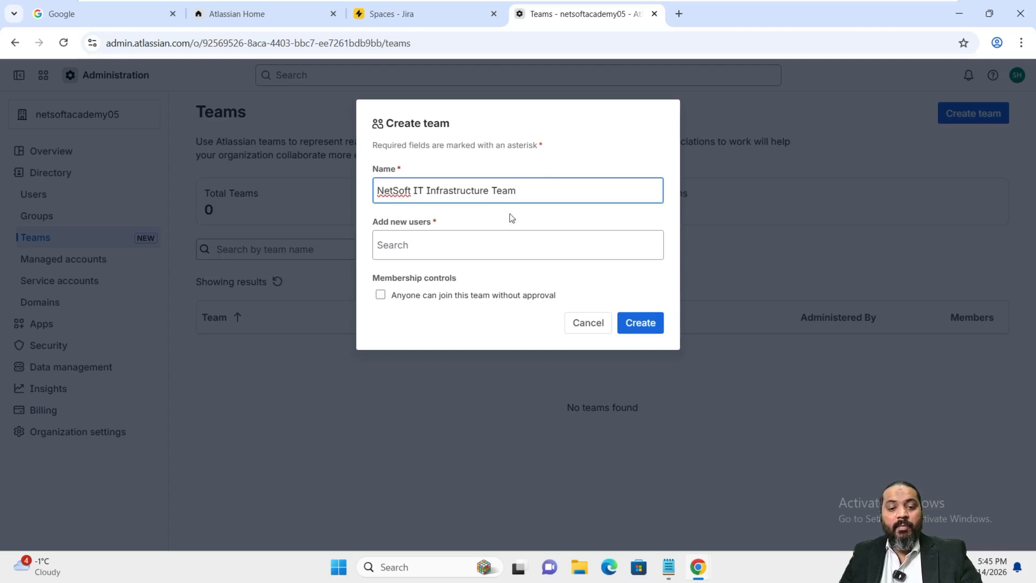
Step: Search for and add the invited user as the team's member, removing a wrong pick
left_click(458, 249)
type("B")
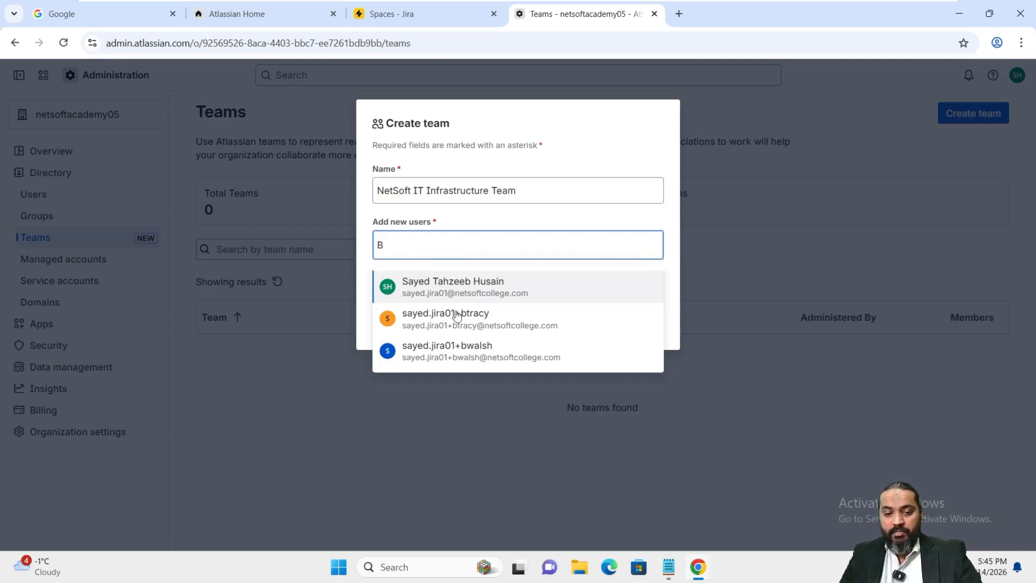
left_click(430, 253)
left_click(430, 253)
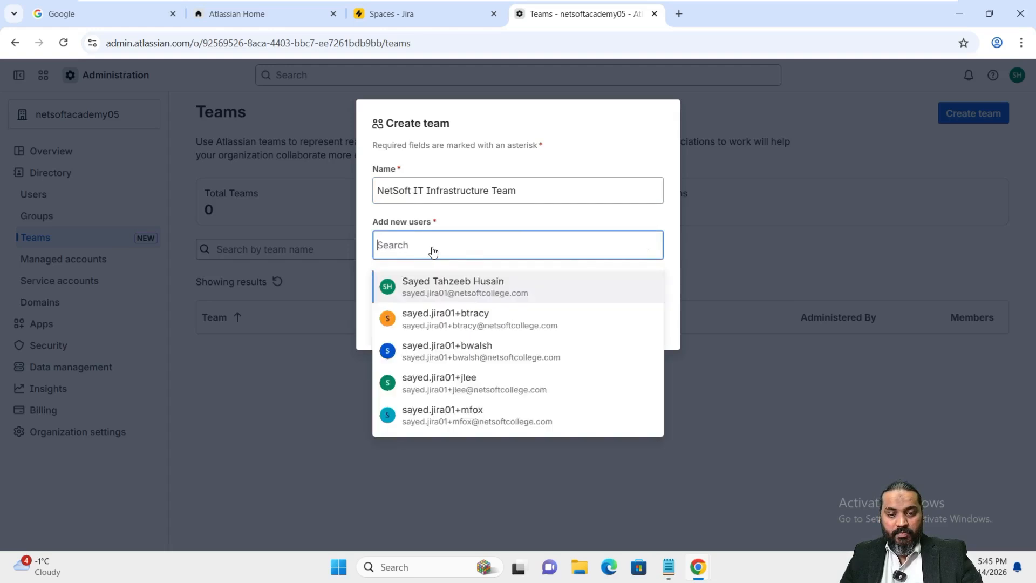
type("Bill Walsh")
left_click(453, 246)
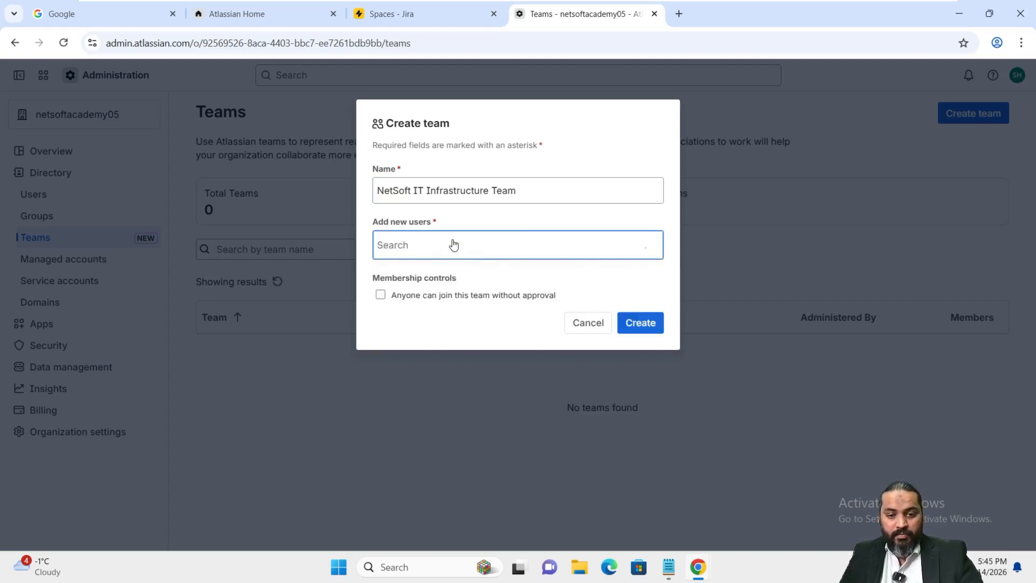
left_click(456, 250)
type("b")
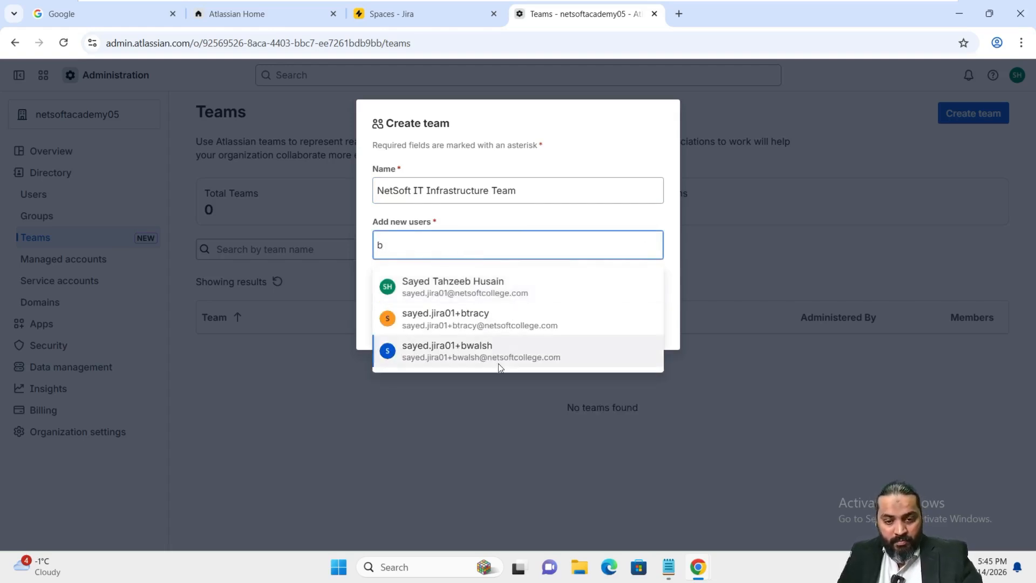
left_click(487, 354)
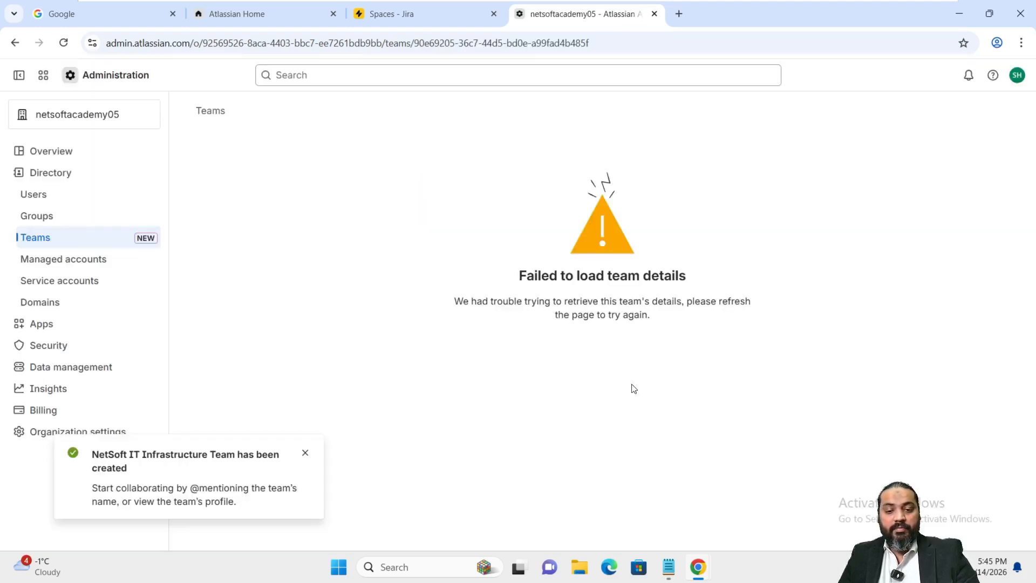
Step: Dismiss the team-created notice, retry loading the team details, then close the admin tab
left_click(305, 452)
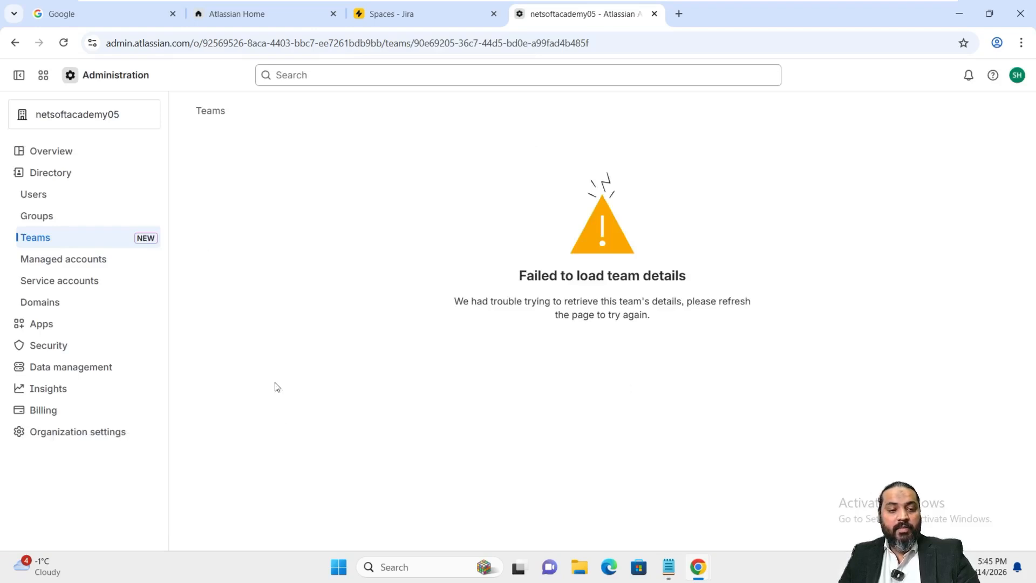
left_click(66, 45)
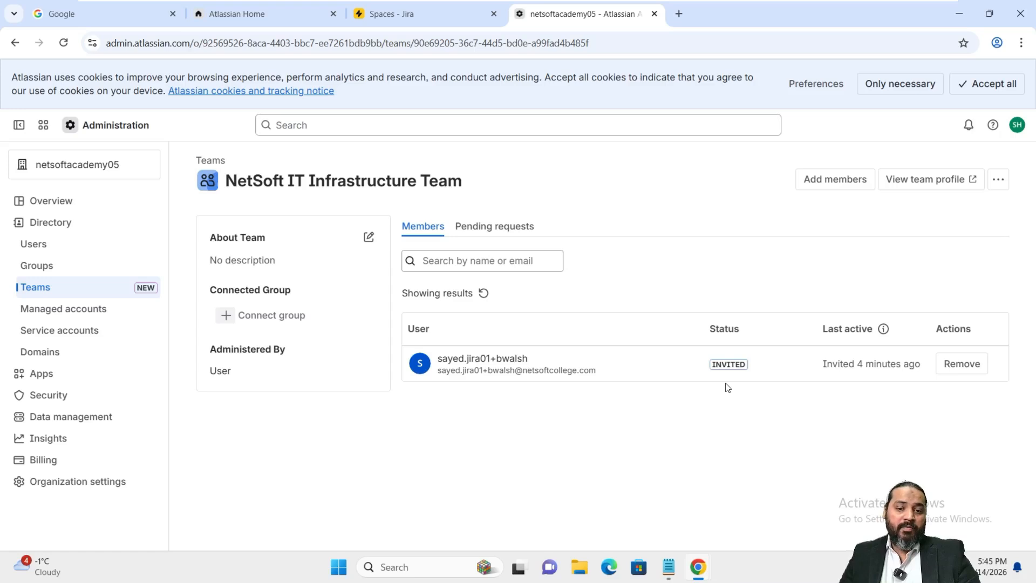
left_click(655, 14)
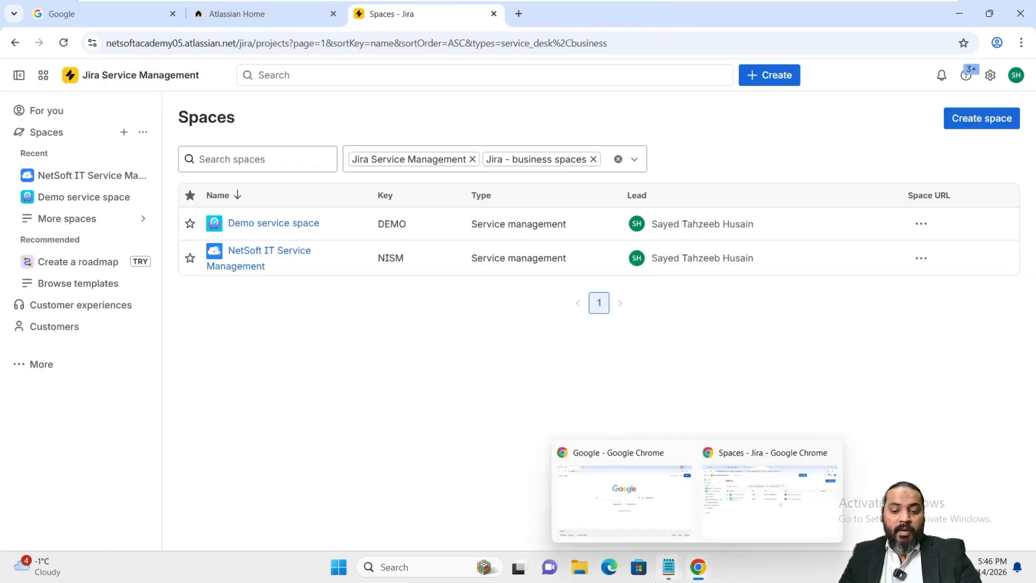
Step: Open a Chrome incognito window and load home.atlassian.com in a new tab
right_click(696, 575)
left_click(669, 463)
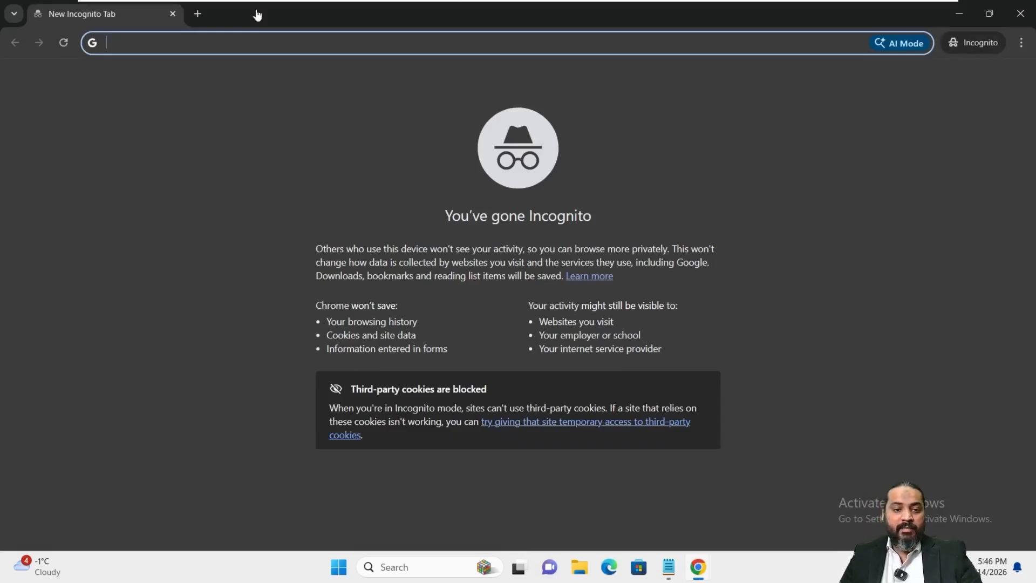
left_click(198, 13)
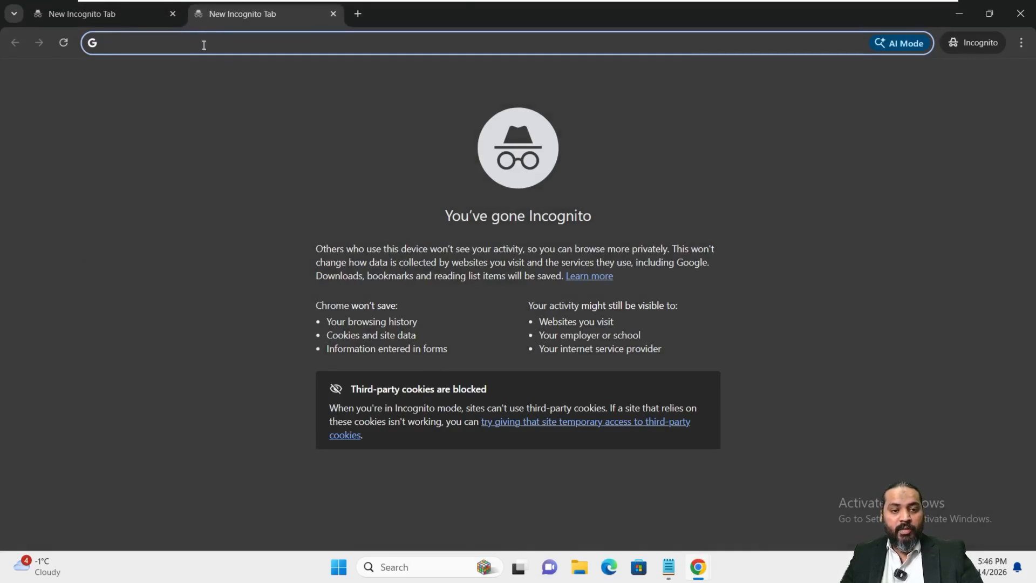
type("https://home.atlassian.com/")
key("Return")
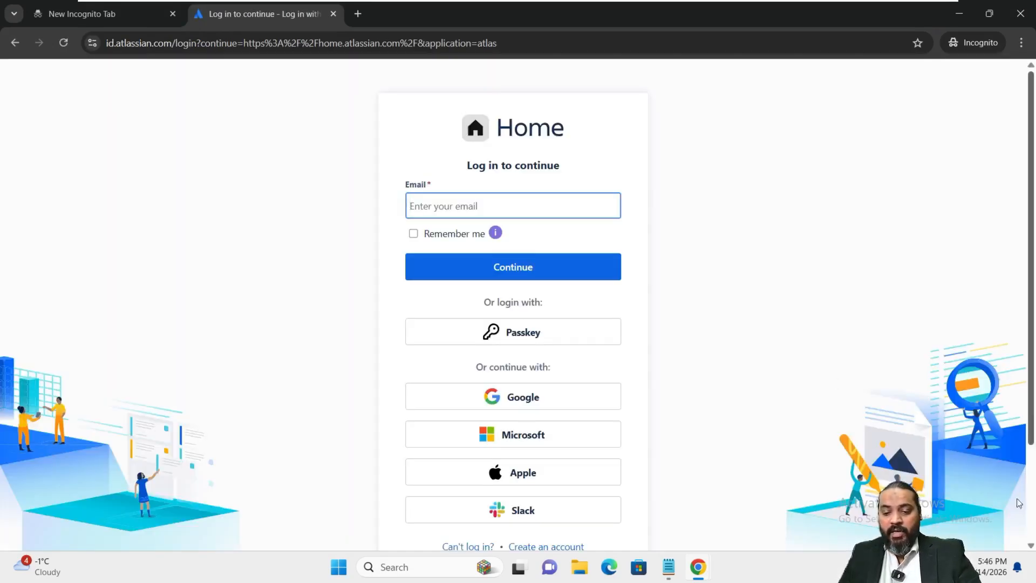
Step: Log in with the second invited user's email from the notes and paste the emailed verification code
mouse_move(669, 567)
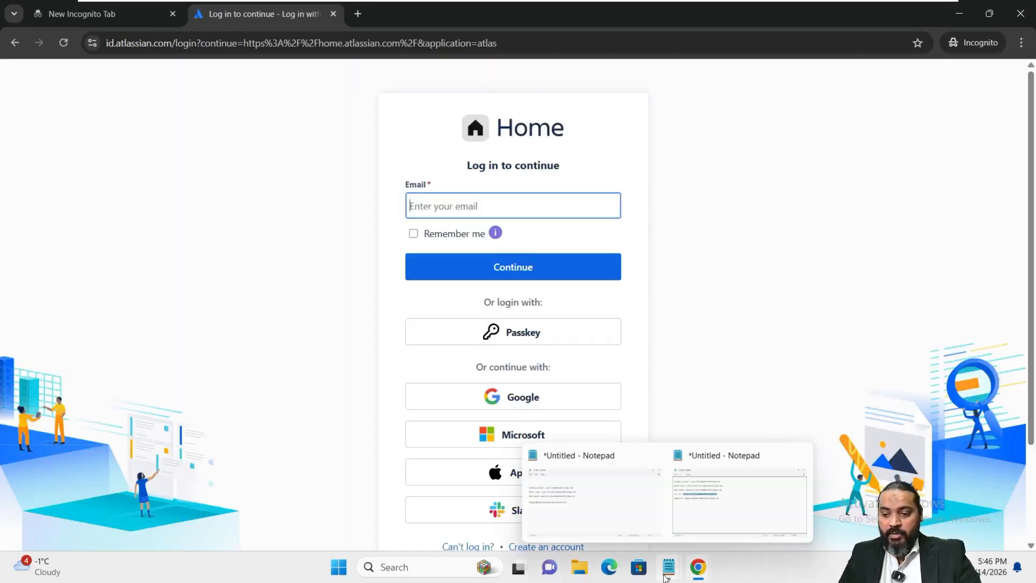
left_click(720, 518)
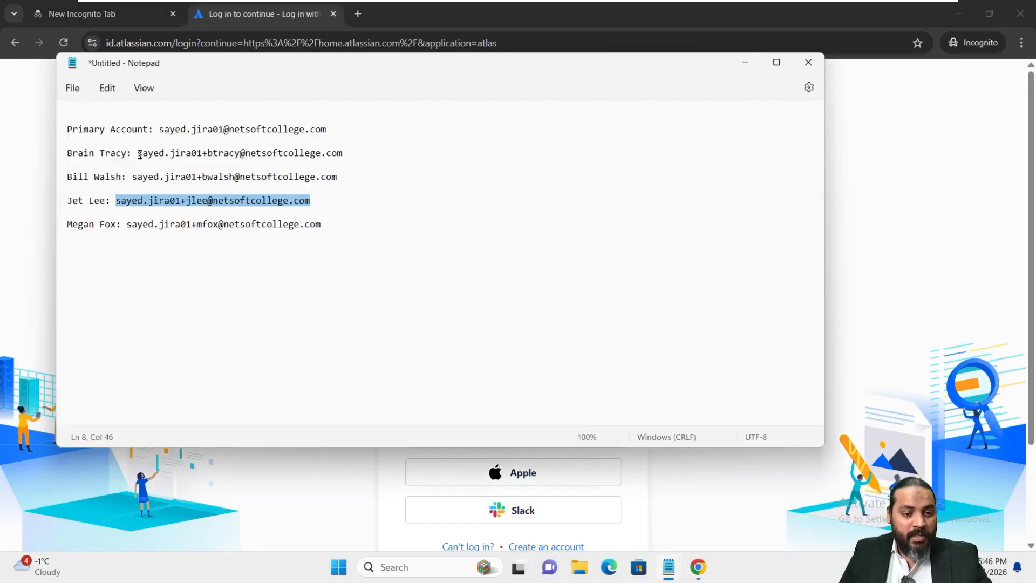
left_click_drag(138, 153, 346, 154)
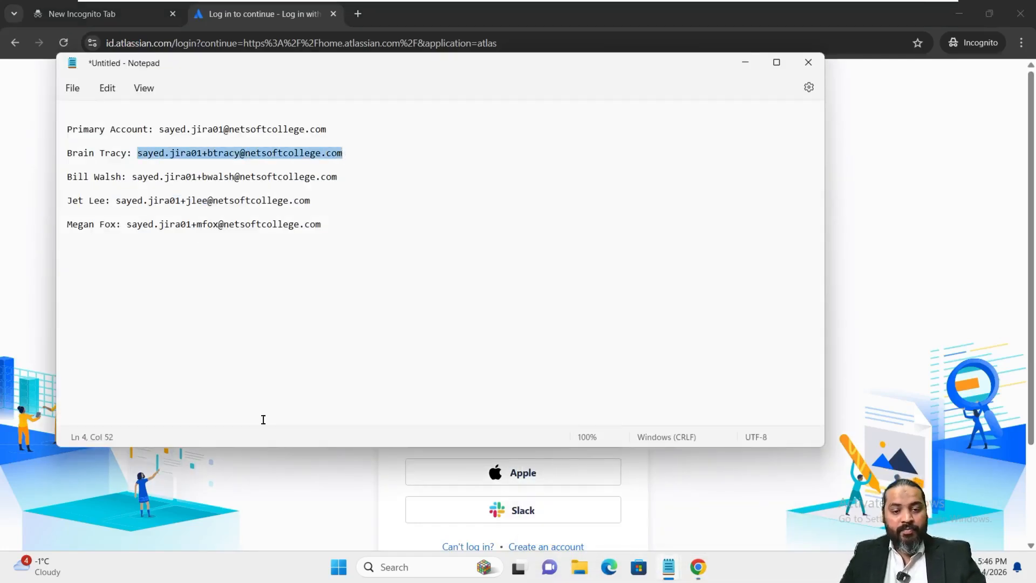
left_click(256, 467)
left_click(436, 203)
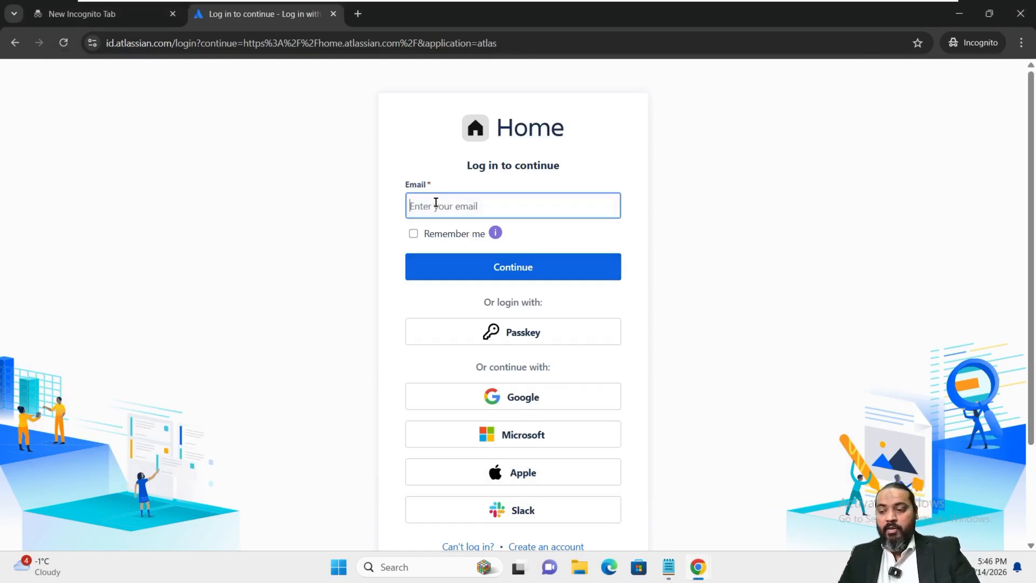
key("ctrl+v")
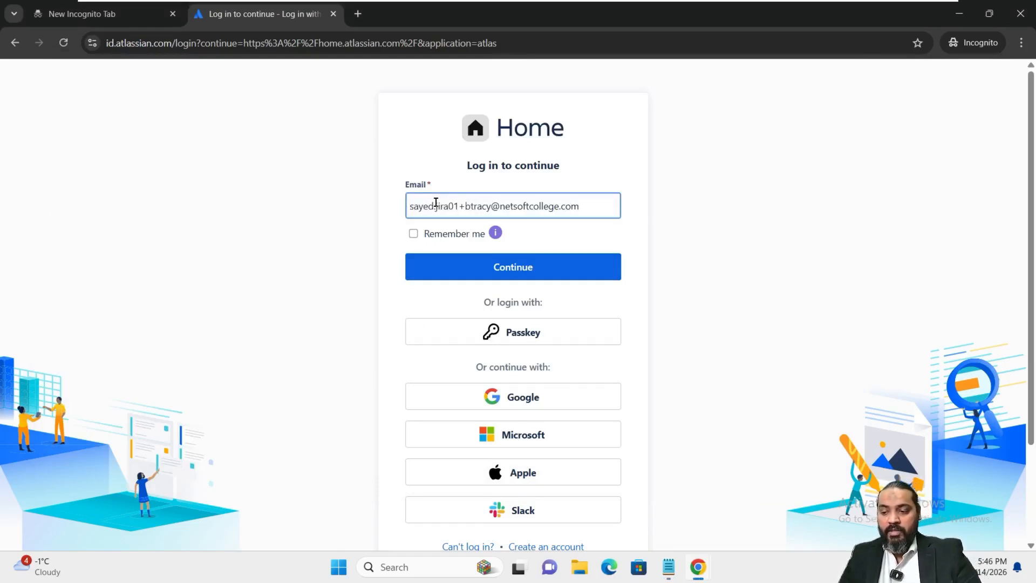
left_click(564, 276)
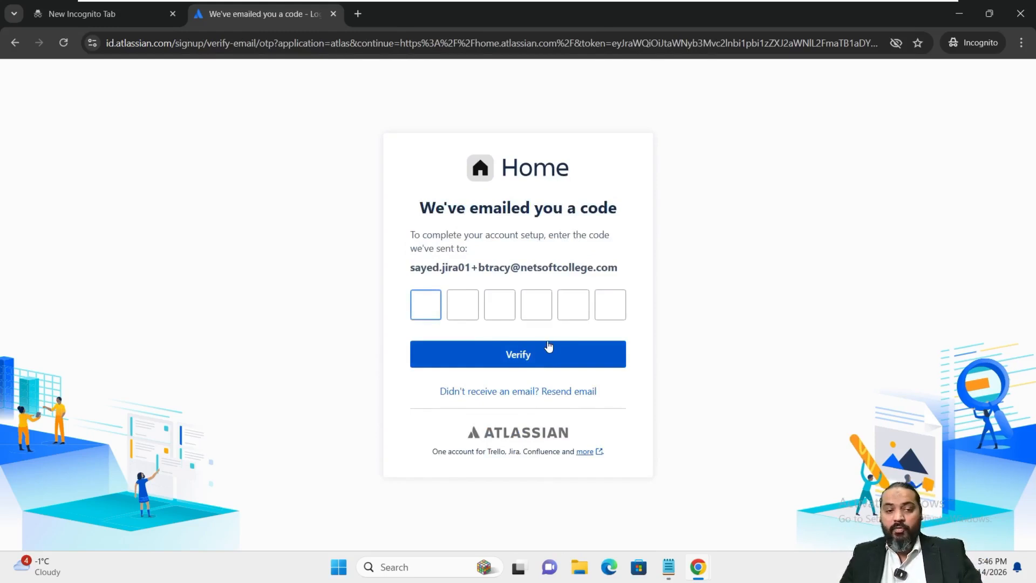
left_click(425, 306)
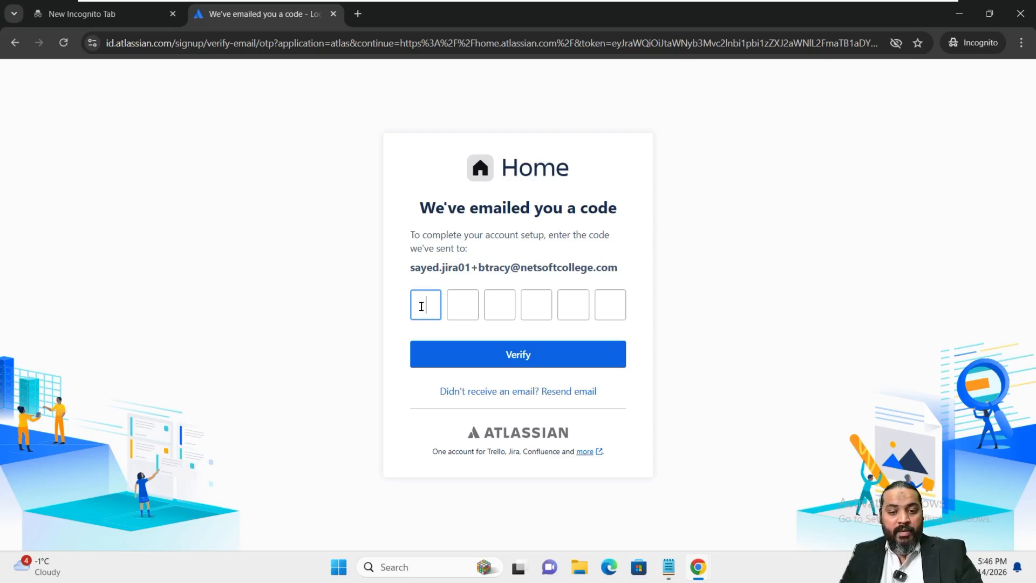
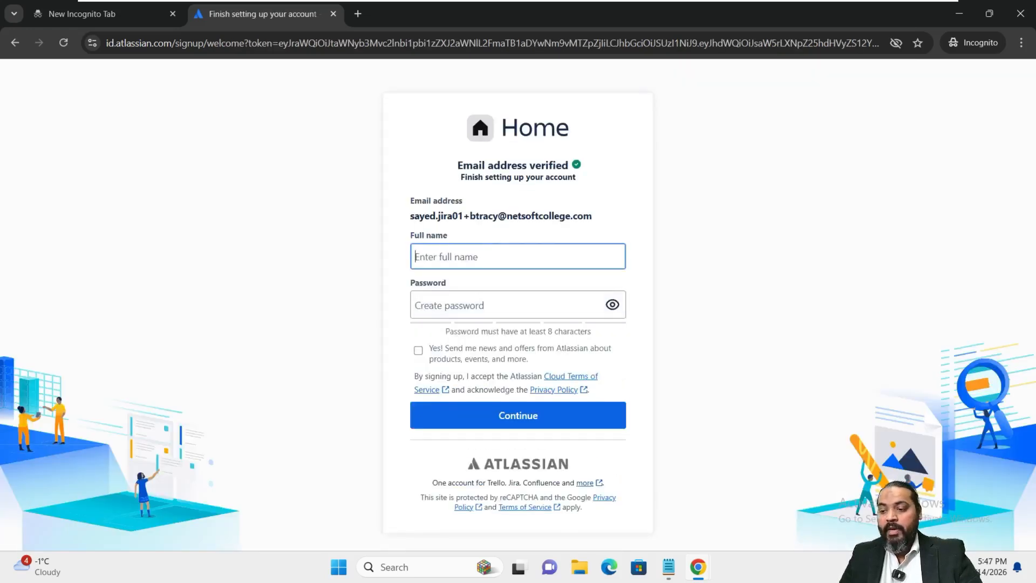
Step: Complete the account setup with the user's full name and a password
type("Brian Tracy")
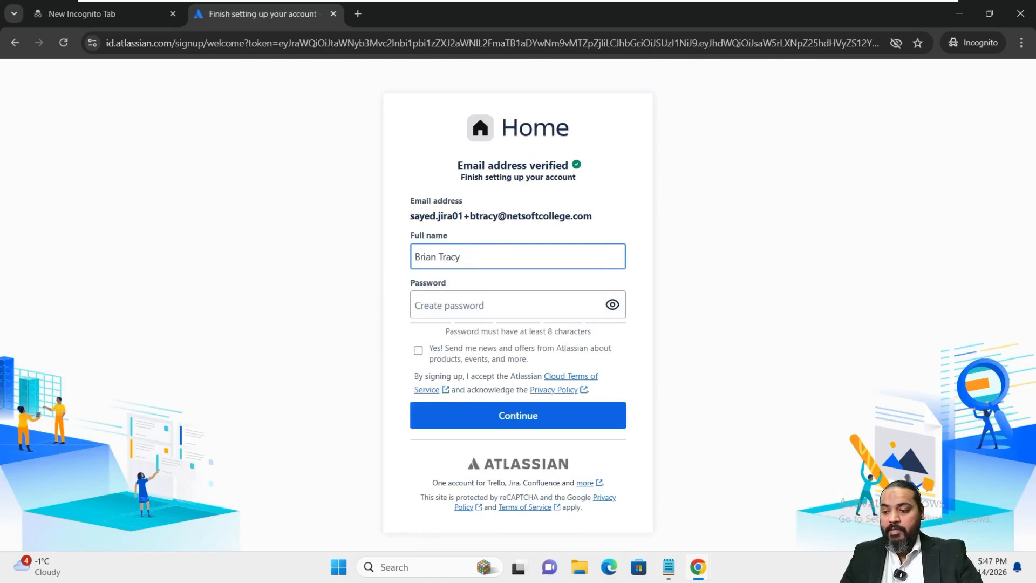
left_click(462, 305)
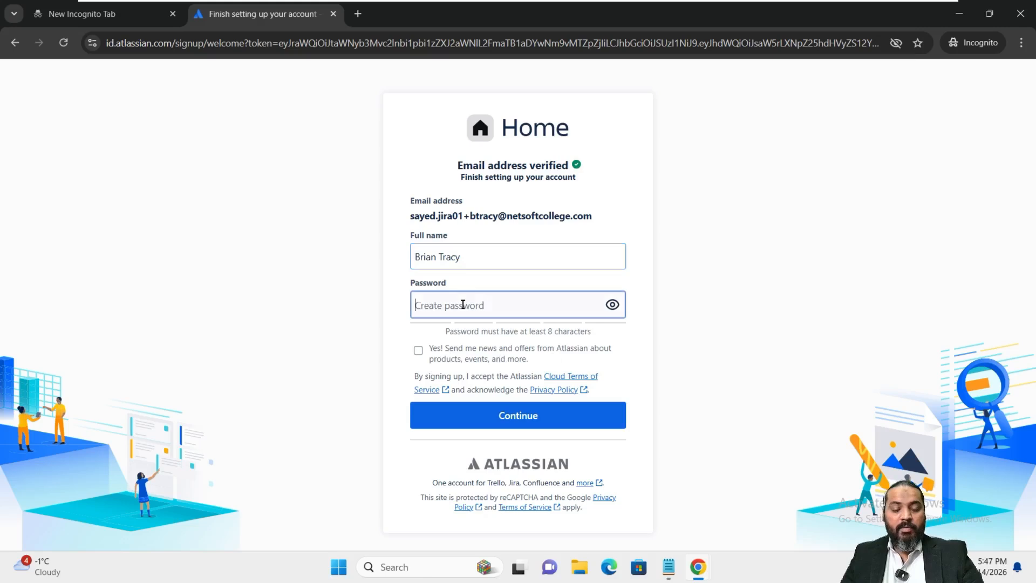
left_click(504, 417)
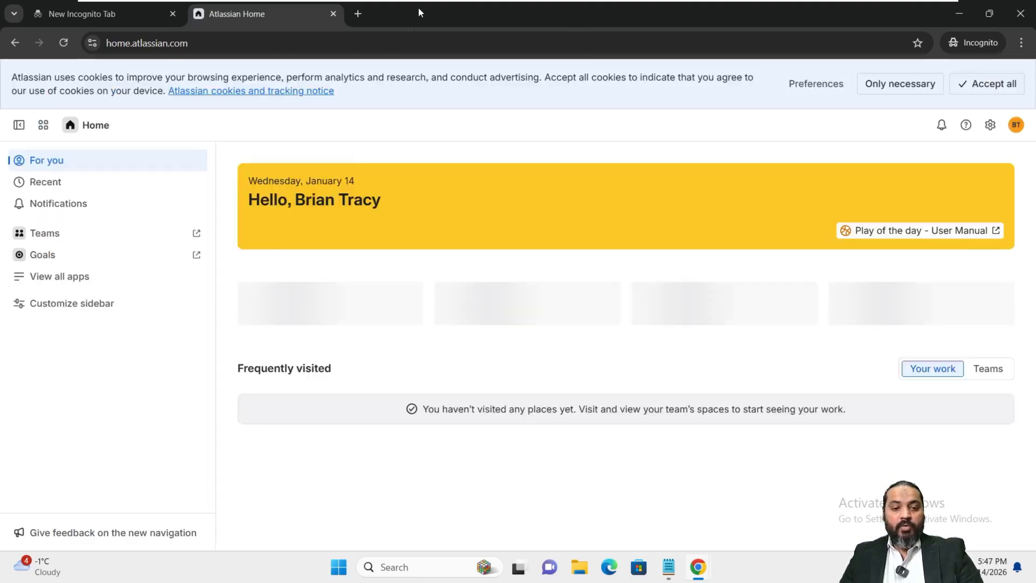
Step: Accept all cookies and log the new account out
left_click(990, 84)
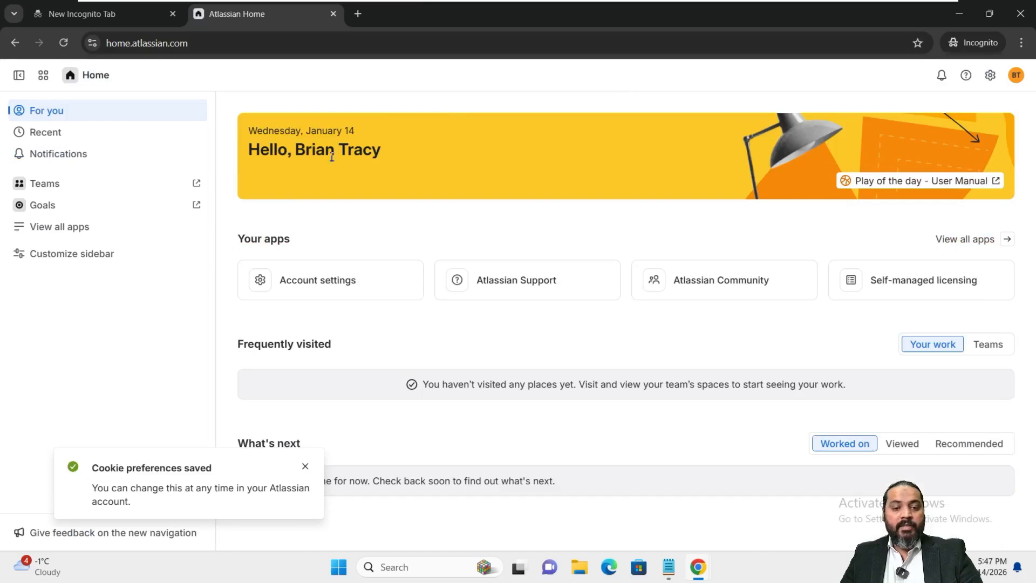
left_click(1017, 75)
left_click(832, 298)
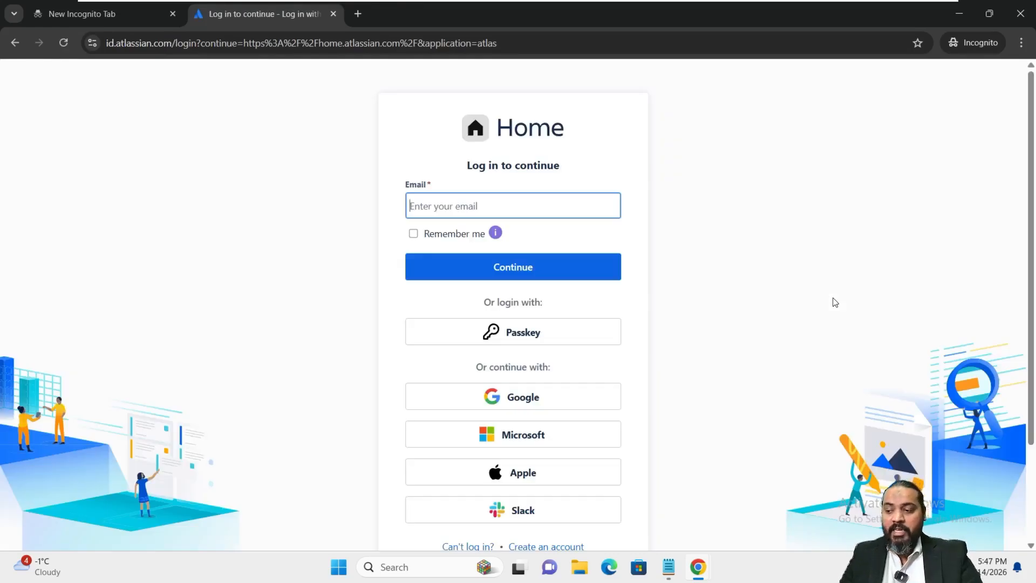
Step: Log in with the next invited user's email from the notes and enter the verification code
mouse_move(669, 566)
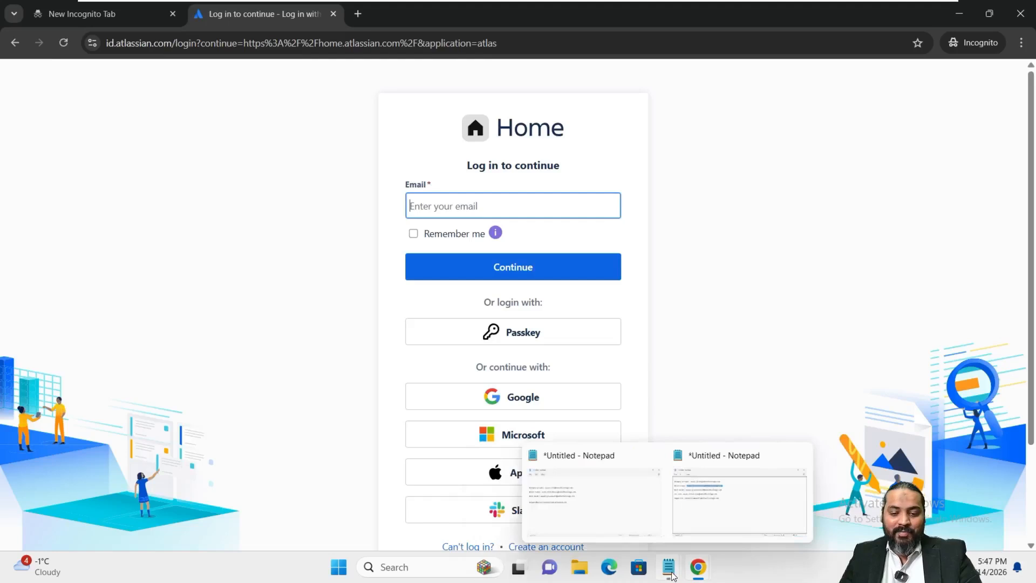
left_click(718, 501)
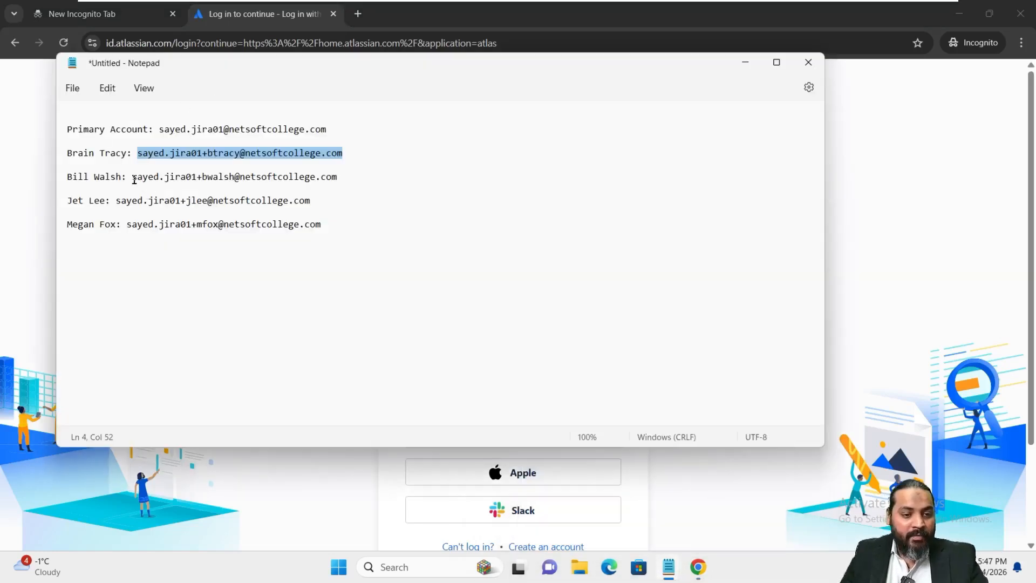
left_click_drag(133, 176, 359, 176)
key("ctrl+c")
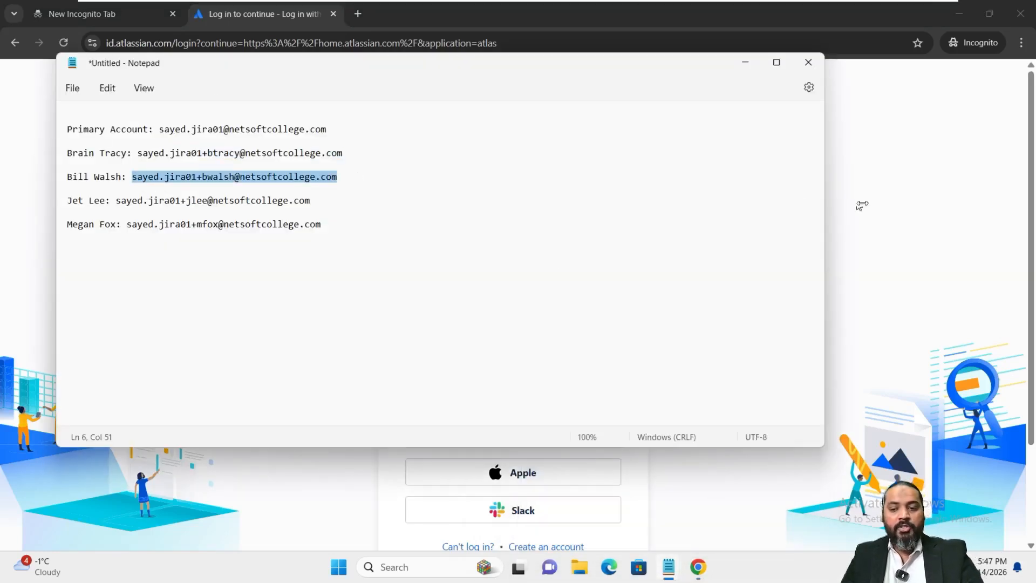
left_click(866, 205)
left_click(472, 208)
key("ctrl+v")
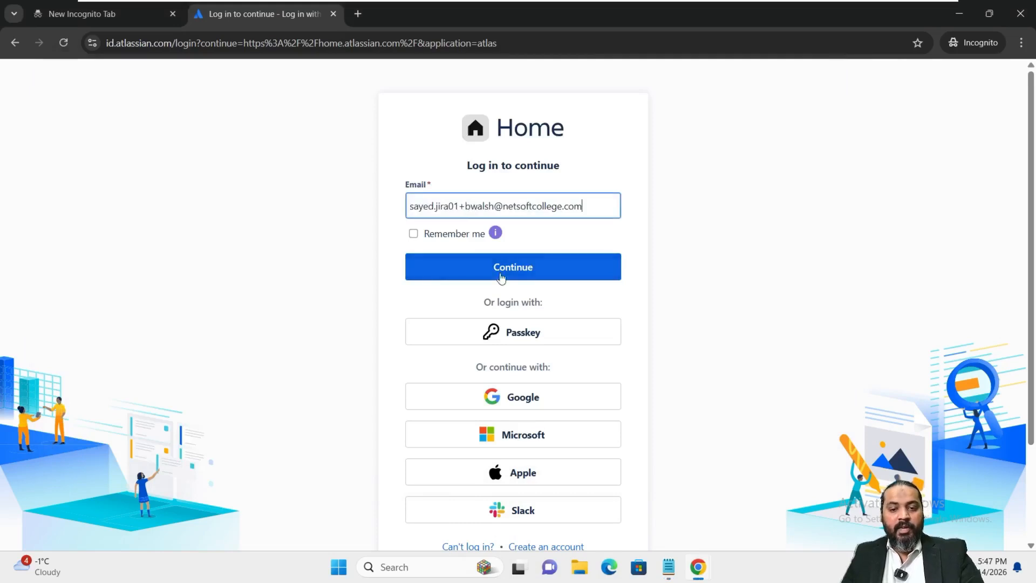
left_click(496, 270)
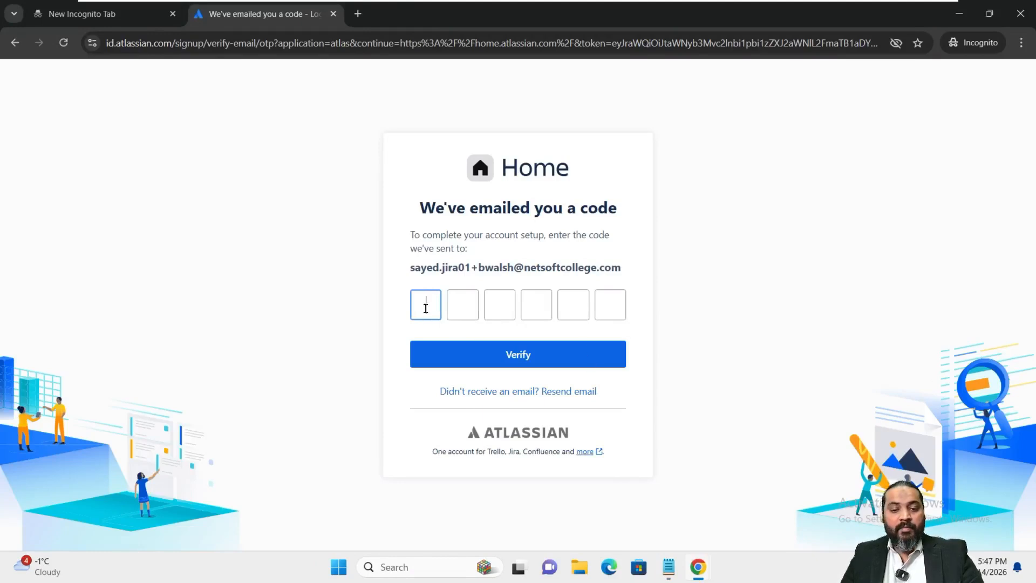
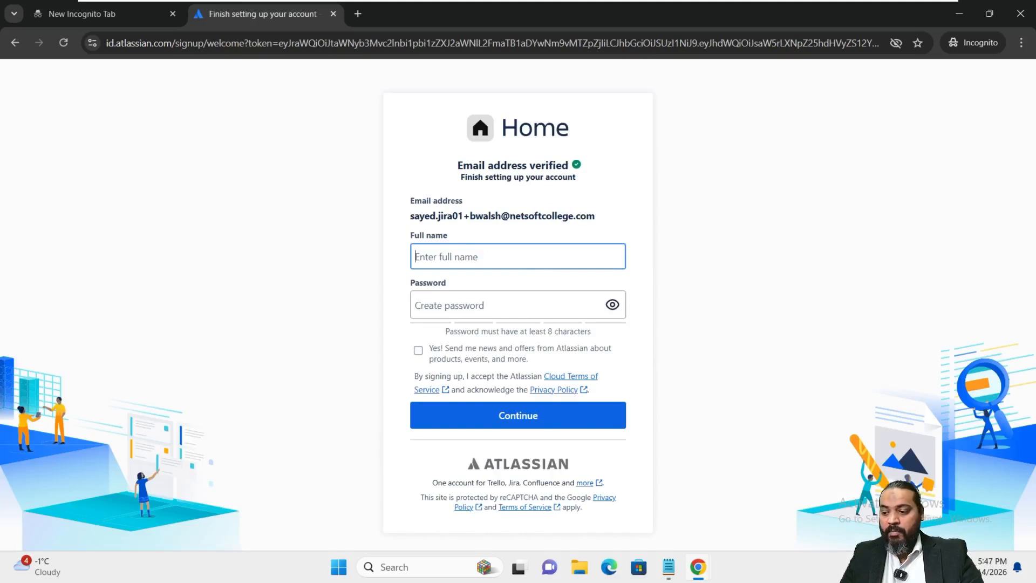
Step: Finish that account with the user's full name and a password, then log out
left_click(491, 256)
type("Bill Walsh")
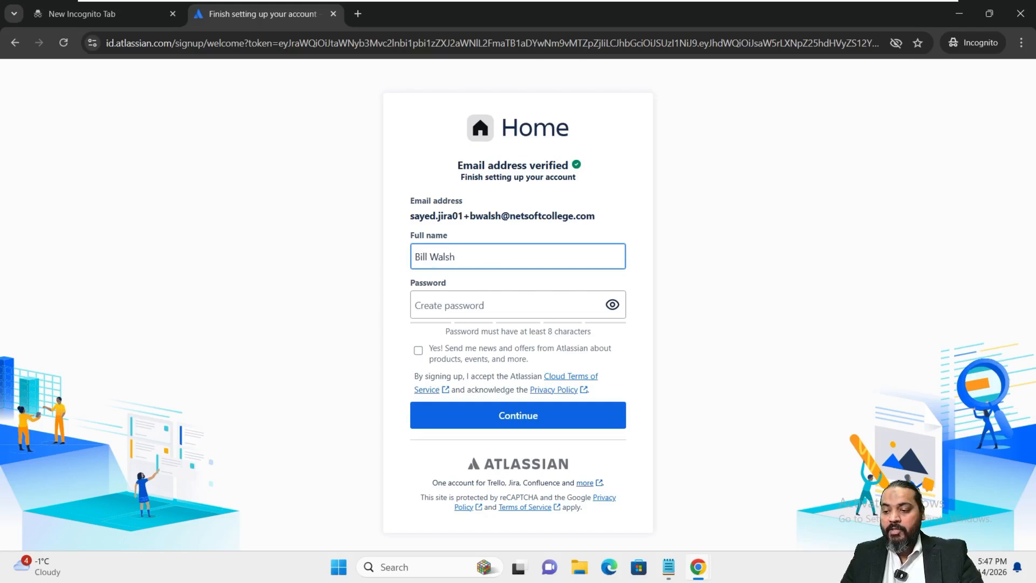
left_click(513, 305)
type("************")
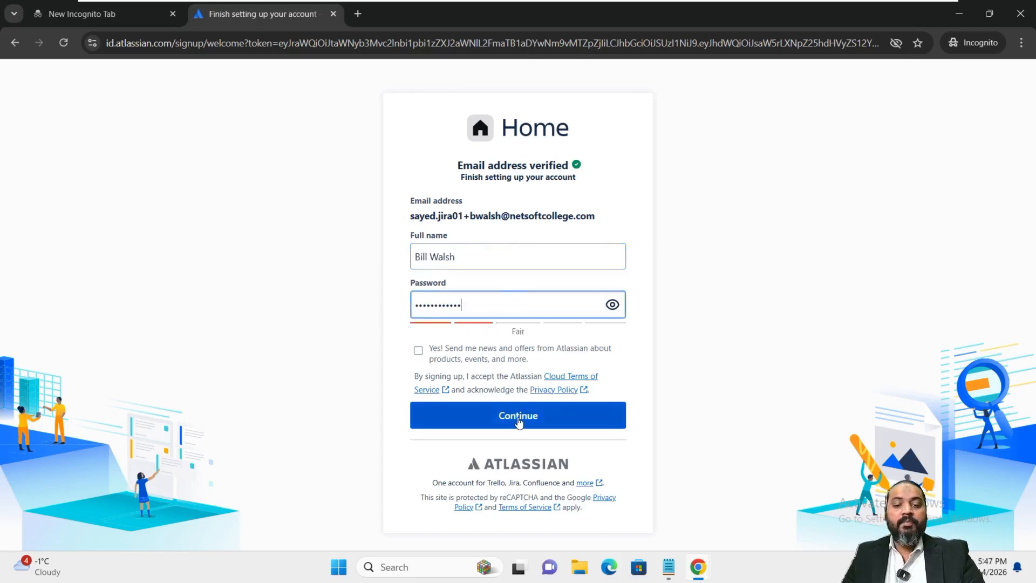
left_click(517, 417)
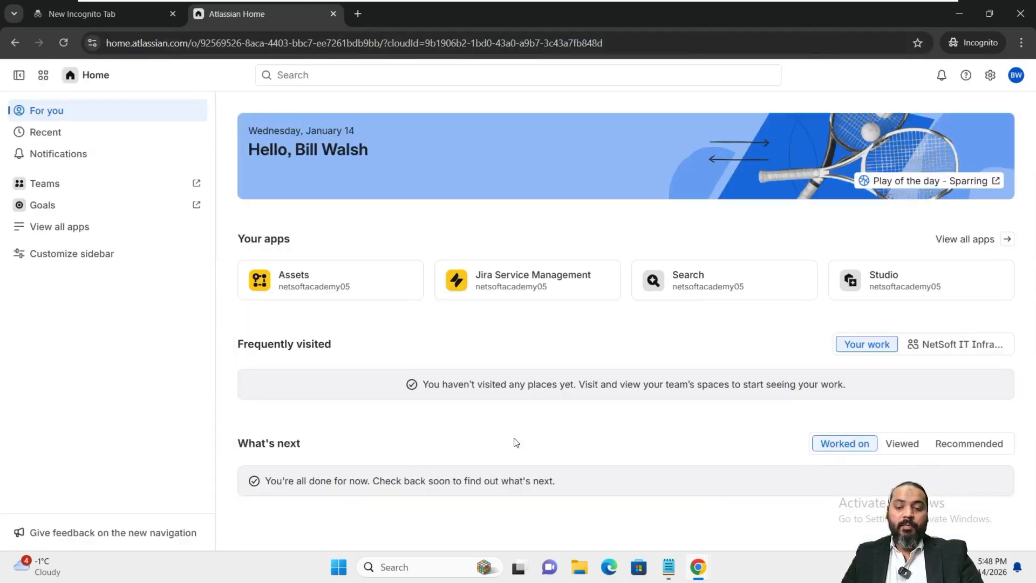
left_click(1016, 75)
left_click(820, 292)
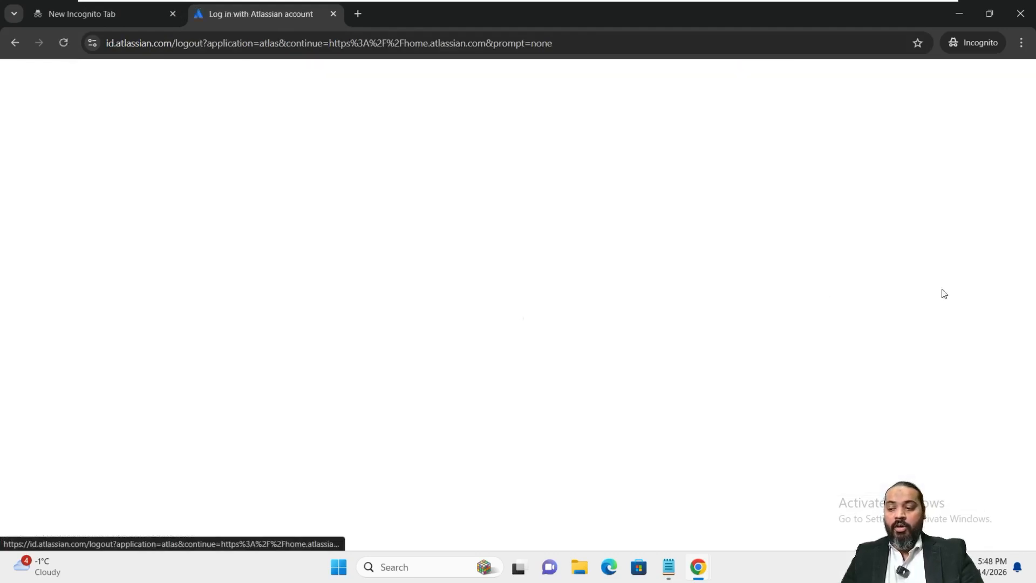
Step: Sign in with the third invited user's email copied from Notepad and paste the emailed code
mouse_move(674, 571)
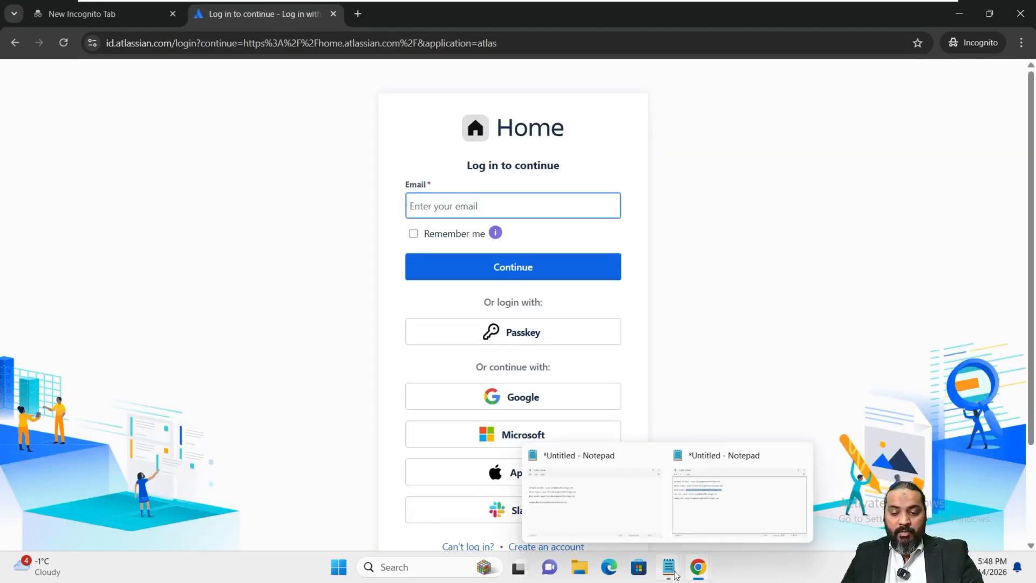
left_click(665, 496)
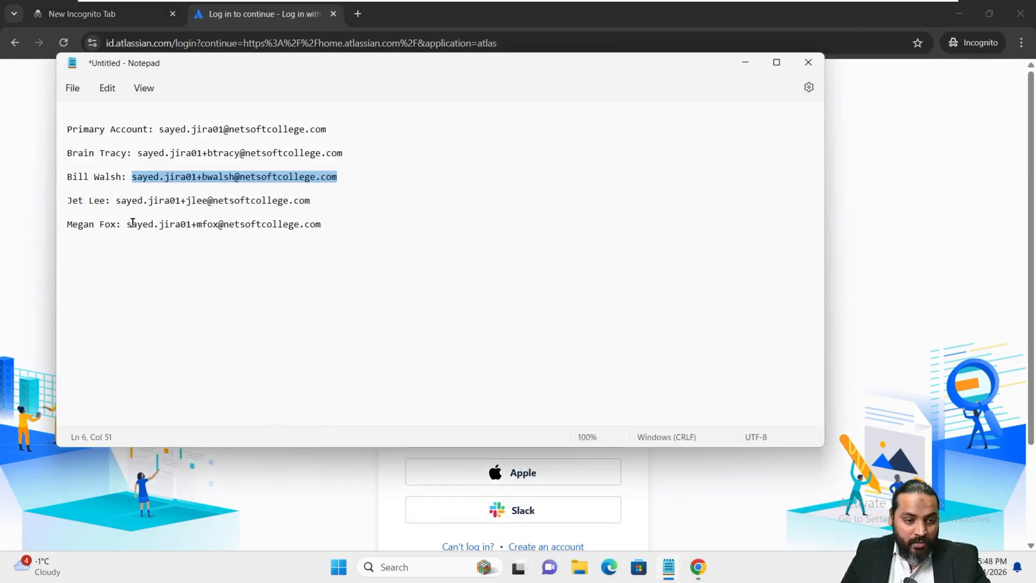
left_click_drag(128, 224, 330, 225)
key("ctrl+c")
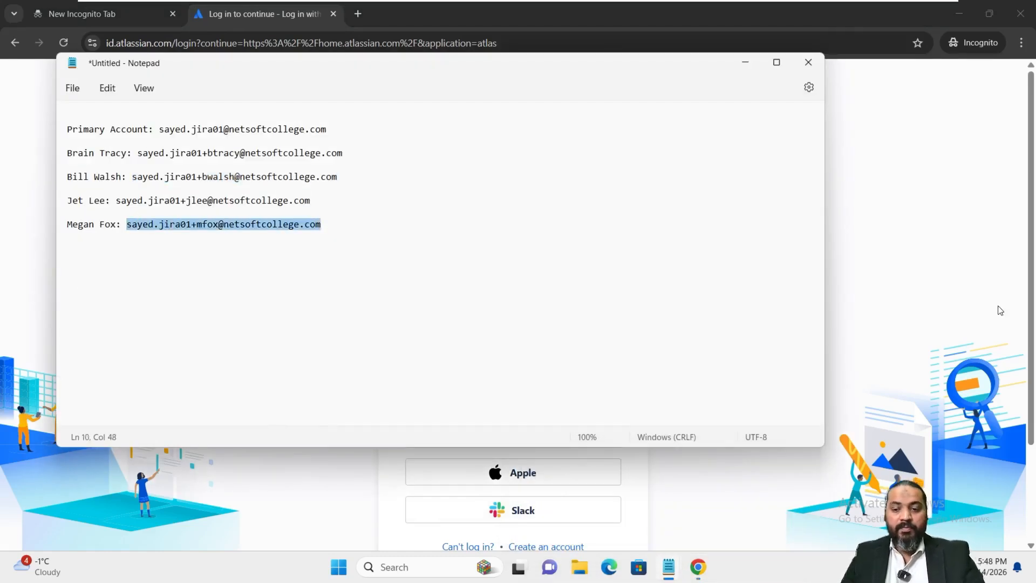
key("alt+Tab")
left_click(477, 205)
key("ctrl+v")
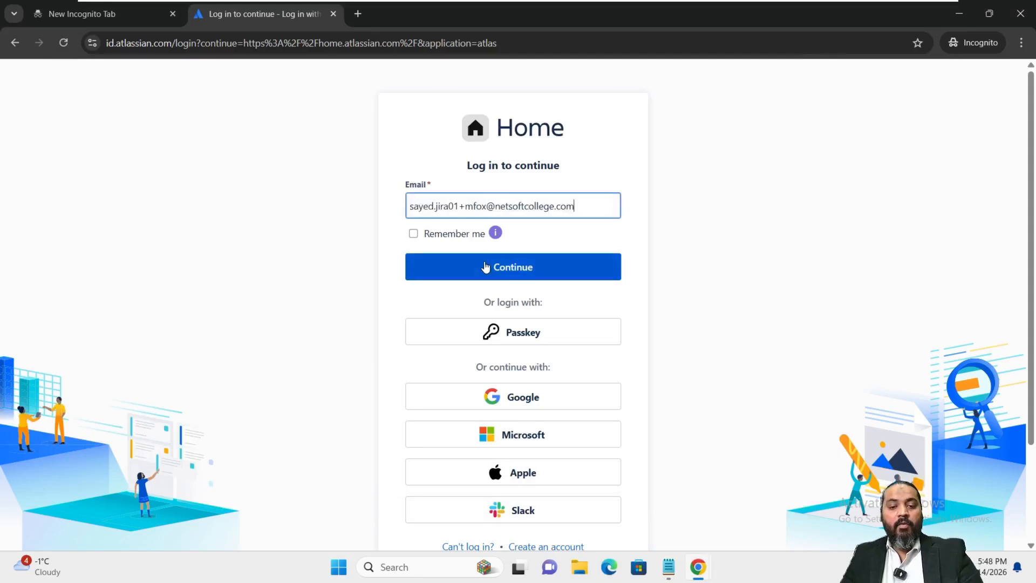
left_click(484, 266)
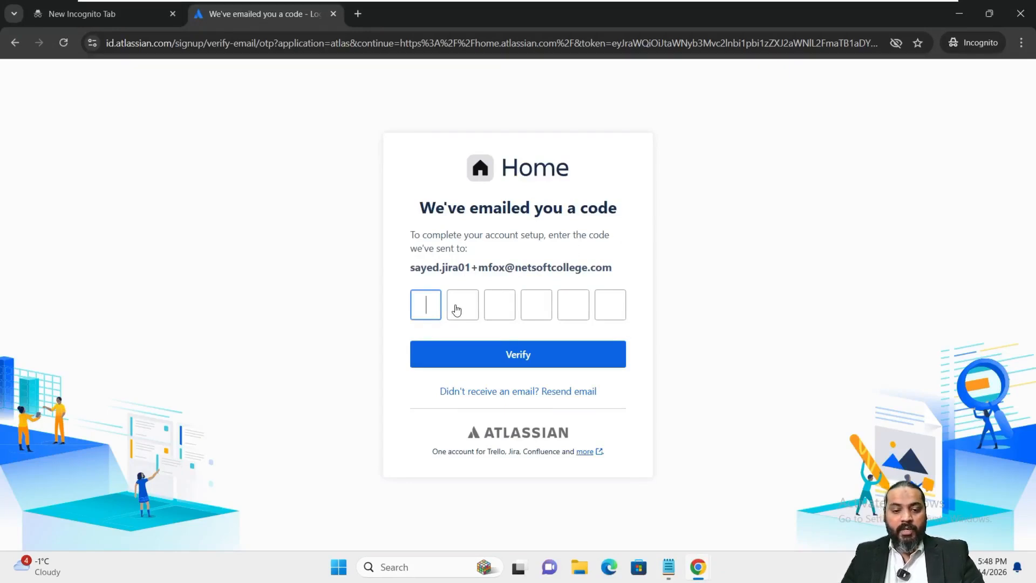
key("ctrl+v")
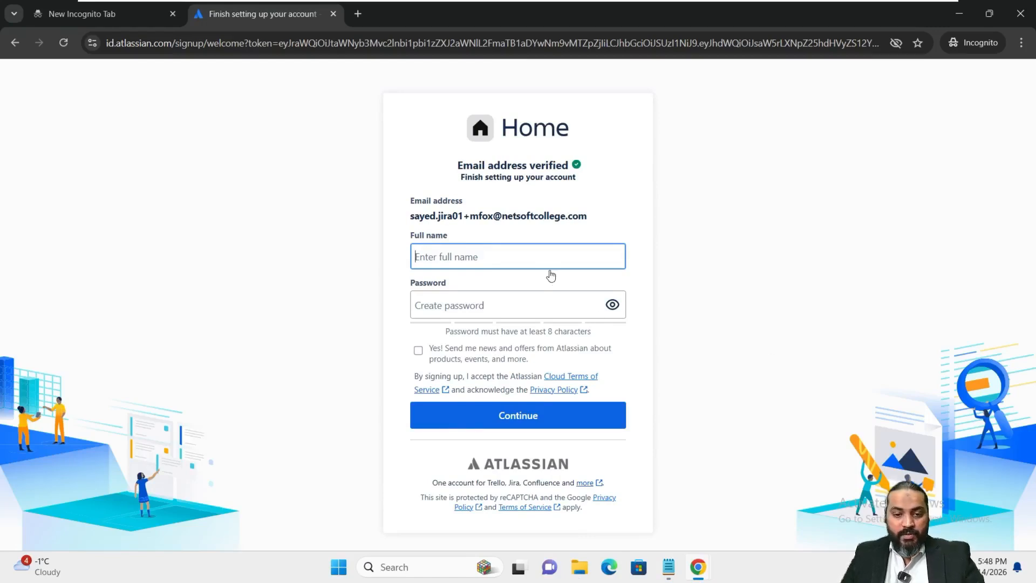
Step: Set this user's full name and password to finish setup, then log them out
left_click(541, 254)
type("Megan Fox")
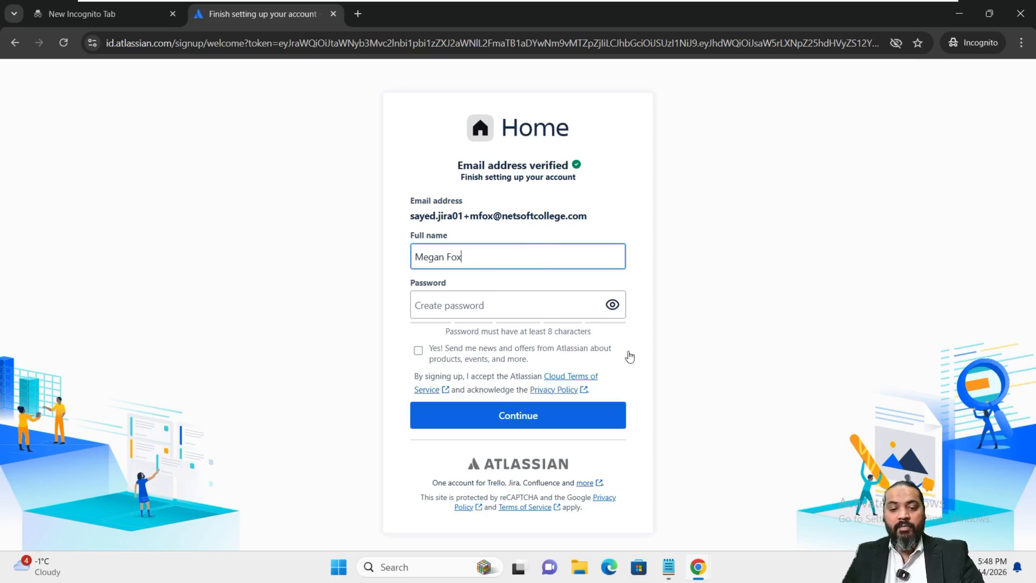
left_click(486, 310)
key("ctrl+v")
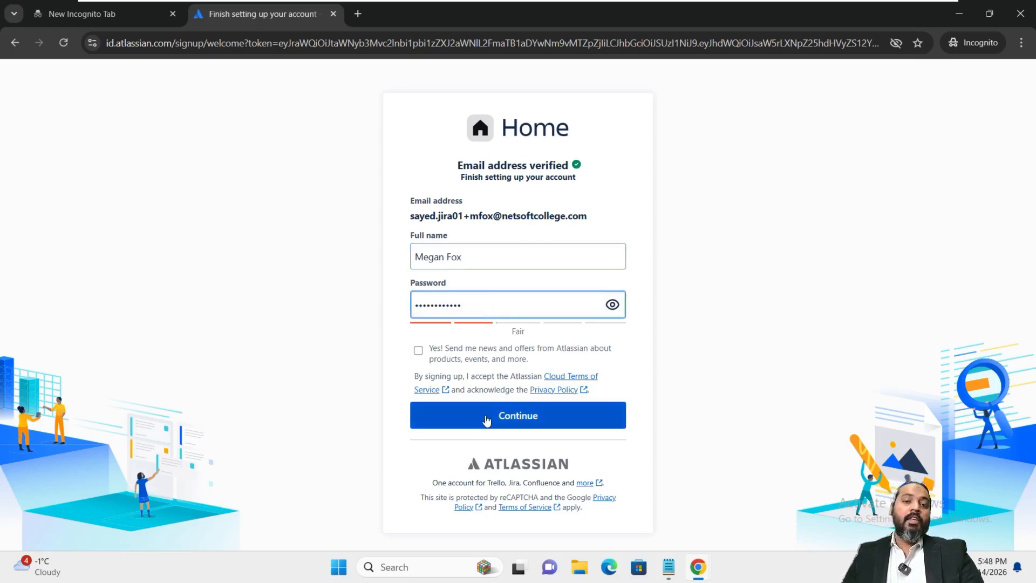
left_click(486, 420)
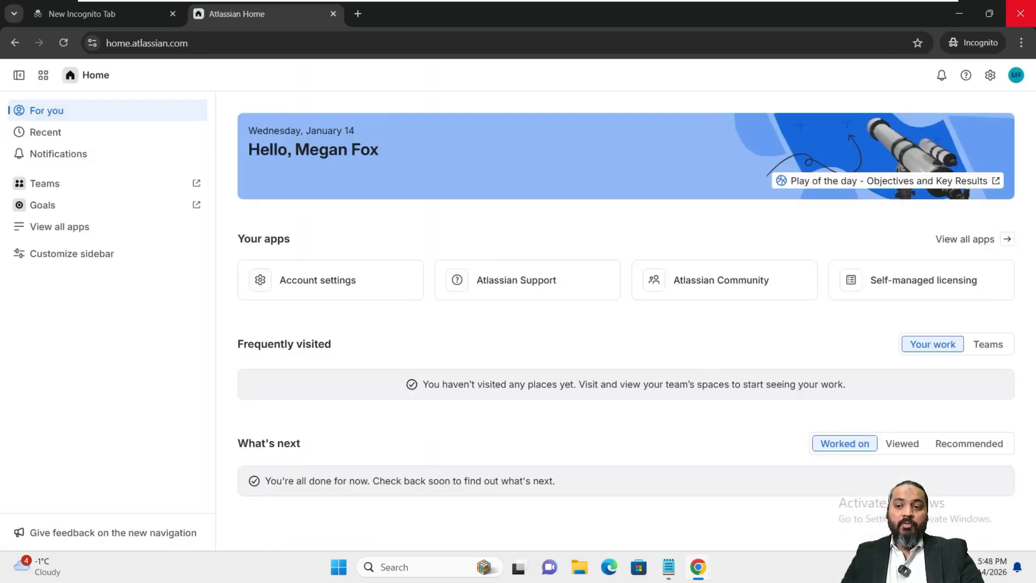
left_click(1016, 75)
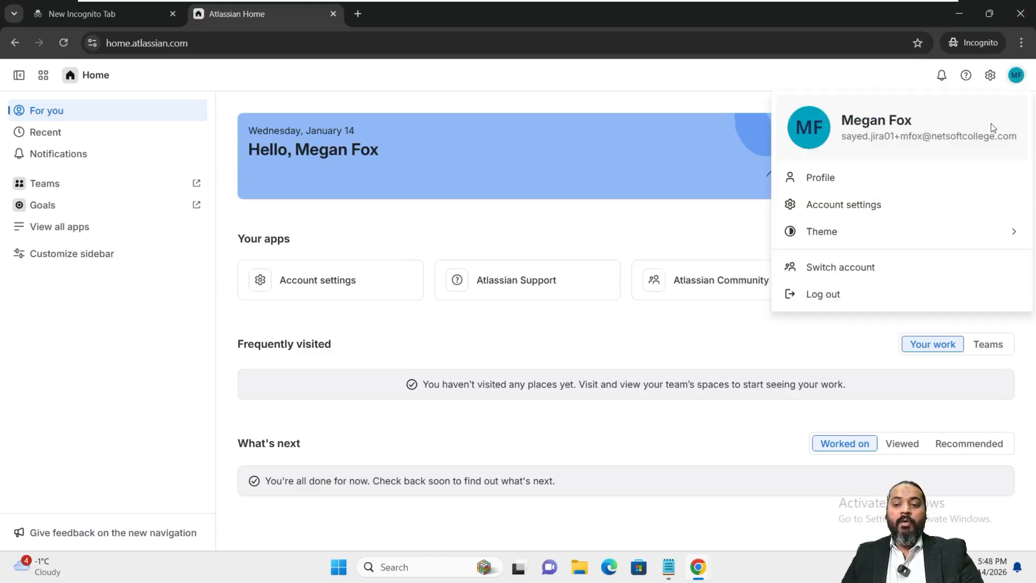
left_click(823, 293)
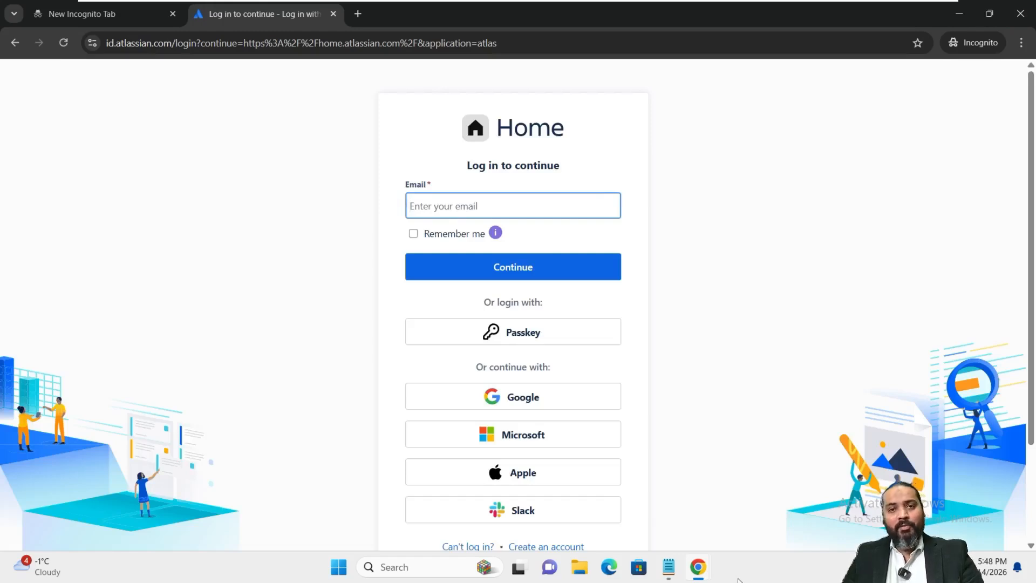
Step: Sign in at the Atlassian login page with the next invited user's e-mail from Notepad and enter the verification code
mouse_move(674, 572)
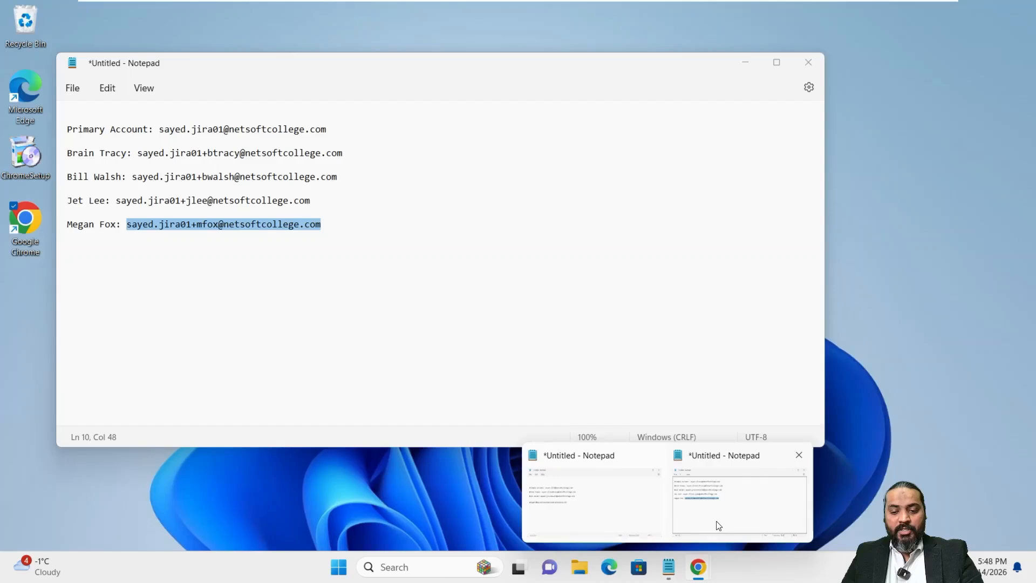
left_click(719, 524)
left_click_drag(115, 200, 311, 198)
key("ctrl+c")
left_click(855, 297)
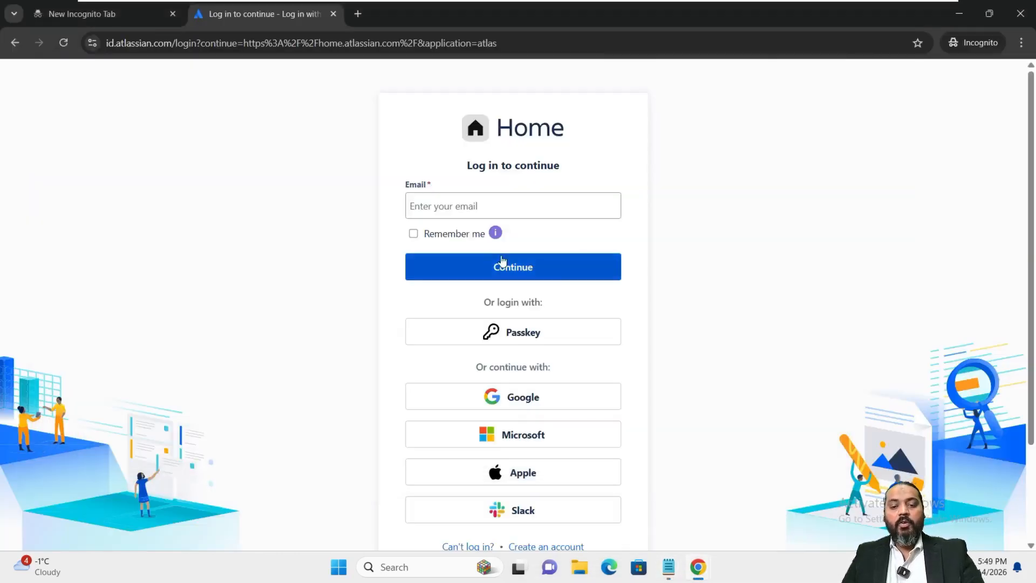
left_click(452, 207)
key("ctrl+v")
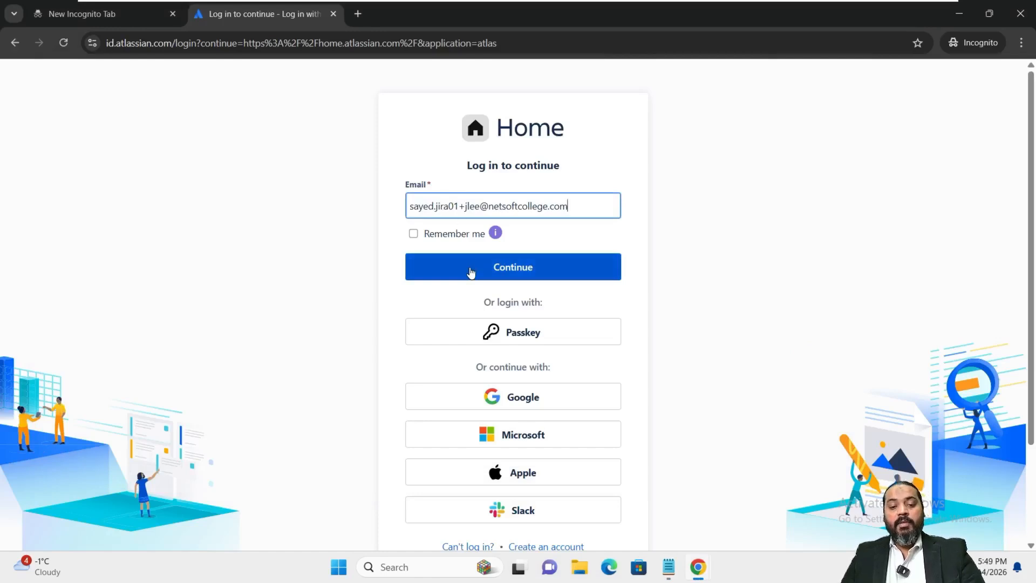
left_click(513, 266)
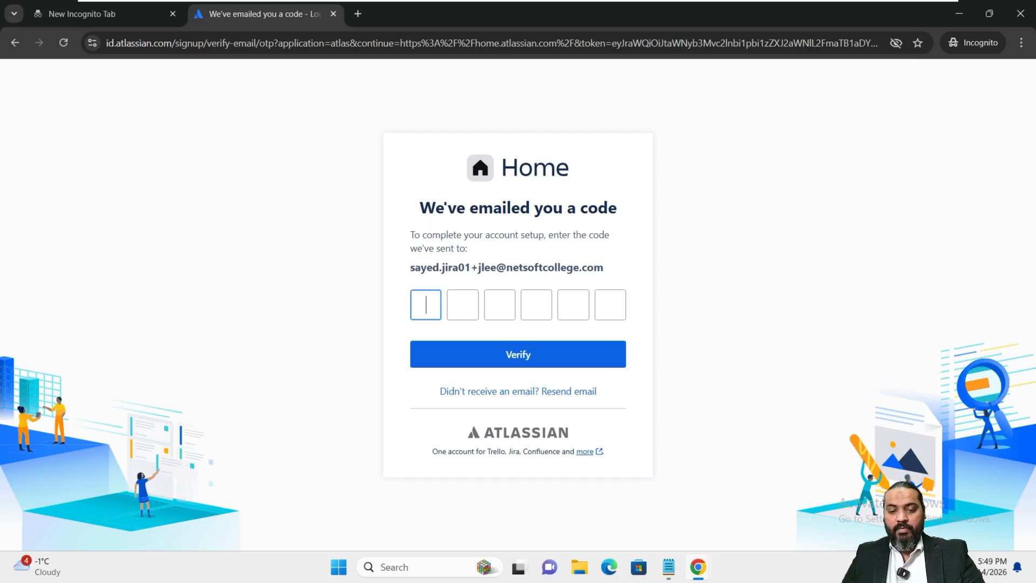
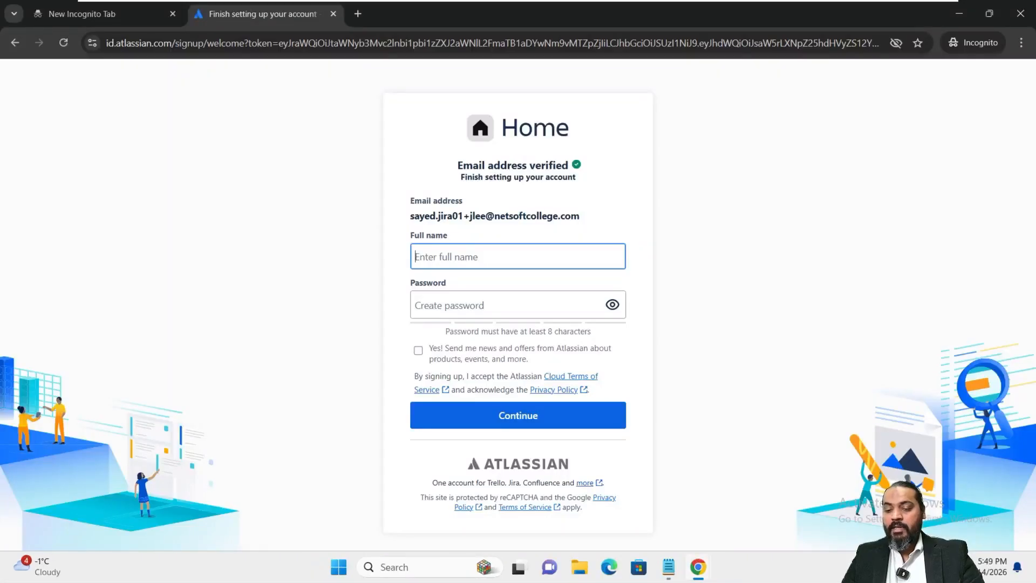
Step: Complete account setup with the user's full name and a new password to reach Home
left_click(453, 252)
left_click(507, 291)
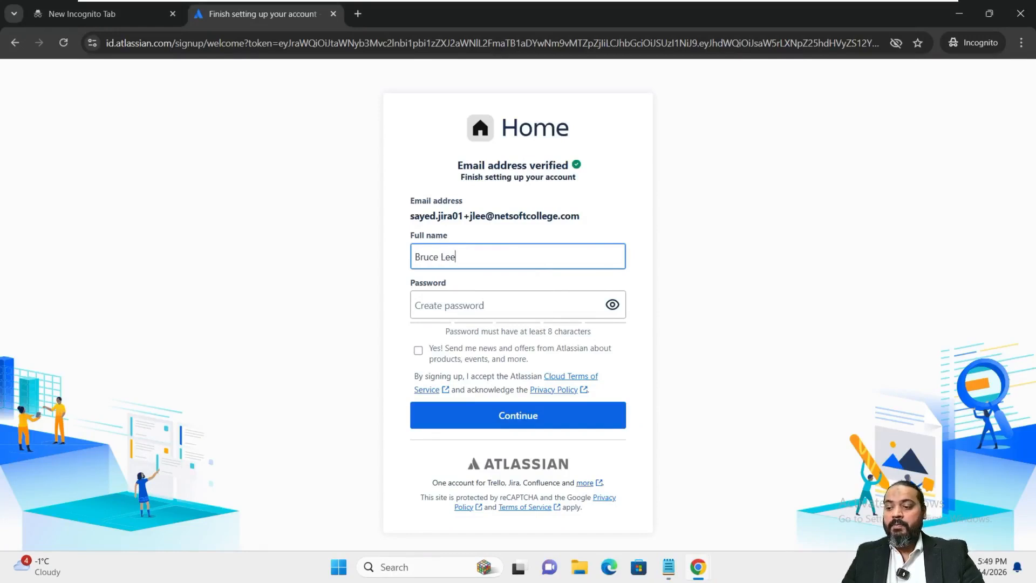
left_click(473, 307)
key("ctrl+v")
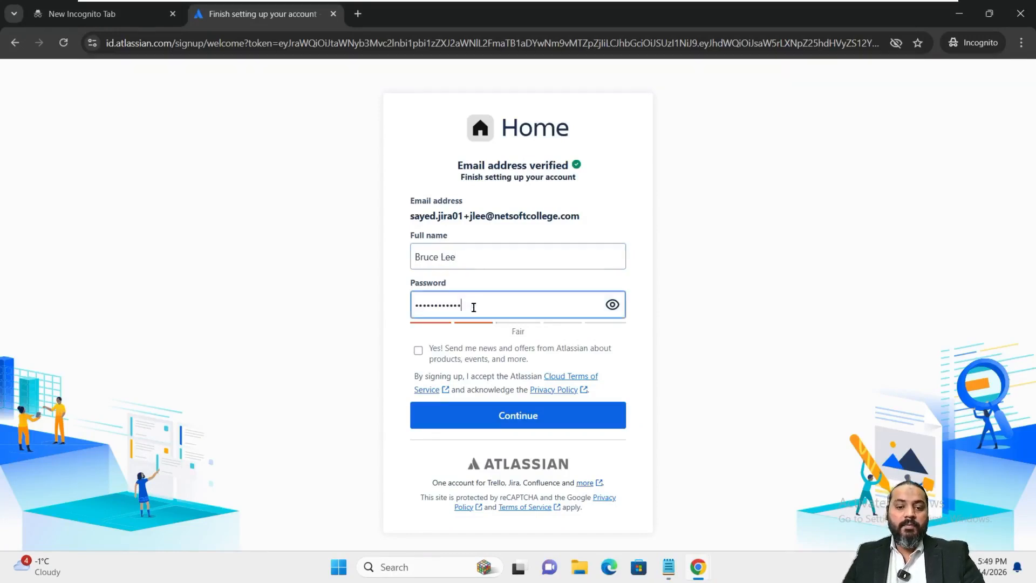
left_click(510, 424)
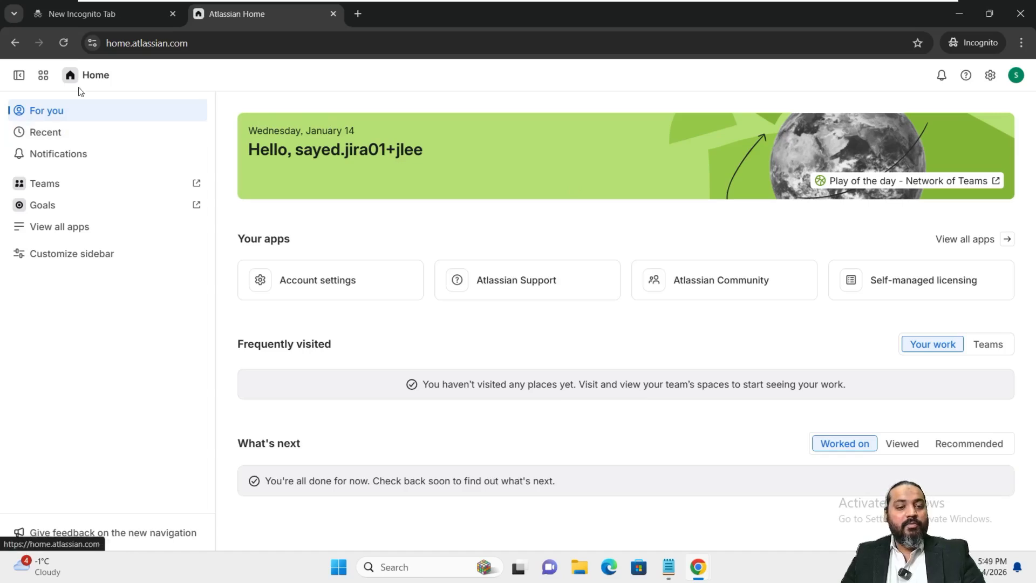
Step: Log the user out from the avatar menu and close the login tab
left_click(1016, 76)
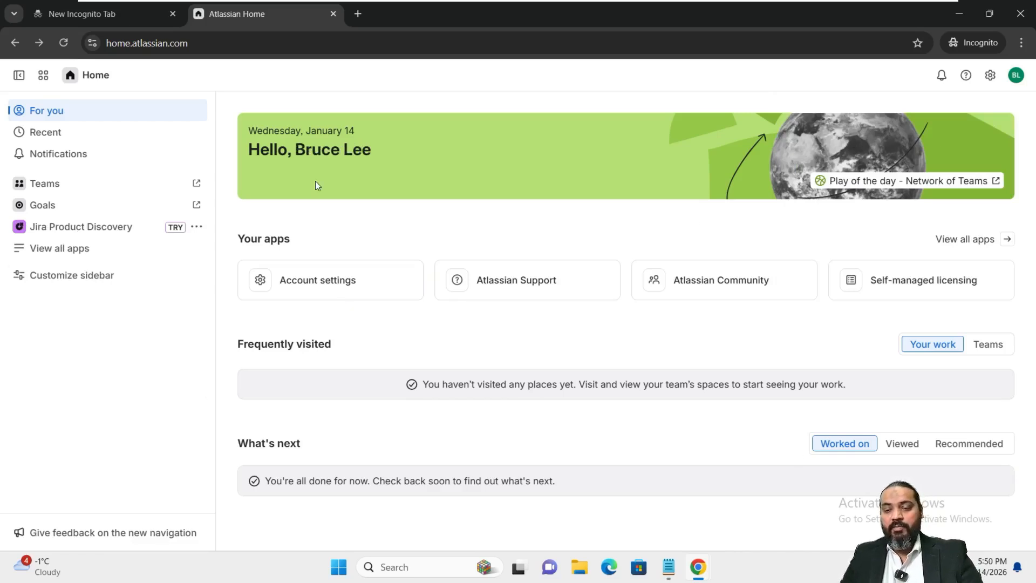
left_click(1017, 77)
left_click(830, 298)
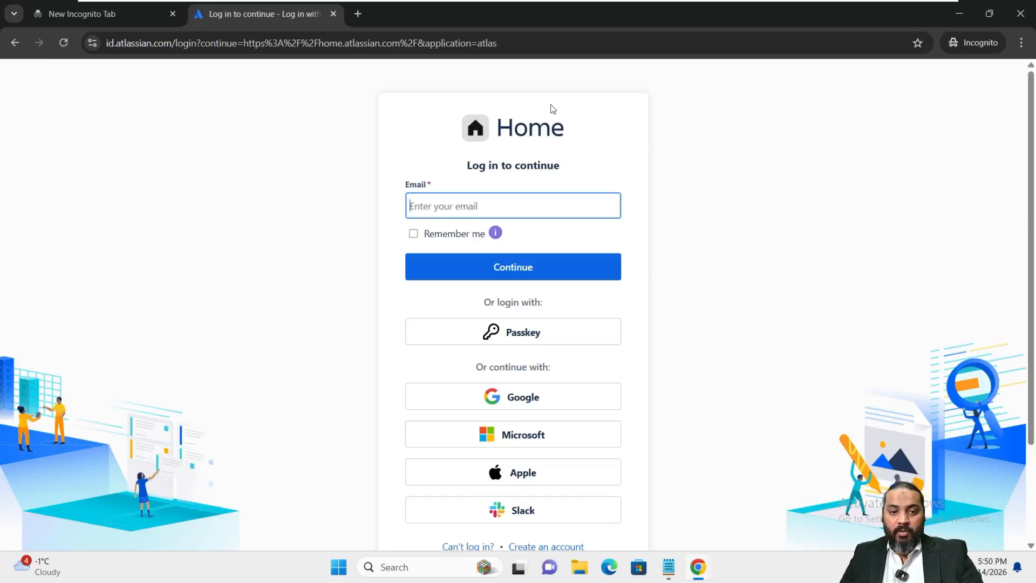
left_click(334, 13)
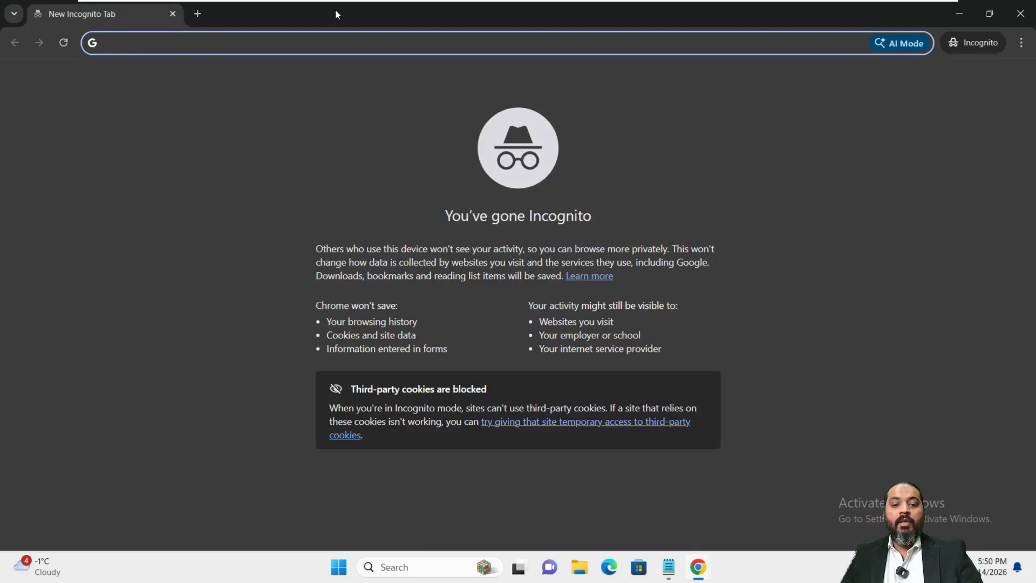